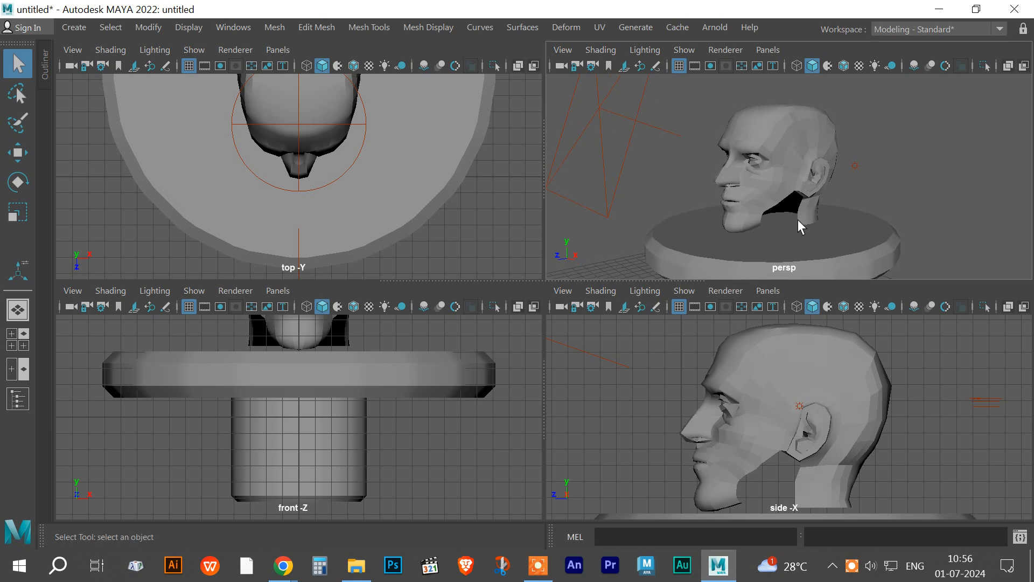
# Step: Select the head model in the maximised side view and apply a camera-based UV projection to it
pyautogui.moveTo(734, 200); pyautogui.dragTo(757, 205)
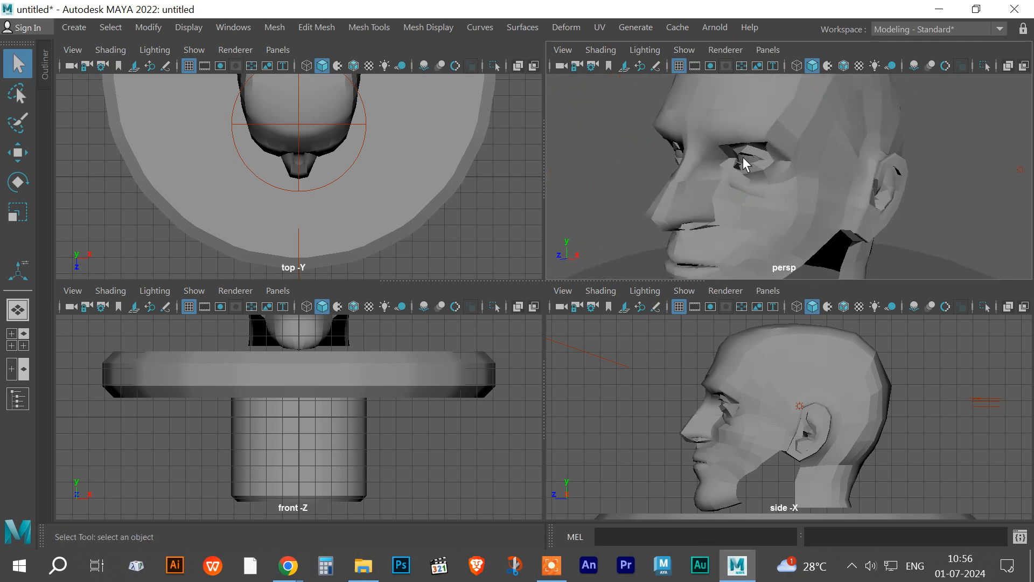
pyautogui.moveTo(751, 168); pyautogui.dragTo(722, 185)
pyautogui.moveTo(825, 165); pyautogui.dragTo(852, 133)
pyautogui.moveTo(672, 218); pyautogui.dragTo(662, 242)
pyautogui.moveTo(840, 196); pyautogui.dragTo(803, 221)
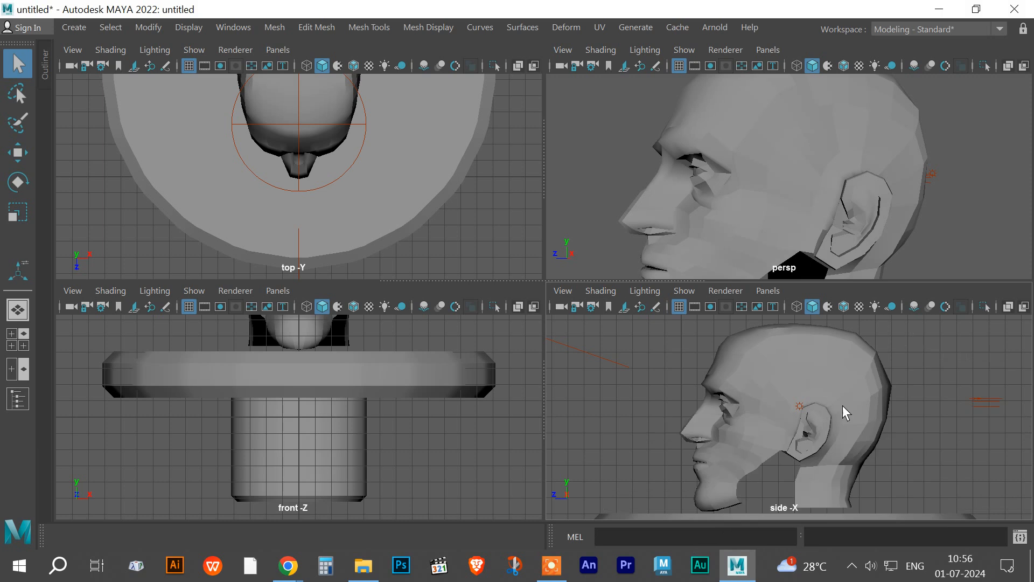
pyautogui.press('space')
pyautogui.click(561, 203)
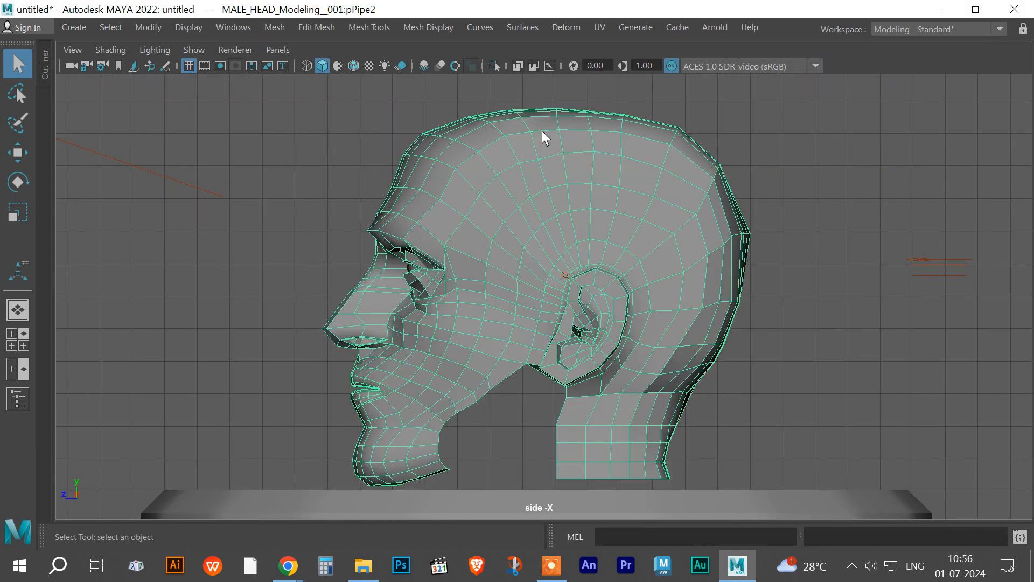
pyautogui.click(594, 29)
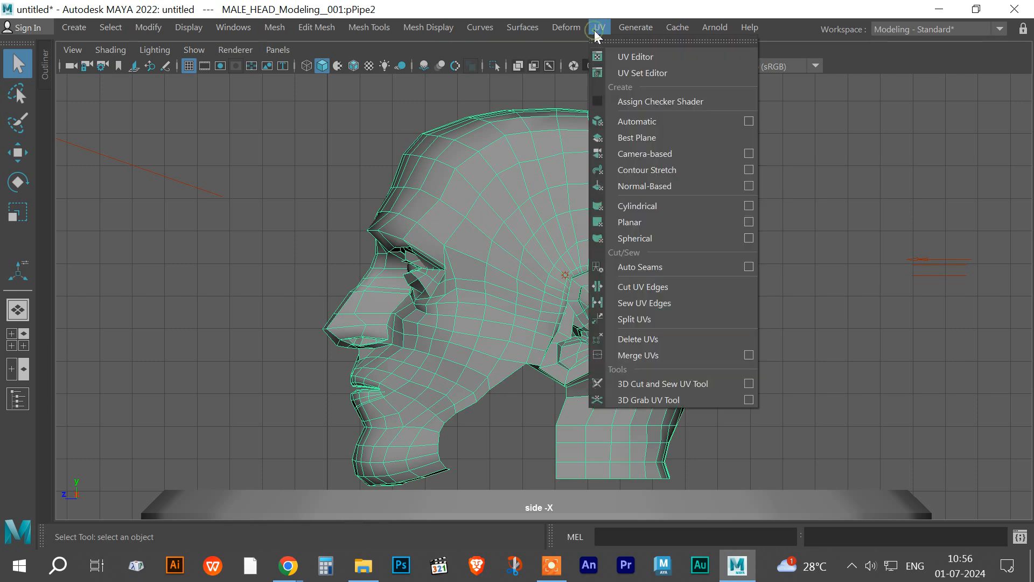
pyautogui.click(644, 154)
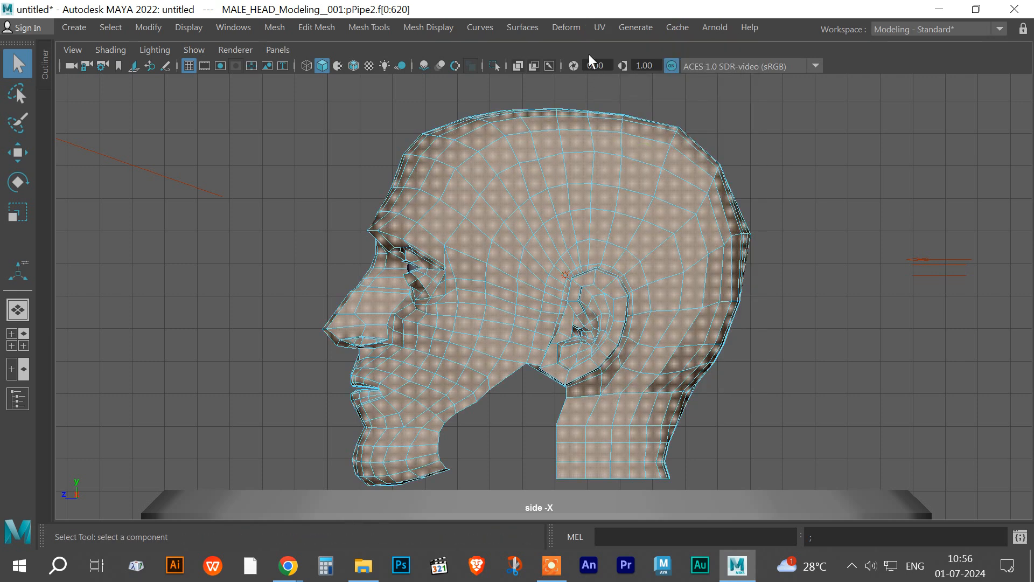
# Step: Open the UV Editor for the projected head and close the UV Toolkit covering the layout
pyautogui.click(593, 28)
pyautogui.moveTo(511, 26)
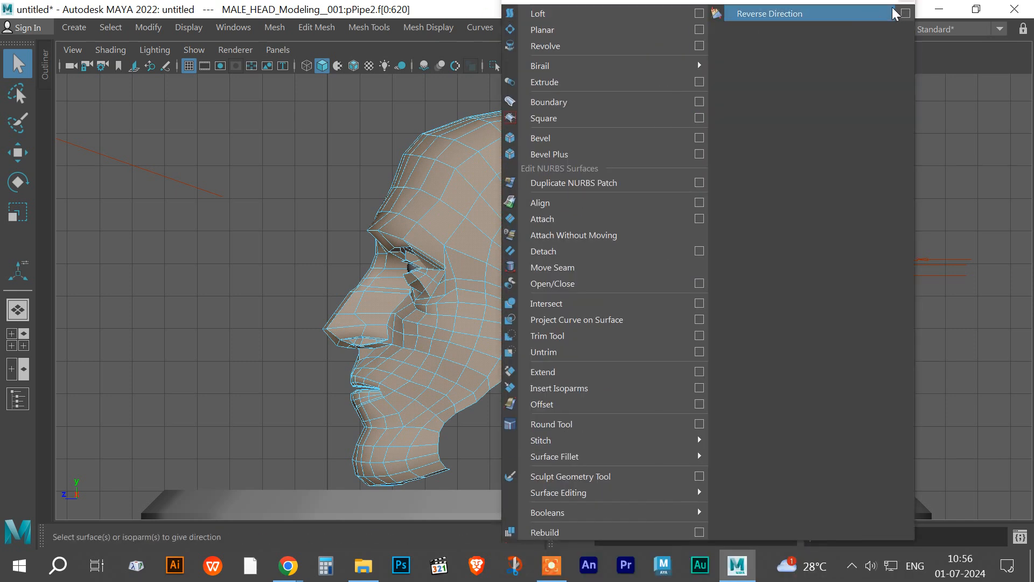
pyautogui.click(904, 8)
pyautogui.click(600, 27)
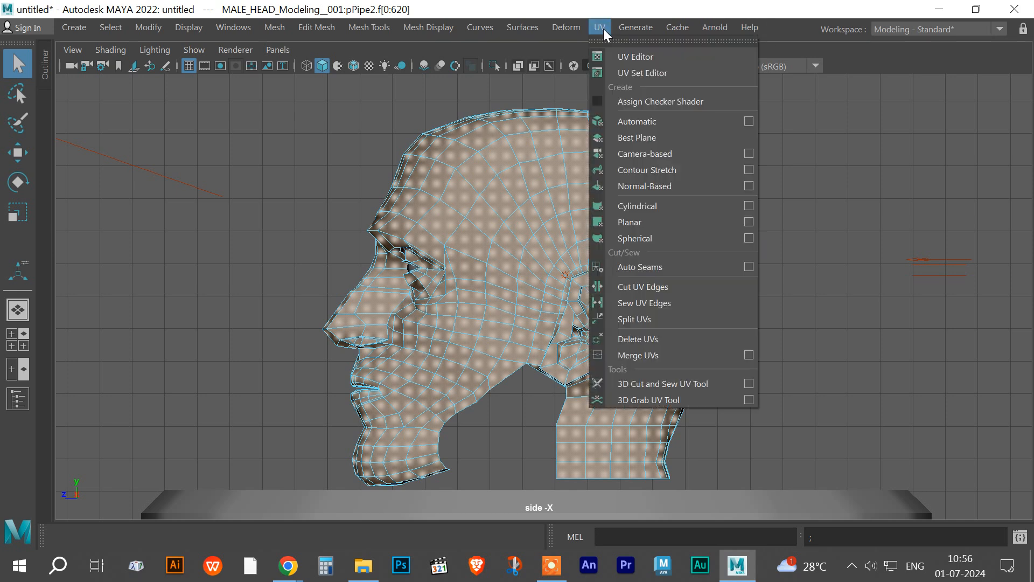
pyautogui.click(631, 56)
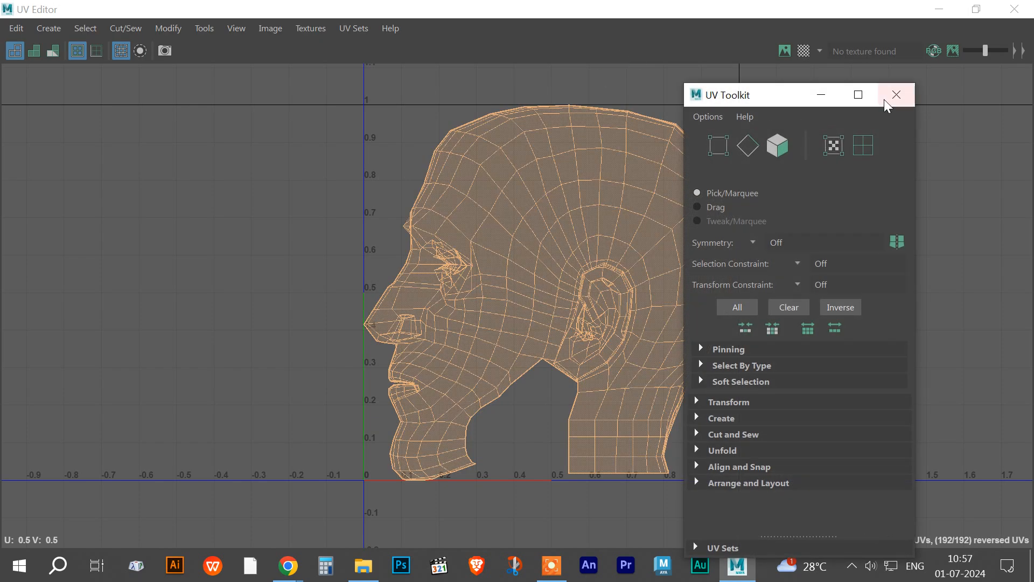
pyautogui.click(896, 96)
# Step: Switch the UV Editor to UV selection and select all UVs of the head layout
pyautogui.rightClick(468, 185)
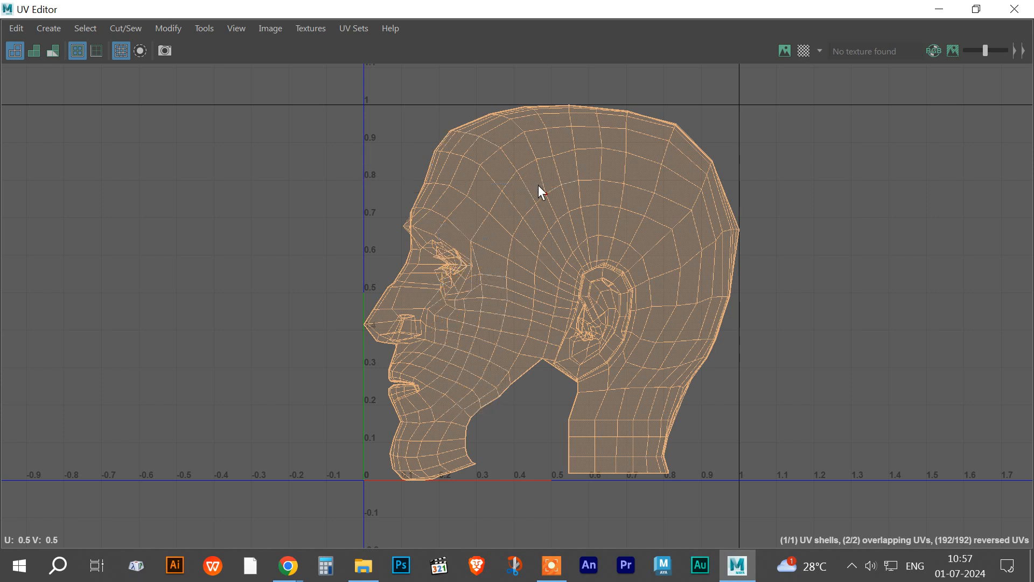
pyautogui.click(464, 156)
pyautogui.moveTo(271, 80); pyautogui.dragTo(785, 486)
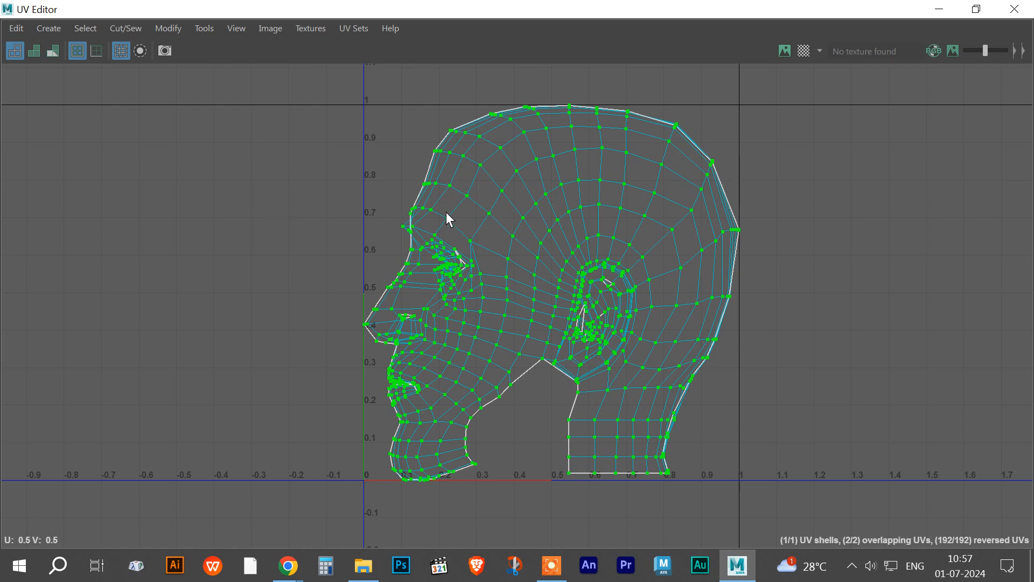
# Step: Start a UV Snapshot of the head layout and browse to the N: drive for its save location
pyautogui.click(269, 32)
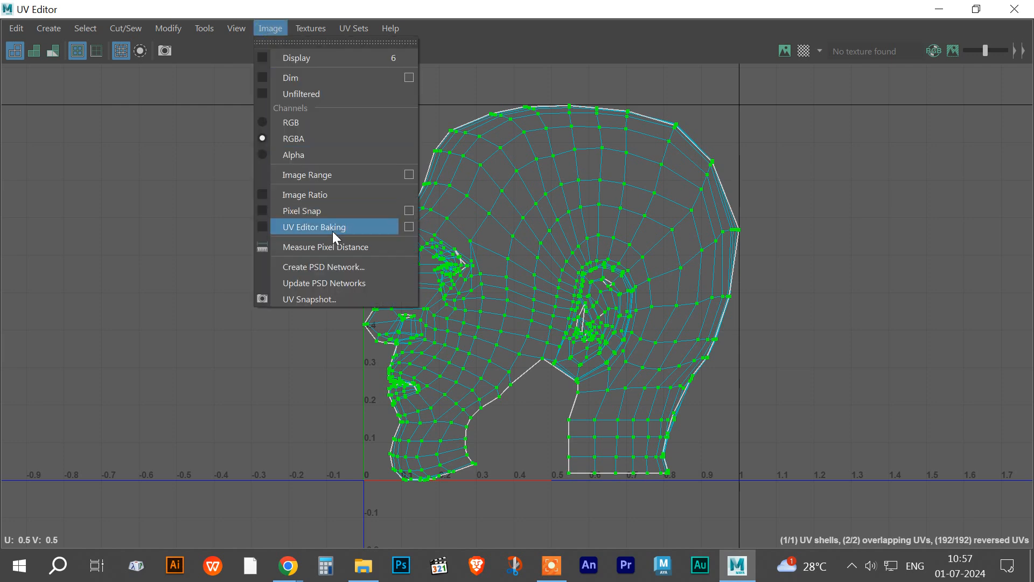
pyautogui.click(328, 298)
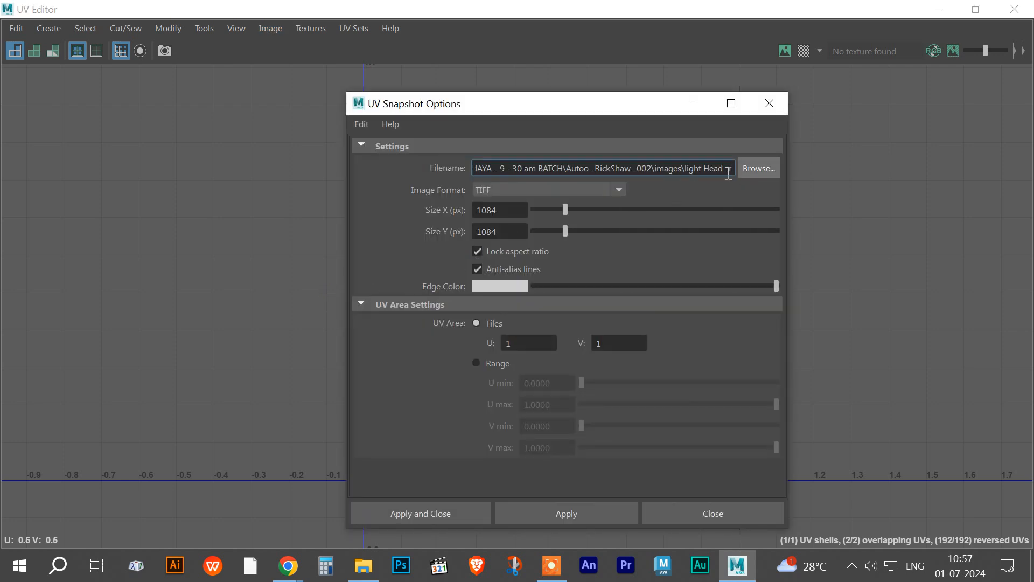
pyautogui.click(750, 170)
pyautogui.click(238, 131)
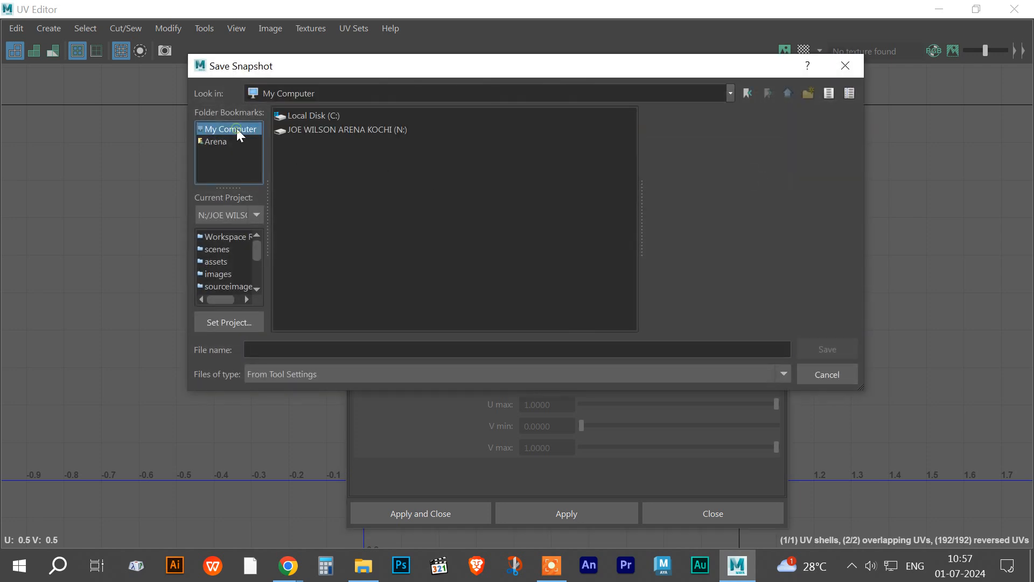
pyautogui.click(221, 141)
pyautogui.click(229, 129)
pyautogui.click(226, 143)
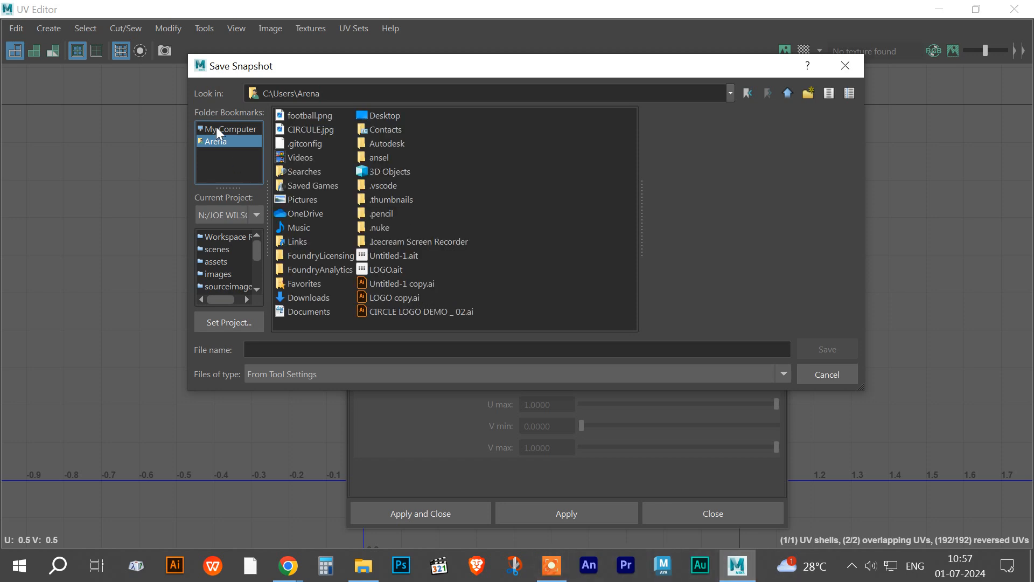
pyautogui.click(217, 132)
pyautogui.doubleClick(324, 132)
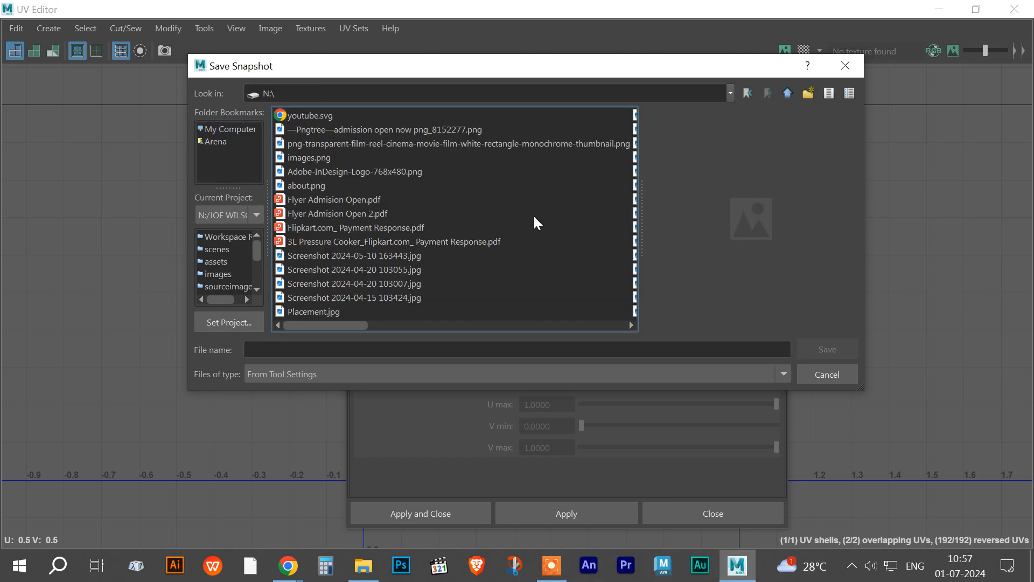
# Step: Choose the sourceimages folder of MALE HEAD MODELING within 14 - MAYA - 10 - 30 - BATCH as the snapshot's destination
pyautogui.moveTo(333, 324); pyautogui.dragTo(492, 327)
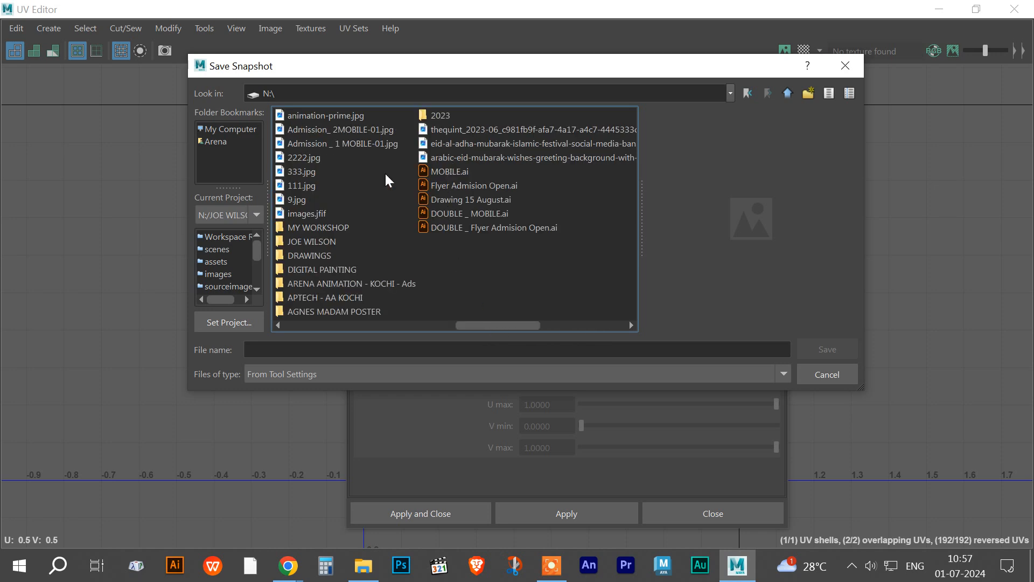
pyautogui.doubleClick(328, 241)
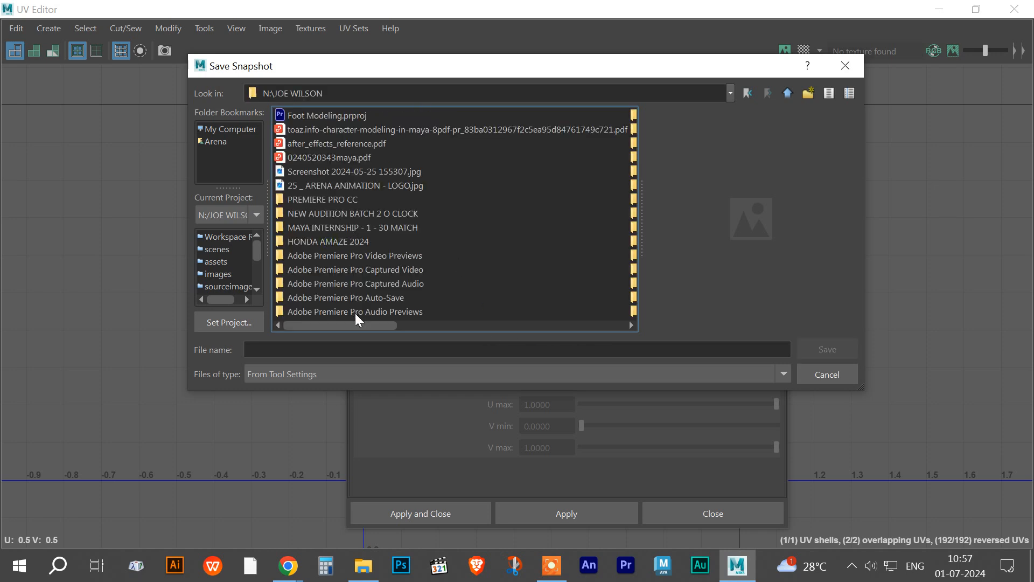
pyautogui.moveTo(393, 323); pyautogui.dragTo(468, 322)
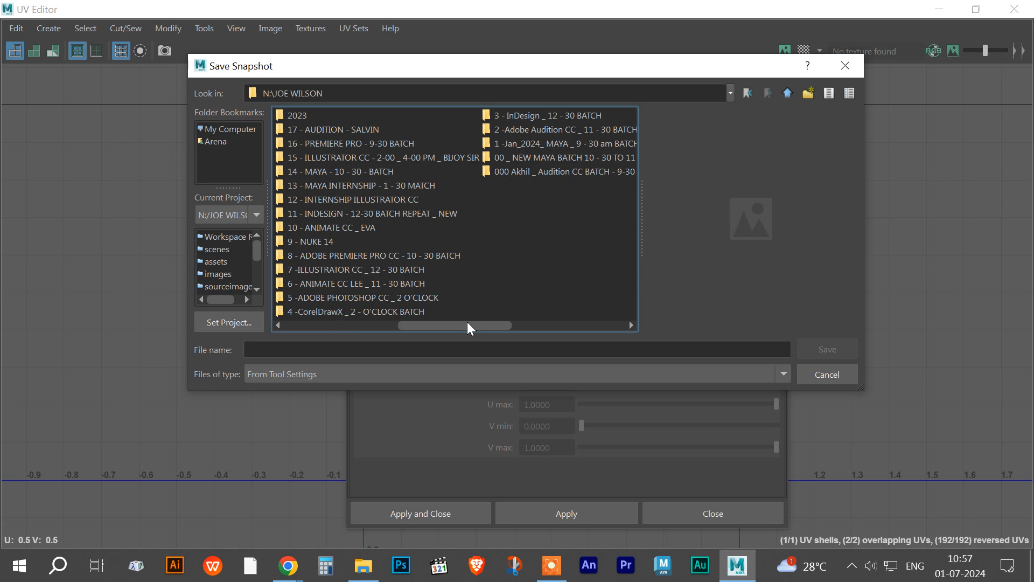
pyautogui.doubleClick(308, 167)
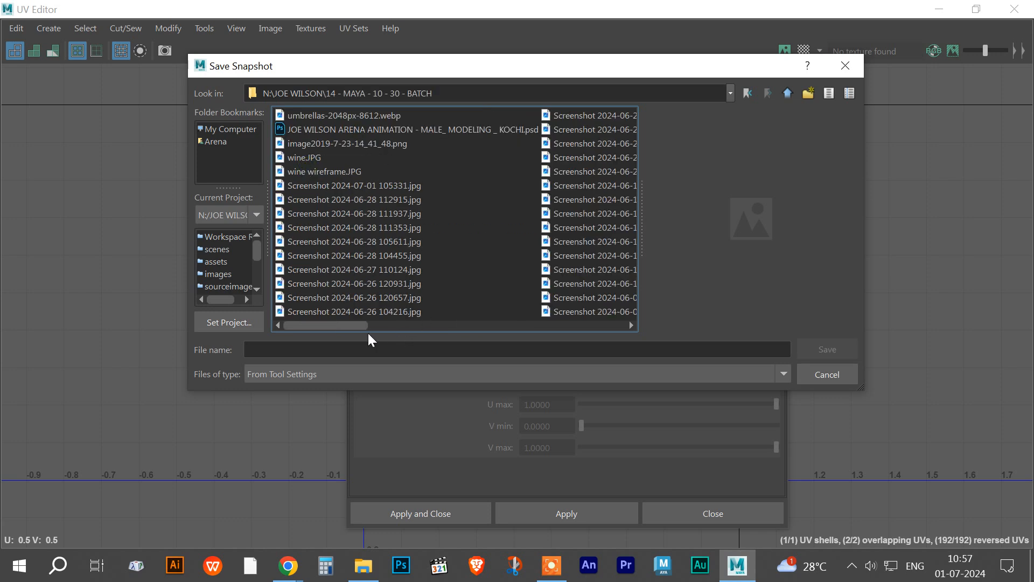
pyautogui.moveTo(363, 322); pyautogui.dragTo(486, 322)
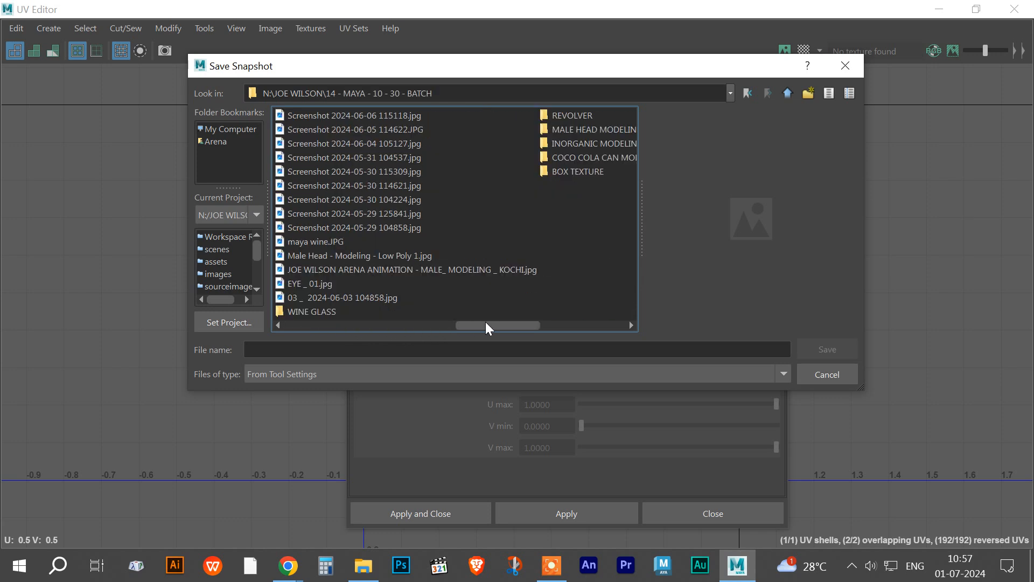
pyautogui.doubleClick(584, 129)
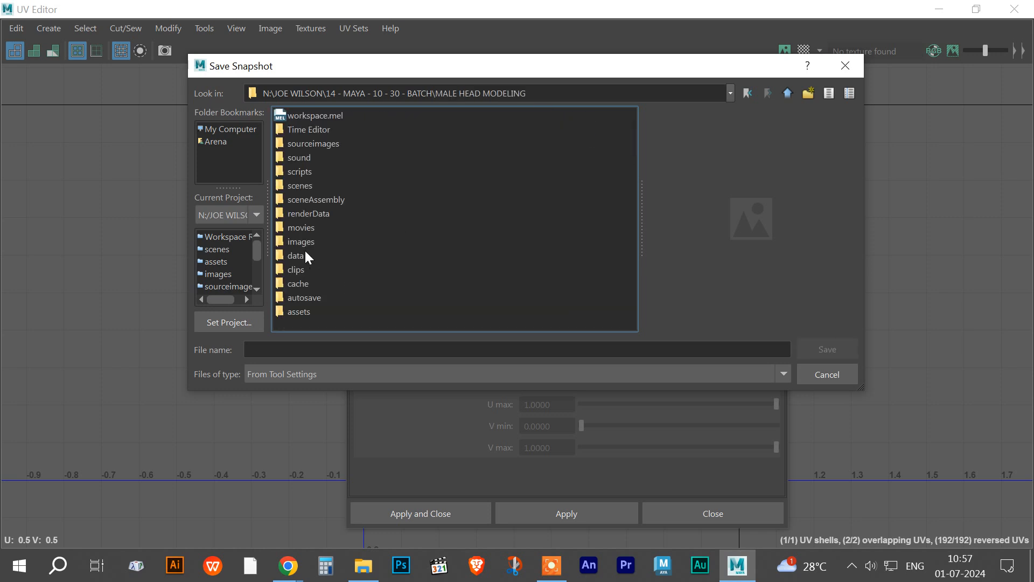
pyautogui.doubleClick(311, 143)
# Step: Name the snapshot "male_ face_ uv 01" and export it as a TIFF at 1084 x 1084 px
pyautogui.click(348, 354)
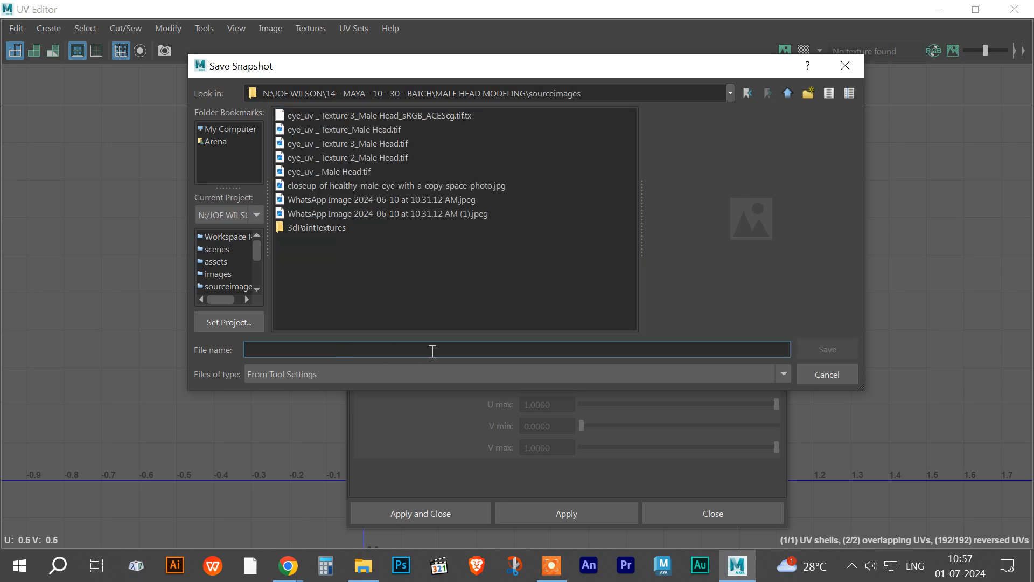
pyautogui.write('male')
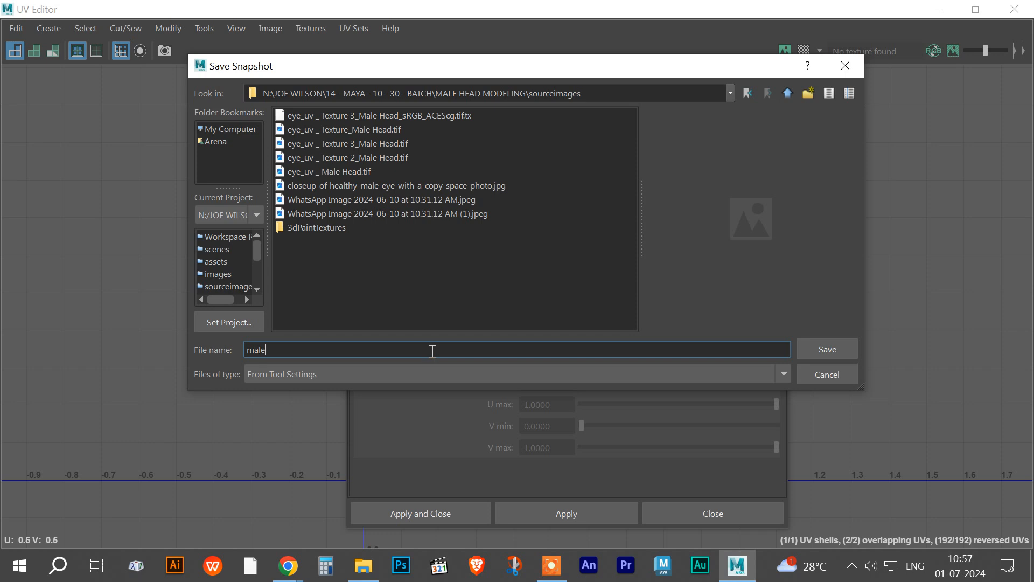
pyautogui.write('_ face_ uv 01')
pyautogui.click(820, 348)
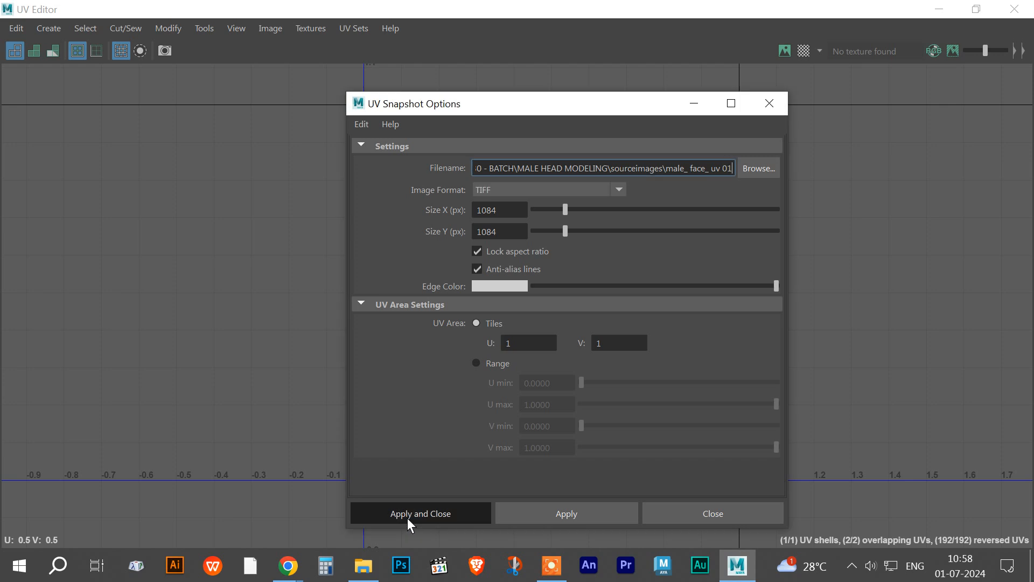
pyautogui.click(408, 516)
# Step: Switch to File Explorer, open the MALE HEAD MODELING sourceimages folder and enlarge its thumbnails
pyautogui.click(364, 565)
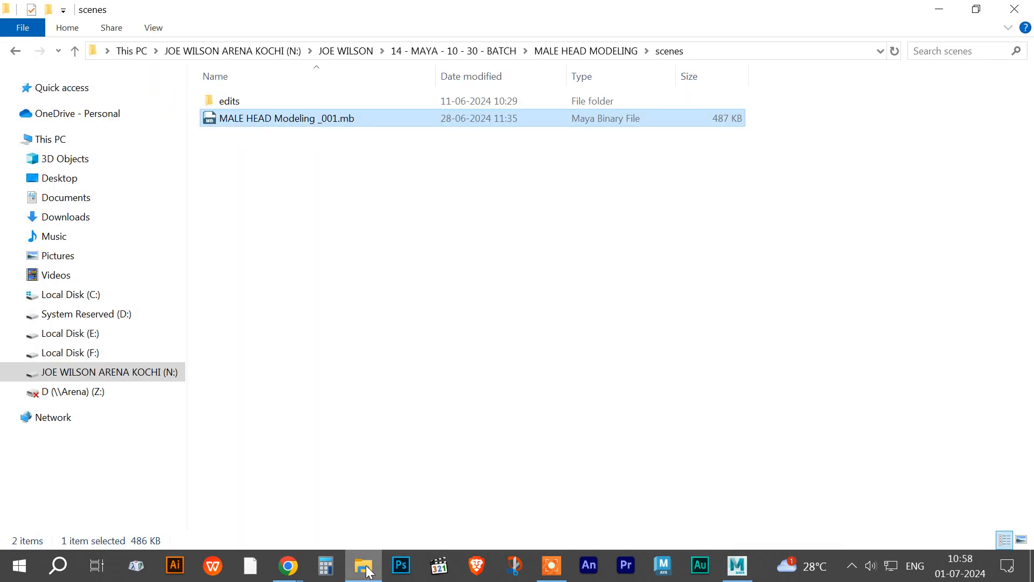
pyautogui.click(14, 53)
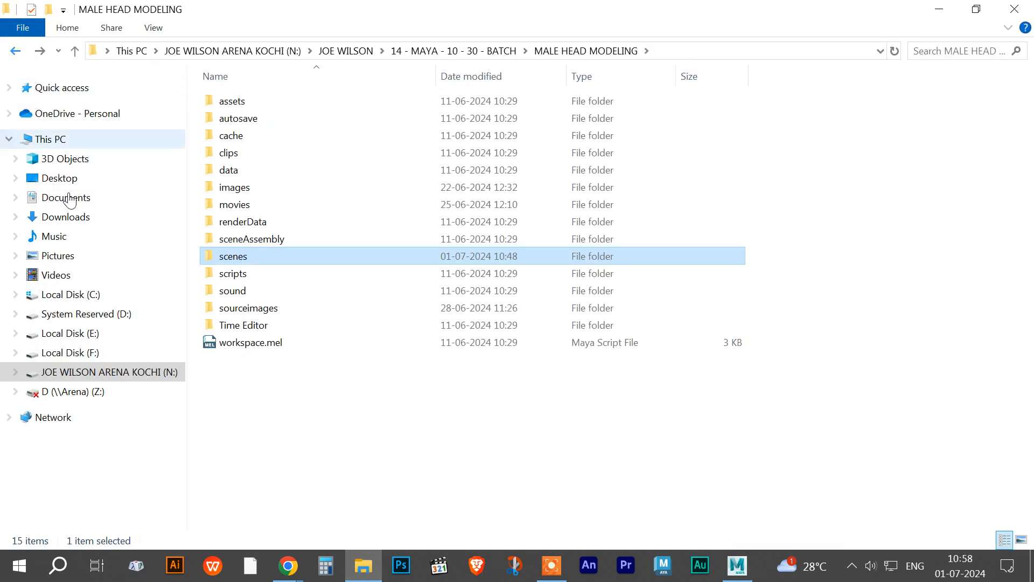
pyautogui.doubleClick(260, 309)
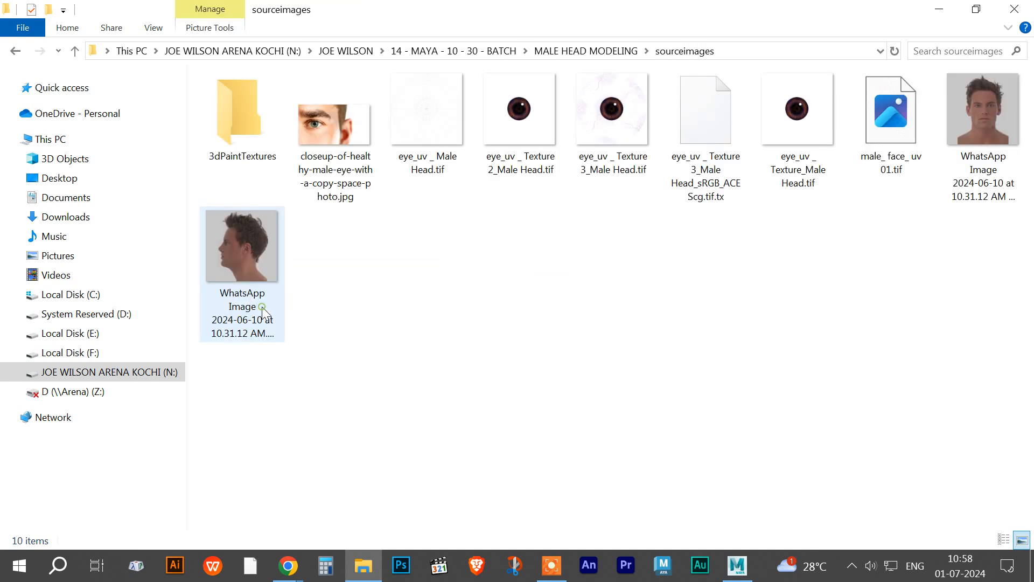
pyautogui.rightClick(453, 287)
pyautogui.moveTo(472, 296)
pyautogui.click(710, 297)
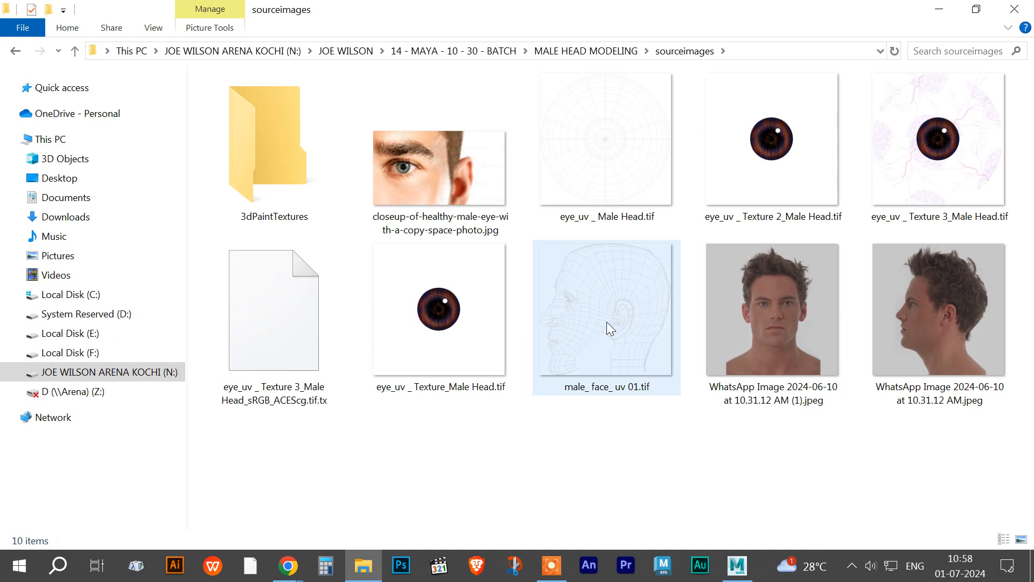
# Step: Launch Photoshop, then close the Adobe Genuine Service page and minimise the browser
pyautogui.click(408, 563)
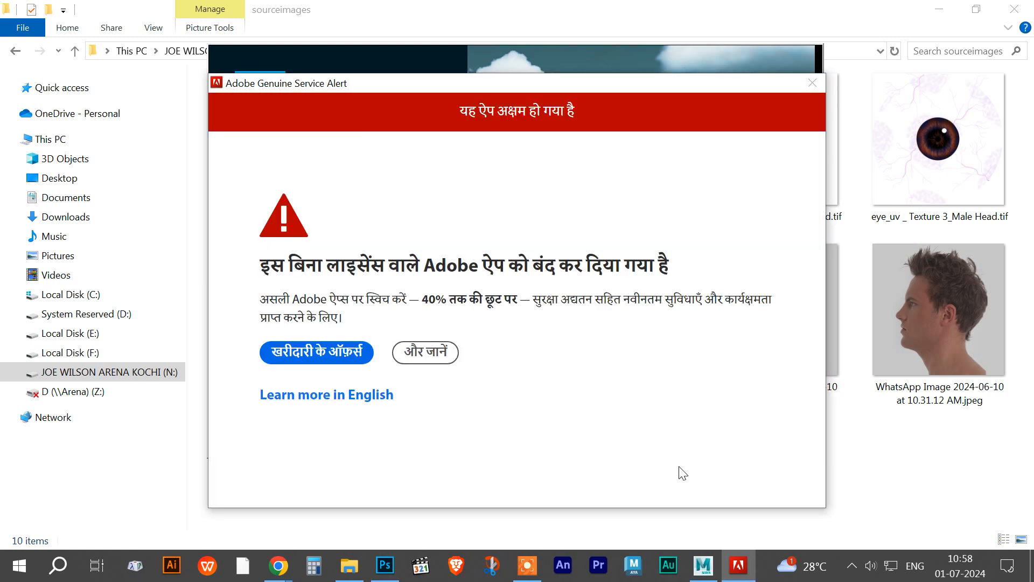
pyautogui.click(360, 394)
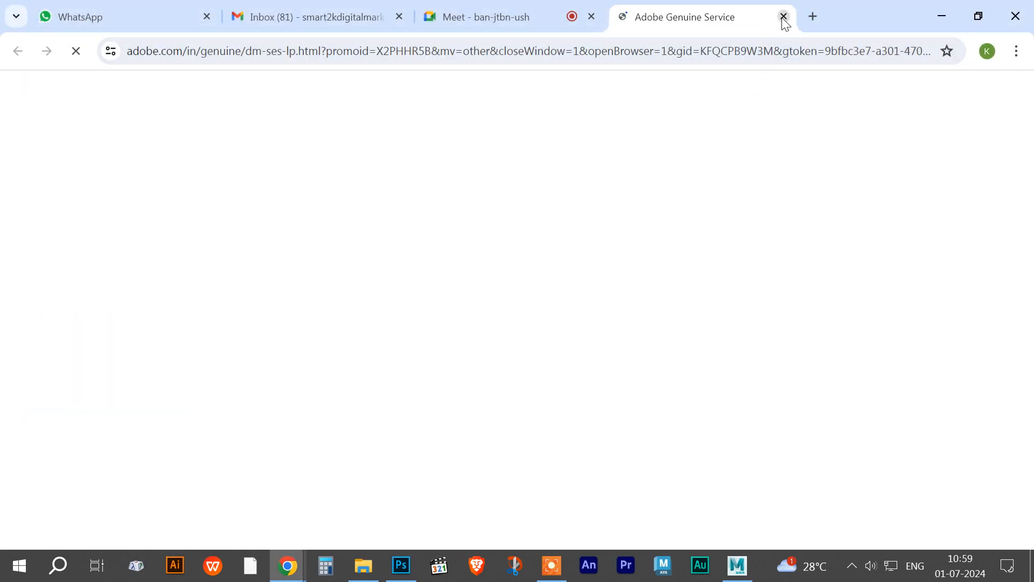
pyautogui.click(782, 17)
pyautogui.click(941, 15)
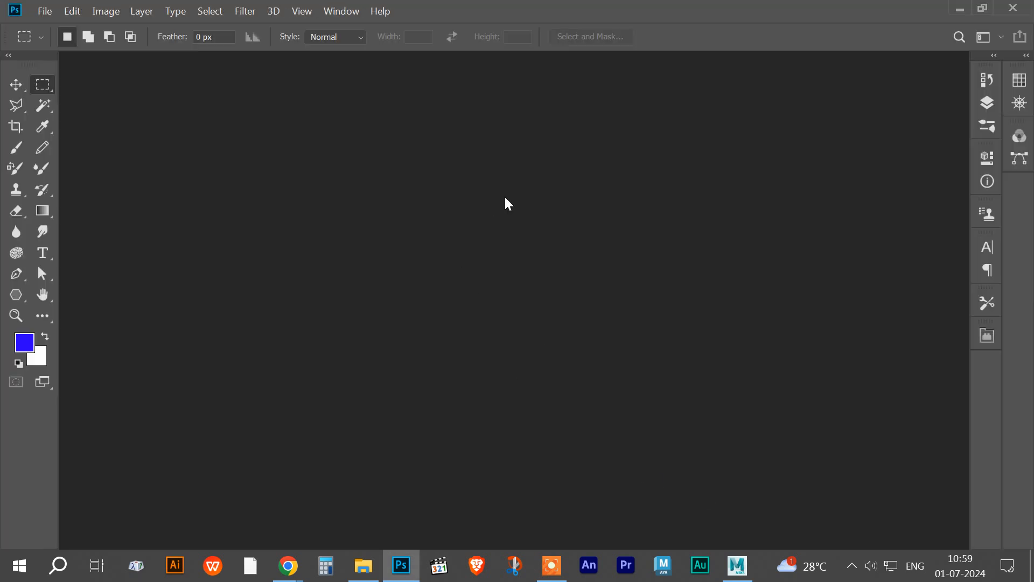
# Step: Open male_ face_ uv 01.tif from the sourceimages folder as a document in Photoshop
pyautogui.click(365, 565)
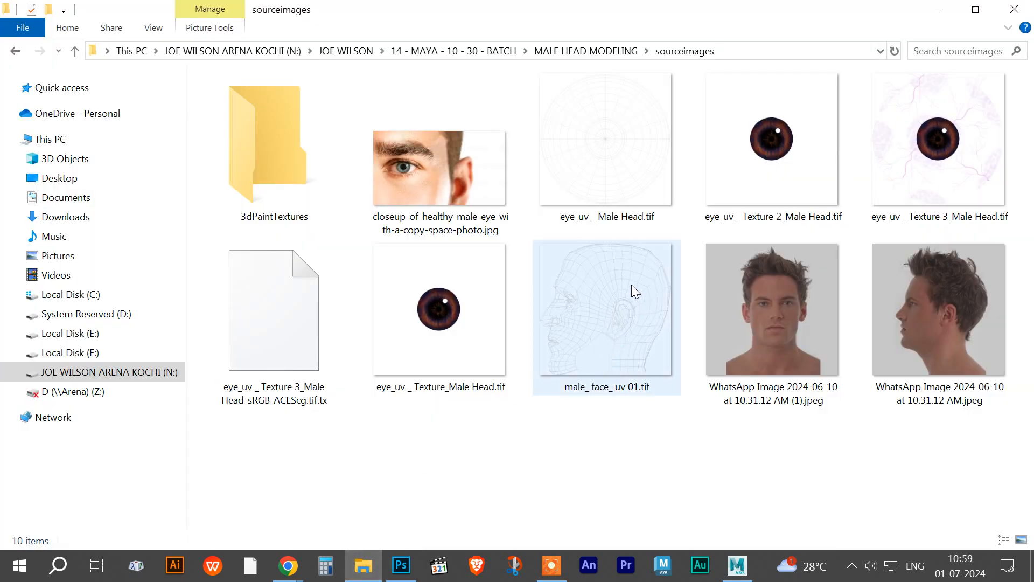
pyautogui.moveTo(631, 280); pyautogui.dragTo(408, 571)
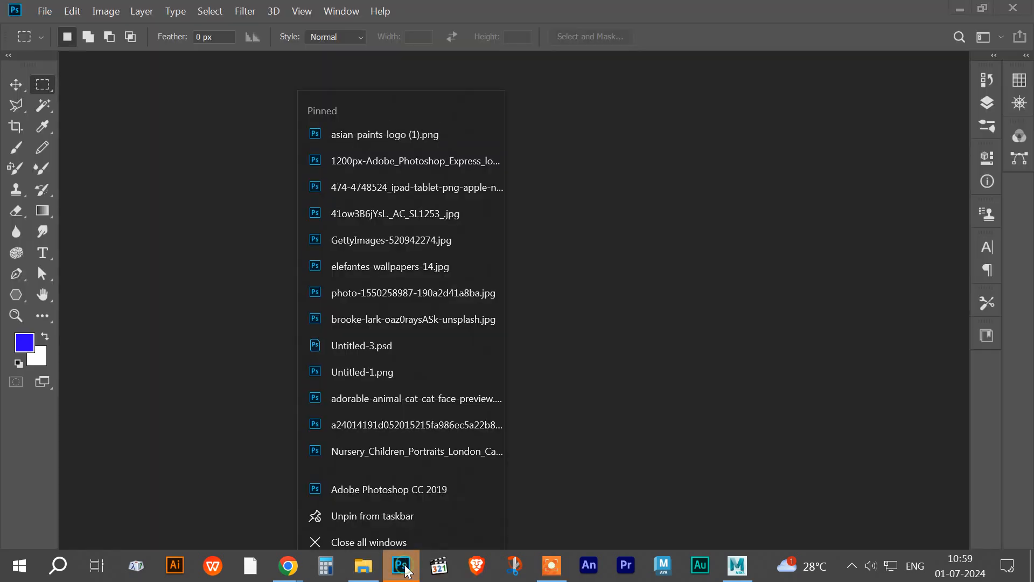
pyautogui.click(364, 565)
pyautogui.moveTo(658, 303); pyautogui.dragTo(672, 46)
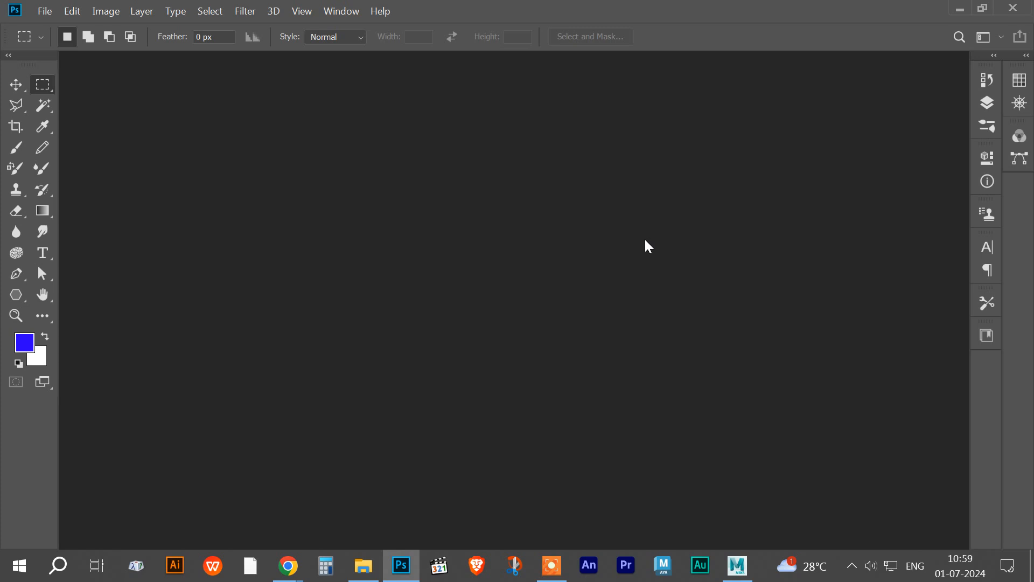
pyautogui.hotkey('ctrl', 'n')
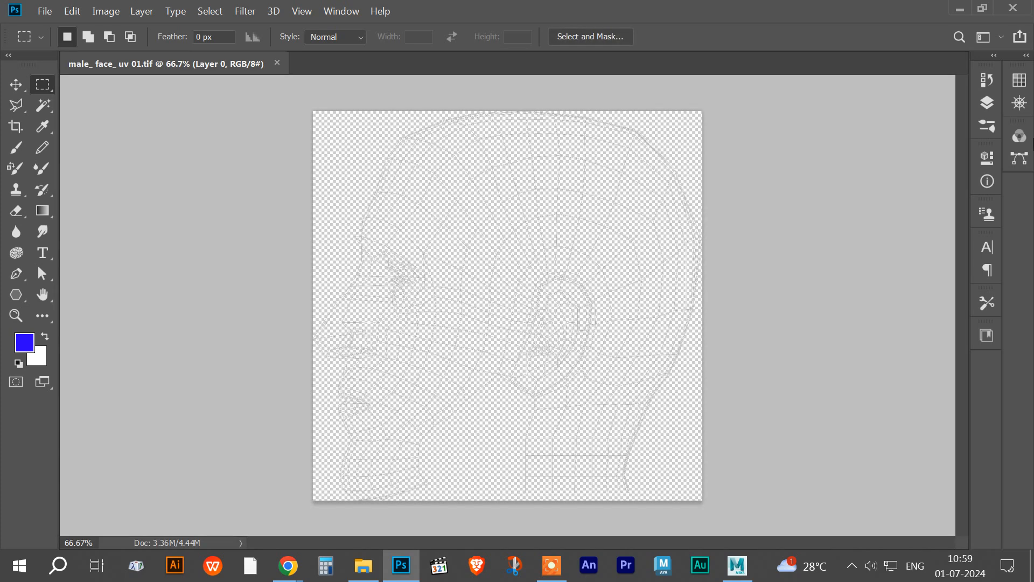
# Step: Add a new layer beneath the UV wireframe layer and fill it with black
pyautogui.click(990, 104)
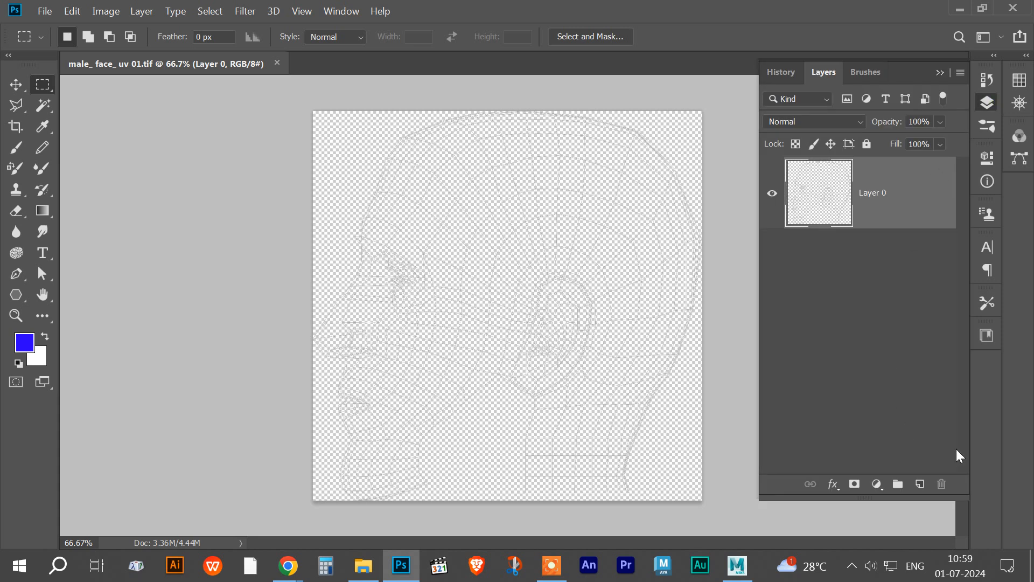
pyautogui.click(921, 484)
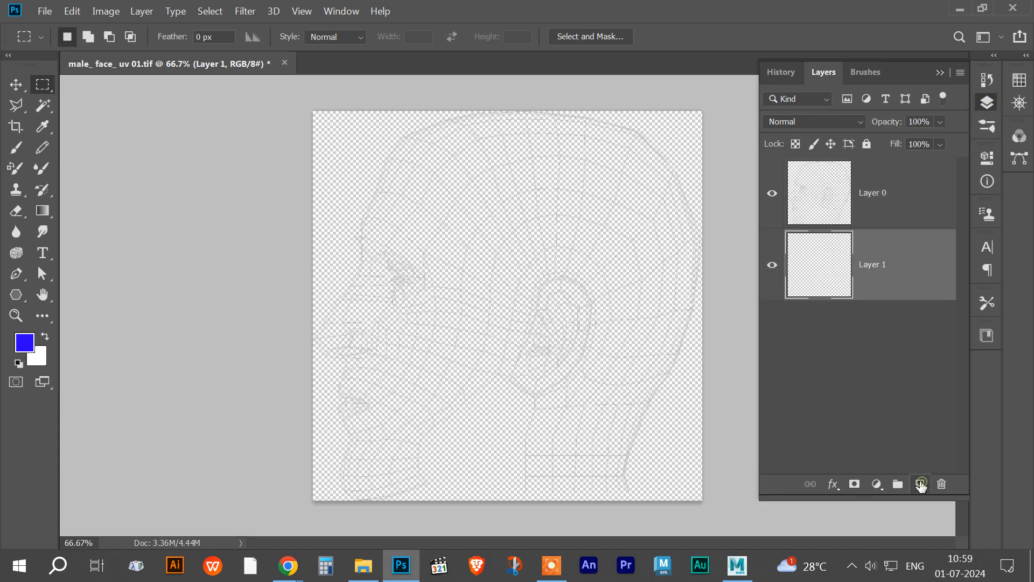
pyautogui.click(16, 365)
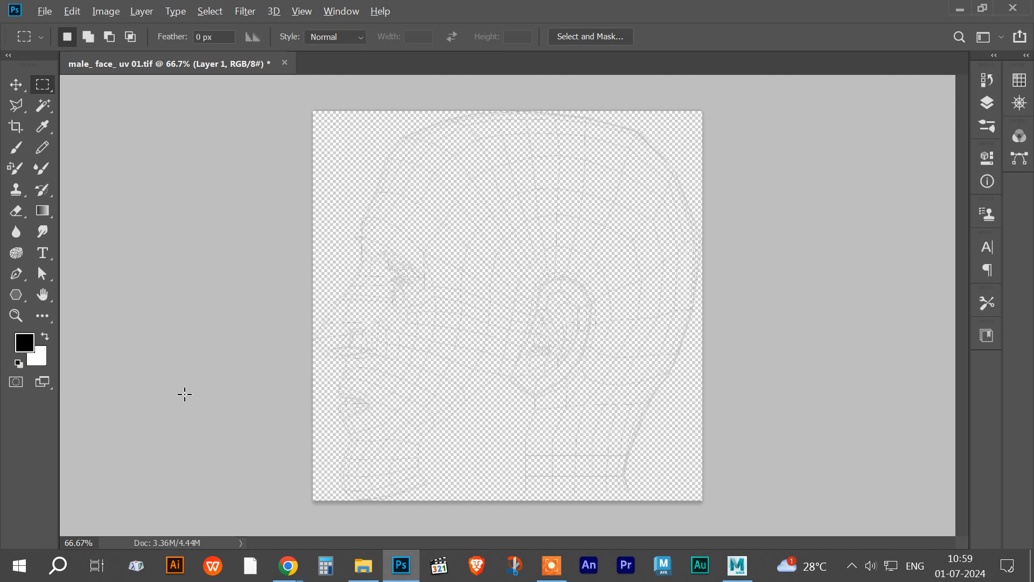
pyautogui.hotkey('alt', 'BackSpace')
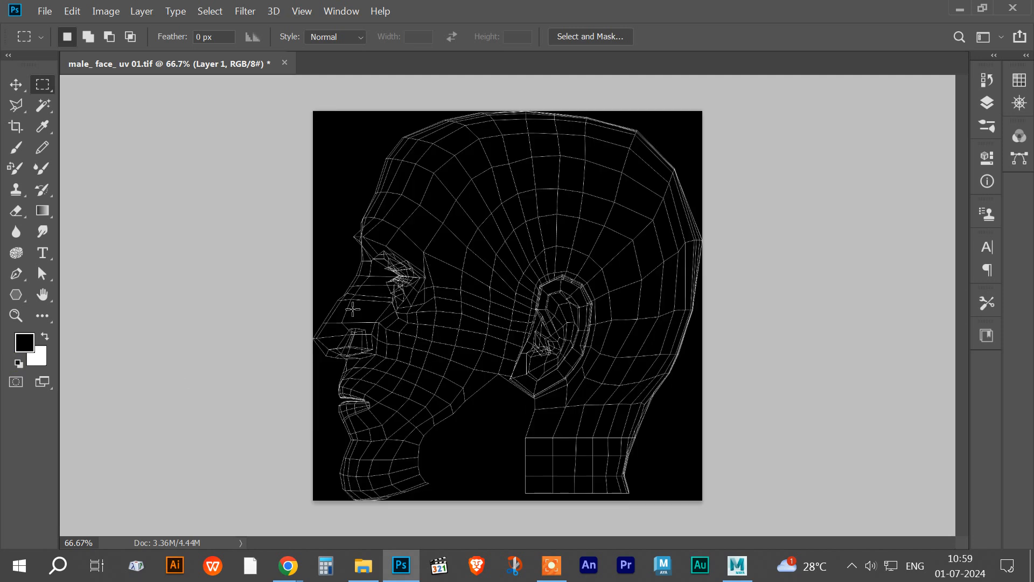
pyautogui.click(13, 87)
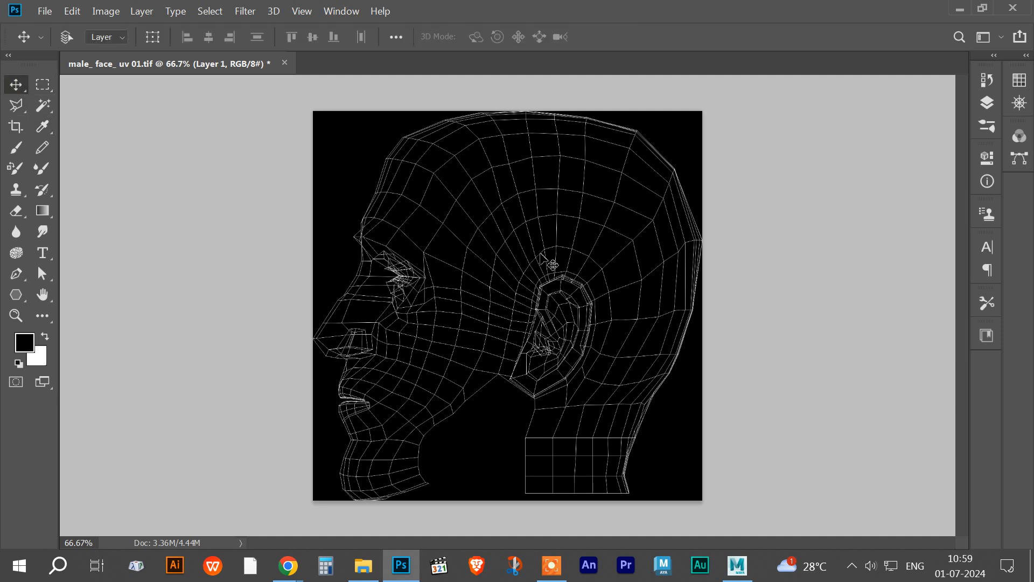
pyautogui.click(545, 563)
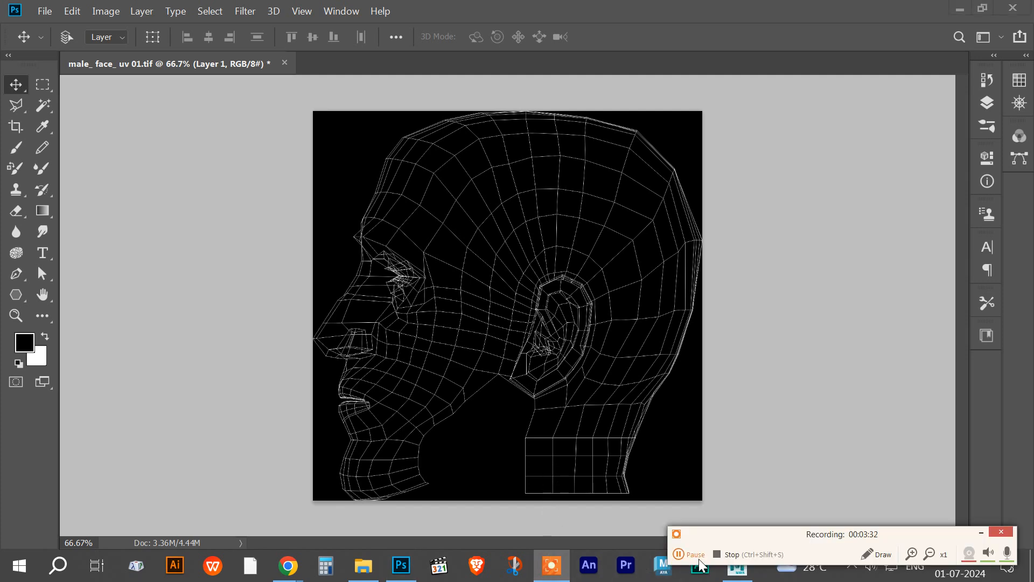
pyautogui.press('m')
pyautogui.moveTo(700, 565); pyautogui.dragTo(723, 418)
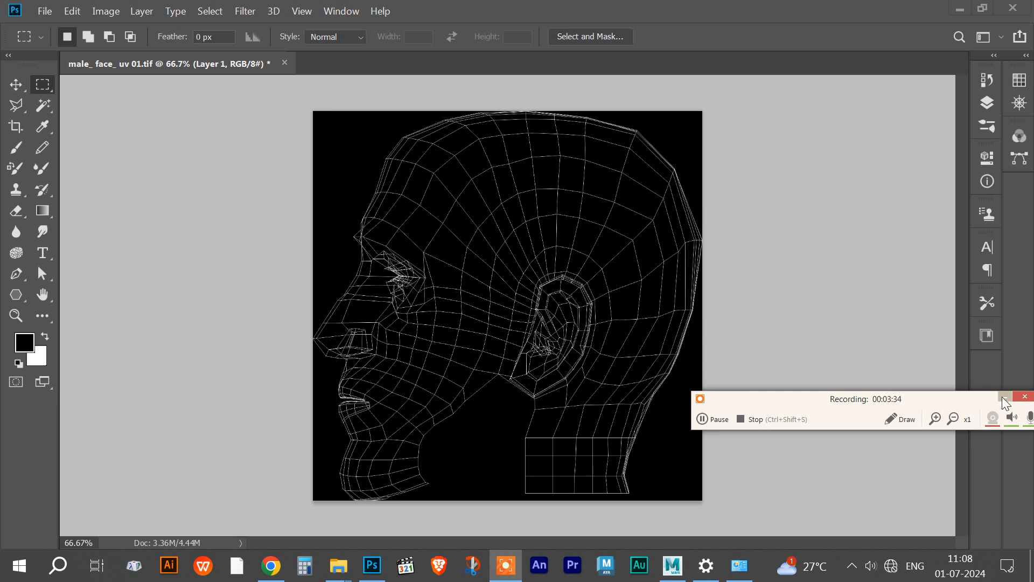
pyautogui.click(1002, 398)
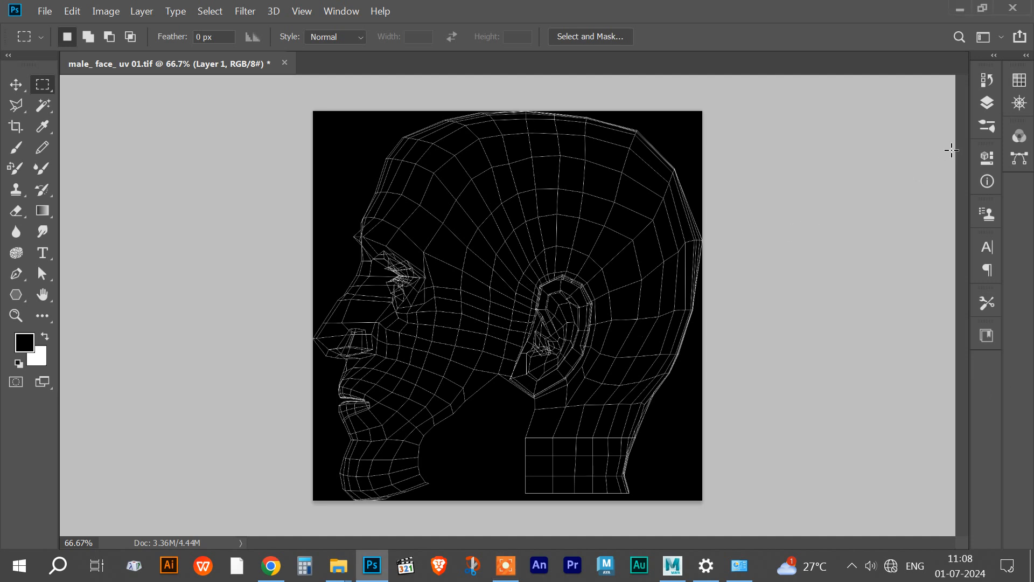
# Step: Add a new empty layer above the UV wireframe layer, Layer 0
pyautogui.click(986, 108)
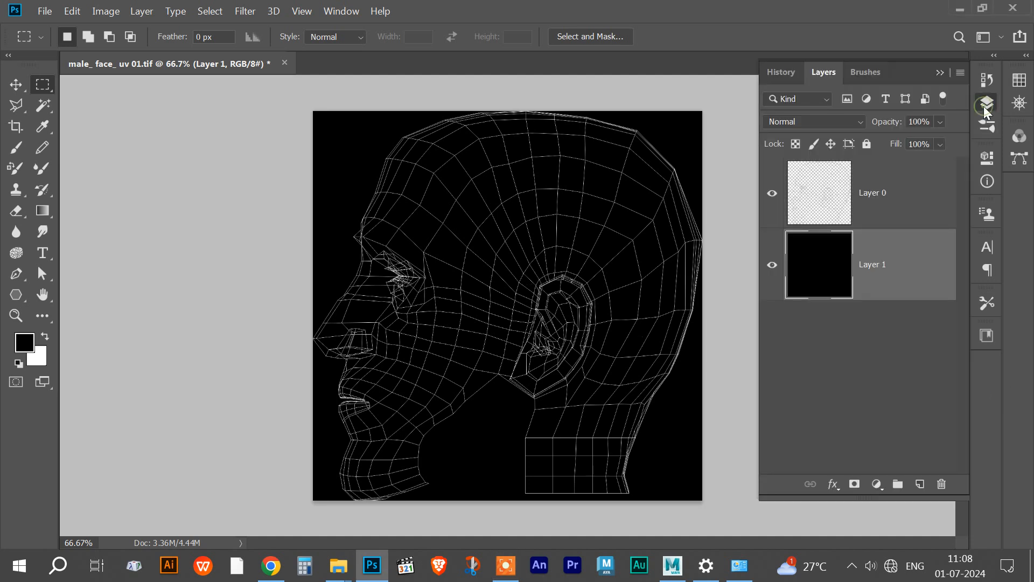
pyautogui.click(915, 180)
pyautogui.click(921, 483)
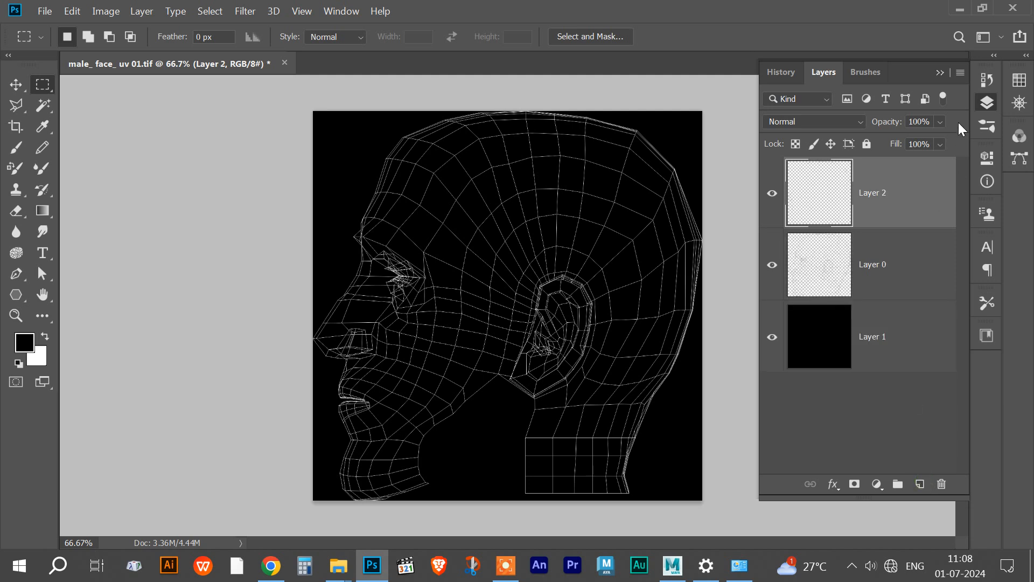
pyautogui.click(941, 72)
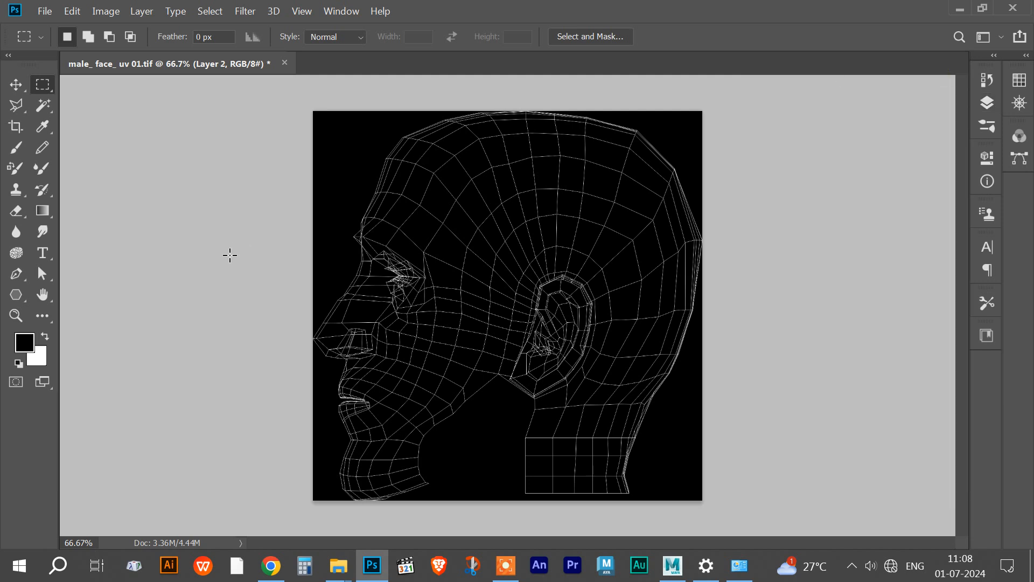
# Step: Set the foreground colour to the pink ef9cb7
pyautogui.click(23, 346)
pyautogui.moveTo(747, 243)
pyautogui.mouseDown()
pyautogui.moveTo(741, 75)
pyautogui.moveTo(686, 131)
pyautogui.moveTo(688, 152)
pyautogui.moveTo(697, 122)
pyautogui.mouseUp()
pyautogui.click(690, 88)
pyautogui.moveTo(762, 70); pyautogui.dragTo(745, 213)
pyautogui.moveTo(714, 150); pyautogui.dragTo(709, 85)
pyautogui.moveTo(759, 208)
pyautogui.mouseDown()
pyautogui.moveTo(756, 194)
pyautogui.moveTo(757, 202)
pyautogui.mouseUp()
pyautogui.moveTo(706, 88); pyautogui.dragTo(711, 79)
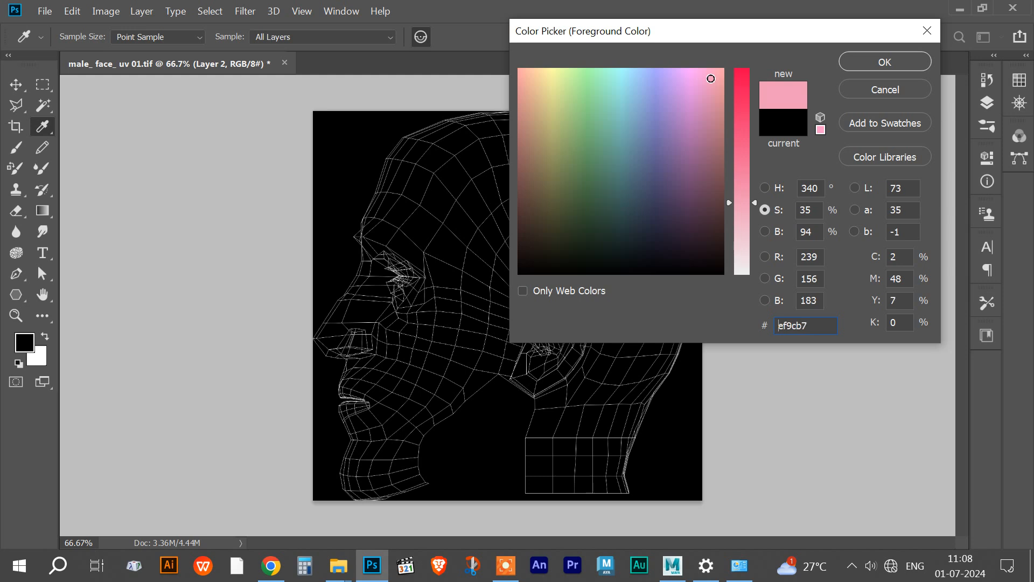
pyautogui.click(886, 62)
# Step: Fill a small square selection in the canvas's upper-left corner with the pink foreground colour and deselect it
pyautogui.press('m')
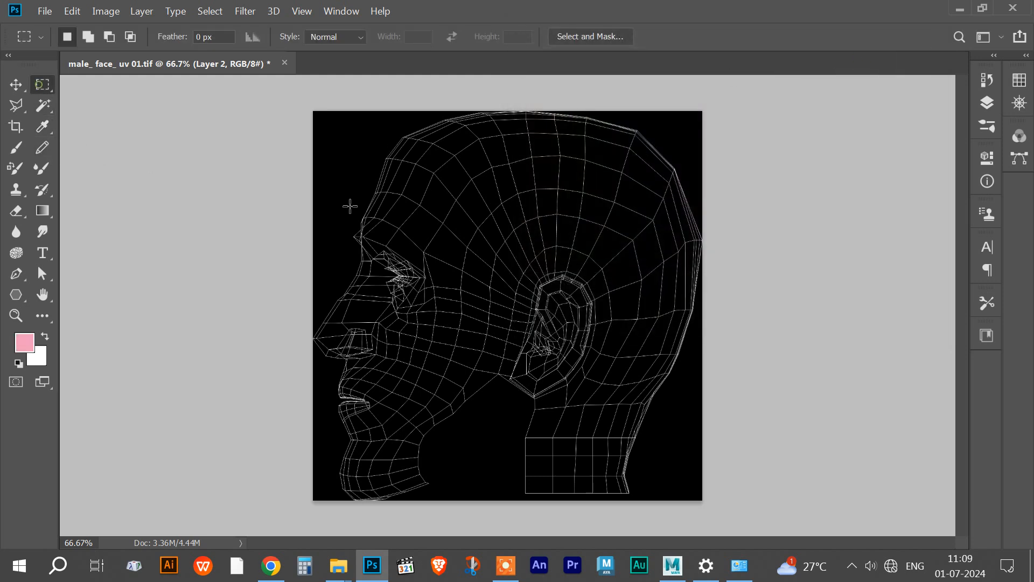
pyautogui.moveTo(320, 131); pyautogui.dragTo(343, 152)
pyautogui.hotkey('alt', 'BackSpace')
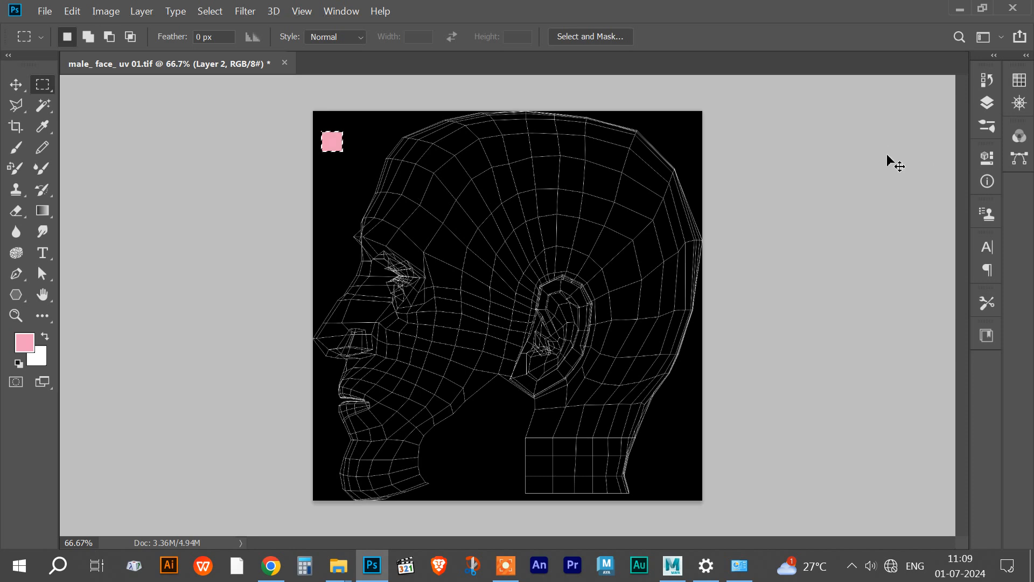
pyautogui.hotkey('ctrl', 'd')
# Step: Set the foreground colour to the lighter pink f1bdcf for a second swatch
pyautogui.press('z')
pyautogui.moveTo(286, 118); pyautogui.dragTo(338, 150)
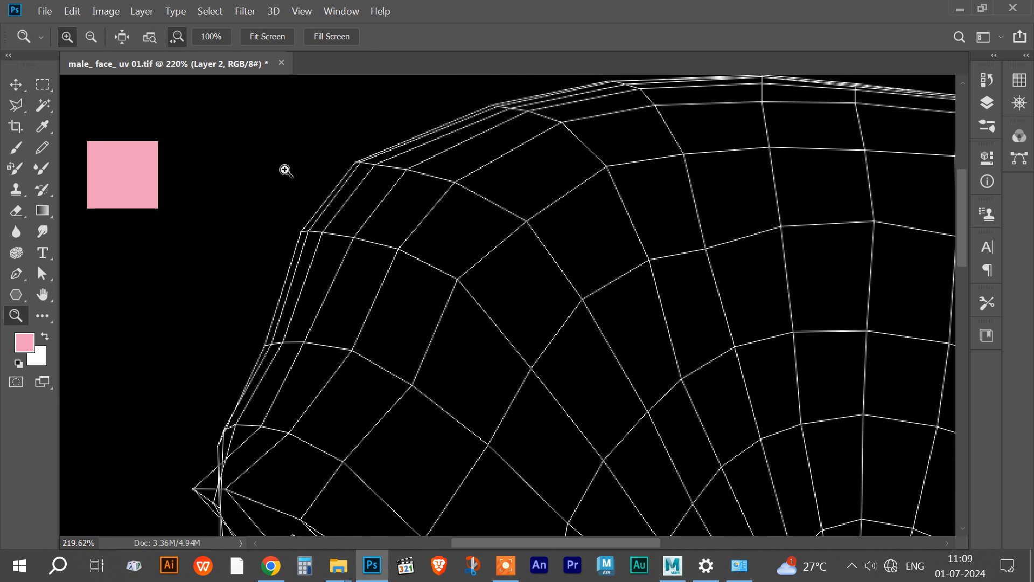
pyautogui.click(25, 342)
pyautogui.moveTo(750, 200); pyautogui.dragTo(754, 235)
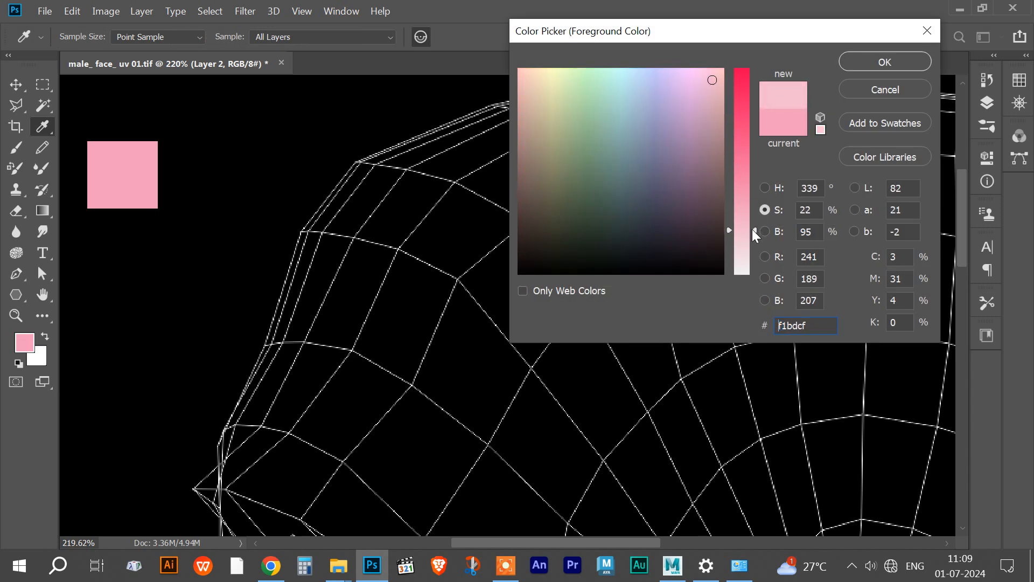
pyautogui.click(861, 67)
pyautogui.press('z')
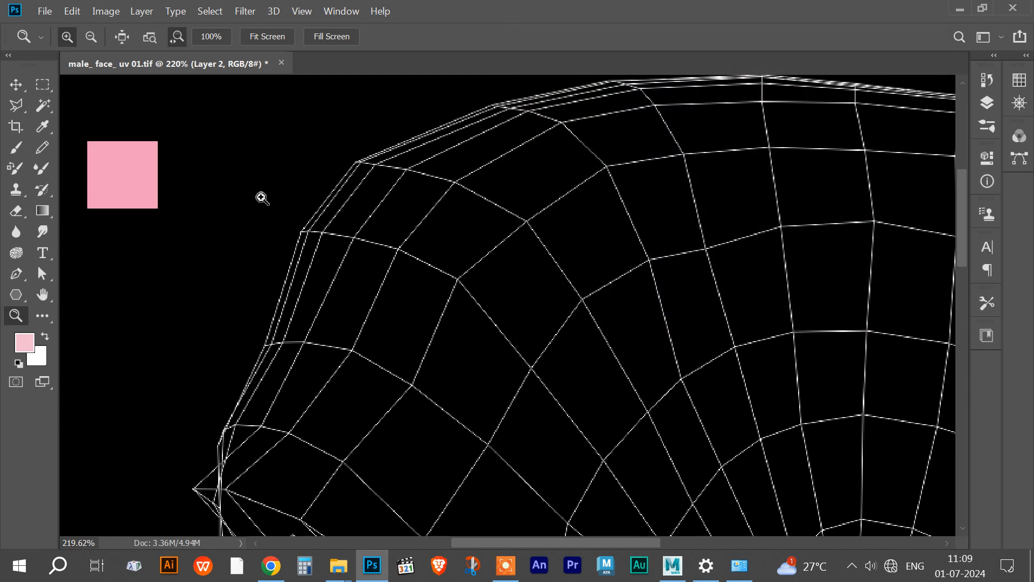
# Step: Select the pink square's area, shift the selection outline just right of it and fill it with the lighter pink
pyautogui.press('w')
pyautogui.click(109, 171)
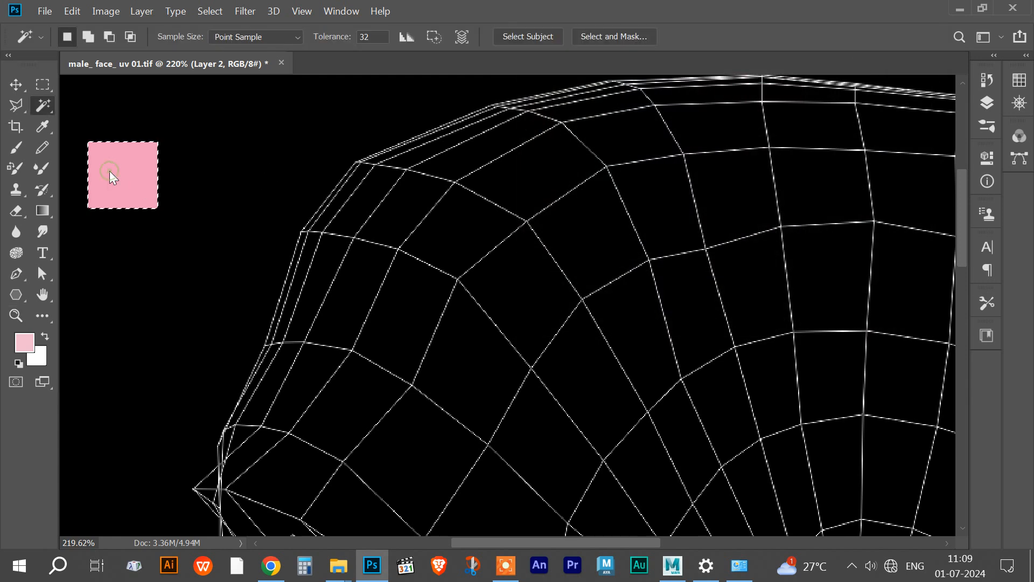
pyautogui.press('m')
pyautogui.moveTo(111, 174); pyautogui.dragTo(186, 169)
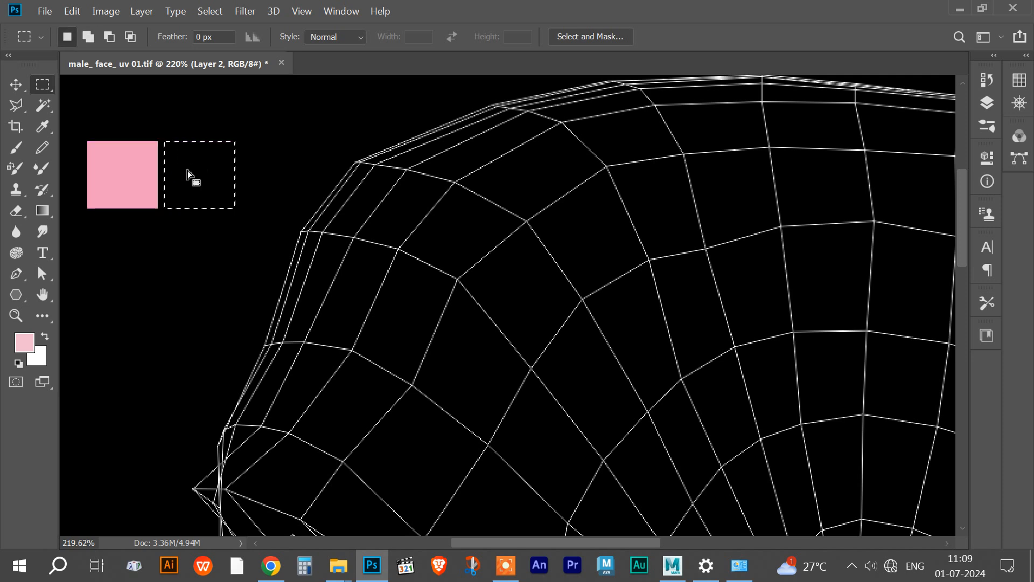
pyautogui.hotkey('alt', 'BackSpace')
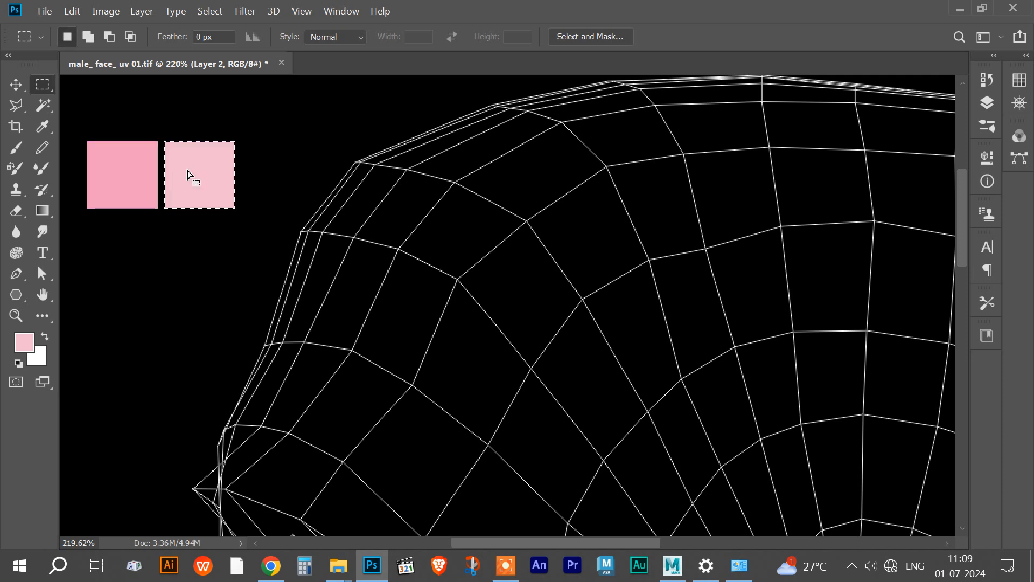
# Step: Move the selection outline below the two swatches, fill it with the dusky pink d78f9f and deselect
pyautogui.moveTo(190, 164); pyautogui.dragTo(159, 246)
pyautogui.click(24, 342)
pyautogui.moveTo(751, 234); pyautogui.dragTo(752, 205)
pyautogui.click(714, 95)
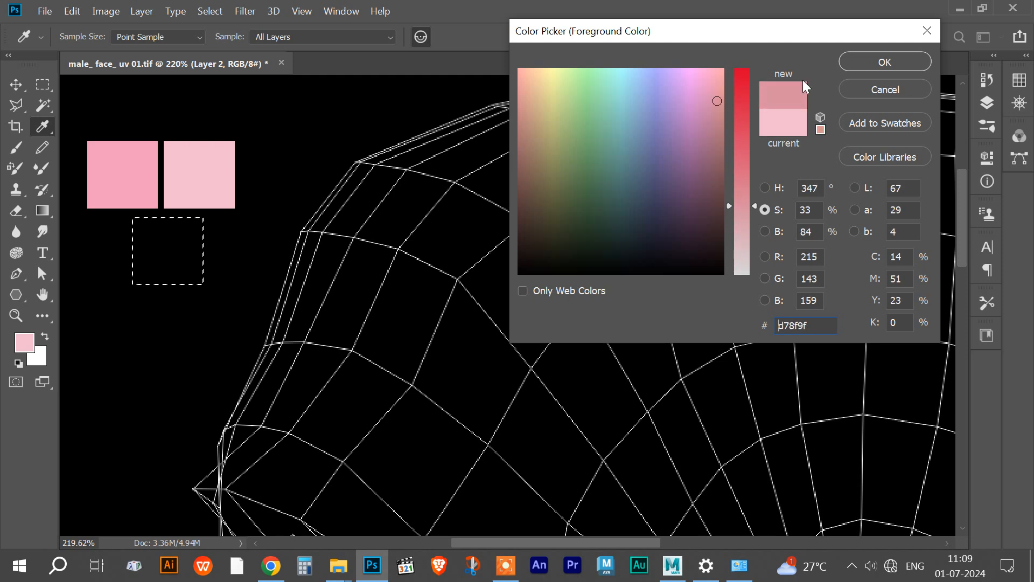
pyautogui.click(885, 62)
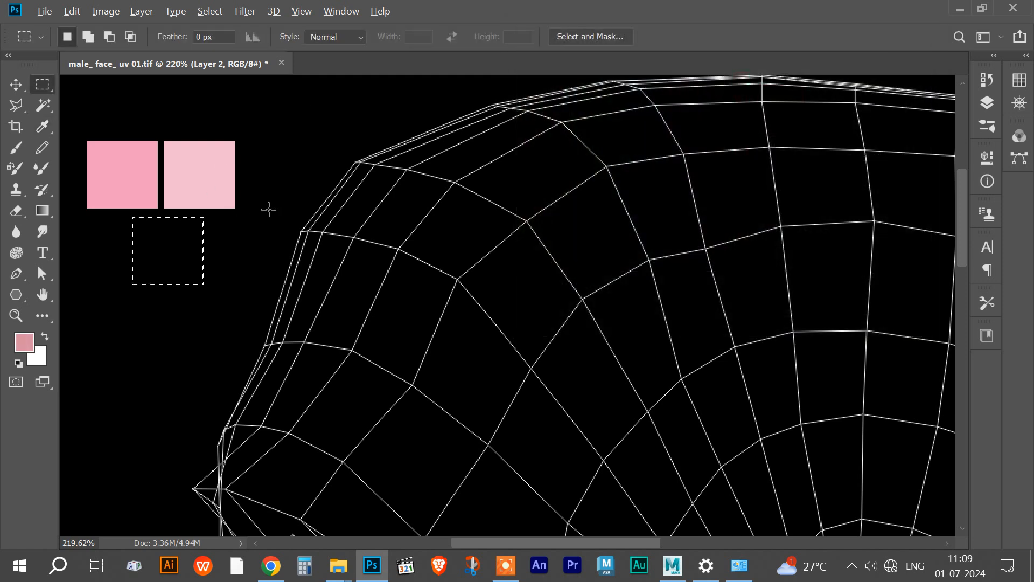
pyautogui.hotkey('alt', 'BackSpace')
pyautogui.hotkey('ctrl', 'd')
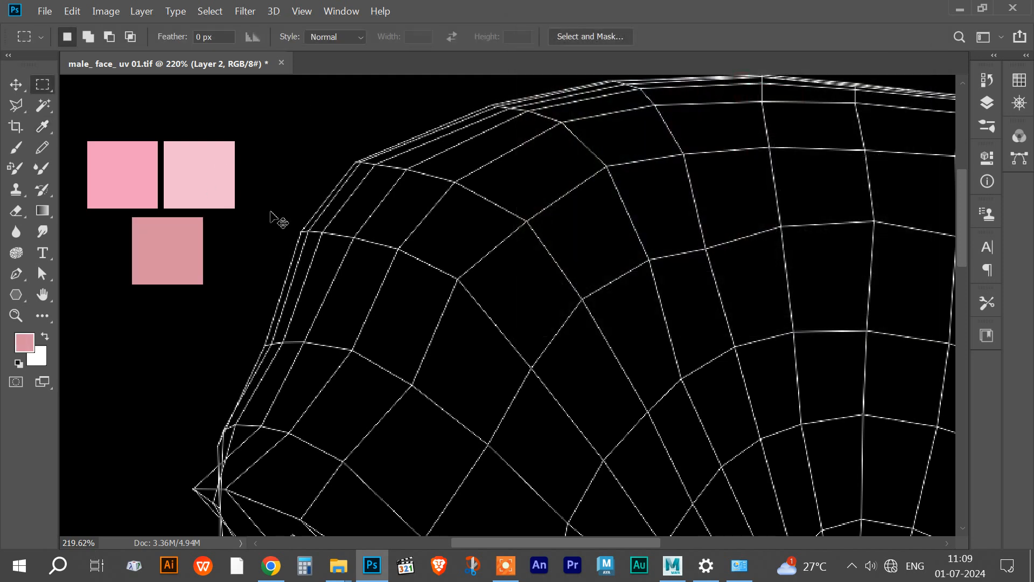
# Step: Add a new empty layer above the colour swatch layer, Layer 2
pyautogui.hotkey('ctrl', '0')
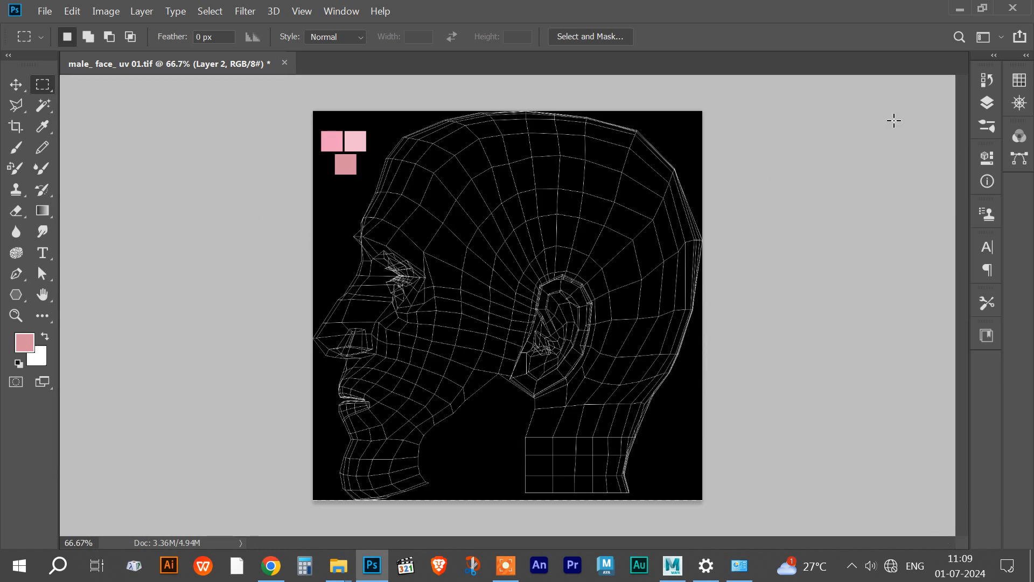
pyautogui.click(986, 103)
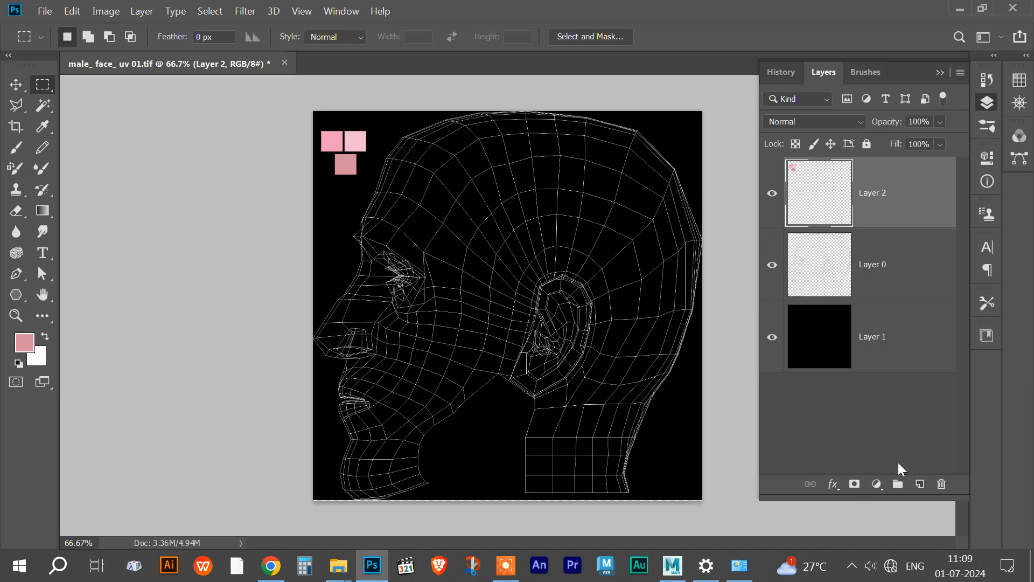
pyautogui.click(915, 484)
pyautogui.click(939, 73)
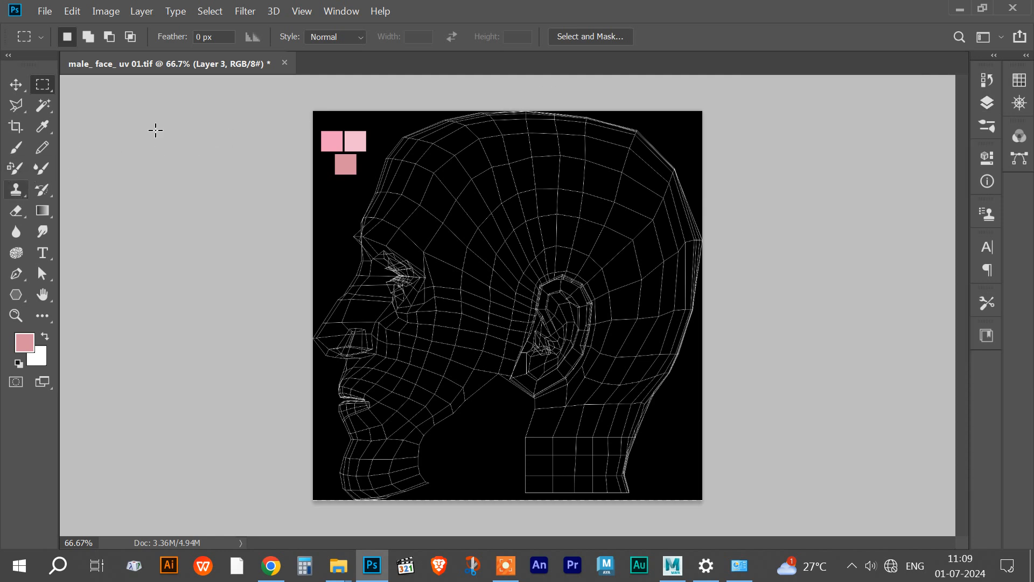
# Step: Apply the Painting workspace
pyautogui.click(328, 14)
pyautogui.moveTo(406, 39)
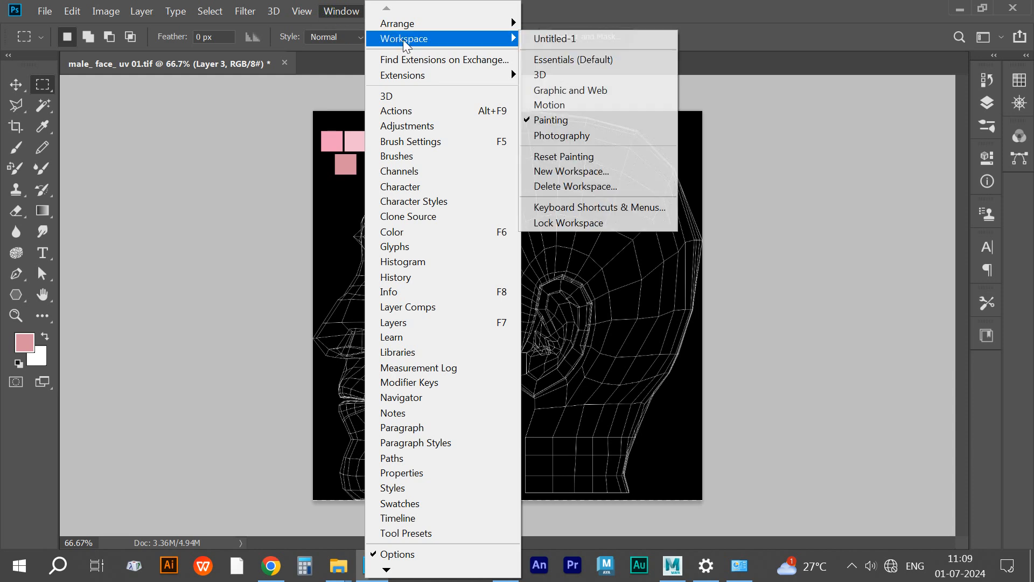
pyautogui.click(552, 120)
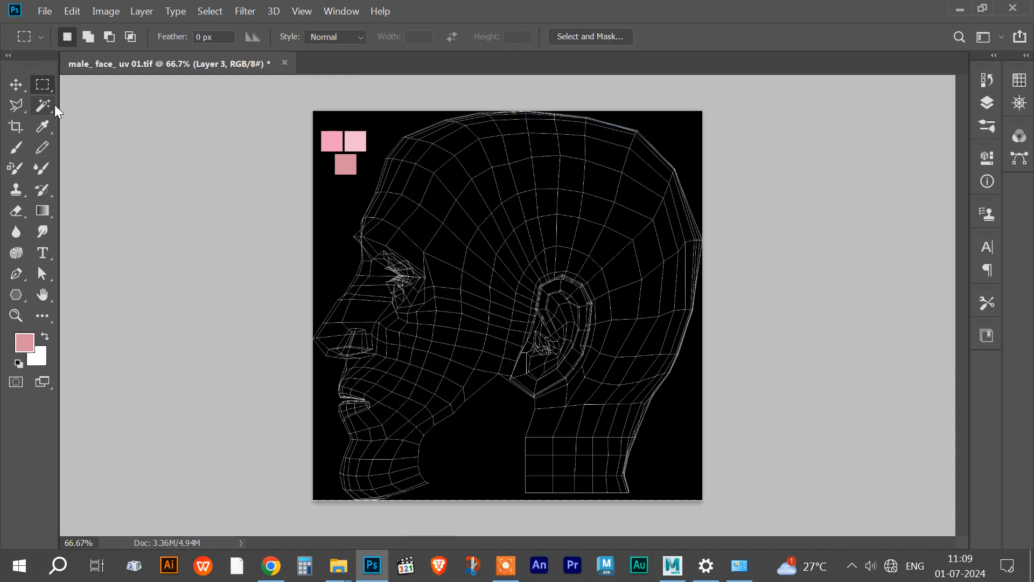
# Step: Set up the Brush tool with the Soft Round preset, a size of 200 px and 98% opacity
pyautogui.click(16, 147)
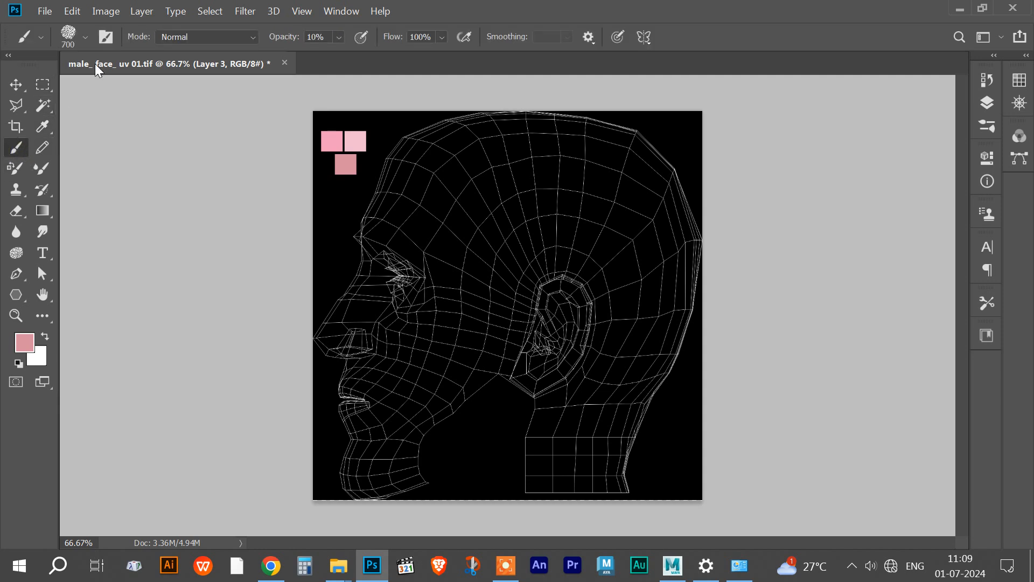
pyautogui.click(84, 38)
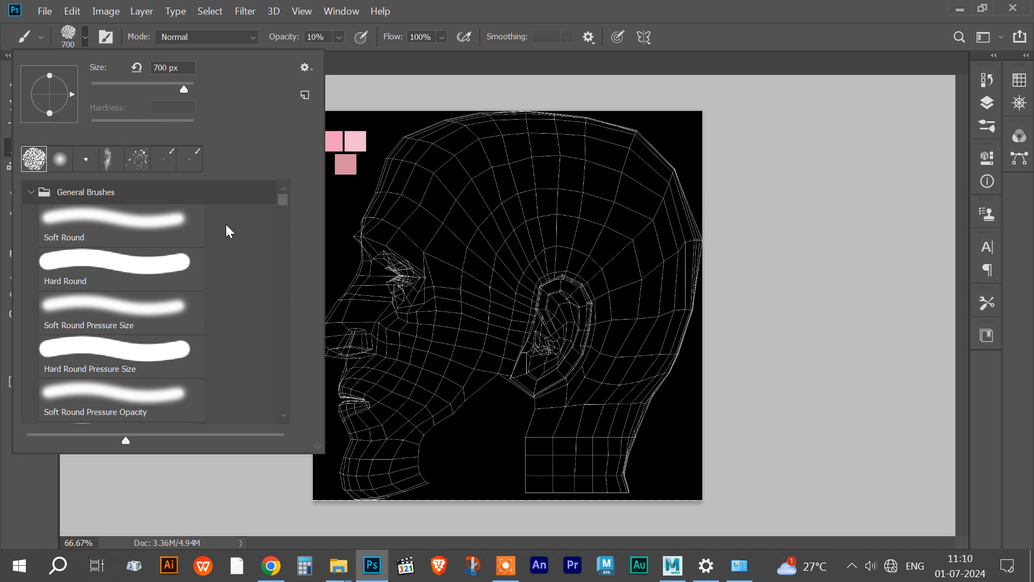
pyautogui.click(119, 223)
pyautogui.click(452, 8)
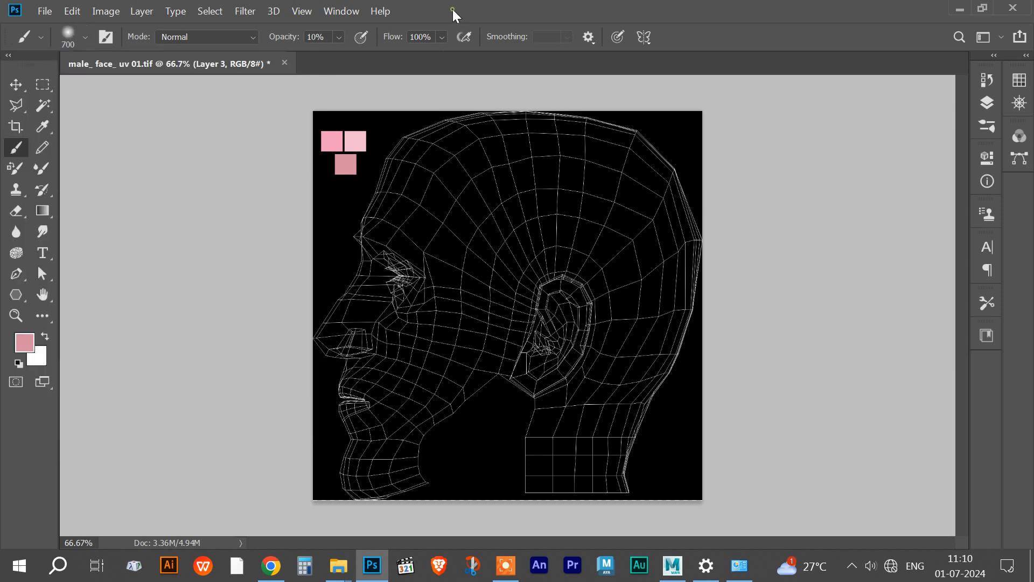
pyautogui.click(339, 36)
pyautogui.moveTo(344, 55); pyautogui.dragTo(411, 54)
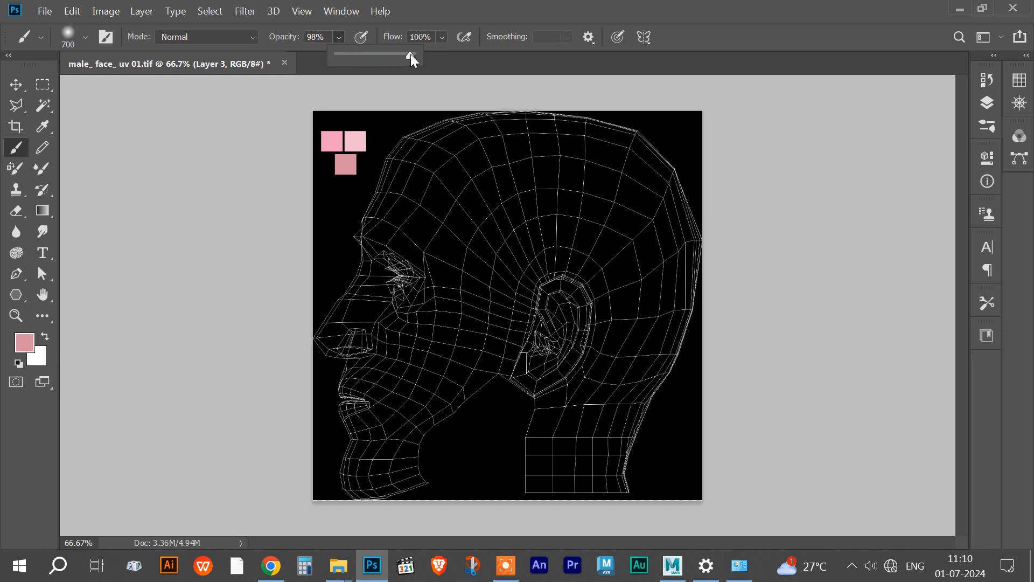
pyautogui.click(456, 9)
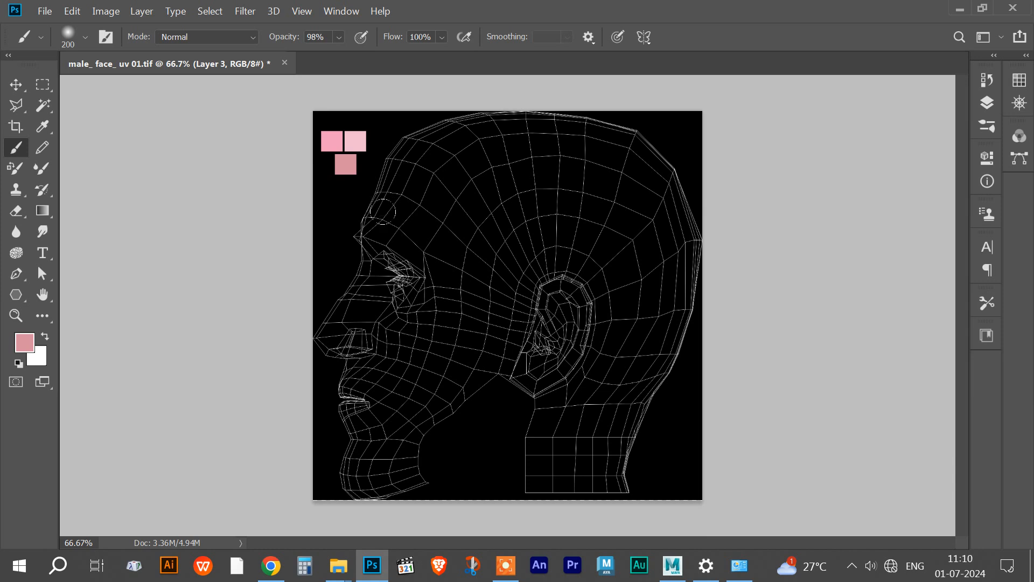
# Step: Sample the pink swatch as the background colour, try a soft brush stroke on the upper forehead and undo the stroke
pyautogui.moveTo(341, 147); pyautogui.dragTo(331, 142)
pyautogui.moveTo(413, 146)
pyautogui.mouseDown()
pyautogui.moveTo(426, 152)
pyautogui.moveTo(391, 160)
pyautogui.mouseUp()
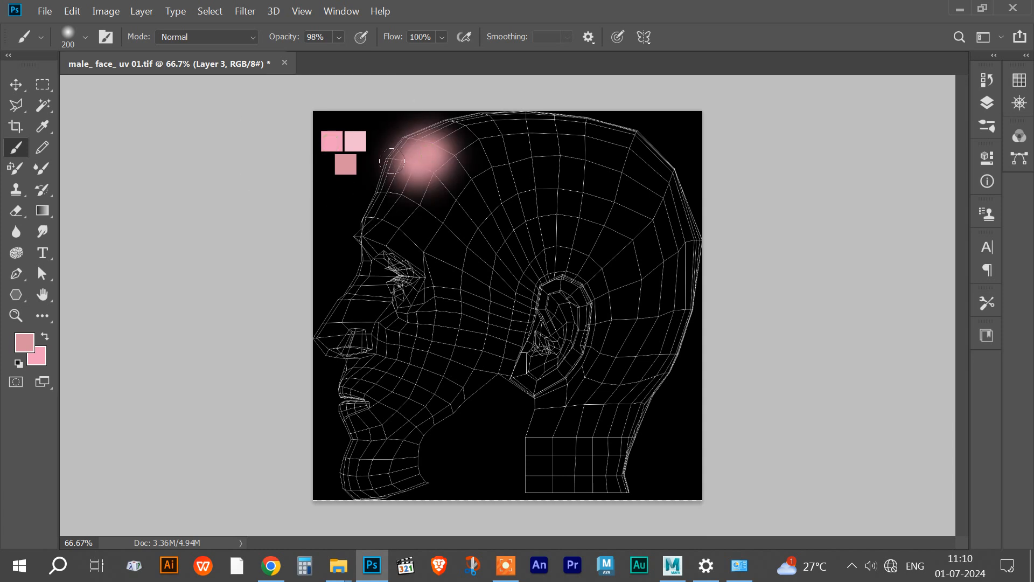
pyautogui.hotkey('ctrl', 'z')
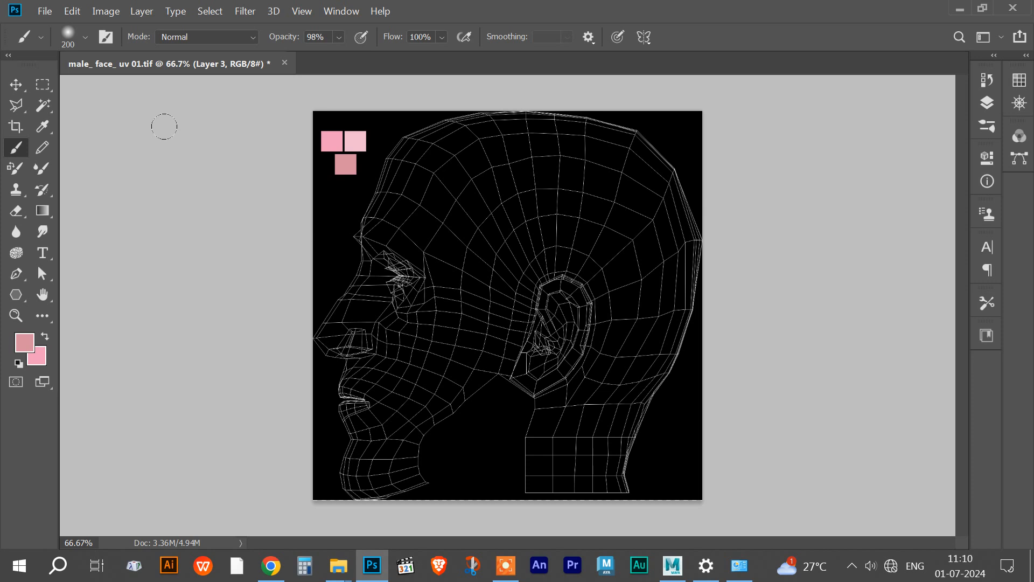
# Step: Set the brush hardness to 100%
pyautogui.click(86, 38)
pyautogui.moveTo(99, 126); pyautogui.dragTo(218, 130)
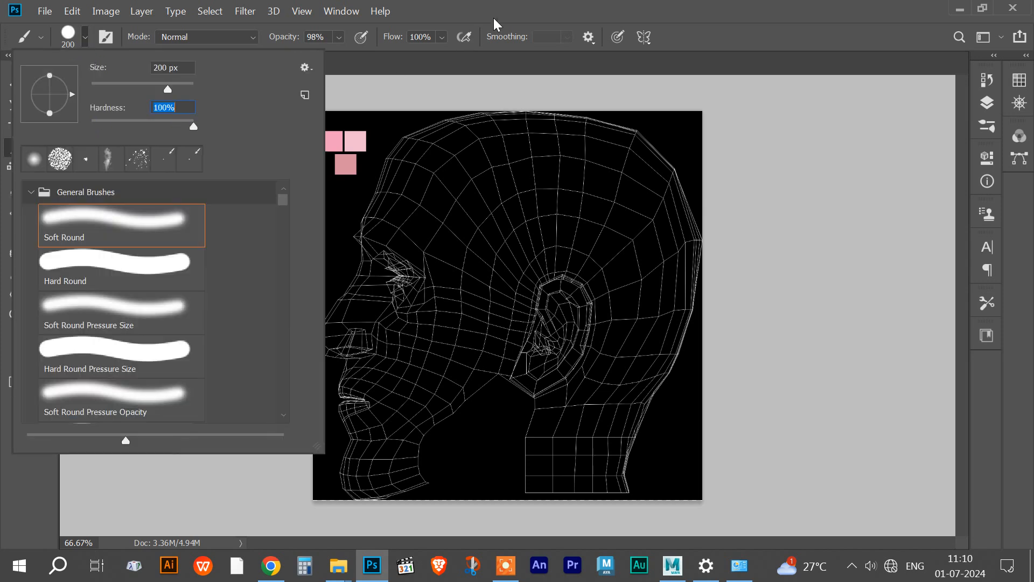
pyautogui.click(505, 5)
# Step: Paint the whole head area of the UV layout in dusky pink, reducing the brush to 125 px for the profile edges
pyautogui.moveTo(442, 135)
pyautogui.mouseDown()
pyautogui.moveTo(393, 153)
pyautogui.moveTo(366, 258)
pyautogui.moveTo(347, 289)
pyautogui.moveTo(364, 298)
pyautogui.moveTo(357, 291)
pyautogui.moveTo(337, 306)
pyautogui.moveTo(327, 329)
pyautogui.moveTo(363, 335)
pyautogui.moveTo(347, 379)
pyautogui.moveTo(351, 466)
pyautogui.moveTo(578, 463)
pyautogui.moveTo(603, 472)
pyautogui.moveTo(600, 435)
pyautogui.moveTo(635, 390)
pyautogui.moveTo(667, 302)
pyautogui.moveTo(668, 191)
pyautogui.moveTo(632, 142)
pyautogui.moveTo(552, 119)
pyautogui.moveTo(482, 124)
pyautogui.moveTo(406, 146)
pyautogui.moveTo(556, 135)
pyautogui.moveTo(509, 148)
pyautogui.moveTo(481, 176)
pyautogui.moveTo(614, 164)
pyautogui.moveTo(646, 197)
pyautogui.moveTo(656, 324)
pyautogui.moveTo(628, 262)
pyautogui.moveTo(418, 225)
pyautogui.moveTo(609, 203)
pyautogui.moveTo(599, 254)
pyautogui.moveTo(613, 297)
pyautogui.moveTo(539, 439)
pyautogui.moveTo(388, 453)
pyautogui.moveTo(437, 237)
pyautogui.moveTo(392, 370)
pyautogui.moveTo(445, 241)
pyautogui.moveTo(439, 445)
pyautogui.moveTo(472, 377)
pyautogui.moveTo(490, 197)
pyautogui.moveTo(530, 425)
pyautogui.moveTo(564, 431)
pyautogui.moveTo(576, 283)
pyautogui.mouseUp()
pyautogui.press('[')
pyautogui.press('[')
pyautogui.press('[')
pyautogui.moveTo(398, 168)
pyautogui.mouseDown()
pyautogui.moveTo(348, 244)
pyautogui.moveTo(335, 324)
pyautogui.mouseUp()
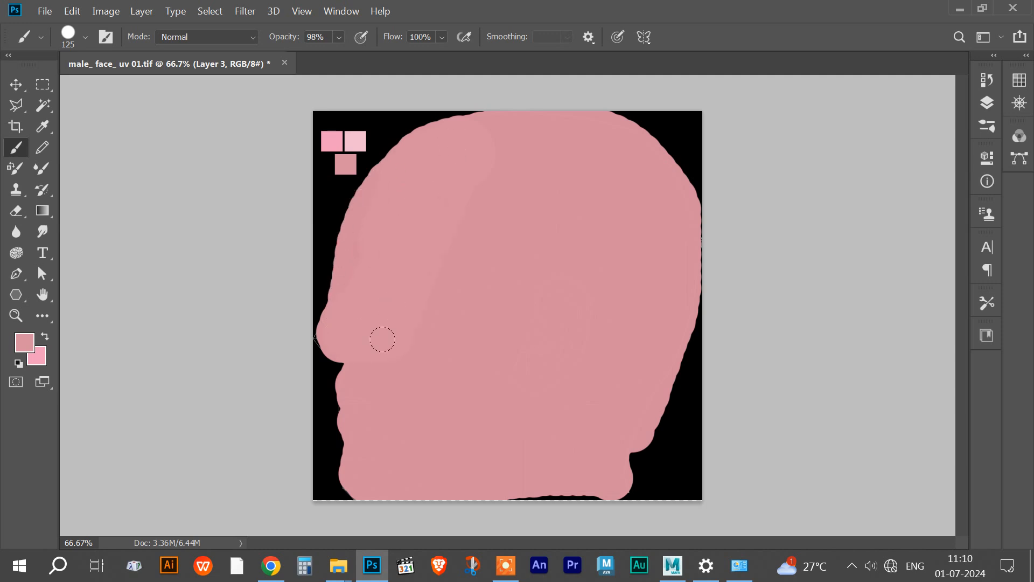
# Step: Brush over the crown, back of the head, jaw and forehead again to even out the base colour
pyautogui.moveTo(459, 120); pyautogui.dragTo(557, 122)
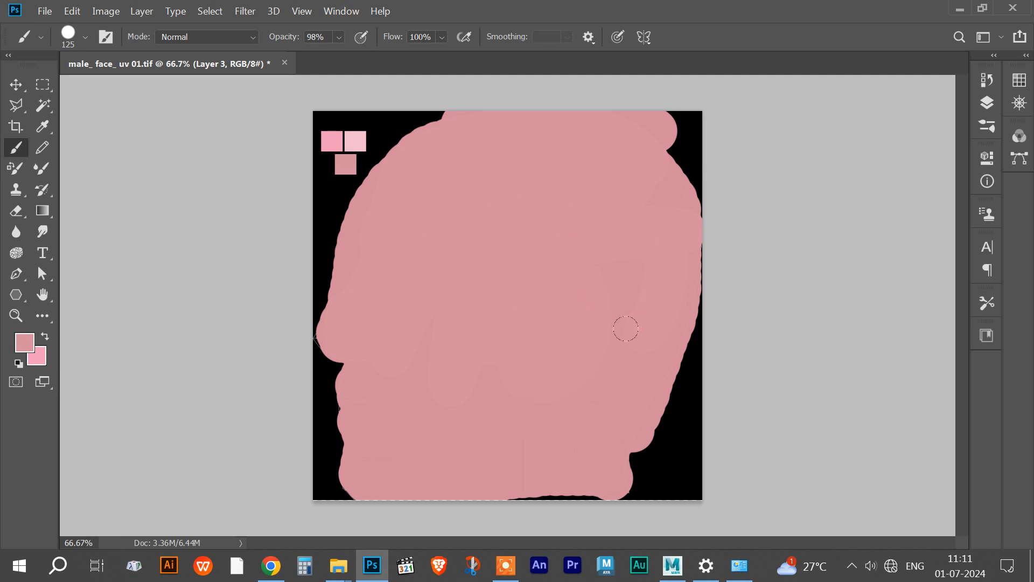
pyautogui.moveTo(684, 237); pyautogui.dragTo(644, 379)
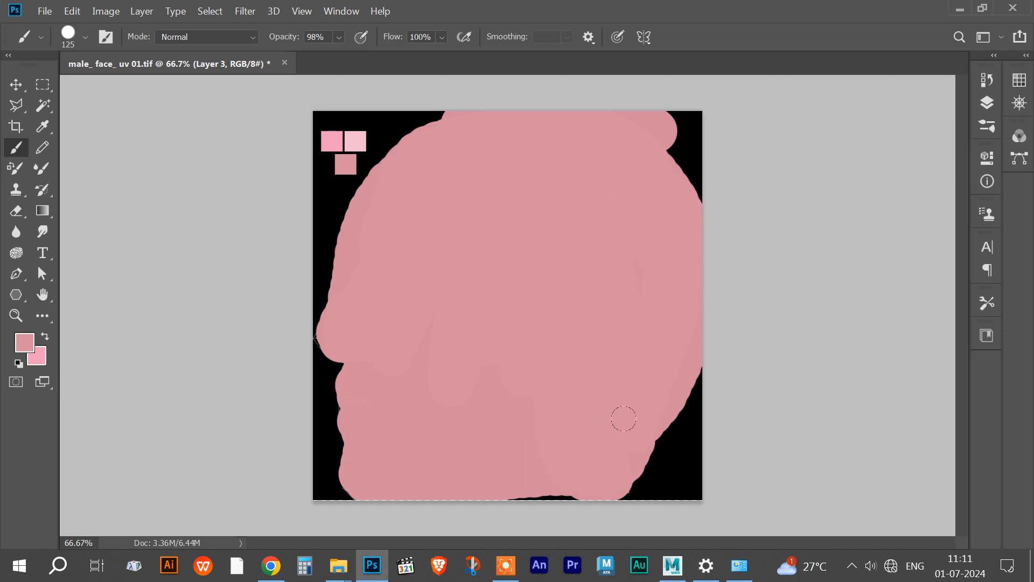
pyautogui.moveTo(617, 427); pyautogui.dragTo(518, 441)
pyautogui.moveTo(355, 291)
pyautogui.mouseDown()
pyautogui.moveTo(346, 245)
pyautogui.moveTo(382, 190)
pyautogui.mouseUp()
# Step: Lower Layer 3's opacity to about 50% to see the UV wireframe through the paint
pyautogui.click(988, 103)
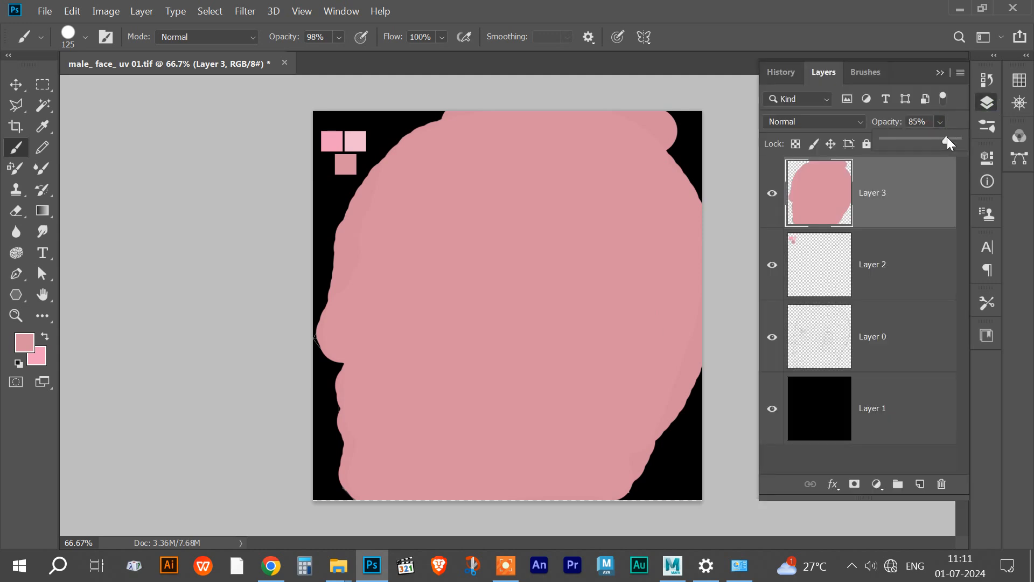
pyautogui.moveTo(927, 138); pyautogui.dragTo(922, 139)
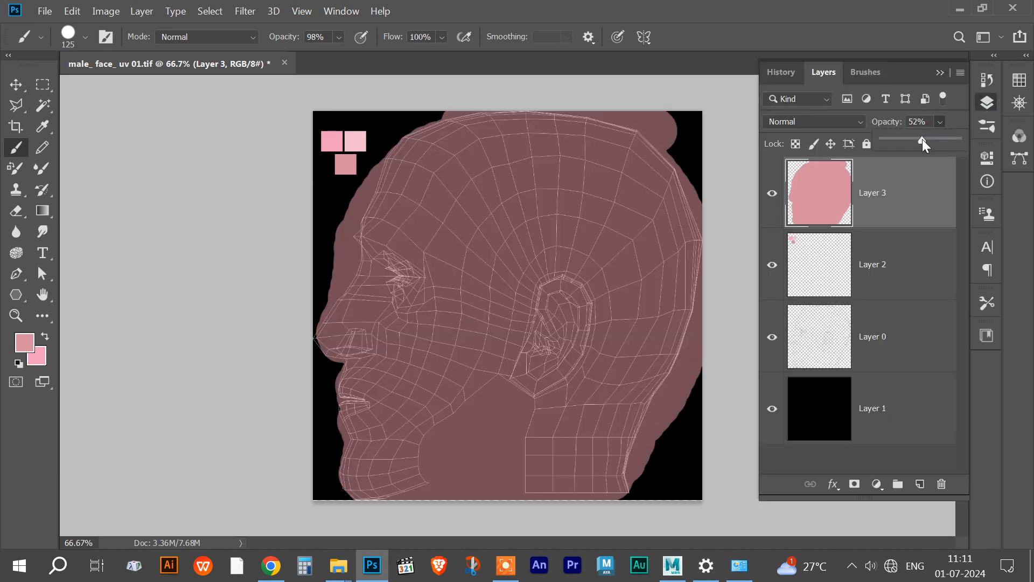
pyautogui.click(939, 77)
# Step: Start a Polygonal Lasso selection on the upper forehead and trace the wireframe outline down to the brow
pyautogui.click(16, 105)
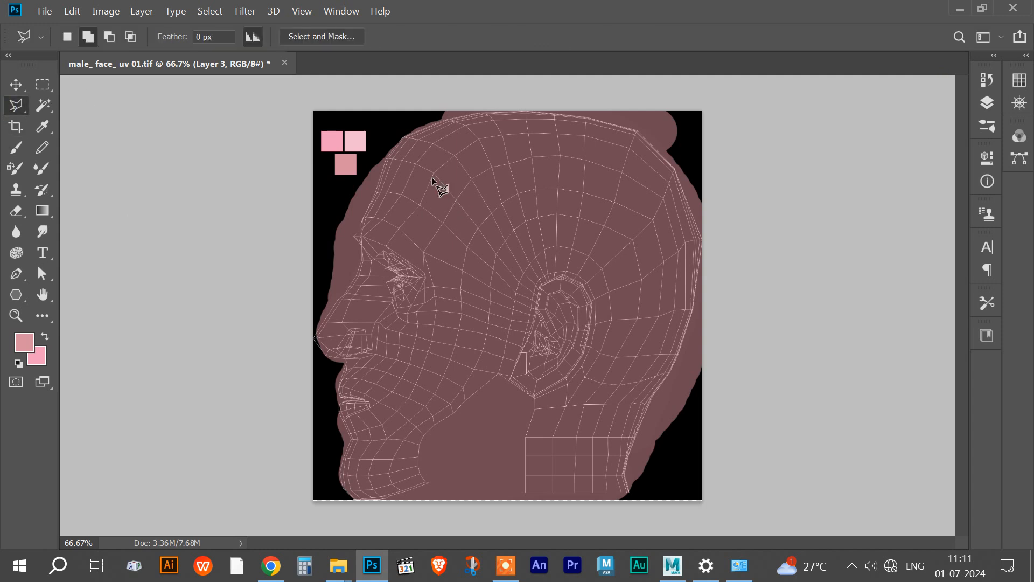
pyautogui.hotkey('ctrl', '+')
pyautogui.hotkey('ctrl', '+')
pyautogui.hotkey('ctrl', '+')
pyautogui.moveTo(380, 207); pyautogui.dragTo(613, 395)
pyautogui.moveTo(194, 203); pyautogui.dragTo(506, 343)
pyautogui.moveTo(434, 308); pyautogui.dragTo(435, 445)
pyautogui.moveTo(517, 177); pyautogui.dragTo(457, 380)
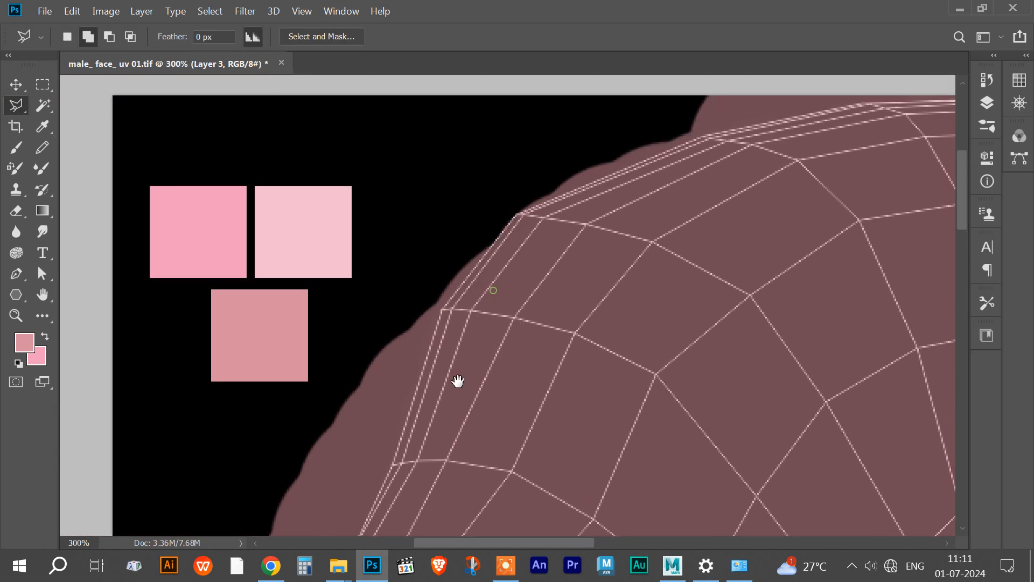
pyautogui.click(442, 307)
pyautogui.scroll(-5, 447, 302)
pyautogui.hscroll(-2, 474, 269)
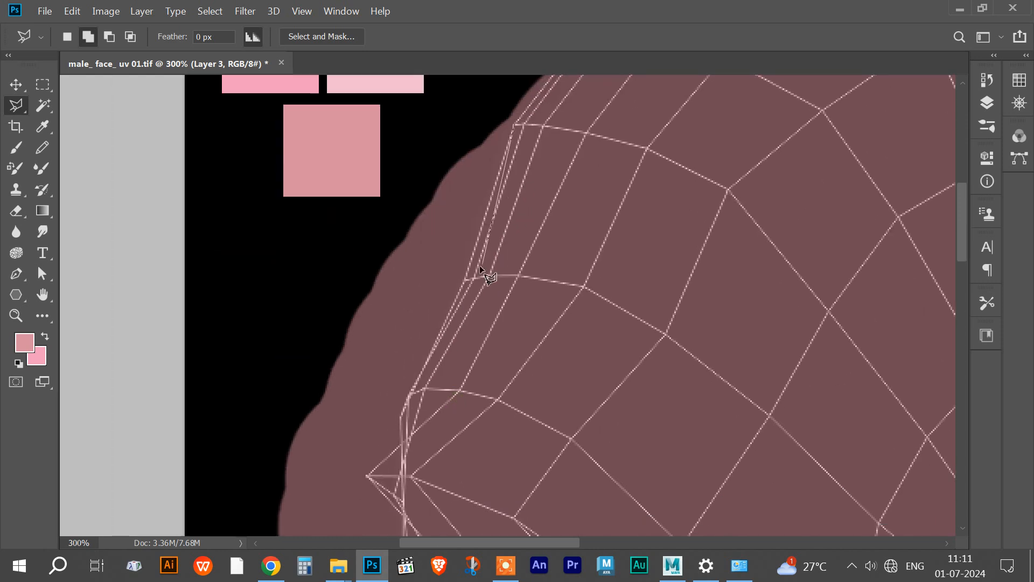
pyautogui.click(465, 279)
pyautogui.moveTo(464, 366); pyautogui.dragTo(513, 171)
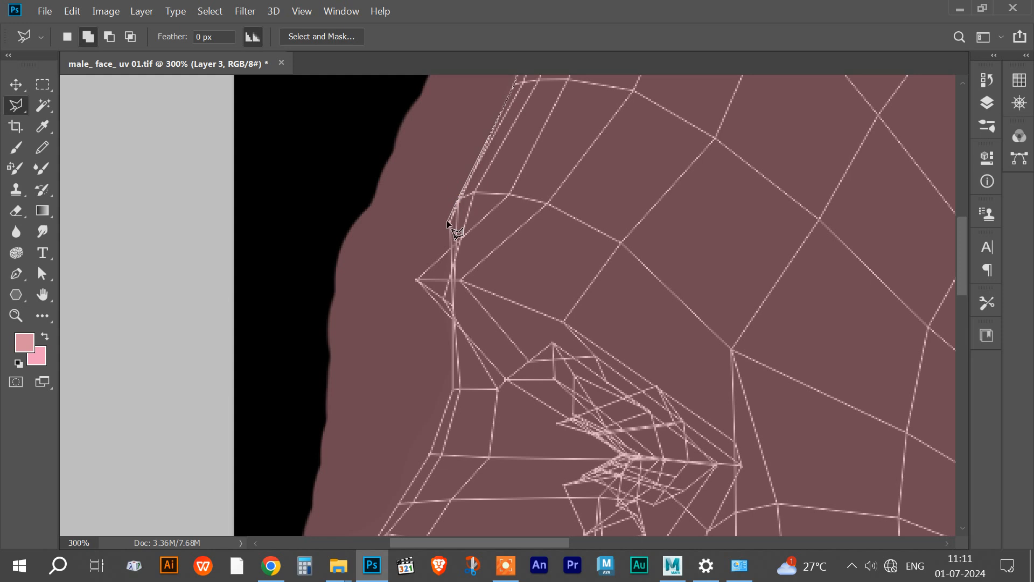
pyautogui.click(449, 249)
pyautogui.click(452, 322)
# Step: Continue the lasso outline along the nose bridge toward the nose tip and out past the canvas edge
pyautogui.moveTo(466, 392); pyautogui.dragTo(492, 153)
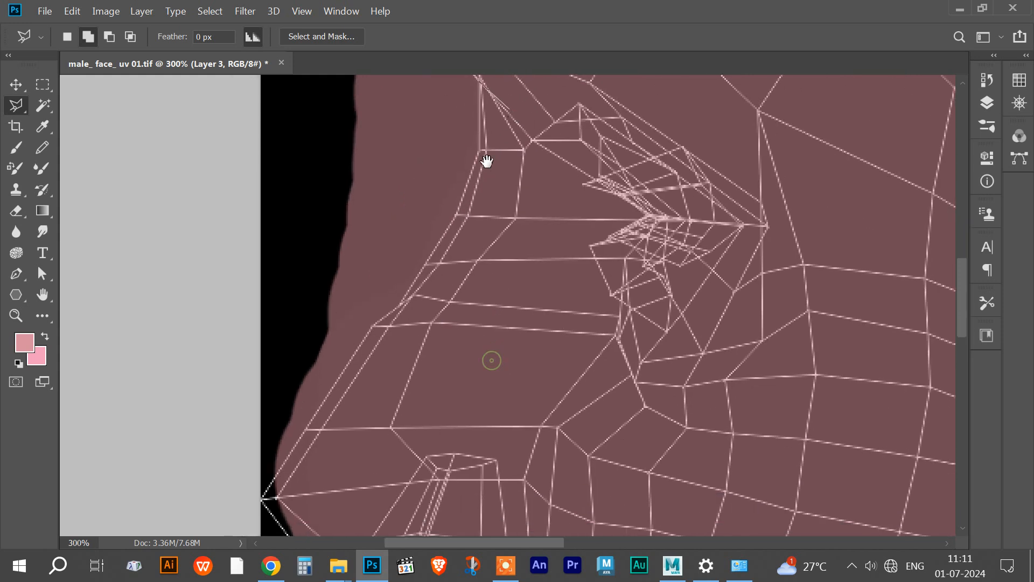
pyautogui.click(477, 153)
pyautogui.click(398, 303)
pyautogui.click(373, 323)
pyautogui.moveTo(458, 261); pyautogui.dragTo(575, 82)
pyautogui.click(421, 294)
pyautogui.click(330, 268)
# Step: Route the lasso selection around the outside of the canvas, up past the forehead and over the crown
pyautogui.moveTo(366, 159); pyautogui.dragTo(326, 402)
pyautogui.moveTo(365, 228); pyautogui.dragTo(345, 377)
pyautogui.moveTo(339, 201); pyautogui.dragTo(317, 312)
pyautogui.moveTo(285, 167); pyautogui.dragTo(245, 431)
pyautogui.moveTo(285, 258); pyautogui.dragTo(273, 282)
pyautogui.click(272, 252)
pyautogui.click(678, 224)
pyautogui.click(817, 231)
pyautogui.moveTo(813, 236); pyautogui.dragTo(753, 52)
pyautogui.moveTo(735, 131)
pyautogui.mouseDown()
pyautogui.moveTo(568, 242)
pyautogui.moveTo(540, 248)
pyautogui.mouseUp()
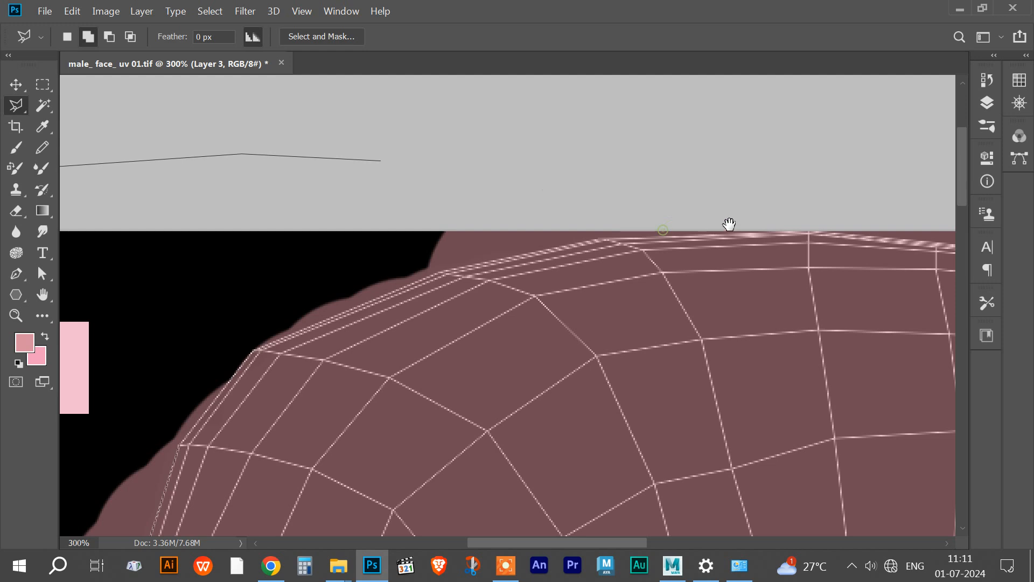
# Step: Close the lasso along the crown's wireframe edge, delete the excess paint outside the forehead and nose bridge, and deselect
pyautogui.click(809, 231)
pyautogui.click(598, 237)
pyautogui.click(438, 272)
pyautogui.moveTo(402, 321)
pyautogui.mouseDown()
pyautogui.moveTo(846, 74)
pyautogui.moveTo(808, 151)
pyautogui.mouseUp()
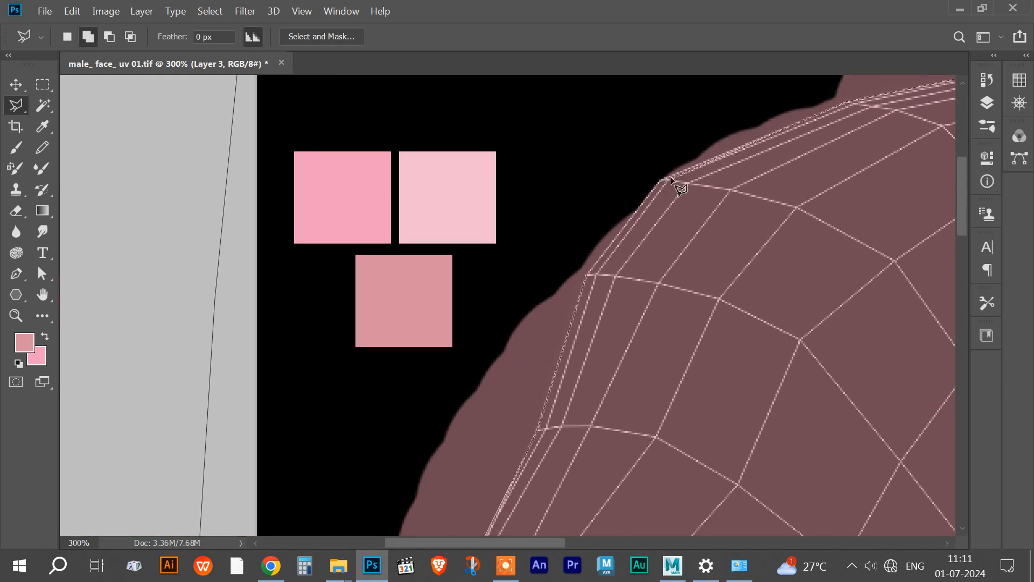
pyautogui.moveTo(657, 256); pyautogui.dragTo(681, 179)
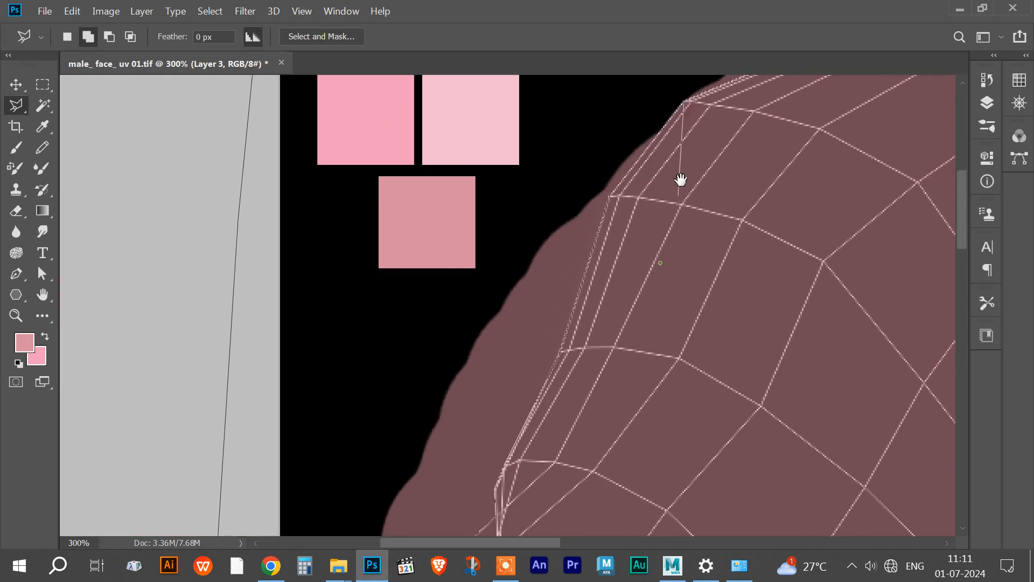
pyautogui.click(612, 196)
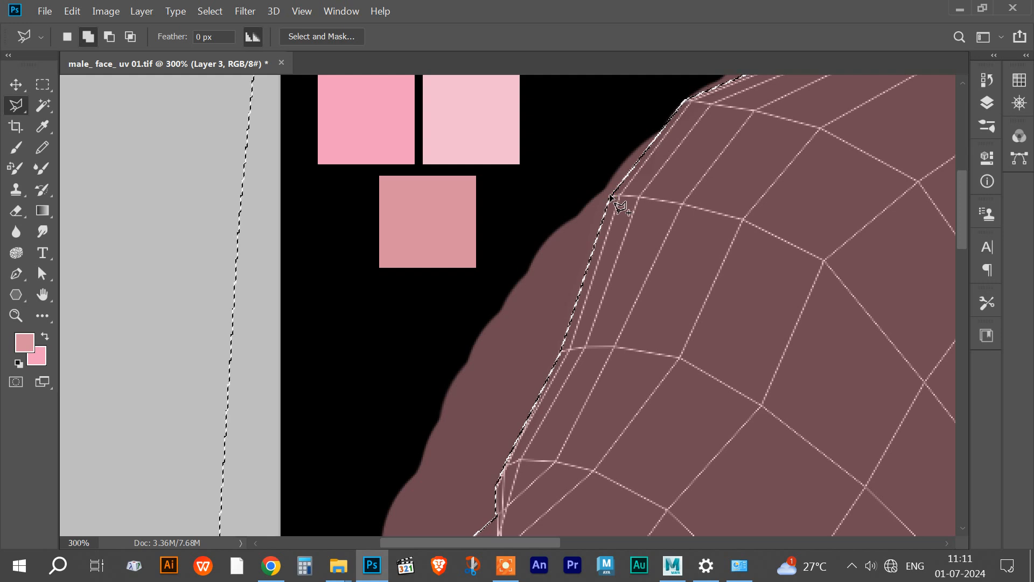
pyautogui.press('Delete')
pyautogui.hotkey('ctrl', 'd')
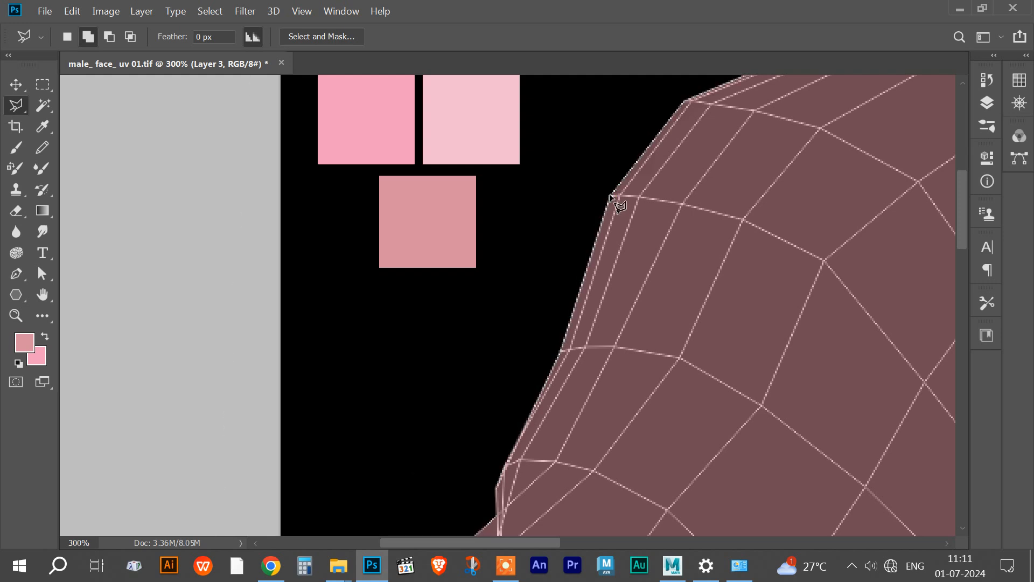
# Step: Switch to the Brush tool and restore Layer 3's opacity to 100%
pyautogui.press('b')
pyautogui.moveTo(788, 212); pyautogui.dragTo(544, 305)
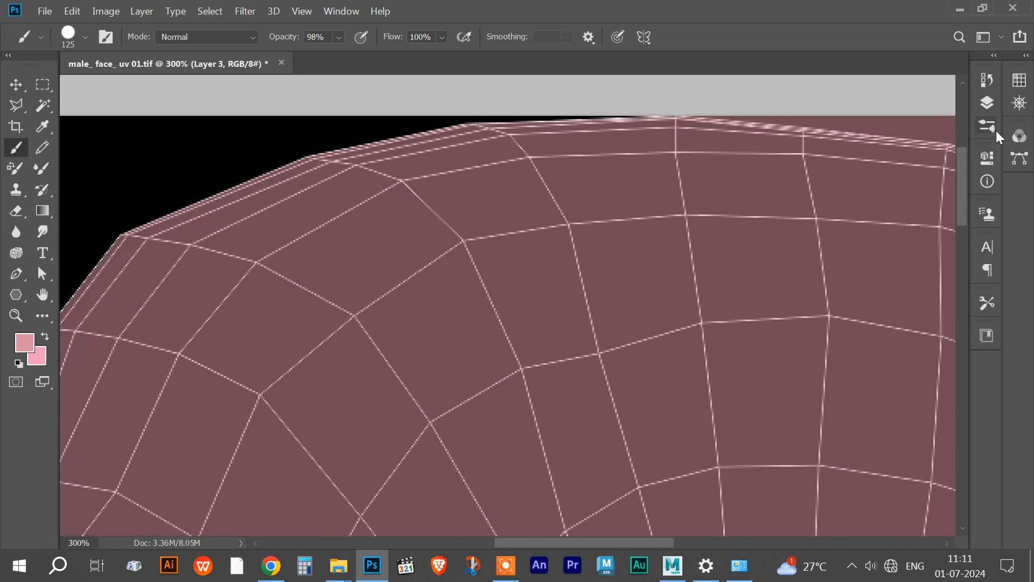
pyautogui.click(989, 103)
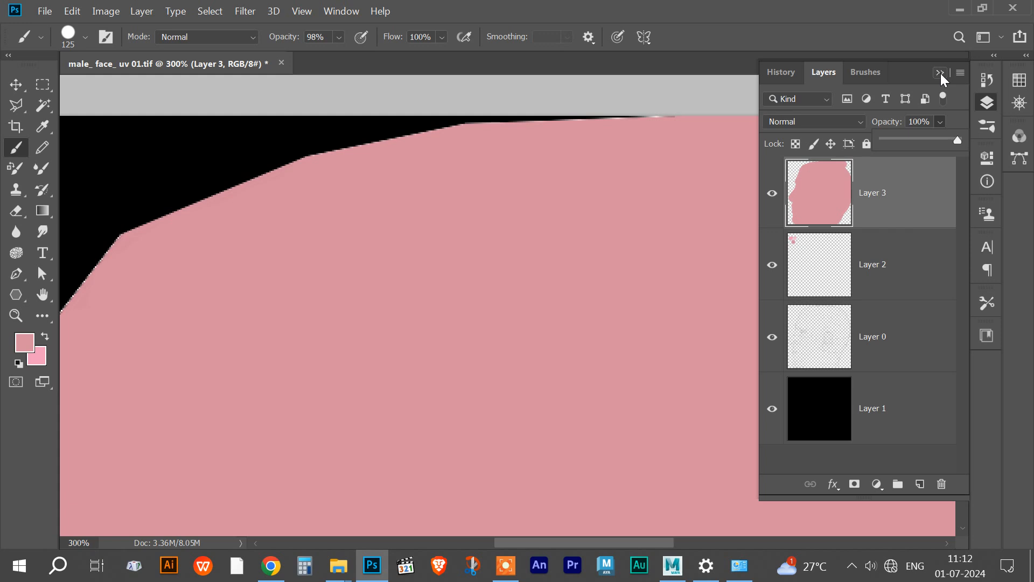
pyautogui.click(940, 74)
# Step: Set the brush opacity to 100%, reduce its size to 10 px and paint in the uncovered nose tip
pyautogui.moveTo(517, 337); pyautogui.dragTo(709, 164)
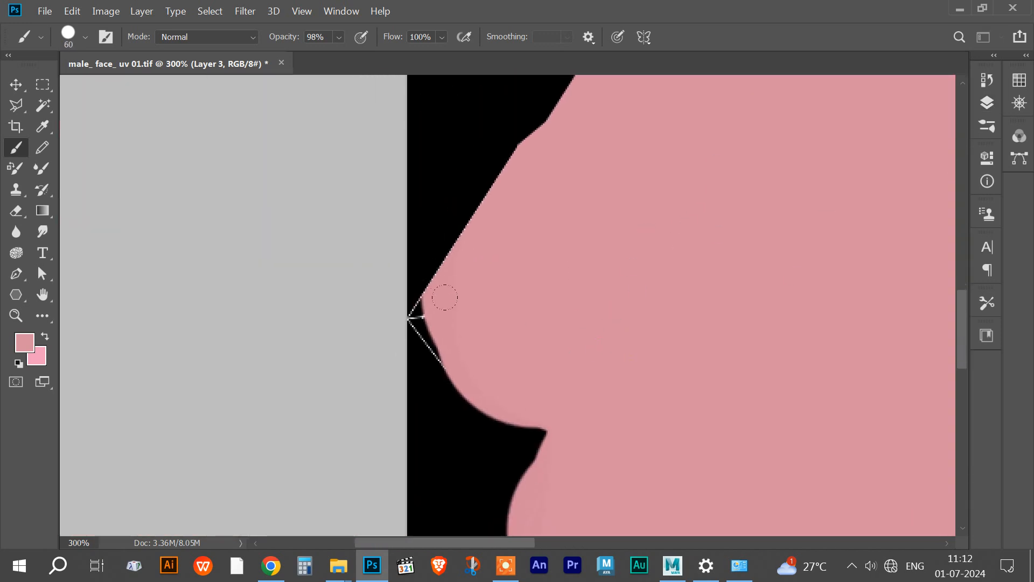
pyautogui.click(337, 38)
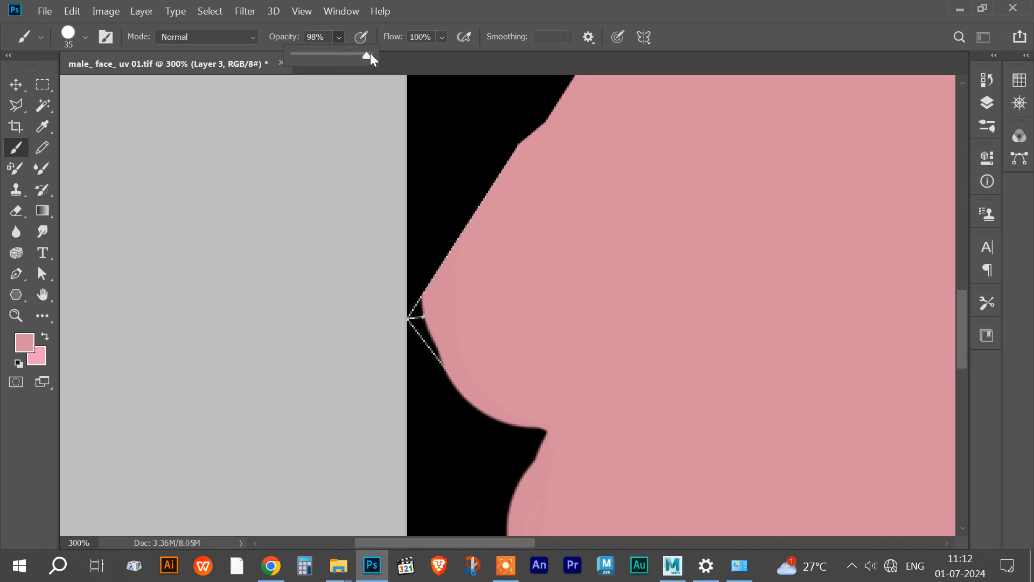
pyautogui.click(448, 12)
pyautogui.press('[')
pyautogui.press('[')
pyautogui.press('[')
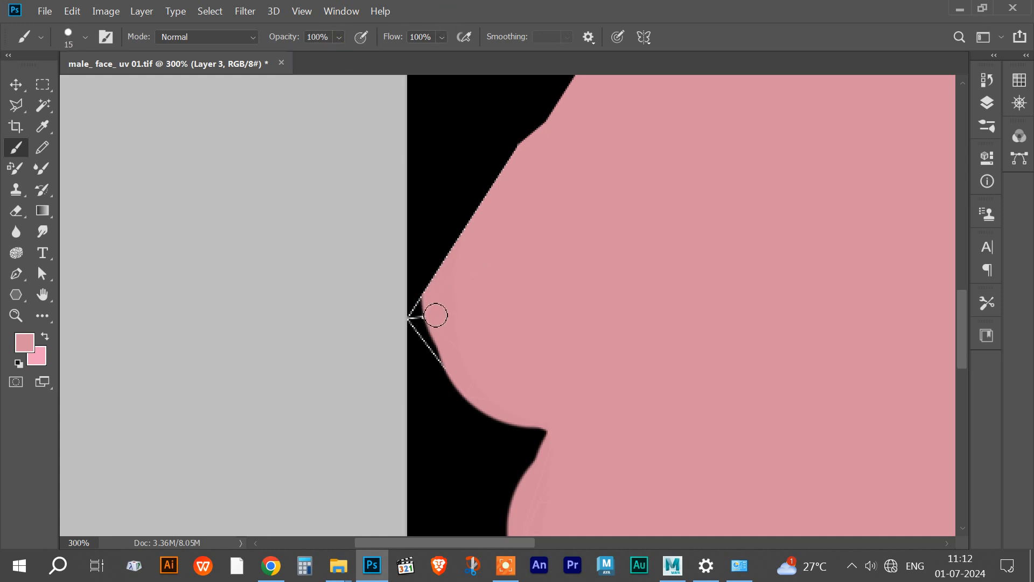
pyautogui.moveTo(431, 306)
pyautogui.mouseDown()
pyautogui.moveTo(420, 328)
pyautogui.moveTo(441, 354)
pyautogui.moveTo(427, 321)
pyautogui.mouseUp()
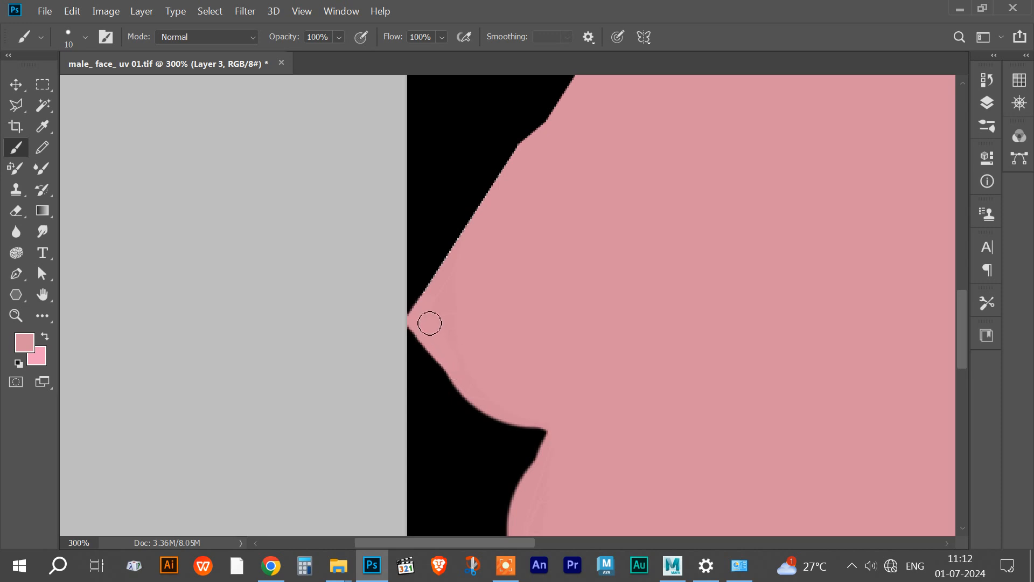
# Step: Lower Layer 3's opacity to 48%
pyautogui.click(988, 104)
pyautogui.moveTo(921, 140); pyautogui.dragTo(919, 140)
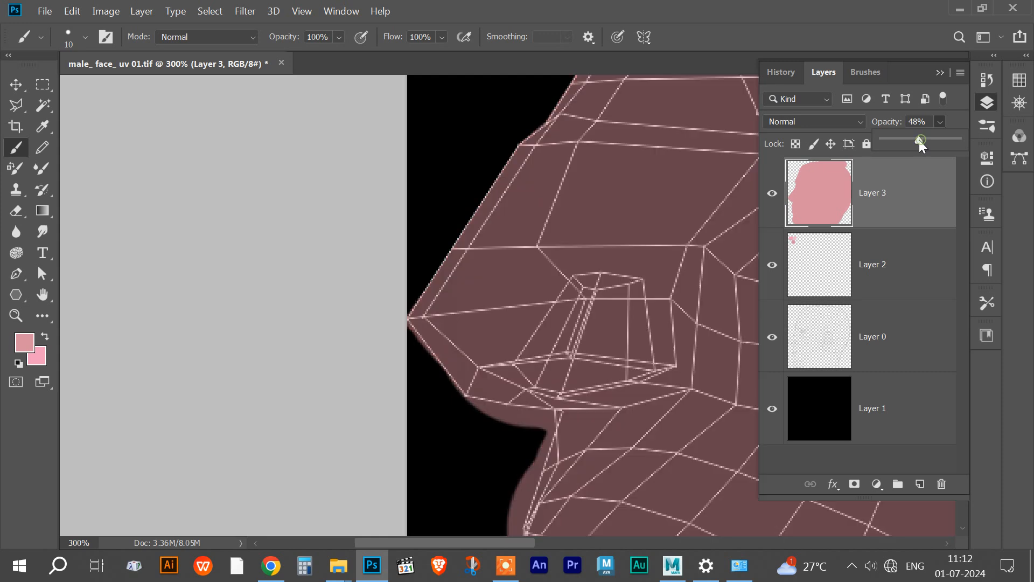
pyautogui.click(940, 71)
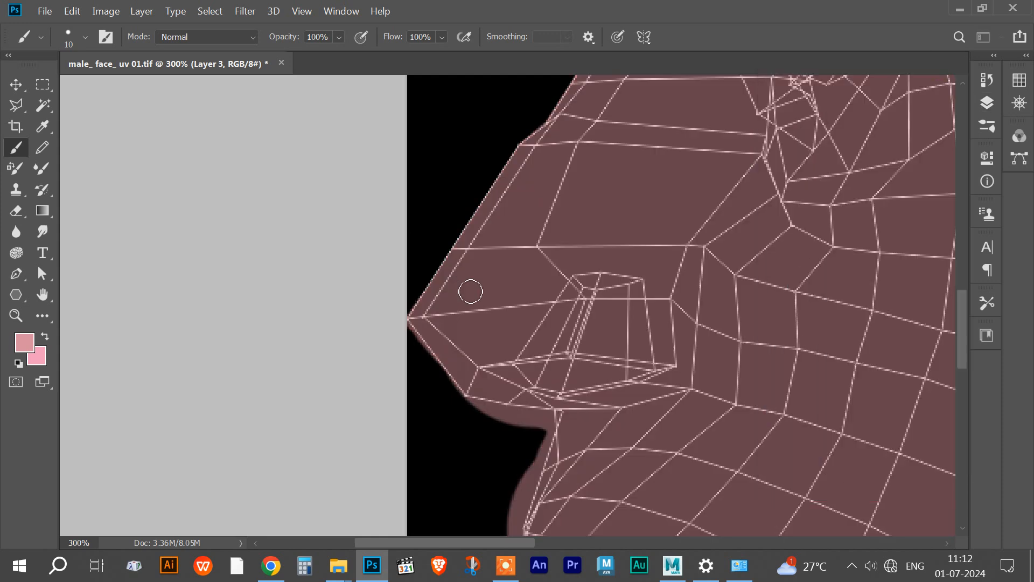
# Step: Start a Polygonal Lasso selection under the nose tip and trace the wireframe edge down to the upper lip
pyautogui.press('l')
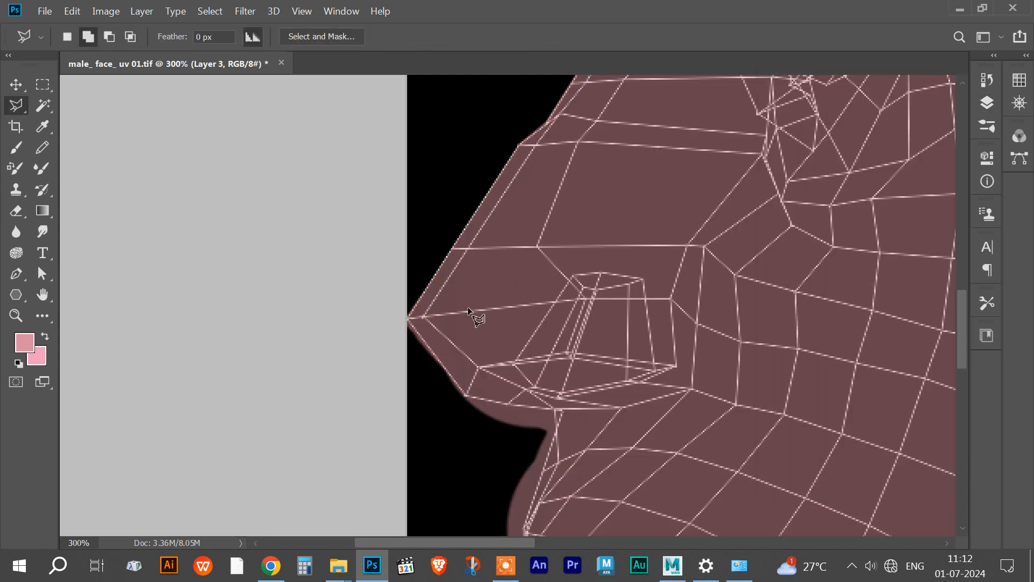
pyautogui.click(463, 395)
pyautogui.click(554, 409)
pyautogui.click(525, 522)
pyautogui.press('space')
pyautogui.moveTo(564, 497)
pyautogui.mouseDown()
pyautogui.moveTo(533, 162)
pyautogui.moveTo(525, 180)
pyautogui.mouseUp()
pyautogui.click(484, 234)
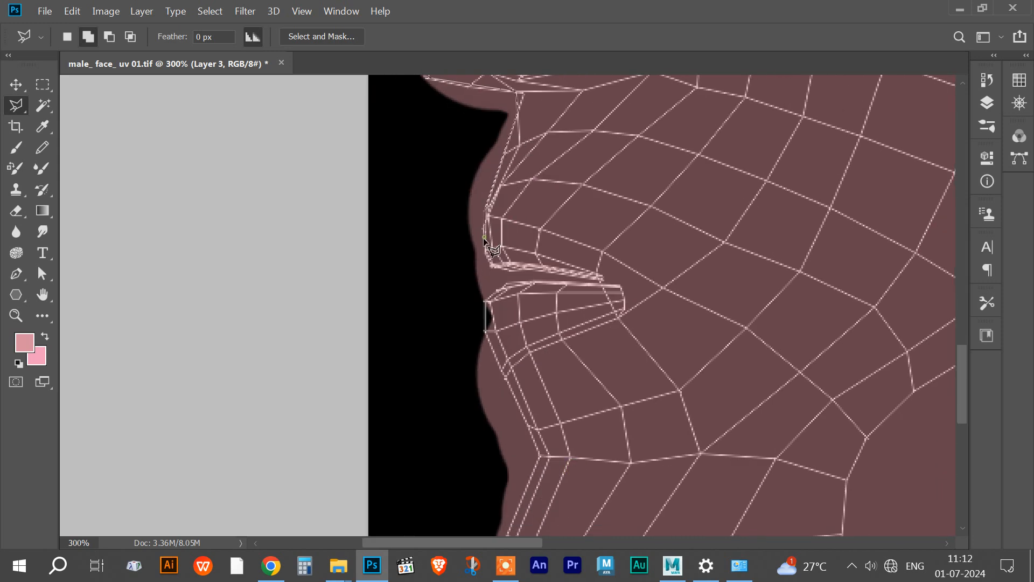
# Step: Continue the lasso outline around the lips and chin to below the canvas's lower edge
pyautogui.click(512, 270)
pyautogui.click(548, 279)
pyautogui.click(484, 300)
pyautogui.click(538, 456)
pyautogui.moveTo(583, 481)
pyautogui.mouseDown()
pyautogui.moveTo(652, 189)
pyautogui.moveTo(646, 211)
pyautogui.mouseUp()
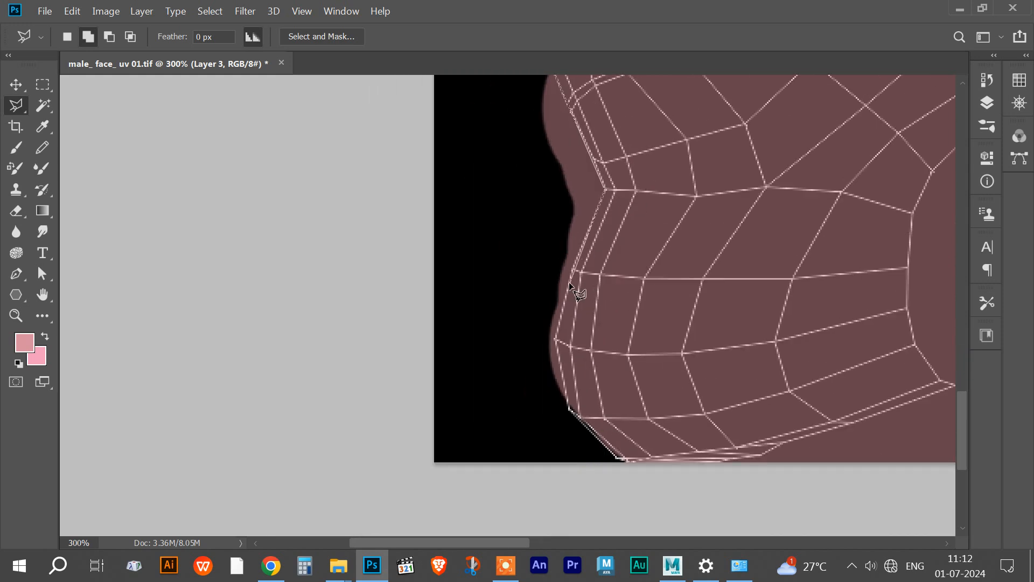
pyautogui.click(556, 339)
pyautogui.click(568, 409)
pyautogui.click(616, 458)
pyautogui.click(642, 486)
# Step: Close the lasso outside the canvas back at the nose, delete the excess paint beside the lips and chin, and deselect
pyautogui.click(386, 493)
pyautogui.moveTo(377, 328); pyautogui.dragTo(355, 458)
pyautogui.moveTo(343, 317); pyautogui.dragTo(310, 497)
pyautogui.moveTo(320, 339); pyautogui.dragTo(317, 346)
pyautogui.click(328, 365)
pyautogui.moveTo(712, 404)
pyautogui.mouseDown()
pyautogui.moveTo(493, 200)
pyautogui.moveTo(537, 139)
pyautogui.mouseUp()
pyautogui.hotkey('ctrl', 'd')
# Step: Trace a Polygonal Lasso selection from the neck's rear lower corner along its base to beneath the chin
pyautogui.moveTo(580, 347); pyautogui.dragTo(487, 44)
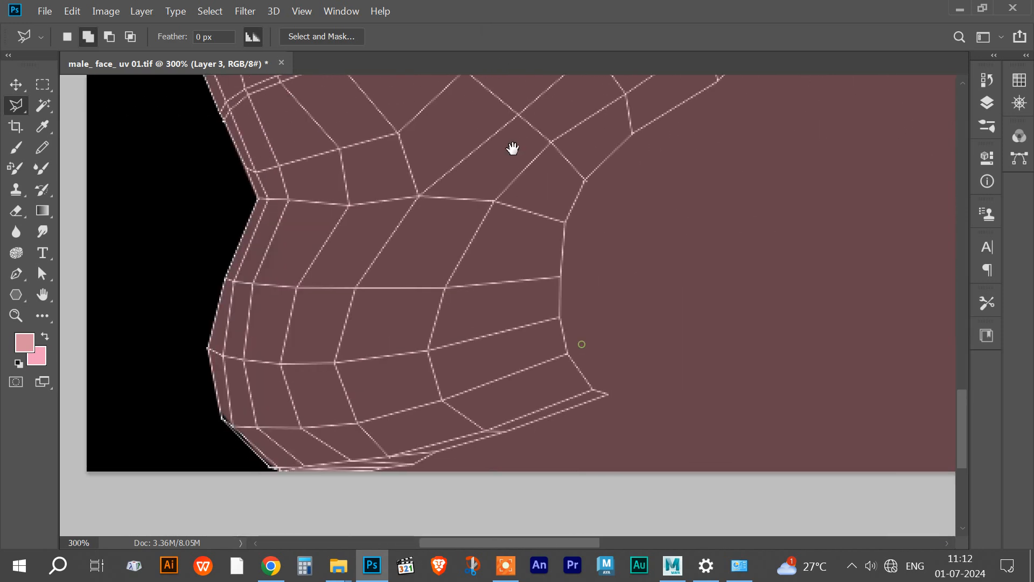
pyautogui.moveTo(580, 237); pyautogui.dragTo(540, 233)
pyautogui.moveTo(460, 381); pyautogui.dragTo(298, 417)
pyautogui.moveTo(744, 321)
pyautogui.mouseDown()
pyautogui.moveTo(651, 369)
pyautogui.moveTo(309, 94)
pyautogui.mouseUp()
pyautogui.moveTo(496, 197); pyautogui.dragTo(400, 305)
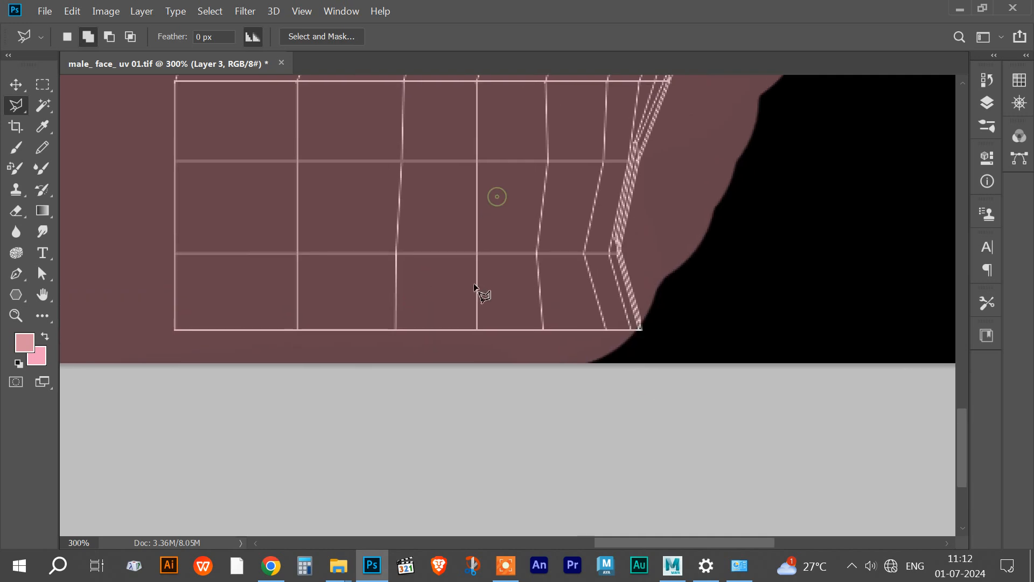
pyautogui.click(641, 328)
pyautogui.click(174, 330)
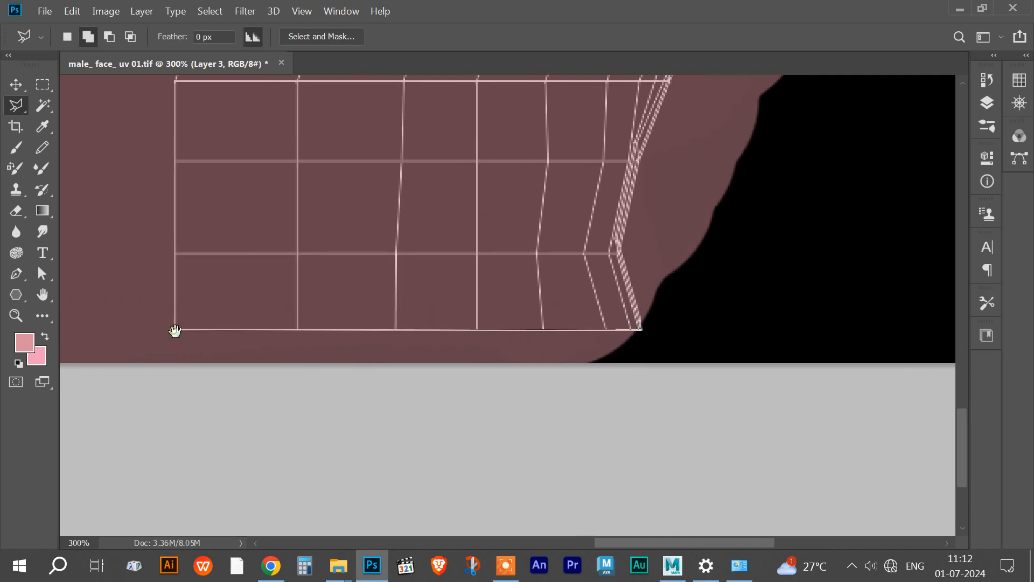
pyautogui.moveTo(178, 332); pyautogui.dragTo(900, 321)
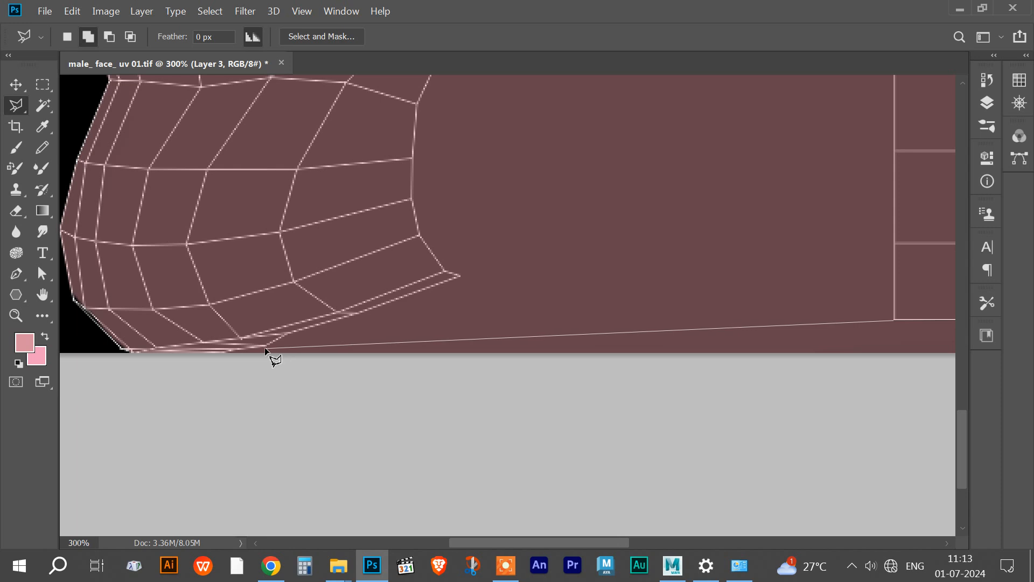
pyautogui.click(339, 430)
# Step: Close the lasso below the canvas, delete the excess paint under the neck and jaw, and deselect
pyautogui.moveTo(709, 445); pyautogui.dragTo(253, 450)
pyautogui.moveTo(565, 457); pyautogui.dragTo(367, 457)
pyautogui.click(806, 447)
pyautogui.click(756, 365)
pyautogui.click(706, 329)
pyautogui.press('Delete')
pyautogui.click(823, 323)
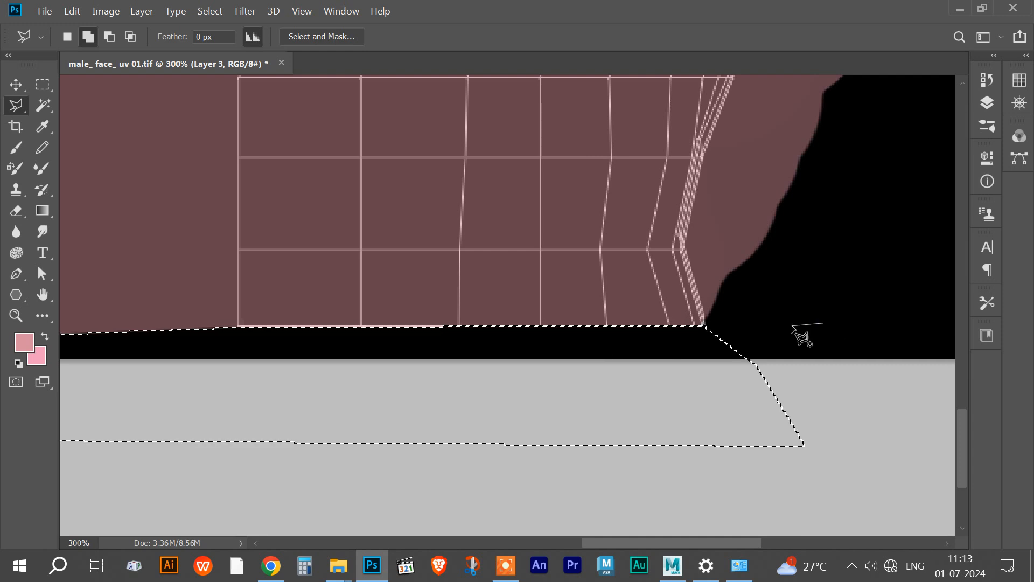
pyautogui.press('Escape')
pyautogui.hotkey('ctrl', 'd')
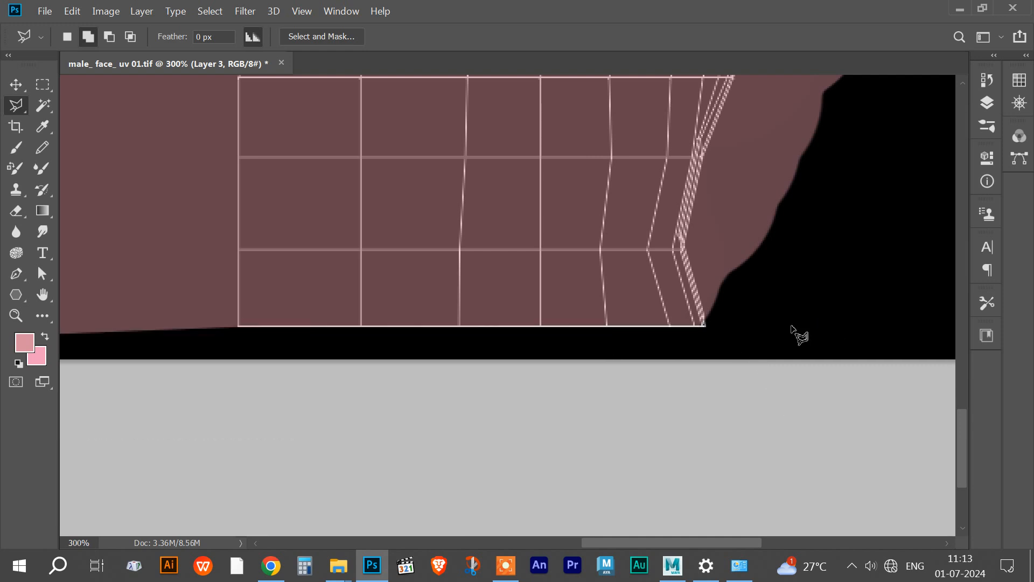
# Step: Trace a Polygonal Lasso selection from the neck's rear lower corner up the nape and along the back of the head
pyautogui.moveTo(724, 348); pyautogui.dragTo(708, 398)
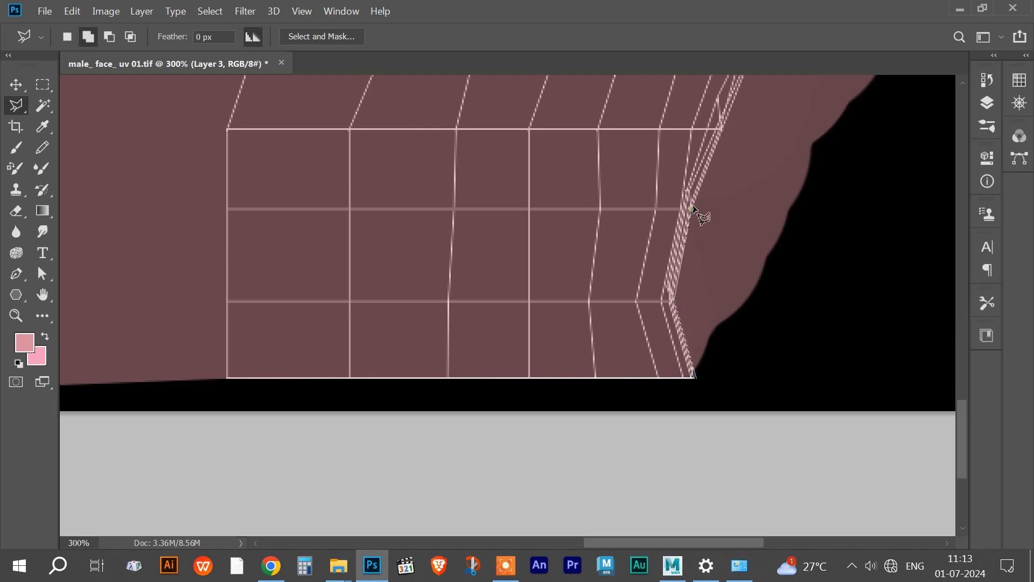
pyautogui.moveTo(736, 193); pyautogui.dragTo(682, 393)
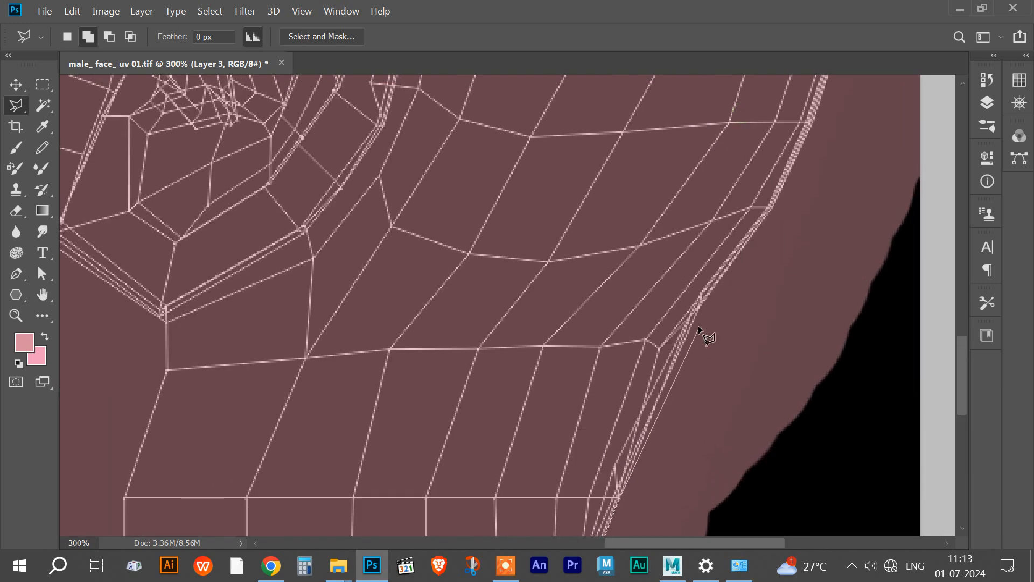
pyautogui.click(699, 311)
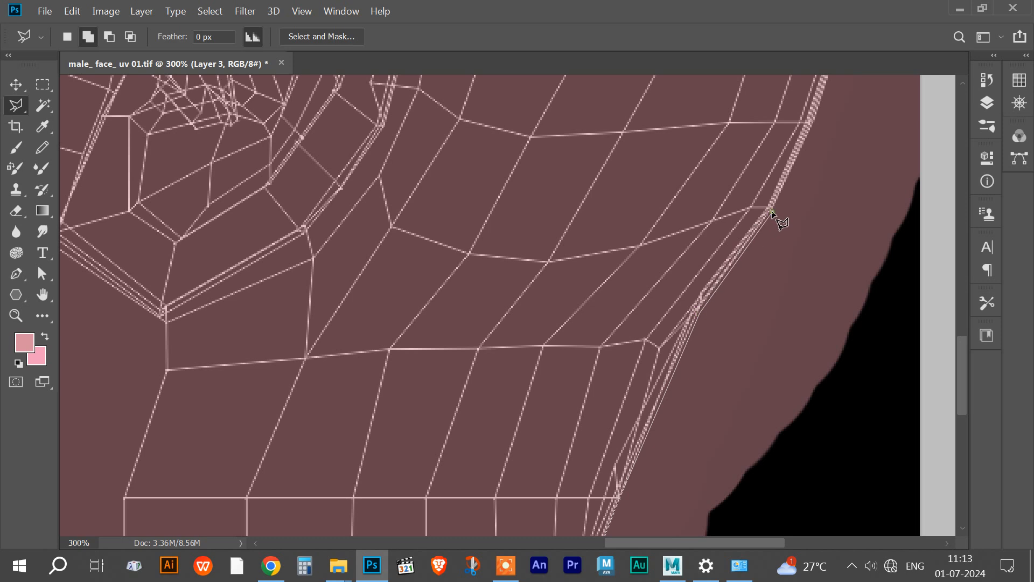
pyautogui.moveTo(772, 213); pyautogui.dragTo(663, 453)
pyautogui.click(685, 405)
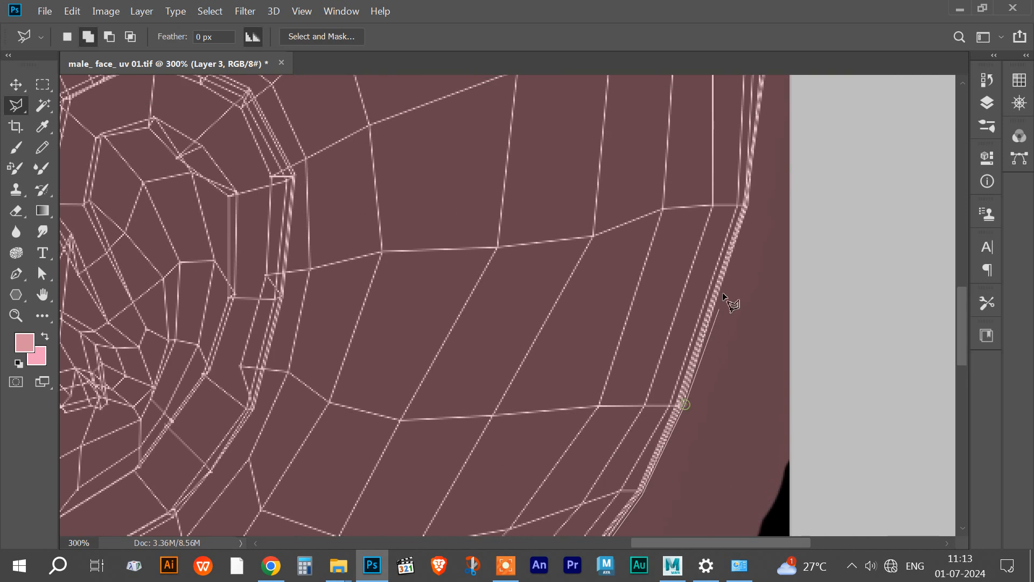
pyautogui.moveTo(750, 168); pyautogui.dragTo(698, 517)
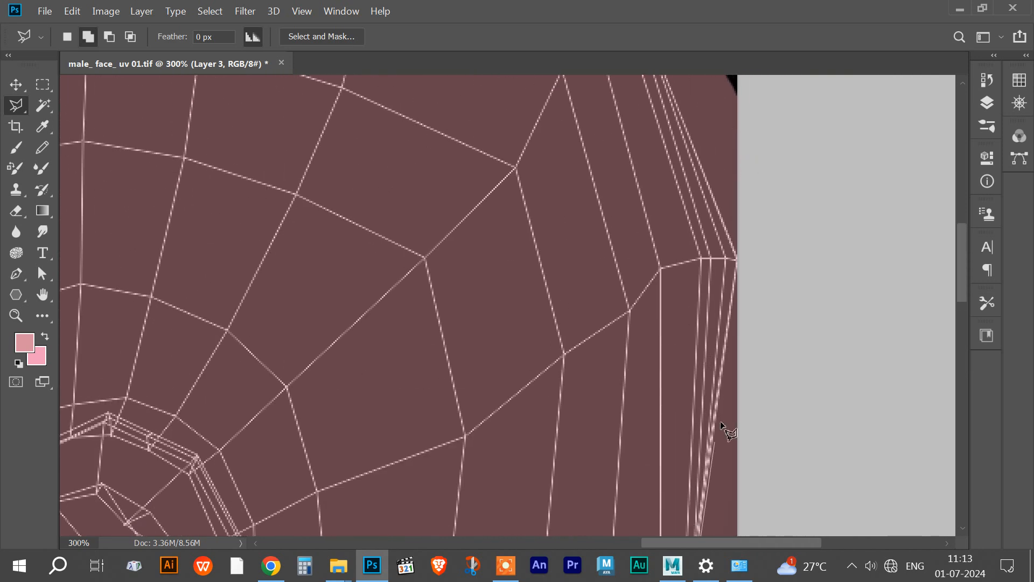
pyautogui.scroll(3, 727, 264)
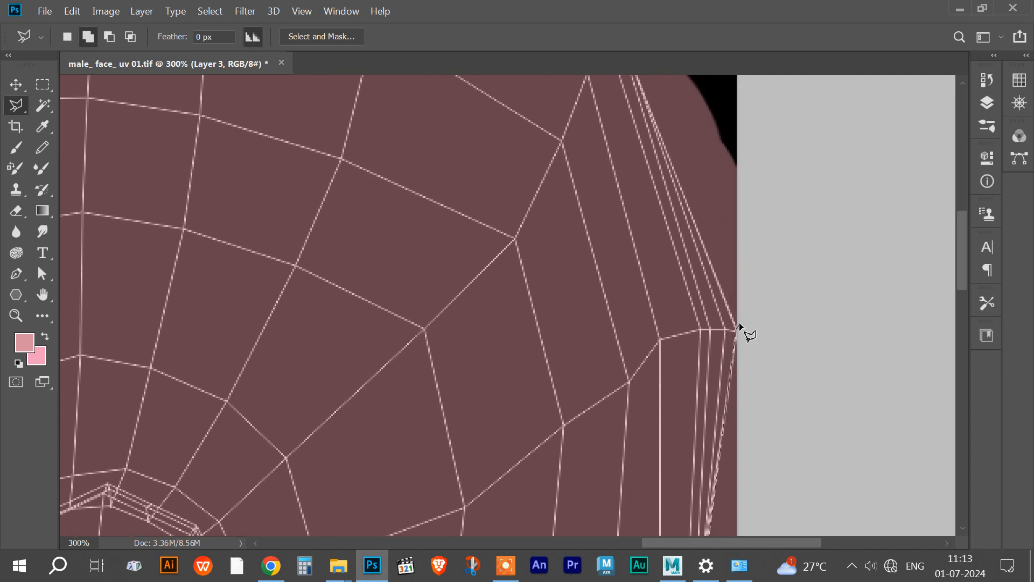
# Step: Continue the lasso outline over the rear of the skull to the crown and out beyond the canvas's upper edge
pyautogui.moveTo(732, 323); pyautogui.dragTo(757, 527)
pyautogui.click(687, 313)
pyautogui.click(519, 142)
pyautogui.moveTo(484, 188); pyautogui.dragTo(903, 345)
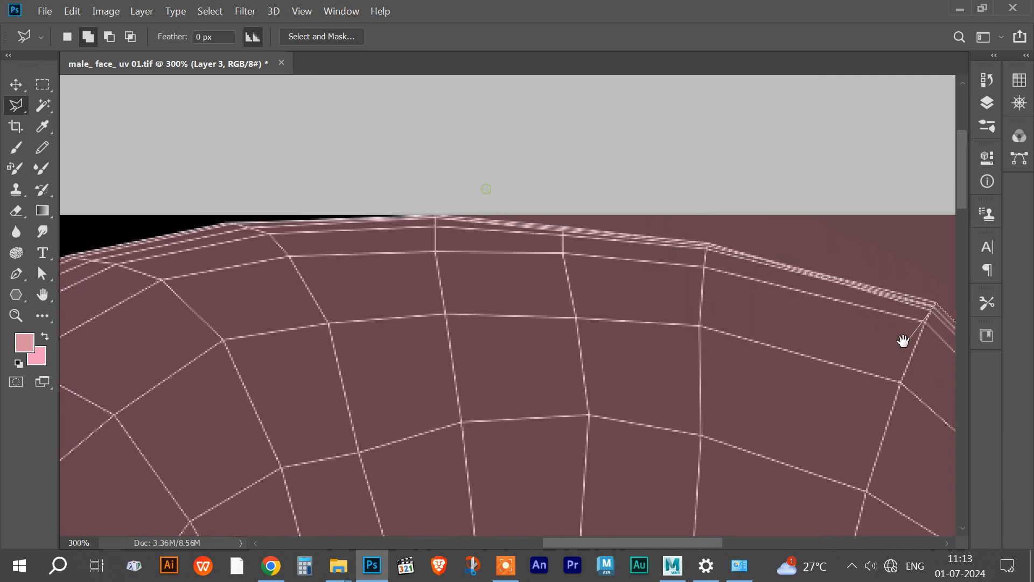
pyautogui.click(707, 242)
pyautogui.click(407, 193)
pyautogui.click(552, 161)
# Step: Close the lasso outside the canvas back at the neck corner, delete the excess paint behind the head, and deselect
pyautogui.moveTo(651, 154); pyautogui.dragTo(222, 192)
pyautogui.moveTo(619, 214); pyautogui.dragTo(485, 194)
pyautogui.click(762, 196)
pyautogui.moveTo(750, 384); pyautogui.dragTo(754, 235)
pyautogui.moveTo(769, 404)
pyautogui.mouseDown()
pyautogui.moveTo(755, 189)
pyautogui.moveTo(797, 164)
pyautogui.mouseUp()
pyautogui.moveTo(783, 439); pyautogui.dragTo(859, 228)
pyautogui.click(834, 378)
pyautogui.doubleClick(666, 357)
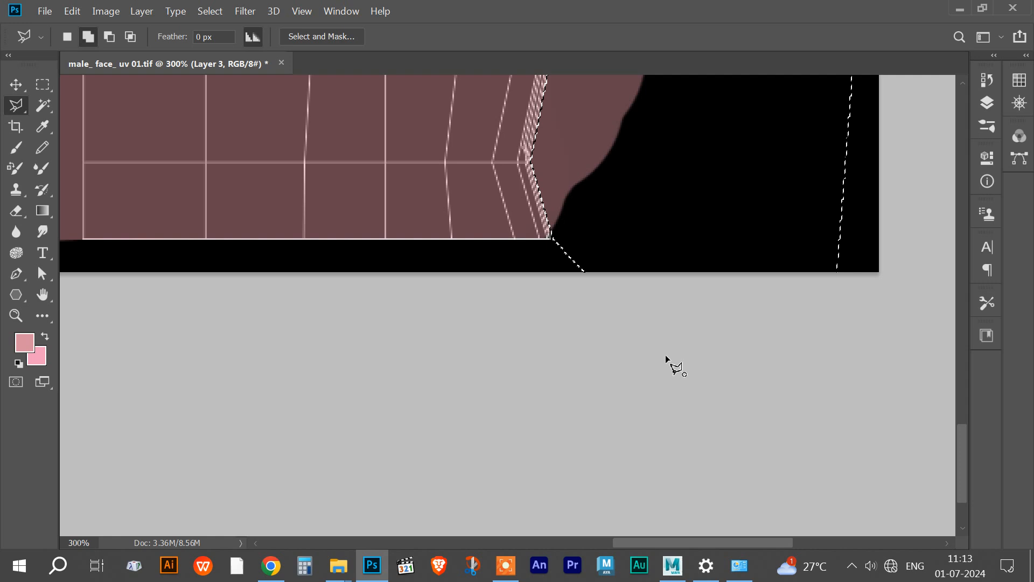
pyautogui.press('Delete')
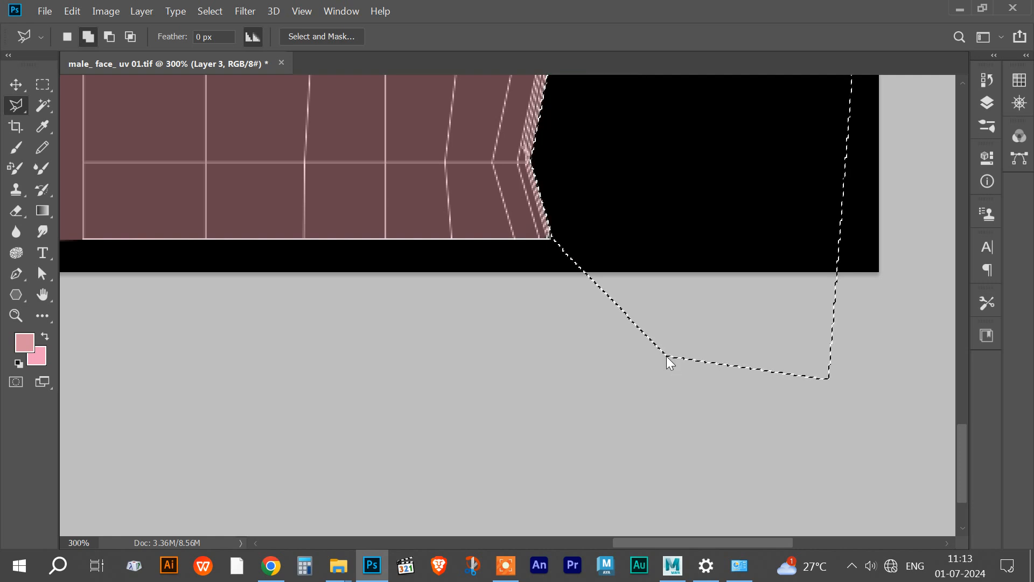
pyautogui.hotkey('ctrl', 'd')
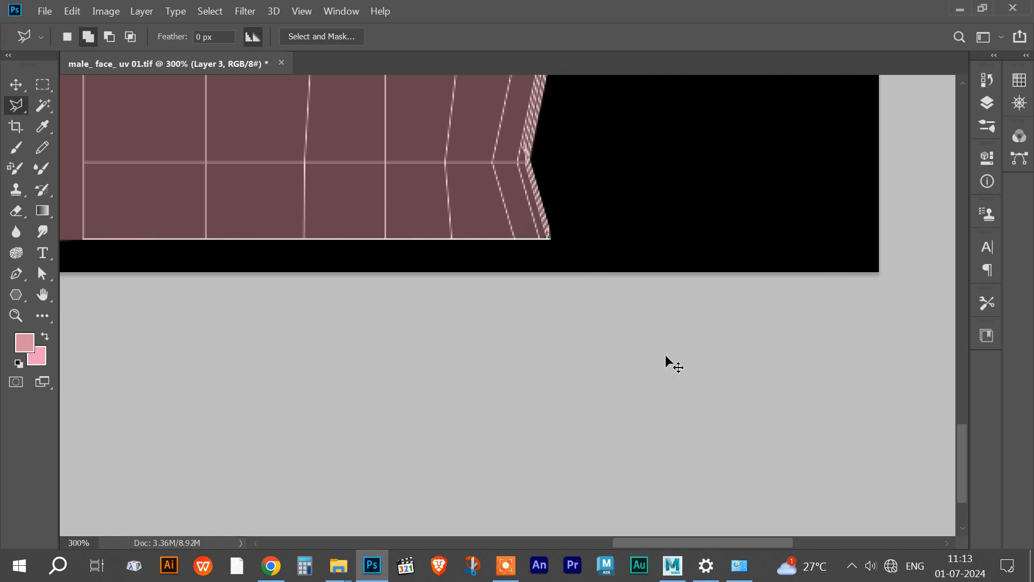
# Step: Set Layer 3's opacity to 100% and move it below the wireframe's Layer 0
pyautogui.scroll(-3, 664, 355)
pyautogui.press('space')
pyautogui.click(539, 319)
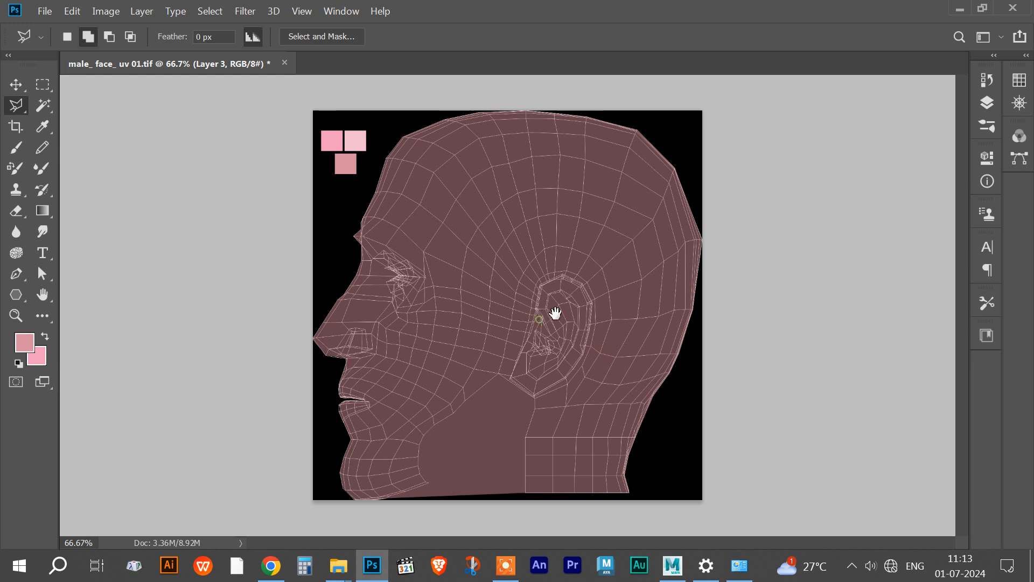
pyautogui.click(987, 102)
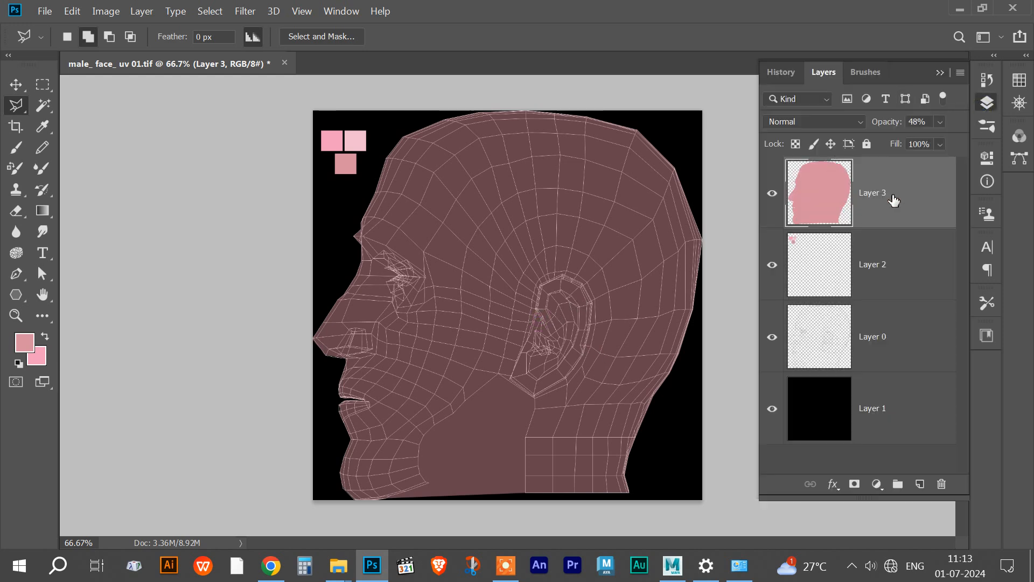
pyautogui.moveTo(951, 138); pyautogui.dragTo(980, 138)
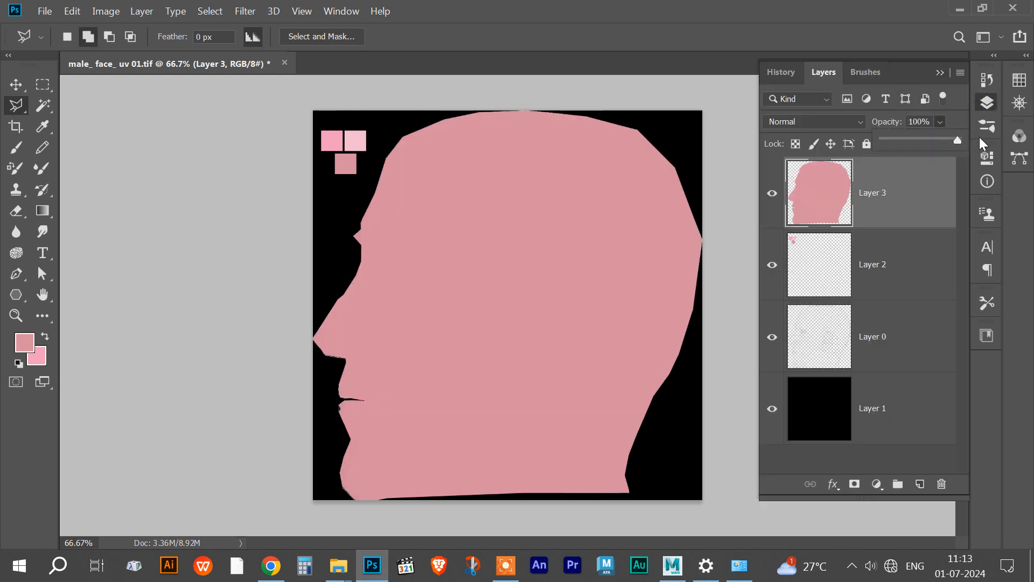
pyautogui.moveTo(915, 226); pyautogui.dragTo(890, 354)
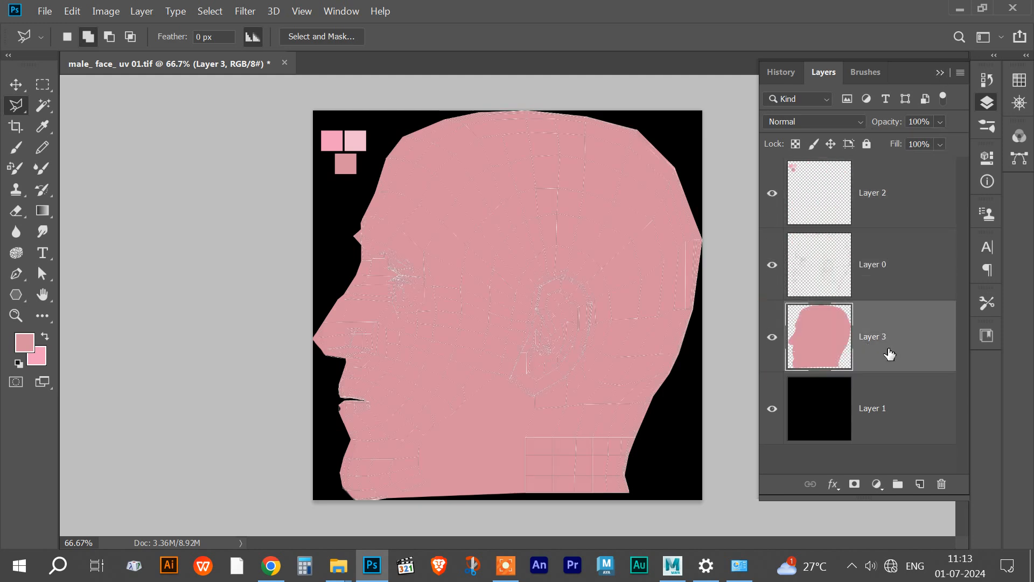
# Step: Lower the opacity of the head-colour layer, Layer 3, to 66%
pyautogui.click(912, 253)
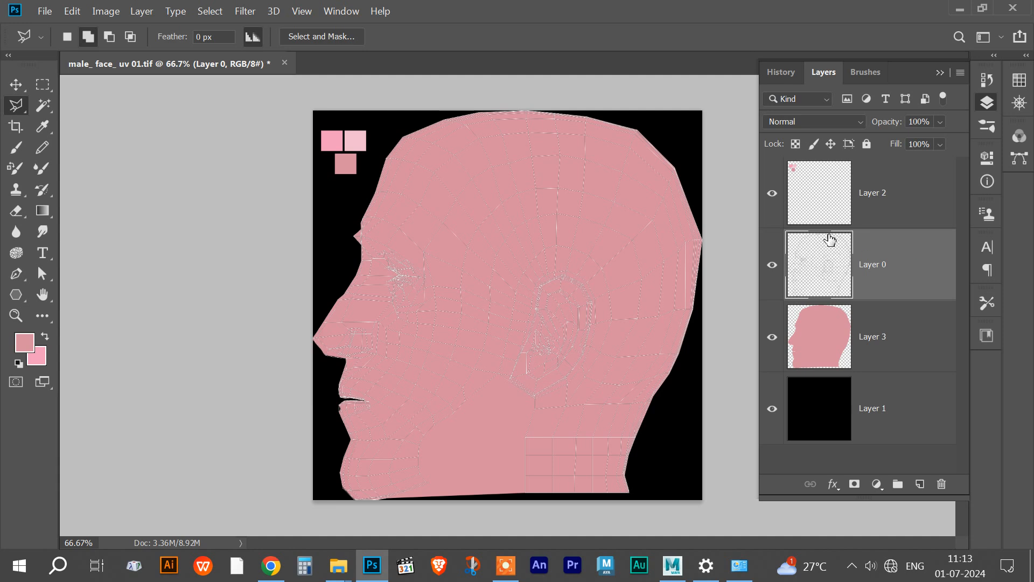
pyautogui.click(896, 323)
pyautogui.click(940, 143)
pyautogui.moveTo(934, 141); pyautogui.dragTo(933, 141)
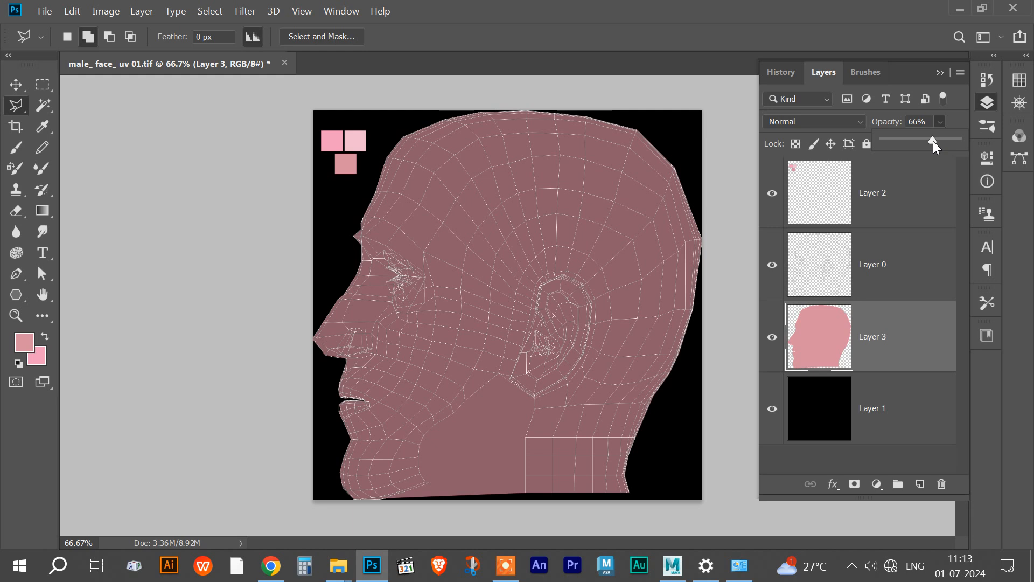
# Step: Add a new layer above Layer 3 and sample the palest pink swatch as the background colour with the Brush tool
pyautogui.click(921, 483)
pyautogui.click(920, 484)
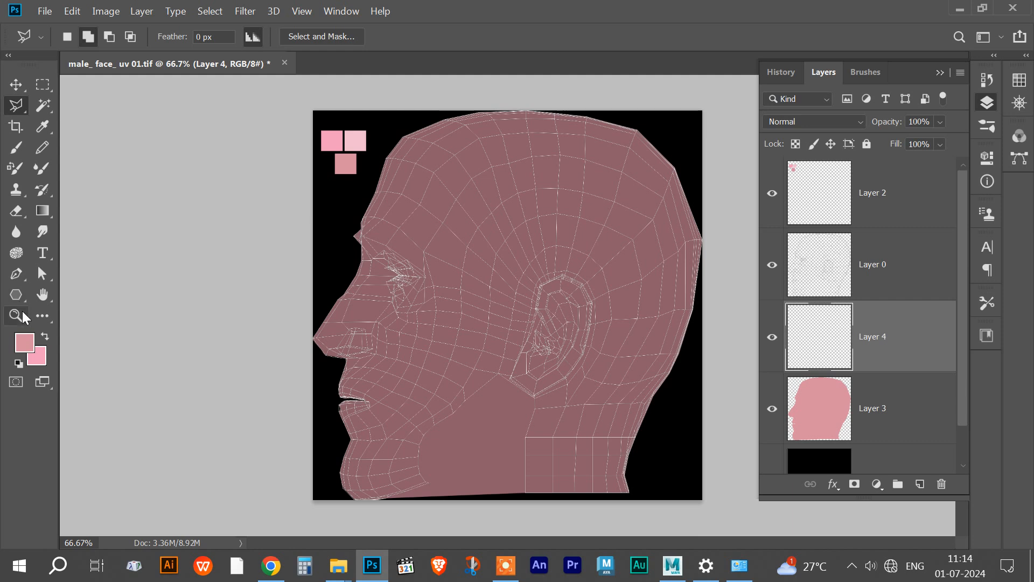
pyautogui.click(16, 147)
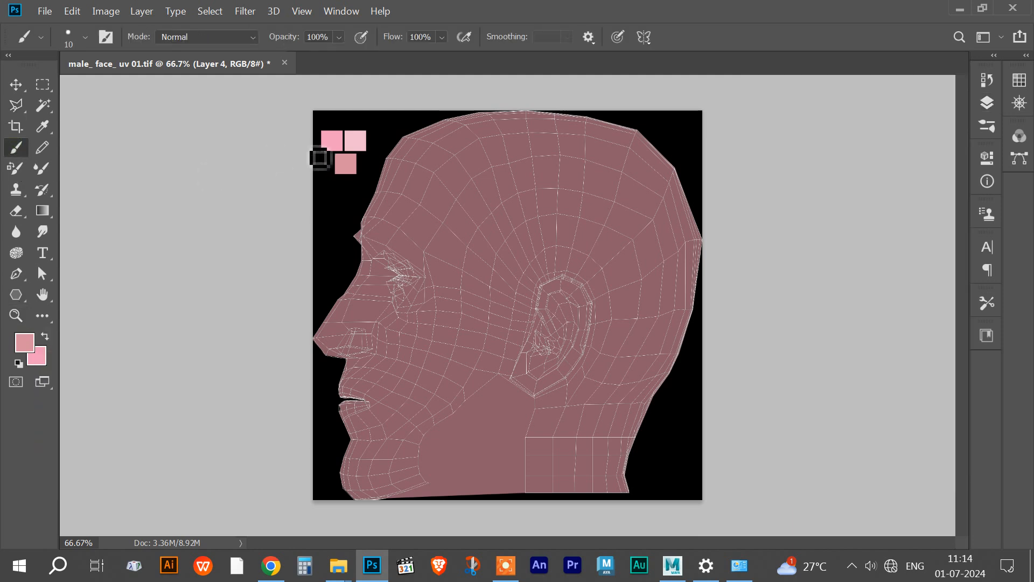
pyautogui.keyDown('alt'); pyautogui.click(356, 131); pyautogui.keyUp('alt')
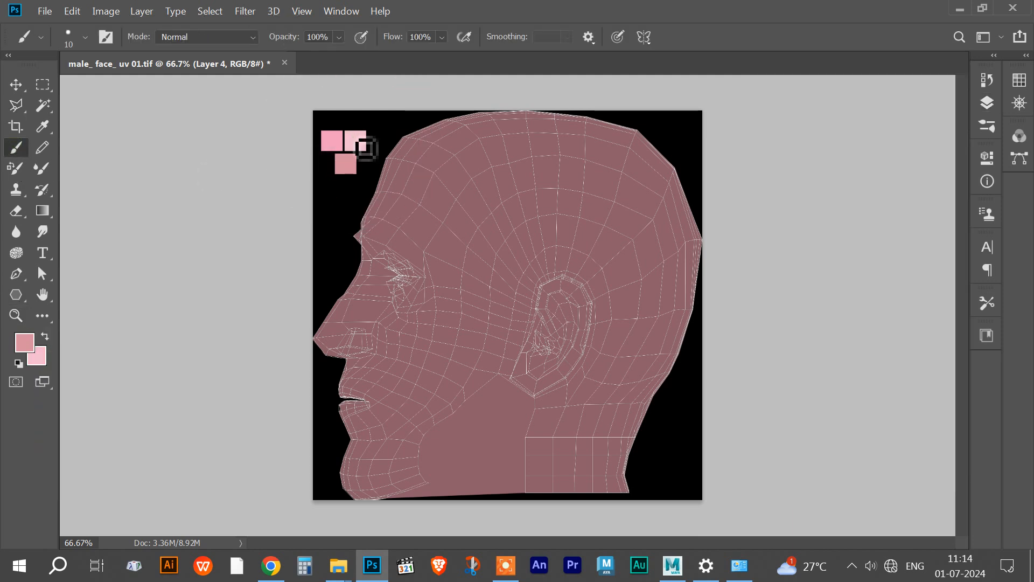
# Step: Paint a solid foreground-coloured patch over the forehead down to the outer brow with the brush at size 60
pyautogui.press(']')
pyautogui.press(']')
pyautogui.press(']')
pyautogui.press(']')
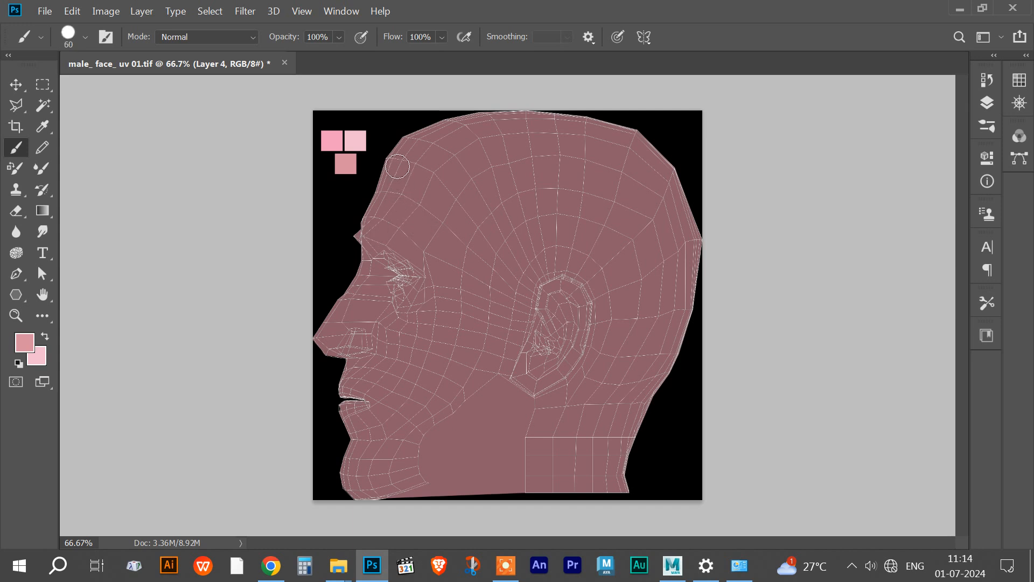
pyautogui.moveTo(395, 168)
pyautogui.mouseDown()
pyautogui.moveTo(371, 226)
pyautogui.moveTo(419, 262)
pyautogui.moveTo(449, 199)
pyautogui.moveTo(397, 166)
pyautogui.moveTo(439, 188)
pyautogui.moveTo(416, 230)
pyautogui.moveTo(410, 189)
pyautogui.moveTo(383, 225)
pyautogui.moveTo(401, 206)
pyautogui.mouseUp()
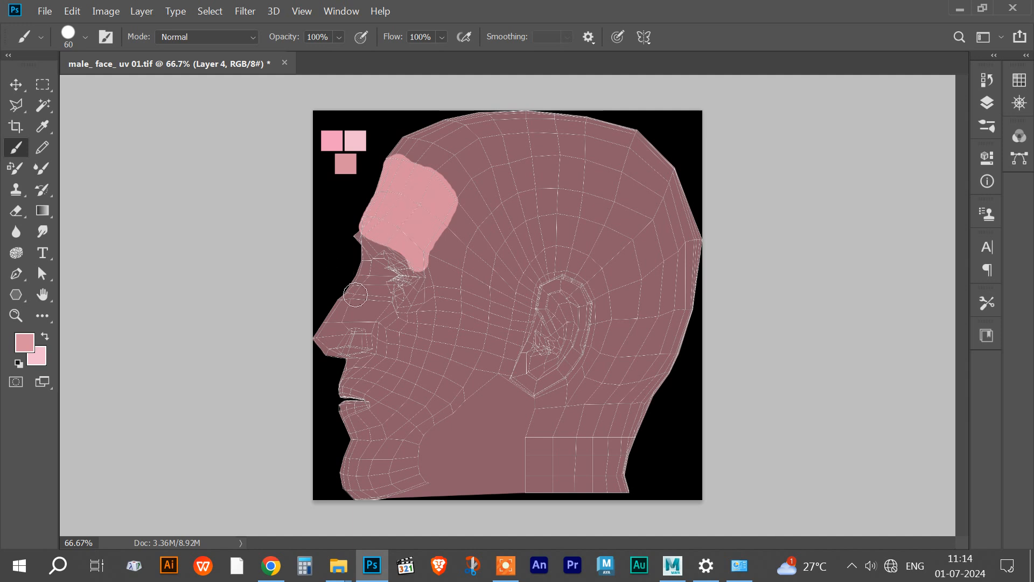
# Step: Paint patches of the same colour on the nose ridge, nostril, cheek and chin with the brush at size 40
pyautogui.press('[')
pyautogui.moveTo(364, 239)
pyautogui.mouseDown()
pyautogui.moveTo(371, 277)
pyautogui.moveTo(326, 346)
pyautogui.moveTo(346, 360)
pyautogui.moveTo(349, 316)
pyautogui.moveTo(343, 344)
pyautogui.moveTo(372, 344)
pyautogui.mouseUp()
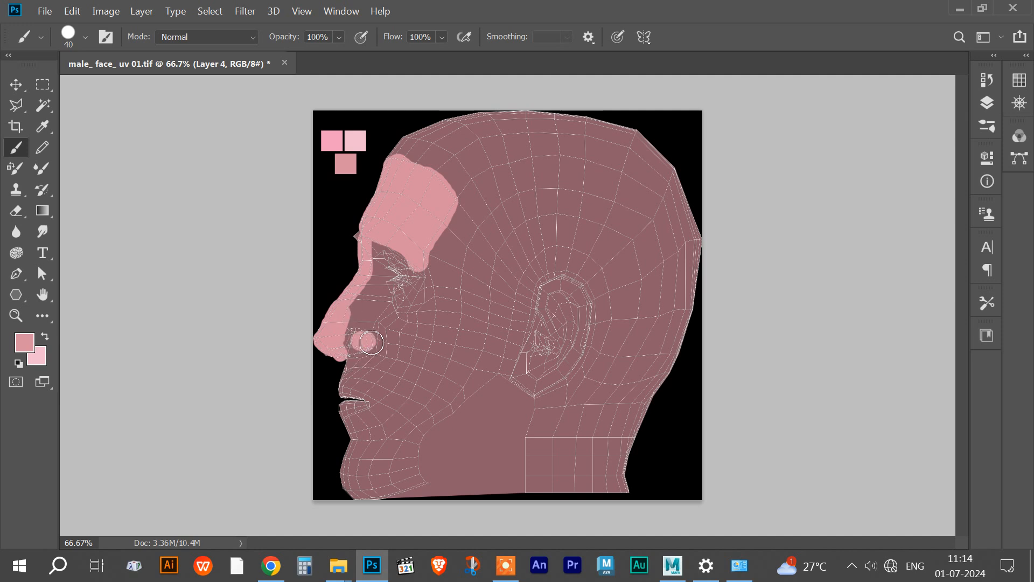
pyautogui.moveTo(430, 306)
pyautogui.mouseDown()
pyautogui.moveTo(407, 345)
pyautogui.moveTo(410, 364)
pyautogui.moveTo(450, 375)
pyautogui.moveTo(460, 355)
pyautogui.moveTo(466, 320)
pyautogui.moveTo(434, 311)
pyautogui.moveTo(413, 351)
pyautogui.moveTo(439, 315)
pyautogui.moveTo(420, 360)
pyautogui.moveTo(441, 323)
pyautogui.moveTo(431, 359)
pyautogui.moveTo(447, 320)
pyautogui.moveTo(446, 358)
pyautogui.mouseUp()
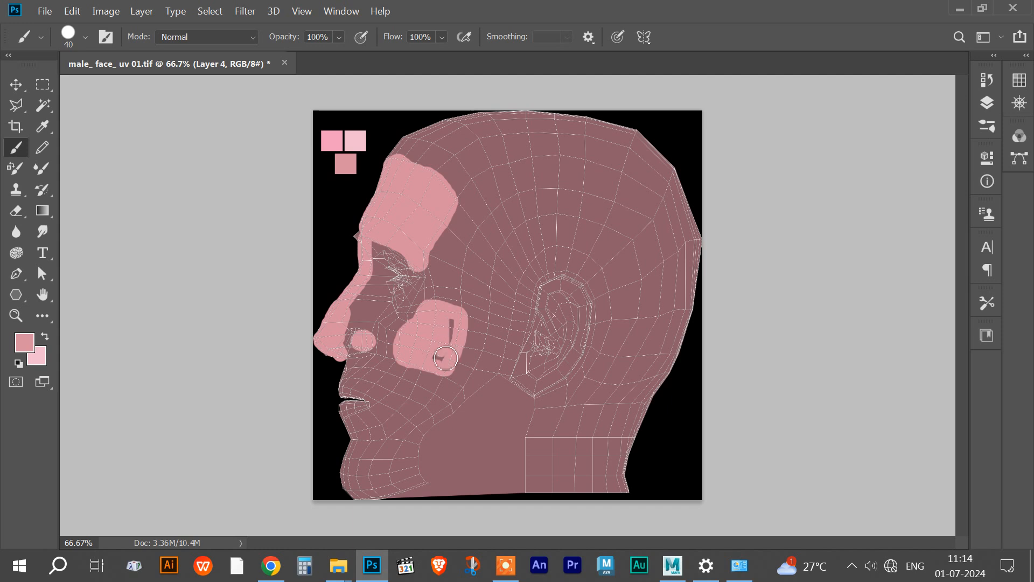
pyautogui.moveTo(457, 324); pyautogui.dragTo(443, 362)
pyautogui.moveTo(356, 449)
pyautogui.mouseDown()
pyautogui.moveTo(354, 487)
pyautogui.moveTo(366, 501)
pyautogui.moveTo(351, 478)
pyautogui.moveTo(364, 452)
pyautogui.moveTo(390, 450)
pyautogui.moveTo(366, 480)
pyautogui.moveTo(373, 468)
pyautogui.moveTo(370, 501)
pyautogui.moveTo(381, 502)
pyautogui.moveTo(381, 465)
pyautogui.moveTo(393, 501)
pyautogui.moveTo(394, 462)
pyautogui.mouseUp()
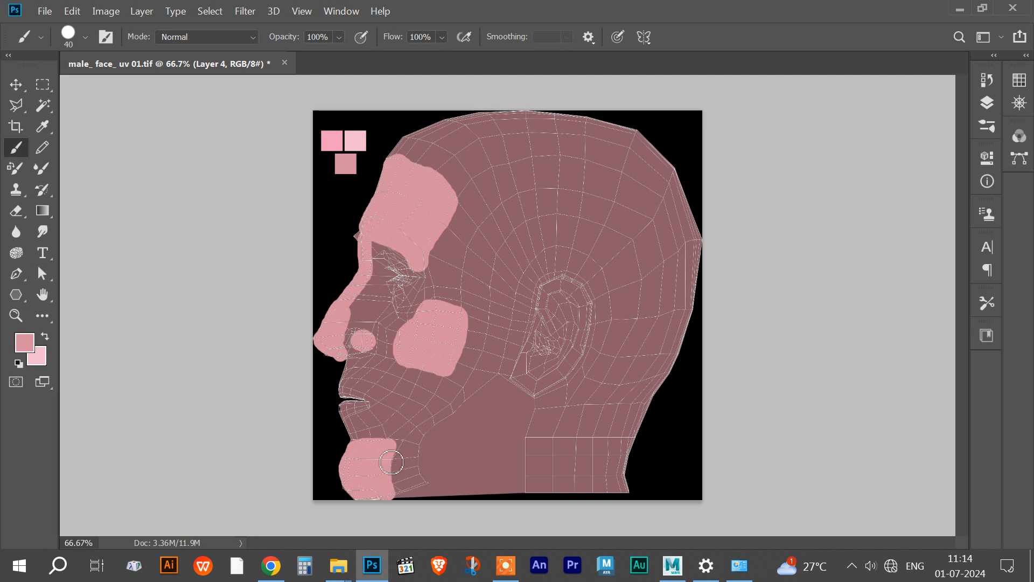
# Step: Add a new layer above Layer 4 and sample the palest pink swatch for the highlights
pyautogui.click(987, 102)
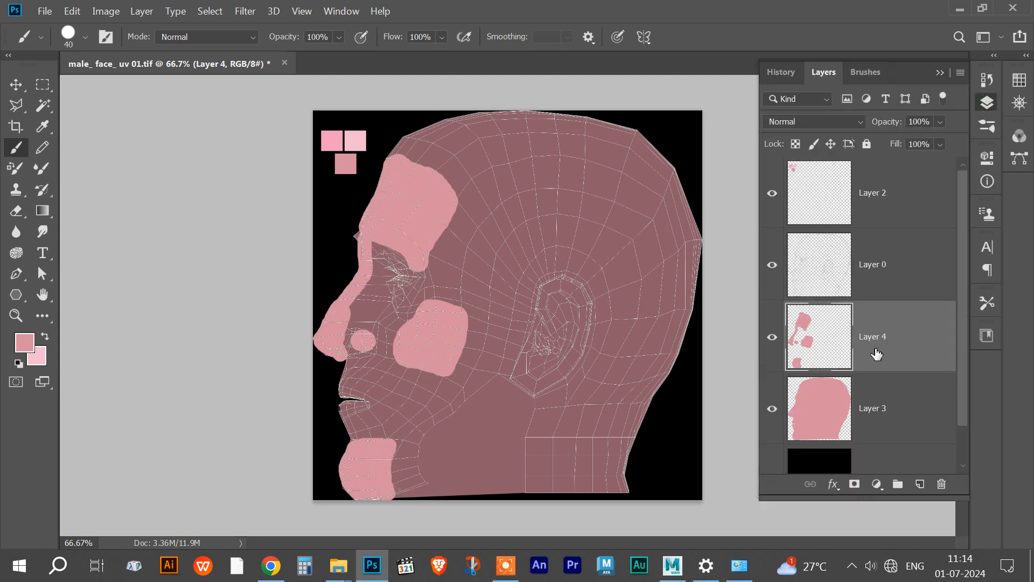
pyautogui.click(927, 480)
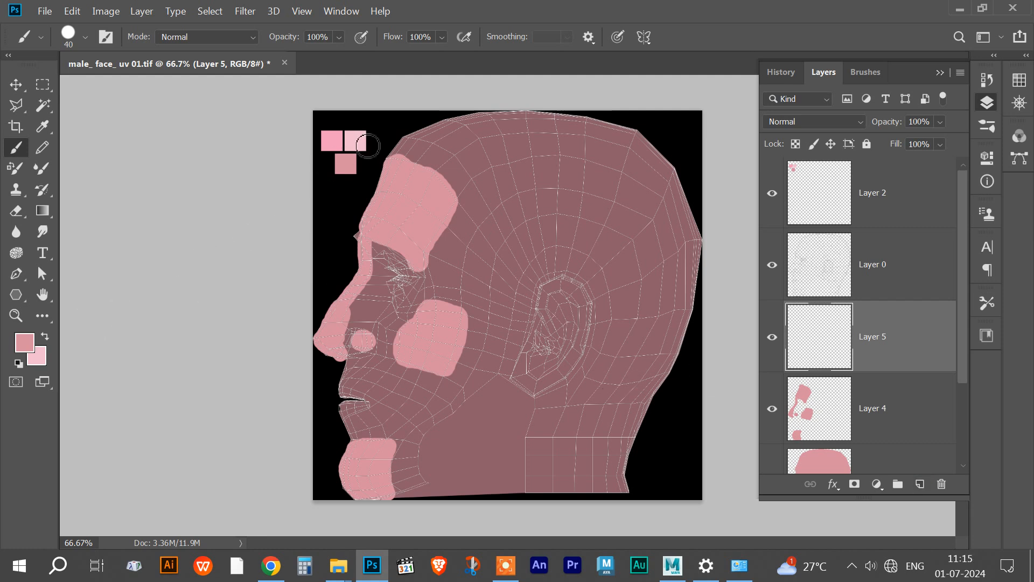
pyautogui.keyDown('alt'); pyautogui.click(361, 134); pyautogui.keyUp('alt')
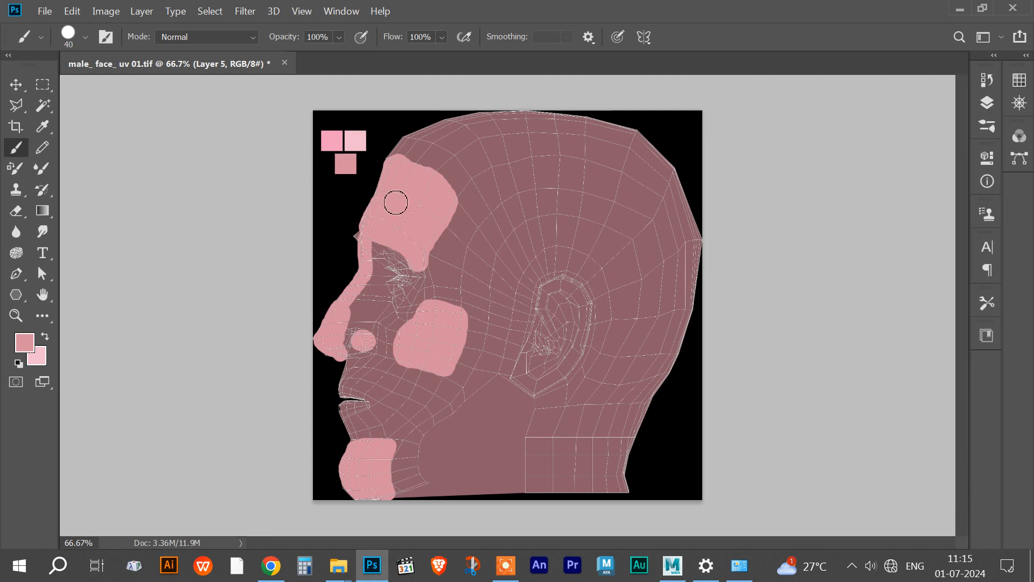
pyautogui.moveTo(388, 203)
pyautogui.mouseDown()
pyautogui.moveTo(395, 189)
pyautogui.moveTo(393, 210)
pyautogui.moveTo(400, 205)
pyautogui.mouseUp()
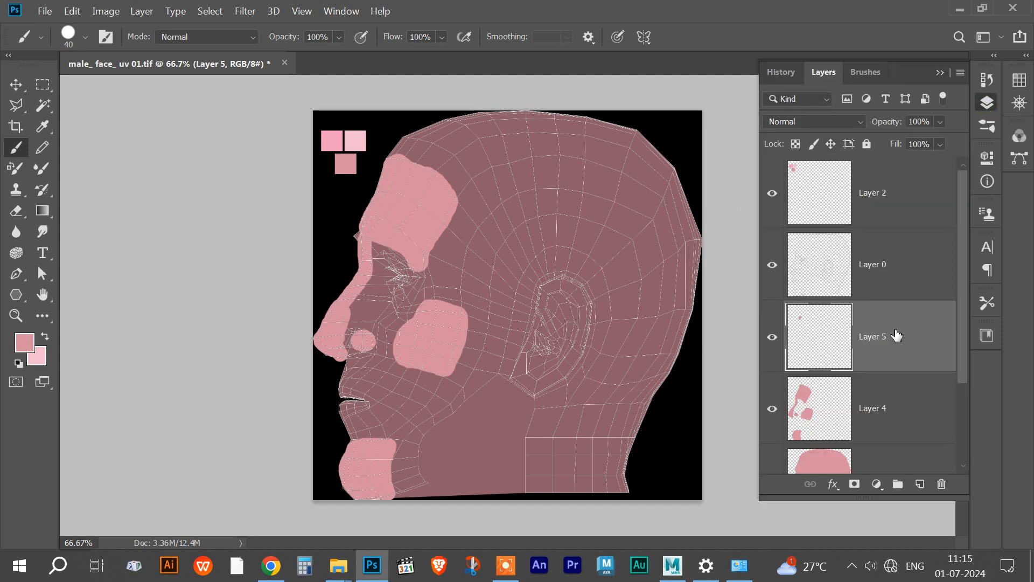
# Step: Swap the foreground and background colours and paint pale pink highlights on the forehead, nose bridge, nose tip, nostril, cheek and chin
pyautogui.click(45, 335)
pyautogui.moveTo(397, 188)
pyautogui.mouseDown()
pyautogui.moveTo(380, 206)
pyautogui.moveTo(395, 191)
pyautogui.moveTo(383, 206)
pyautogui.moveTo(404, 199)
pyautogui.moveTo(392, 226)
pyautogui.mouseUp()
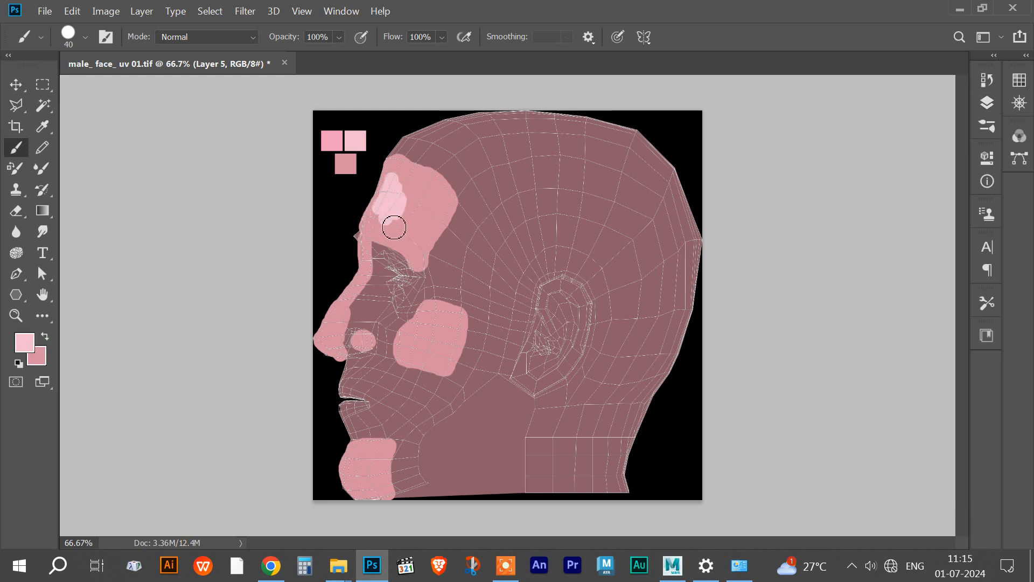
pyautogui.click(364, 253)
pyautogui.moveTo(327, 323)
pyautogui.mouseDown()
pyautogui.moveTo(323, 338)
pyautogui.moveTo(362, 341)
pyautogui.mouseUp()
pyautogui.moveTo(425, 342); pyautogui.dragTo(430, 341)
pyautogui.moveTo(362, 473)
pyautogui.mouseDown()
pyautogui.moveTo(353, 480)
pyautogui.moveTo(362, 474)
pyautogui.mouseUp()
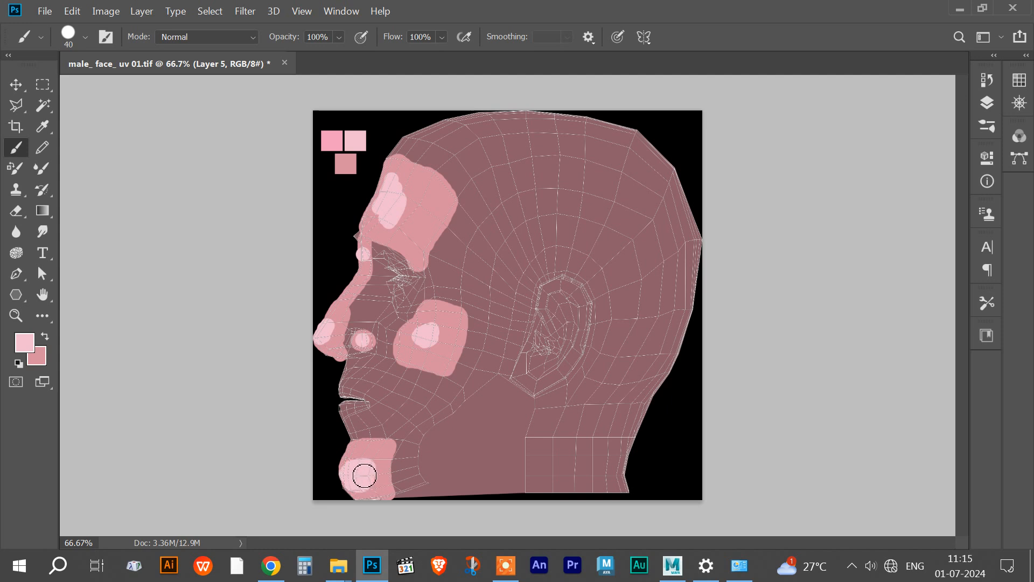
pyautogui.click(984, 105)
pyautogui.click(985, 107)
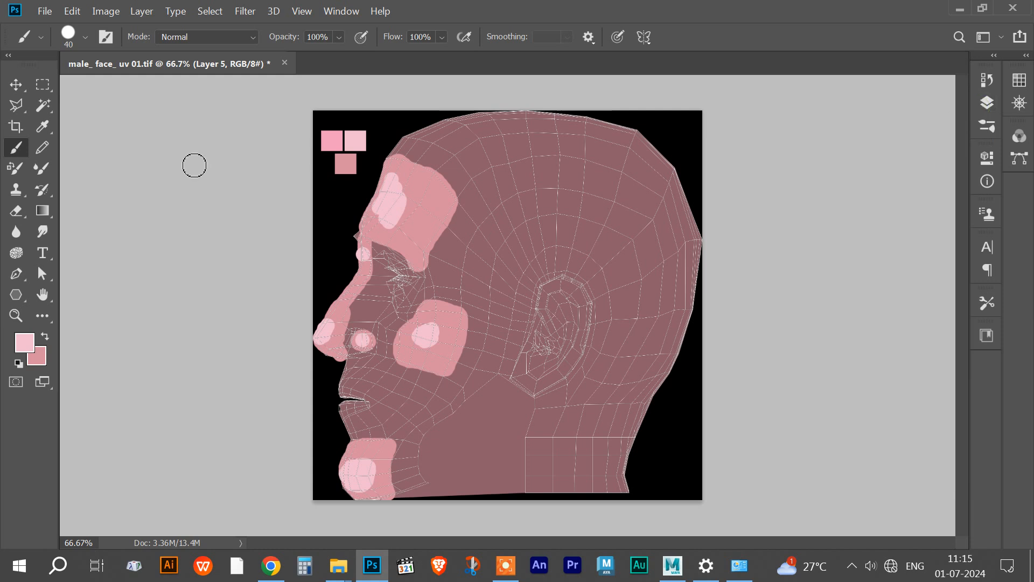
# Step: Switch to the Mixer Brush with the Wet preset and adjust it to 8% wet, 28% load and 13% flow
pyautogui.click(38, 171)
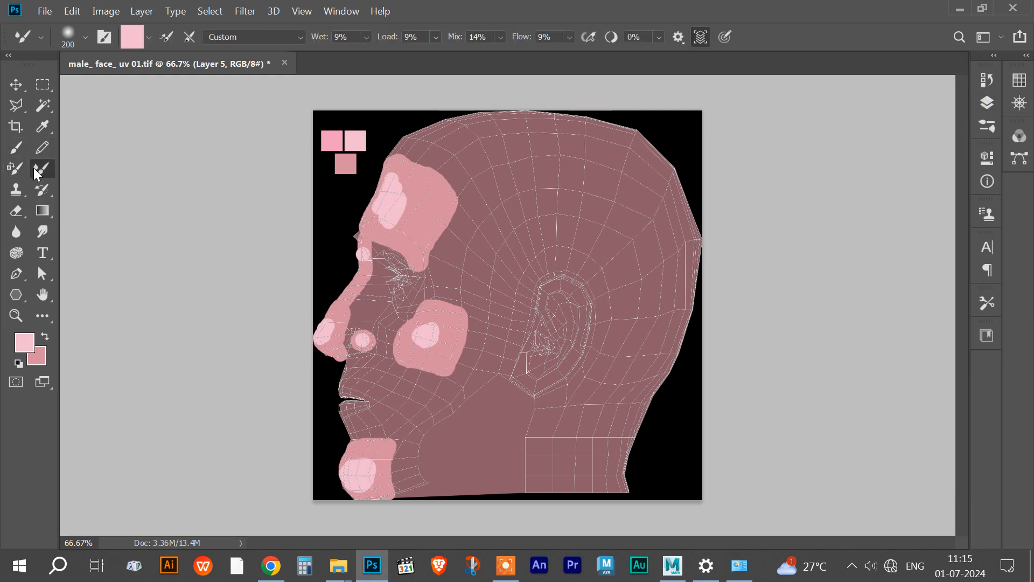
pyautogui.click(299, 38)
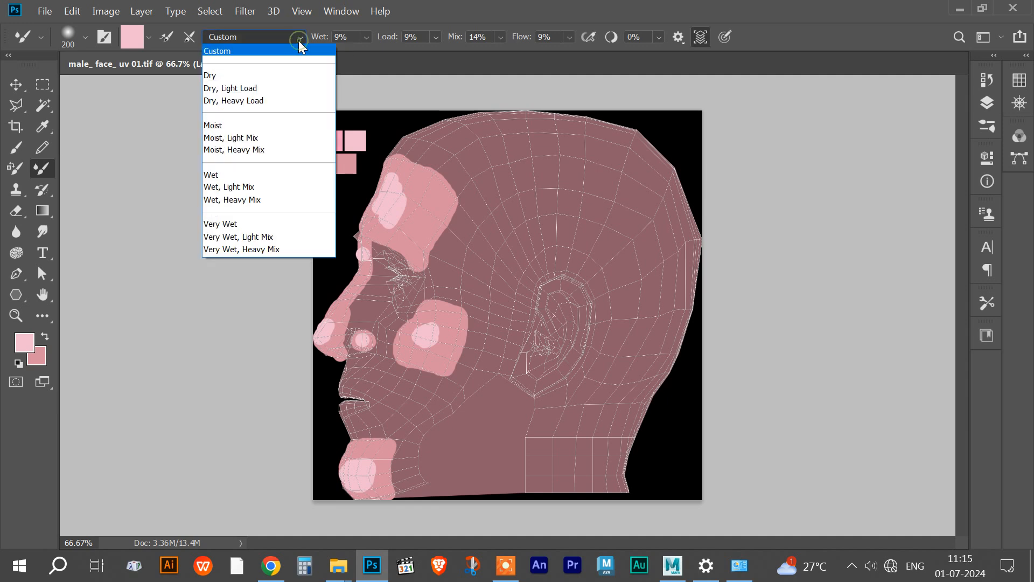
pyautogui.click(241, 172)
pyautogui.click(367, 35)
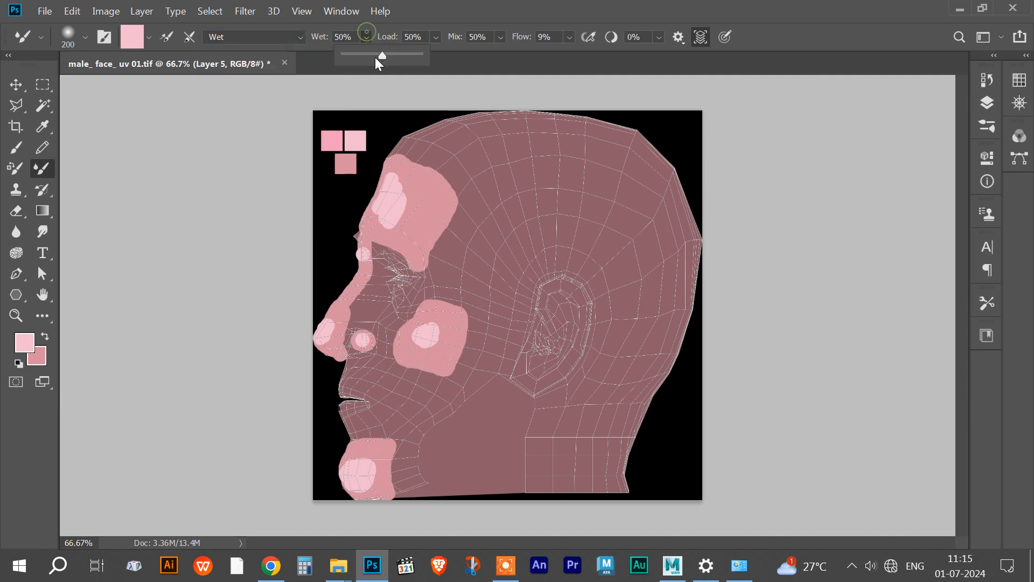
pyautogui.moveTo(349, 58); pyautogui.dragTo(352, 57)
pyautogui.click(434, 37)
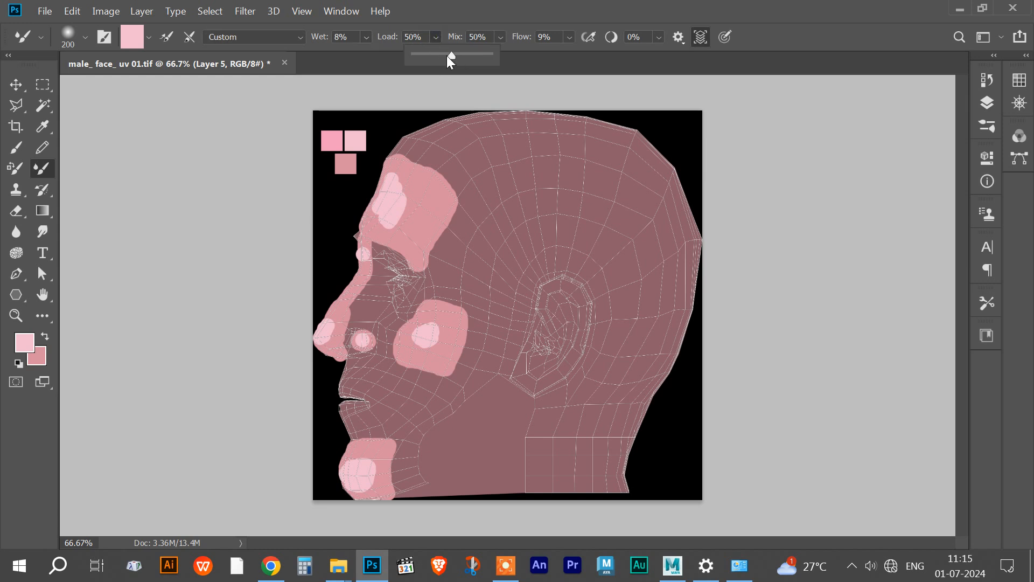
pyautogui.moveTo(438, 54); pyautogui.dragTo(435, 54)
pyautogui.click(570, 39)
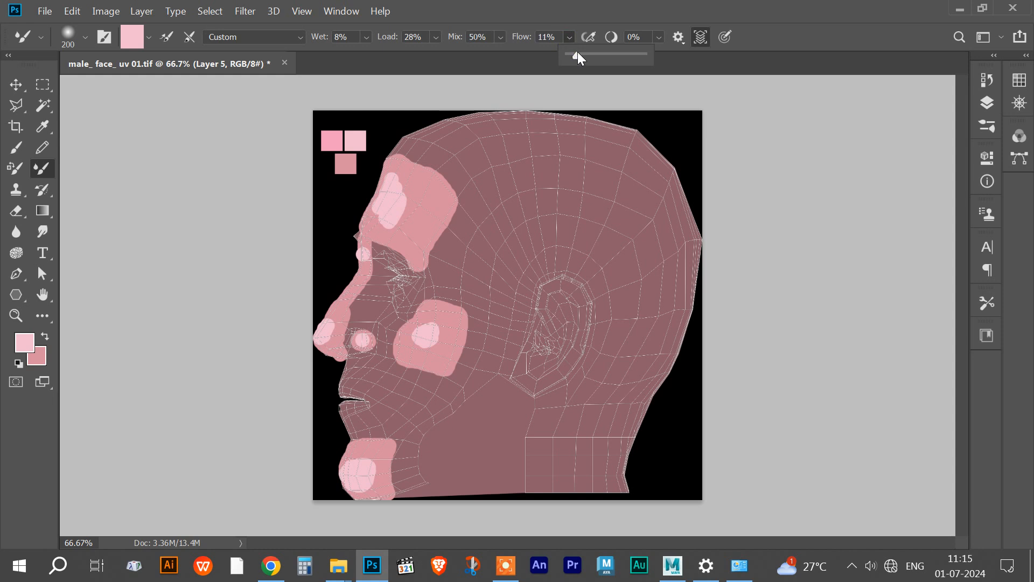
pyautogui.click(554, 16)
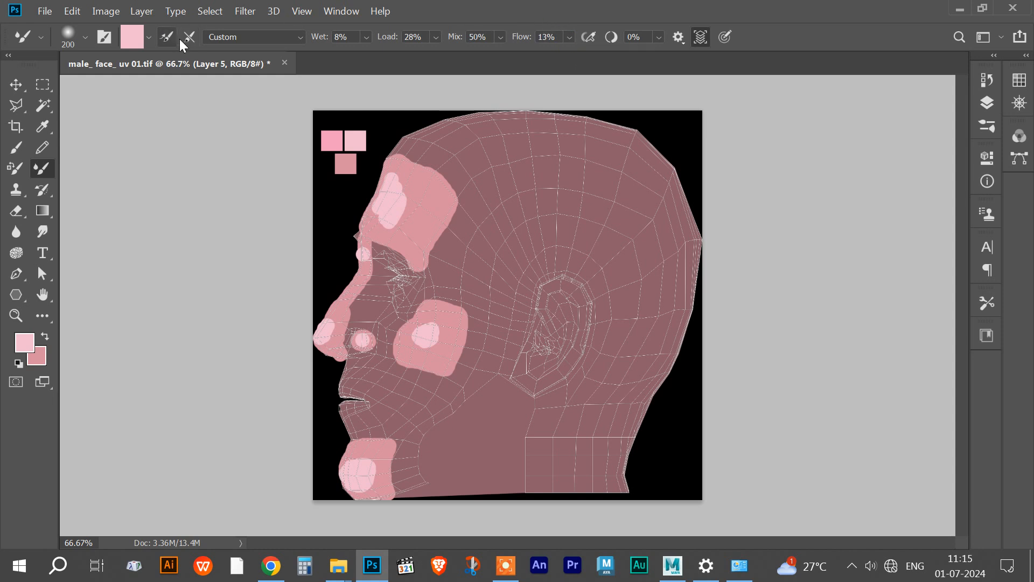
# Step: Try to blend the rear edge of the forehead patch on Layer 5 with the Mixer Brush at size 125
pyautogui.hotkey('ctrl', '+')
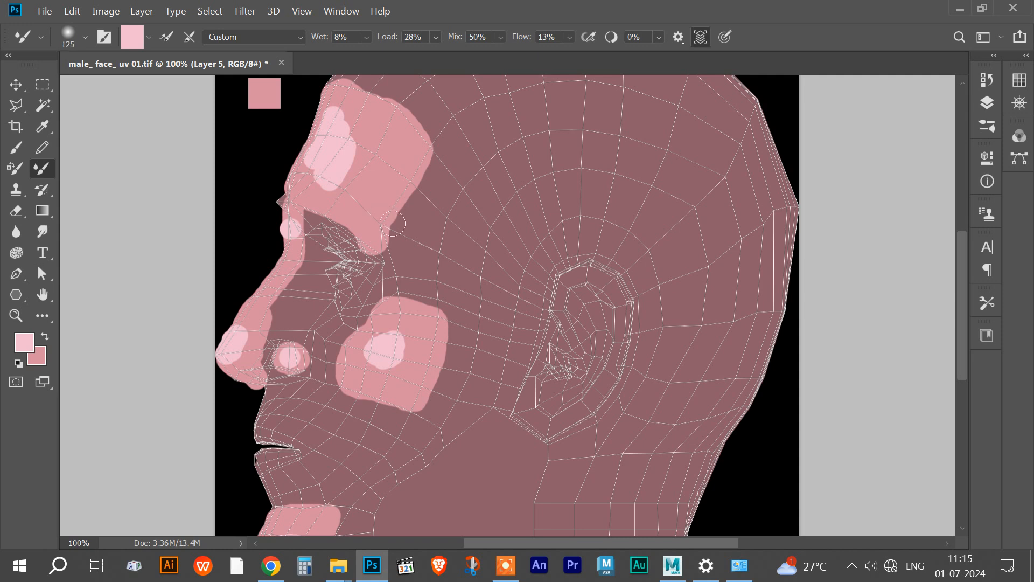
pyautogui.moveTo(429, 214)
pyautogui.mouseDown()
pyautogui.moveTo(411, 166)
pyautogui.moveTo(429, 153)
pyautogui.moveTo(413, 171)
pyautogui.mouseUp()
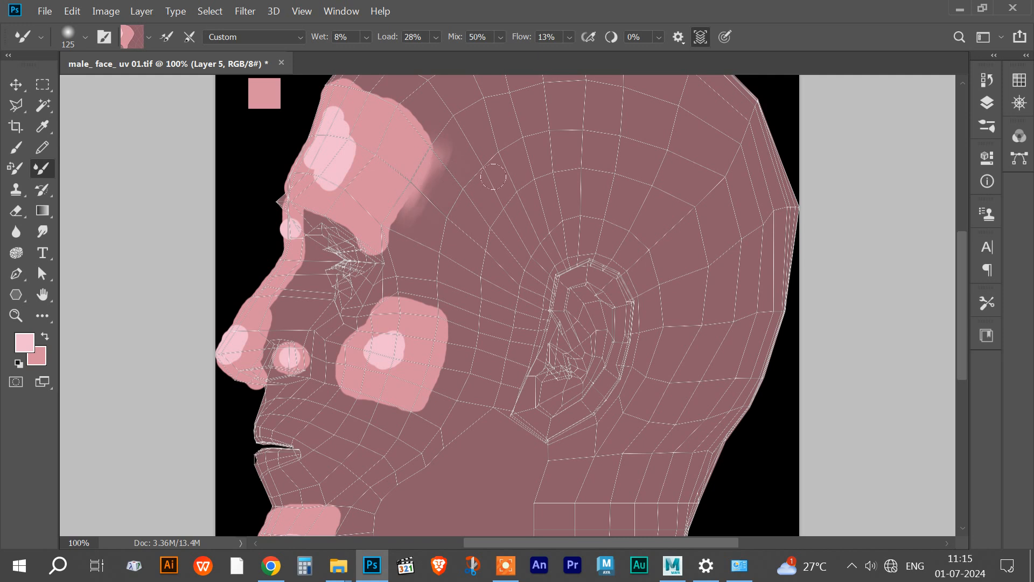
pyautogui.click(987, 102)
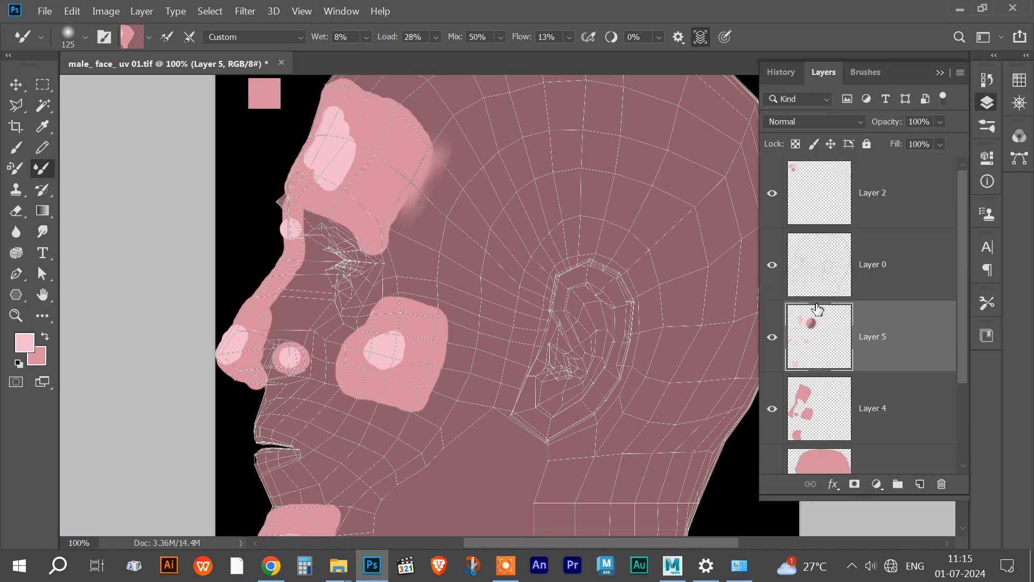
pyautogui.hotkey('ctrl', 'z')
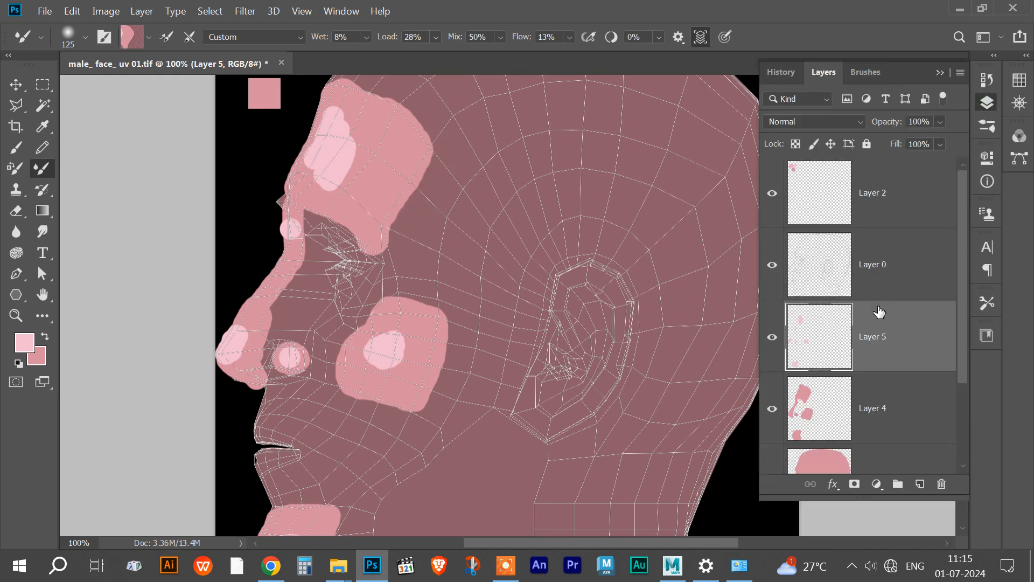
# Step: Hide the UV wireframe on Layer 0 and set Layer 3's opacity to 88%
pyautogui.click(772, 265)
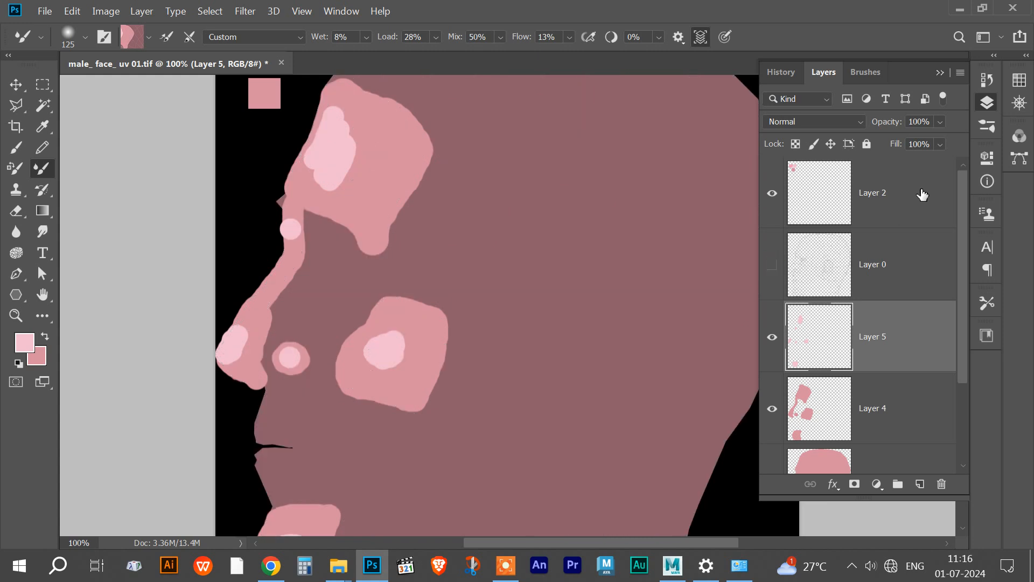
pyautogui.click(889, 389)
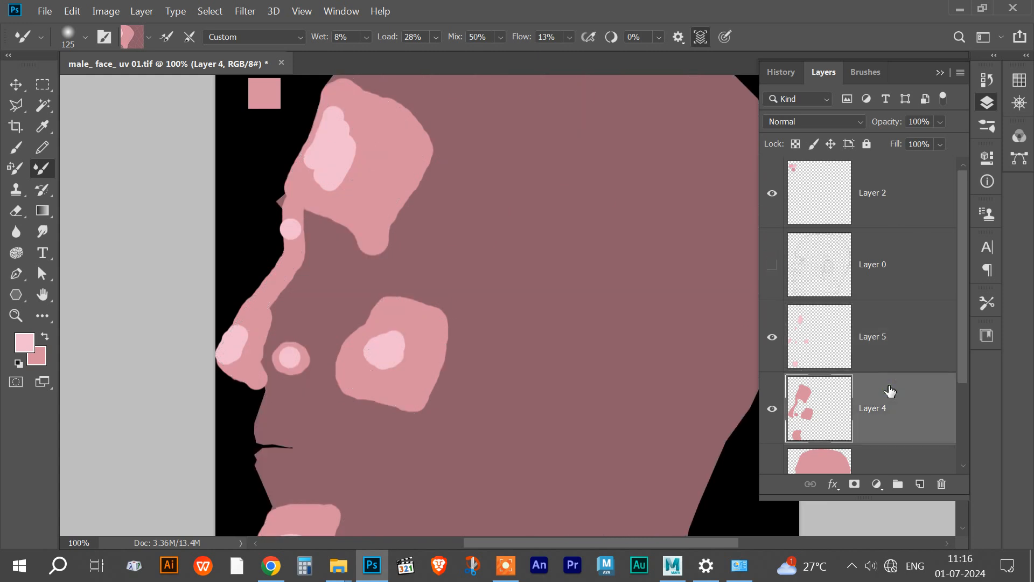
pyautogui.click(894, 458)
pyautogui.moveTo(932, 139)
pyautogui.mouseDown()
pyautogui.moveTo(968, 139)
pyautogui.moveTo(949, 141)
pyautogui.mouseUp()
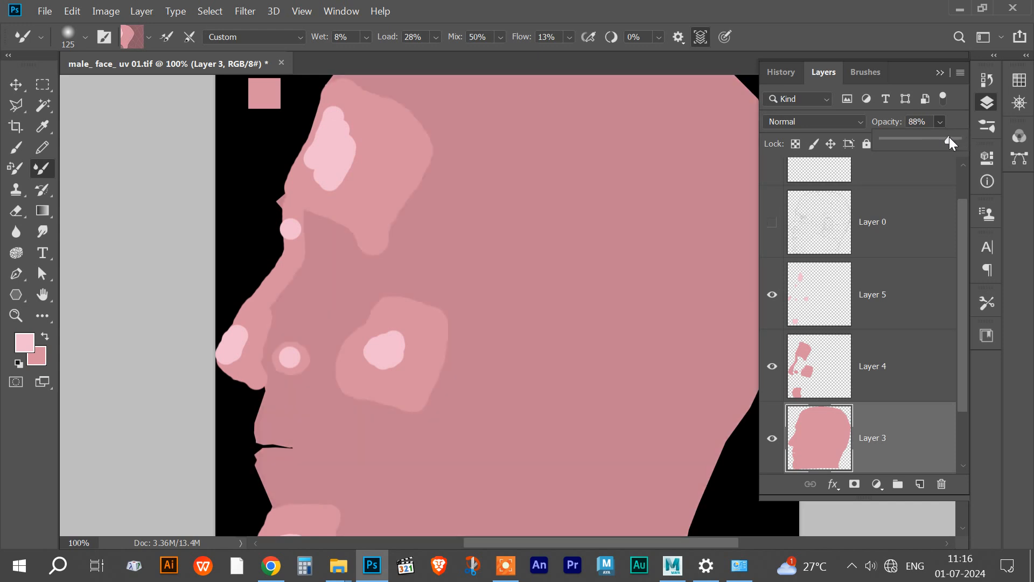
pyautogui.click(939, 72)
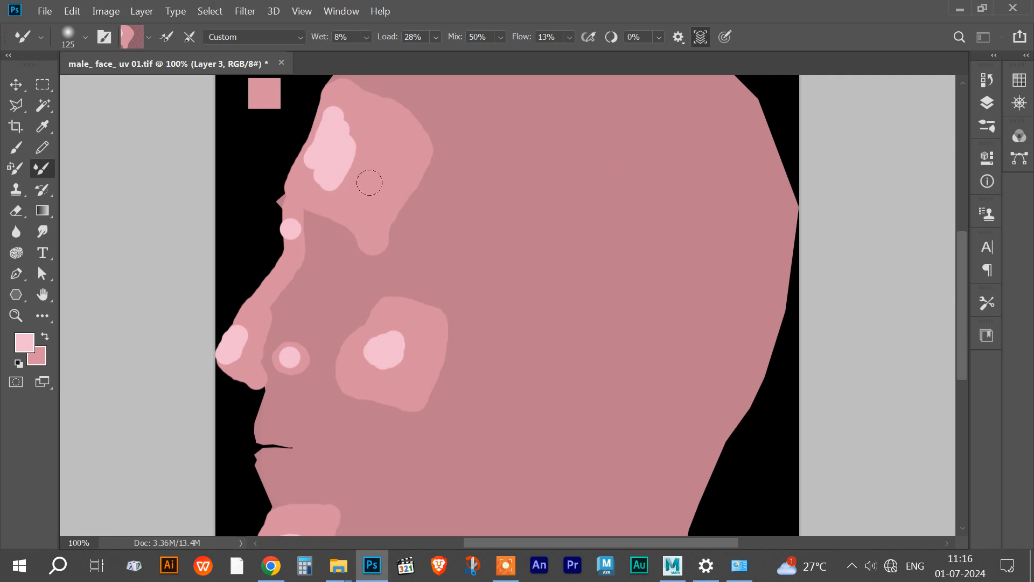
# Step: Try a Mixer Brush stroke beside the forehead patch on Layer 3, and hide the black Layer 1
pyautogui.moveTo(399, 177); pyautogui.dragTo(456, 194)
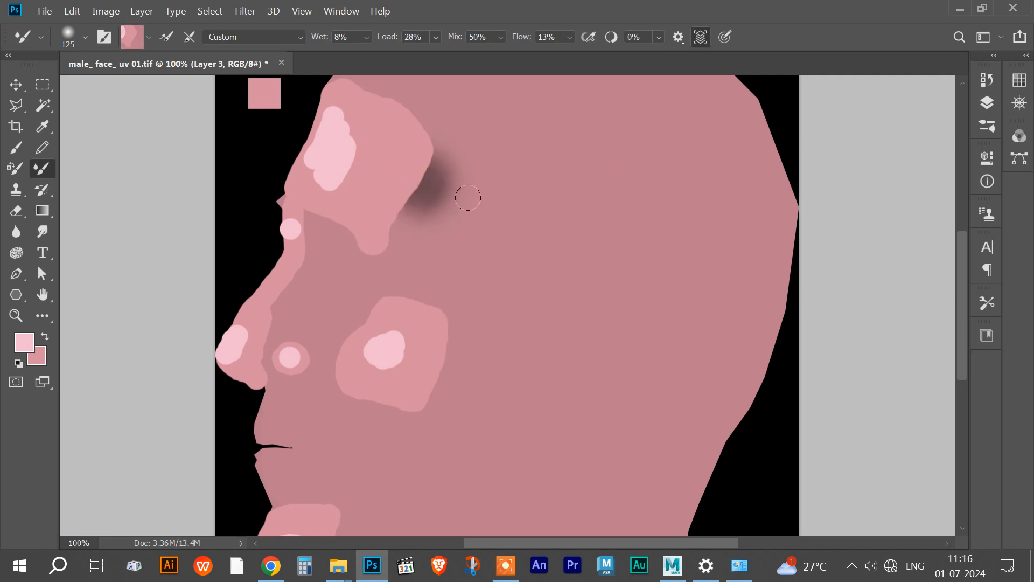
pyautogui.hotkey('ctrl', 'z')
pyautogui.click(989, 104)
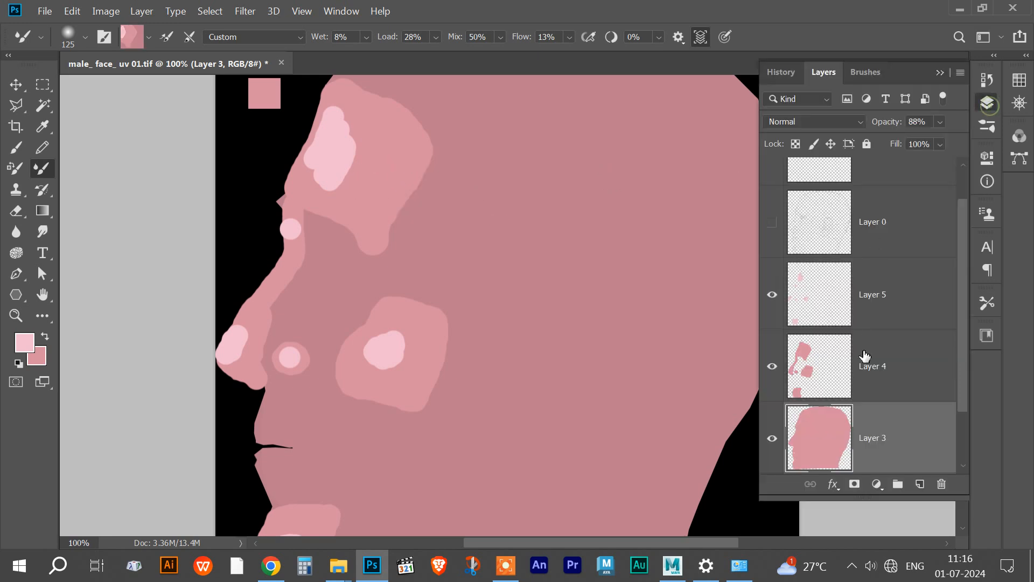
pyautogui.click(765, 438)
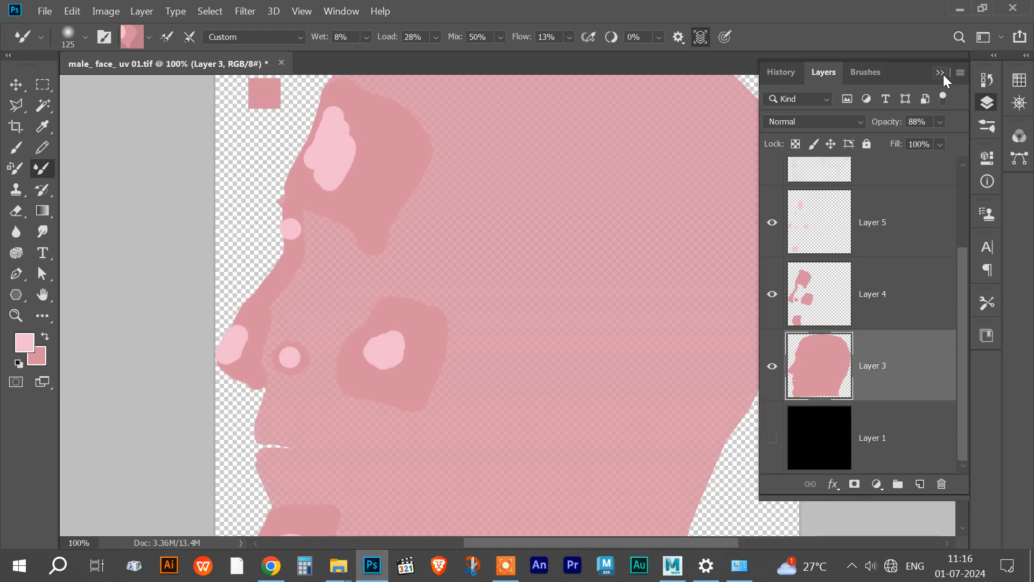
# Step: Clean the Mixer Brush and turn off its sampling of all layers
pyautogui.click(148, 38)
pyautogui.click(148, 37)
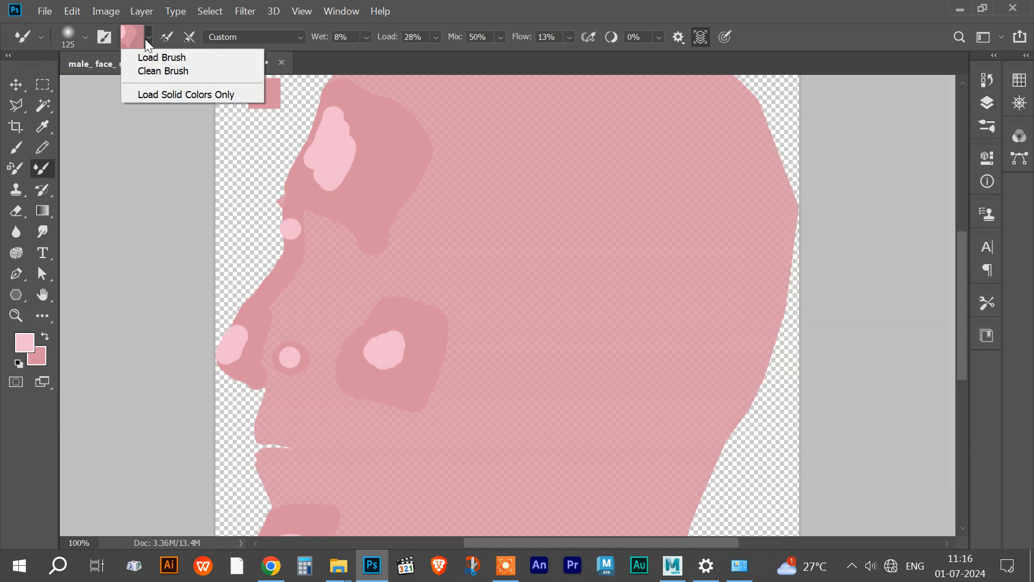
pyautogui.click(141, 74)
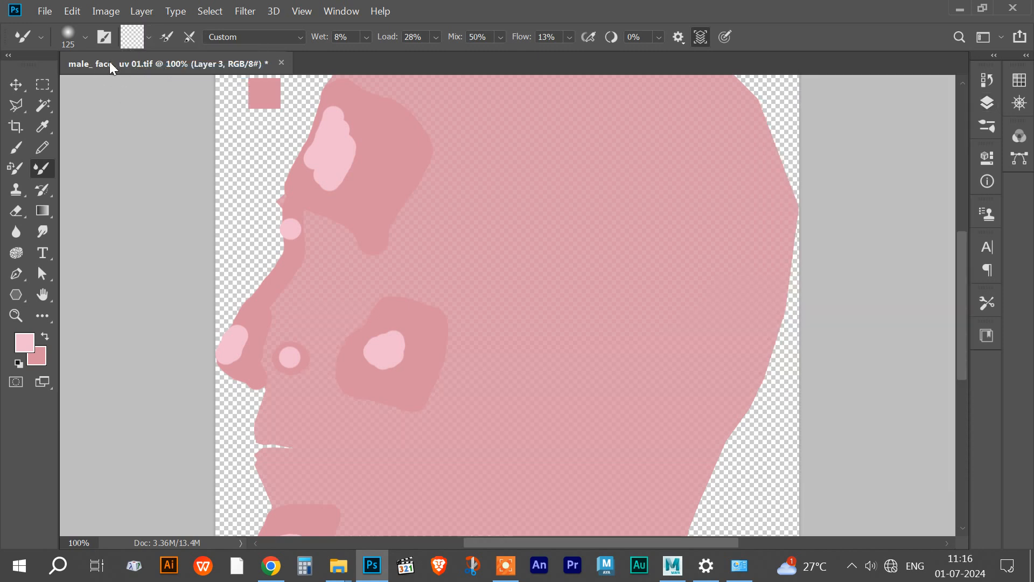
pyautogui.click(701, 37)
# Step: Set Layer 3's opacity to 100% and show the black Layer 1
pyautogui.click(988, 104)
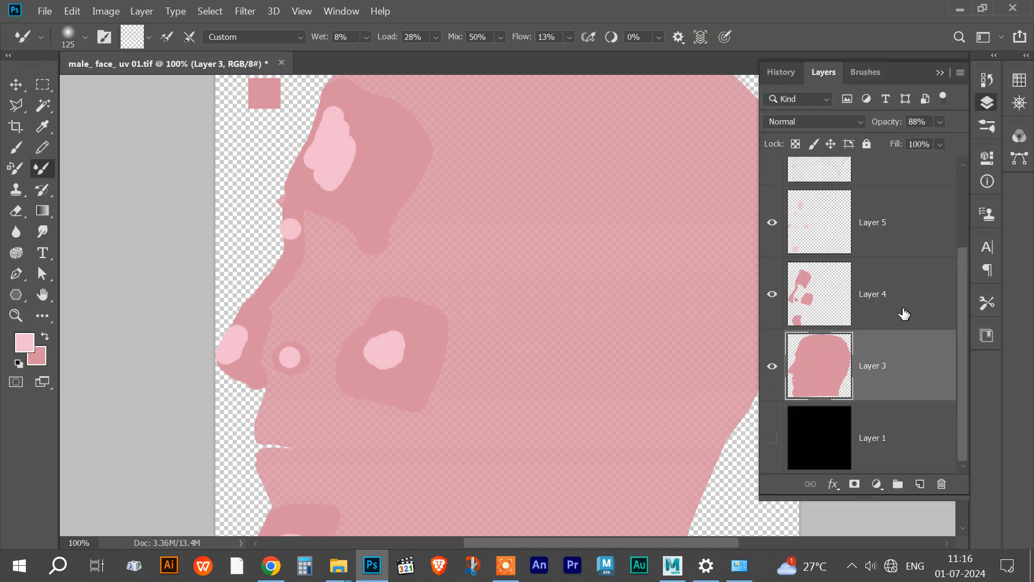
pyautogui.click(910, 216)
pyautogui.scroll(3, 896, 240)
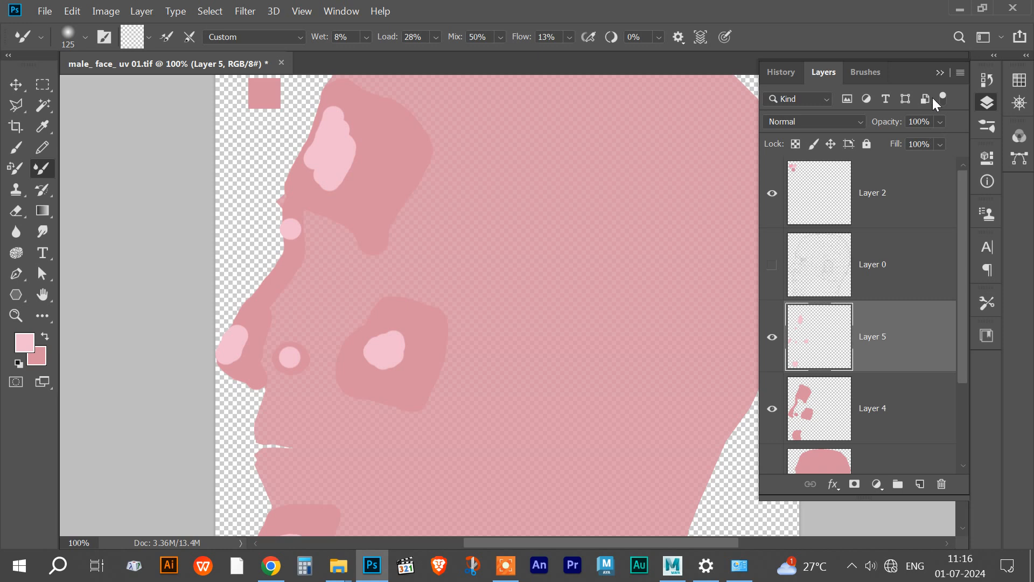
pyautogui.click(941, 74)
pyautogui.click(988, 103)
pyautogui.click(915, 447)
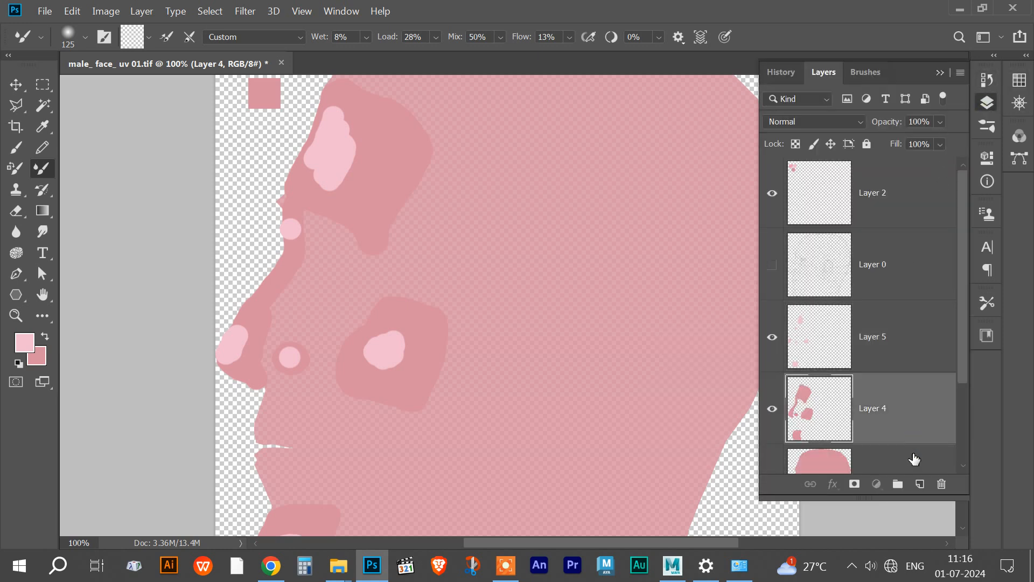
pyautogui.moveTo(951, 141); pyautogui.dragTo(967, 141)
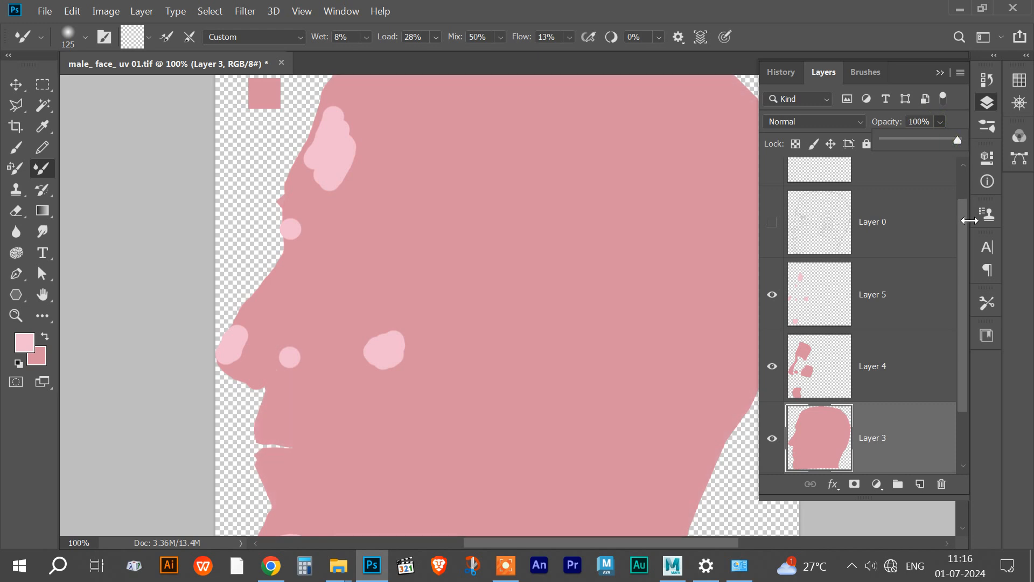
pyautogui.scroll(-1, 954, 347)
pyautogui.click(911, 440)
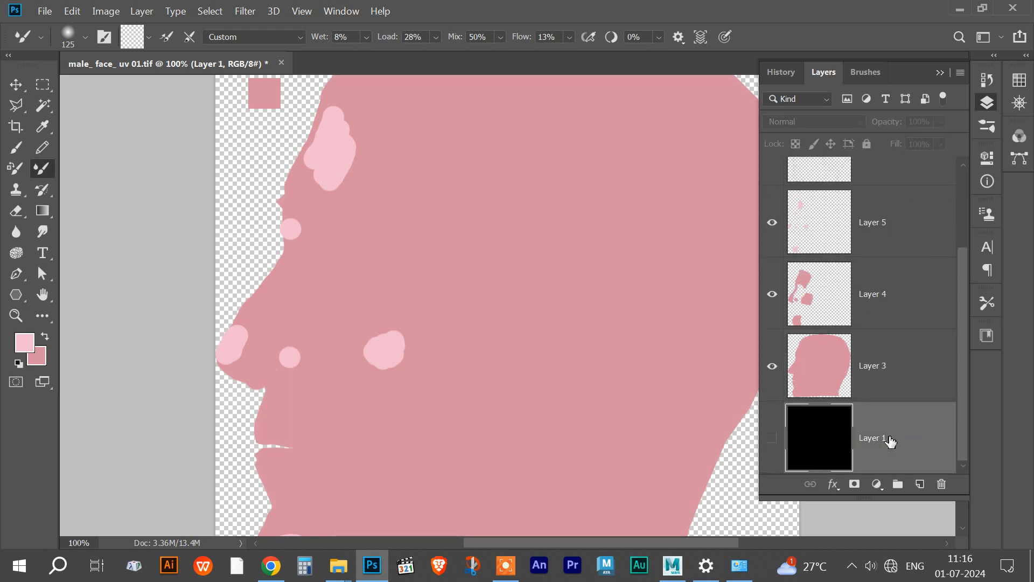
pyautogui.click(772, 437)
# Step: Blend the rear edge of the pale forehead highlight on Layer 5 with the Mixer Brush
pyautogui.click(900, 219)
pyautogui.click(939, 73)
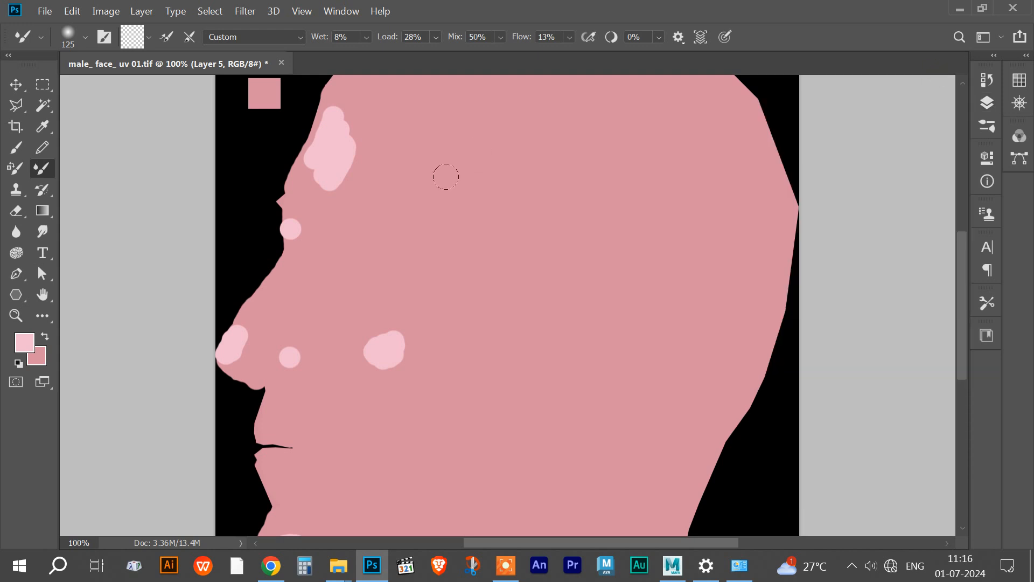
pyautogui.moveTo(342, 158)
pyautogui.mouseDown()
pyautogui.moveTo(344, 143)
pyautogui.moveTo(372, 148)
pyautogui.mouseUp()
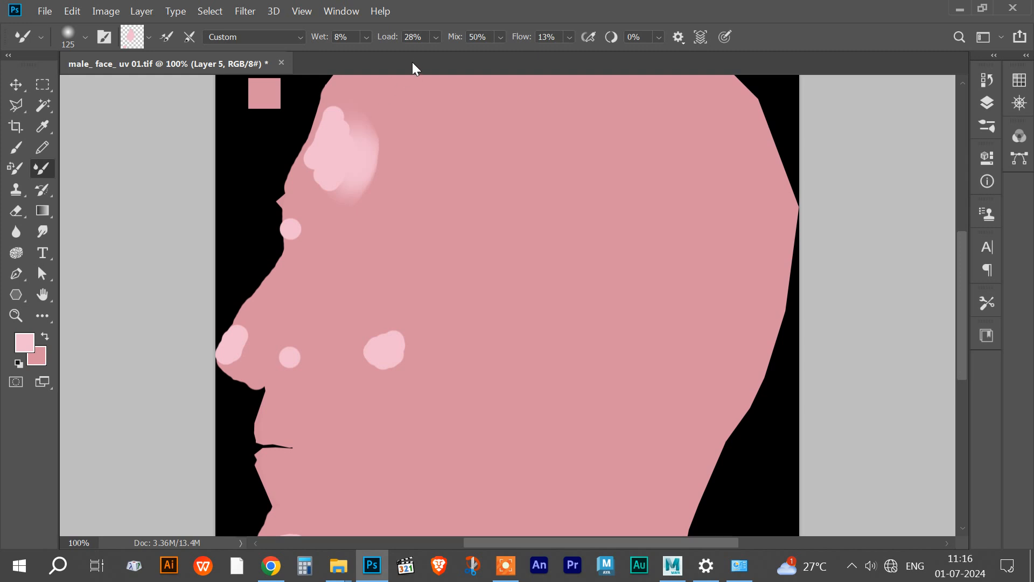
# Step: Set the Mixer Brush to 8% mix and 2% flow and try blending the forehead highlight towards the profile edge
pyautogui.click(501, 37)
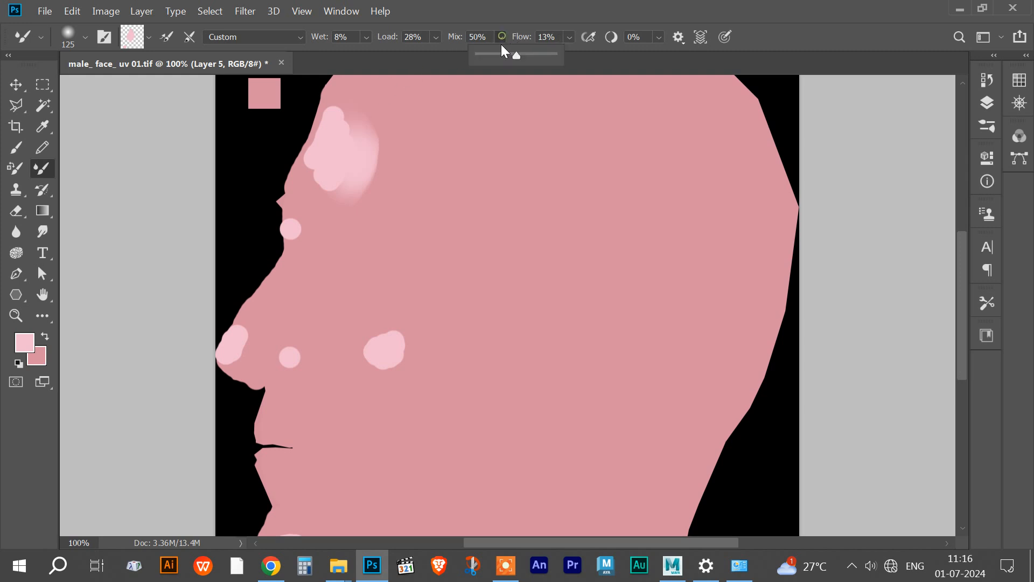
pyautogui.moveTo(487, 53); pyautogui.dragTo(485, 53)
pyautogui.click(568, 37)
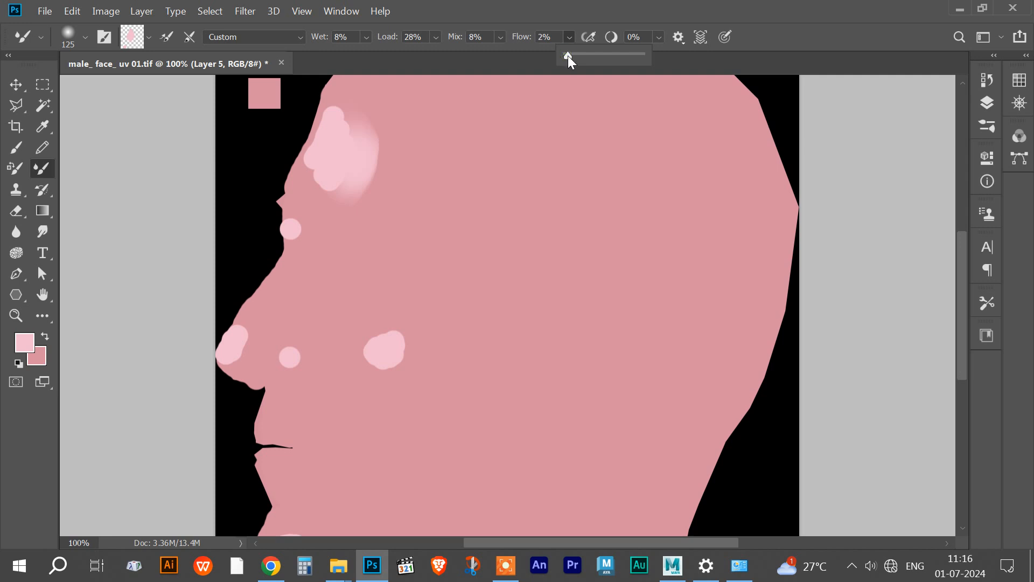
pyautogui.moveTo(341, 155)
pyautogui.mouseDown()
pyautogui.moveTo(323, 96)
pyautogui.moveTo(299, 112)
pyautogui.mouseUp()
pyautogui.hotkey('ctrl', 'z')
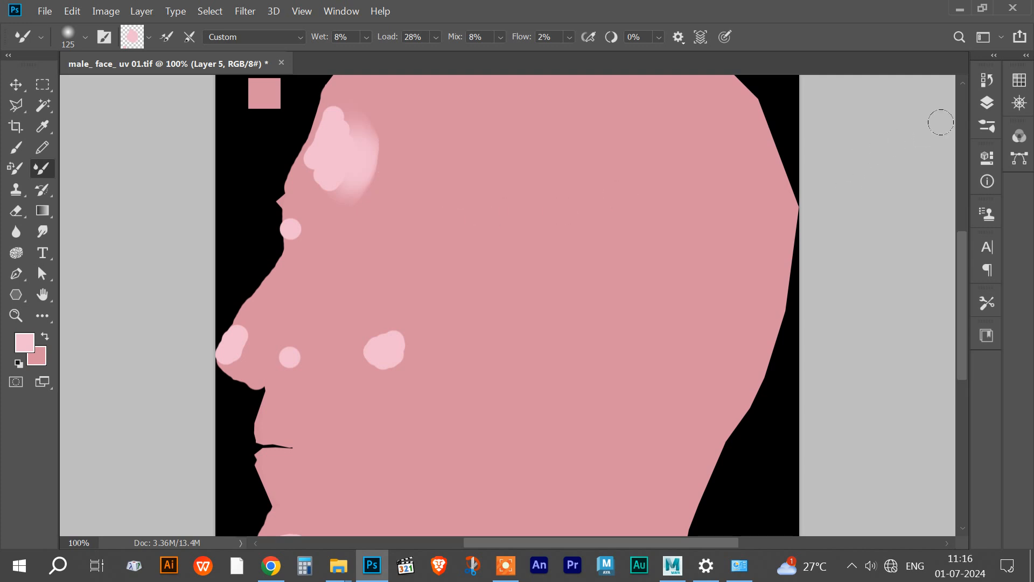
# Step: Load Layer 3's head shape as a selection while keeping Layer 5 active
pyautogui.click(987, 102)
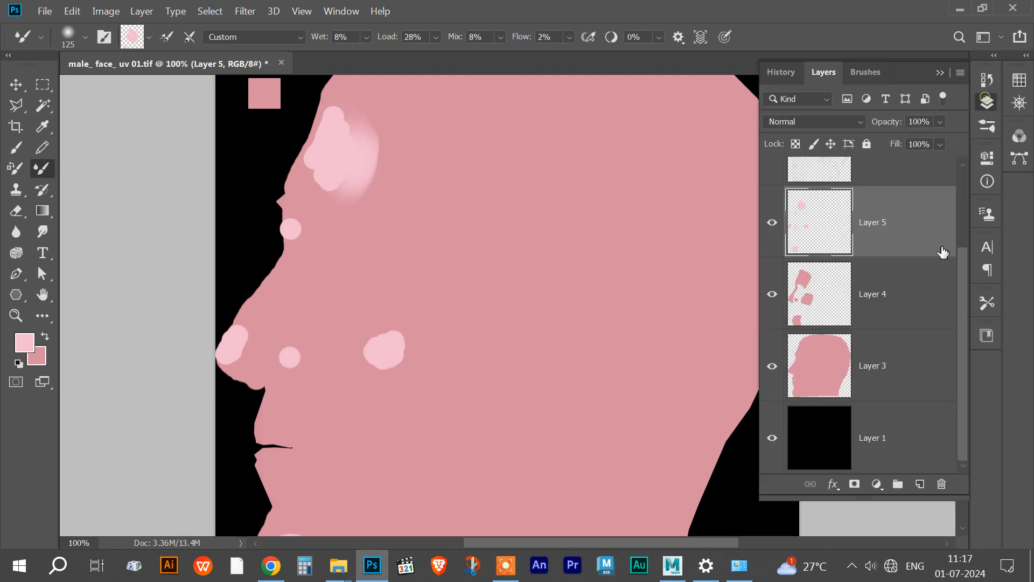
pyautogui.keyDown('ctrl'); pyautogui.click(836, 376); pyautogui.keyUp('ctrl')
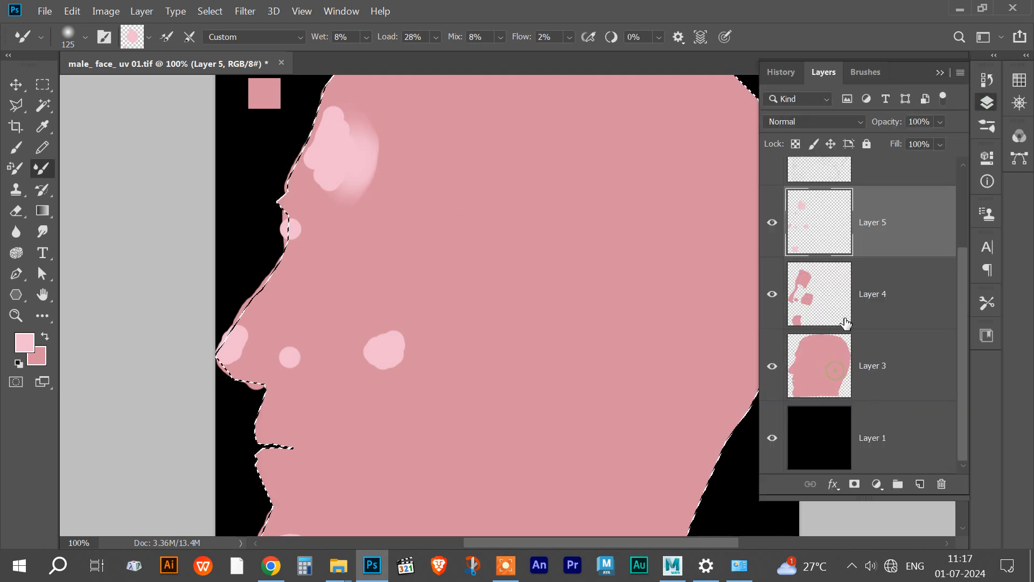
pyautogui.click(940, 73)
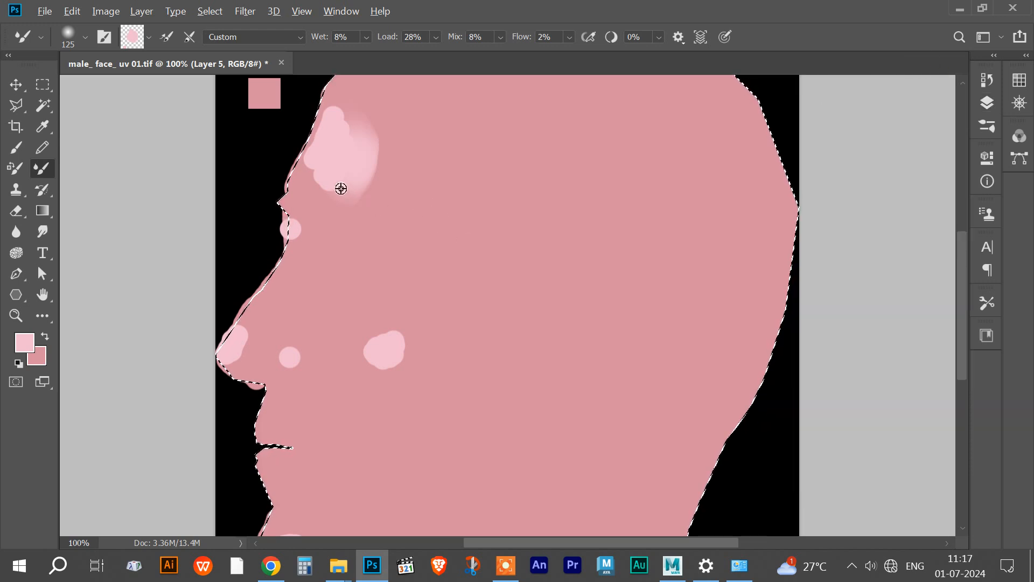
# Step: Blend the pale forehead highlight outward towards the profile edge, hairline and temple with the Mixer Brush inside the selection
pyautogui.moveTo(337, 183); pyautogui.dragTo(308, 162)
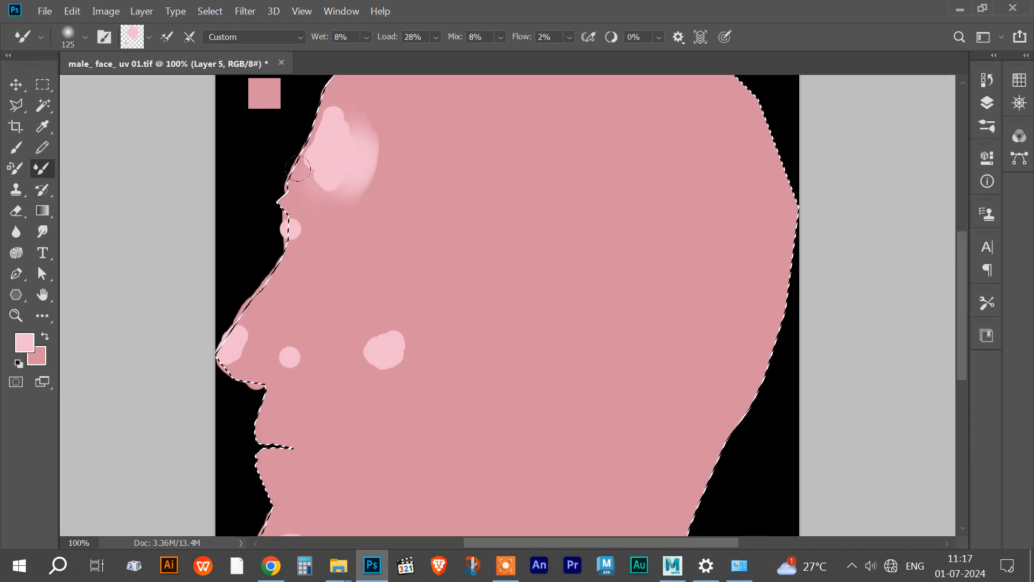
pyautogui.moveTo(342, 98)
pyautogui.mouseDown()
pyautogui.moveTo(345, 125)
pyautogui.moveTo(323, 131)
pyautogui.moveTo(327, 88)
pyautogui.moveTo(347, 140)
pyautogui.moveTo(339, 108)
pyautogui.moveTo(331, 92)
pyautogui.mouseUp()
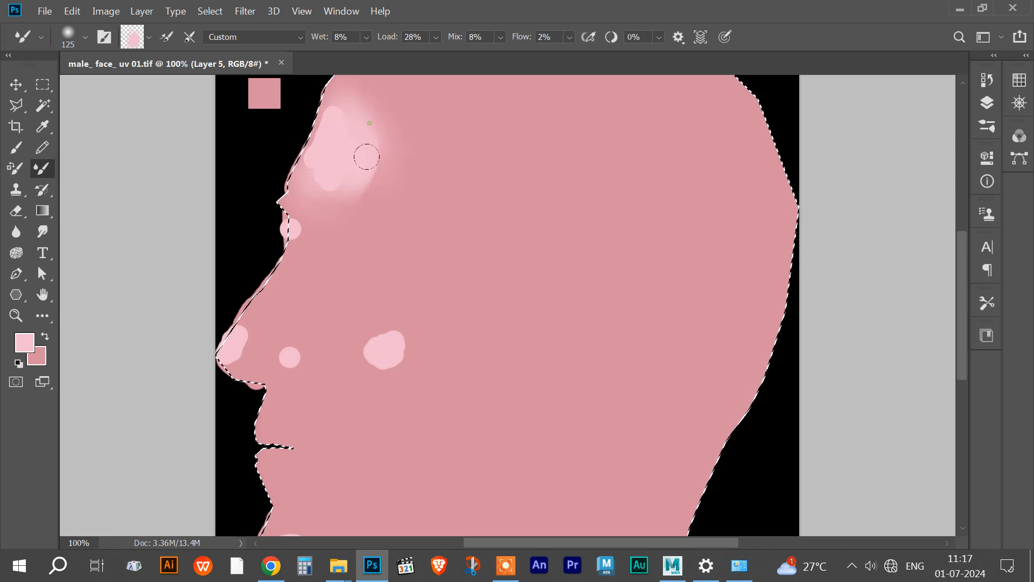
pyautogui.moveTo(367, 156)
pyautogui.mouseDown()
pyautogui.moveTo(381, 201)
pyautogui.moveTo(353, 166)
pyautogui.moveTo(388, 203)
pyautogui.moveTo(431, 198)
pyautogui.moveTo(358, 185)
pyautogui.moveTo(365, 151)
pyautogui.mouseUp()
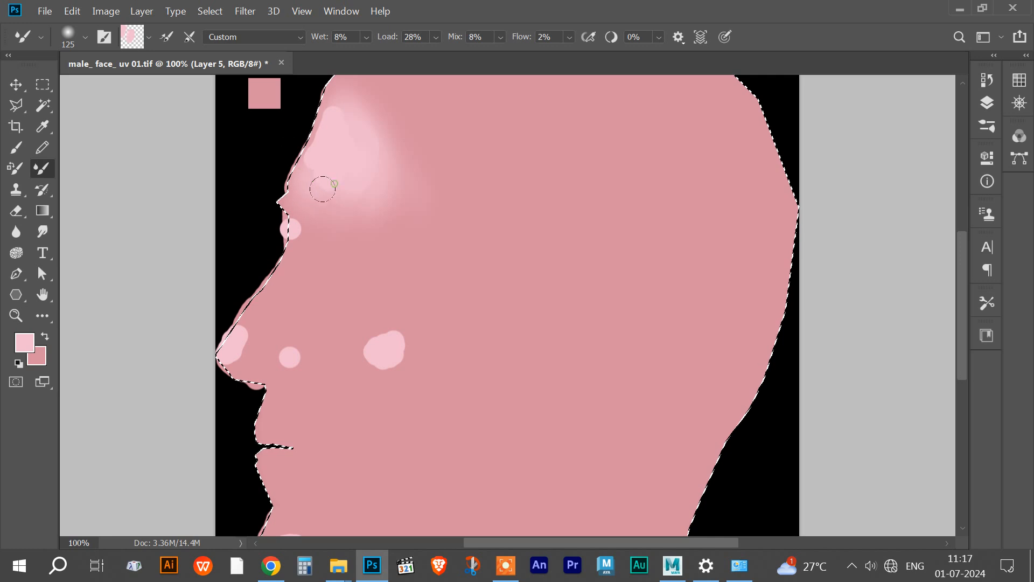
pyautogui.keyDown('alt'); pyautogui.click(339, 201); pyautogui.keyUp('alt')
pyautogui.moveTo(330, 162); pyautogui.dragTo(308, 169)
pyautogui.moveTo(321, 104)
pyautogui.mouseDown()
pyautogui.moveTo(307, 132)
pyautogui.moveTo(305, 168)
pyautogui.mouseUp()
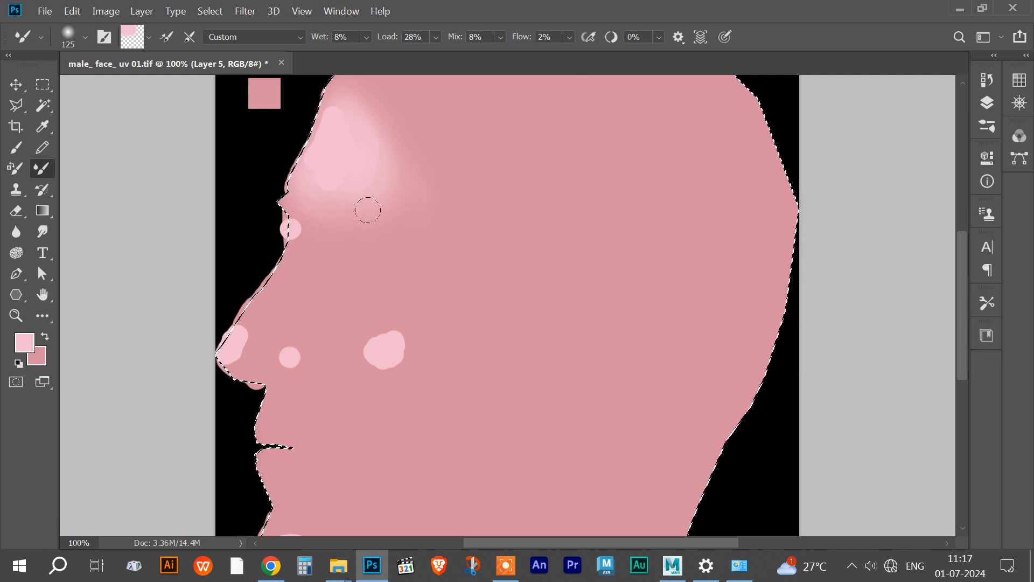
# Step: Soften the skin below the eye highlight and the spot beside the nostril with sampled colours, setting the Mixer Brush wetness to 11%
pyautogui.keyDown('alt'); pyautogui.click(300, 245); pyautogui.keyUp('alt')
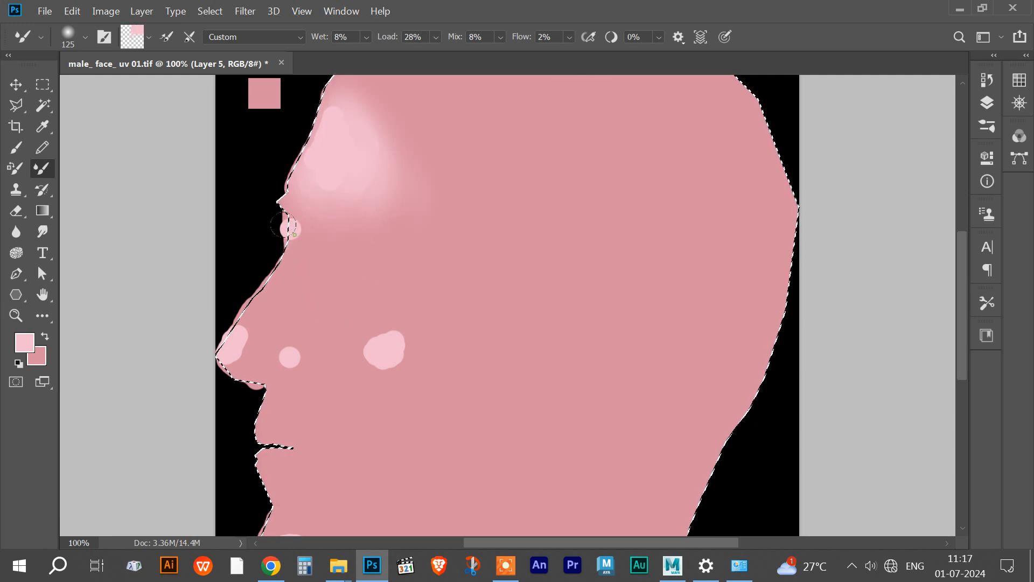
pyautogui.keyDown('alt'); pyautogui.click(296, 340); pyautogui.keyUp('alt')
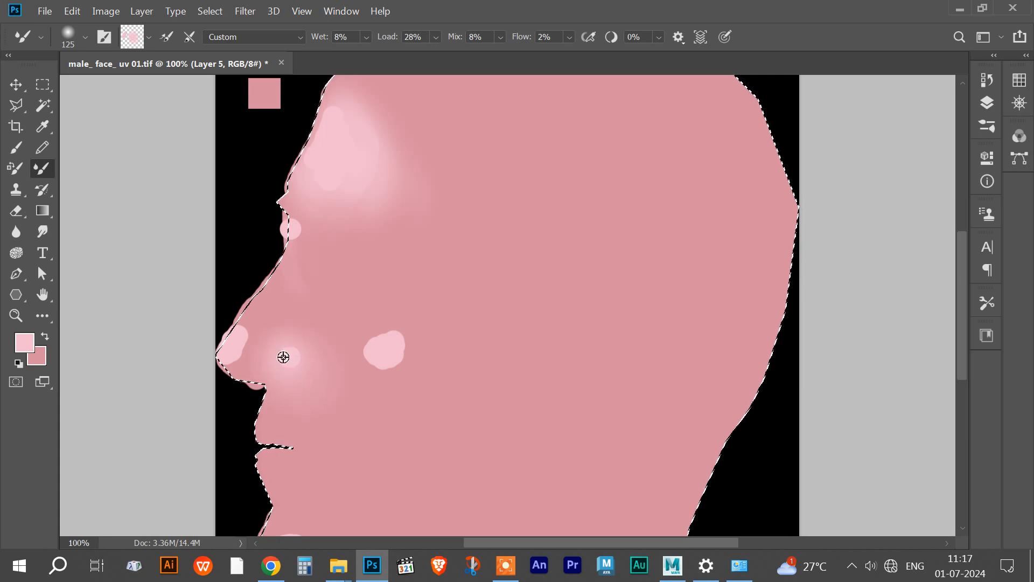
pyautogui.click(365, 37)
pyautogui.moveTo(371, 56); pyautogui.dragTo(374, 56)
pyautogui.keyDown('alt'); pyautogui.click(294, 348); pyautogui.keyUp('alt')
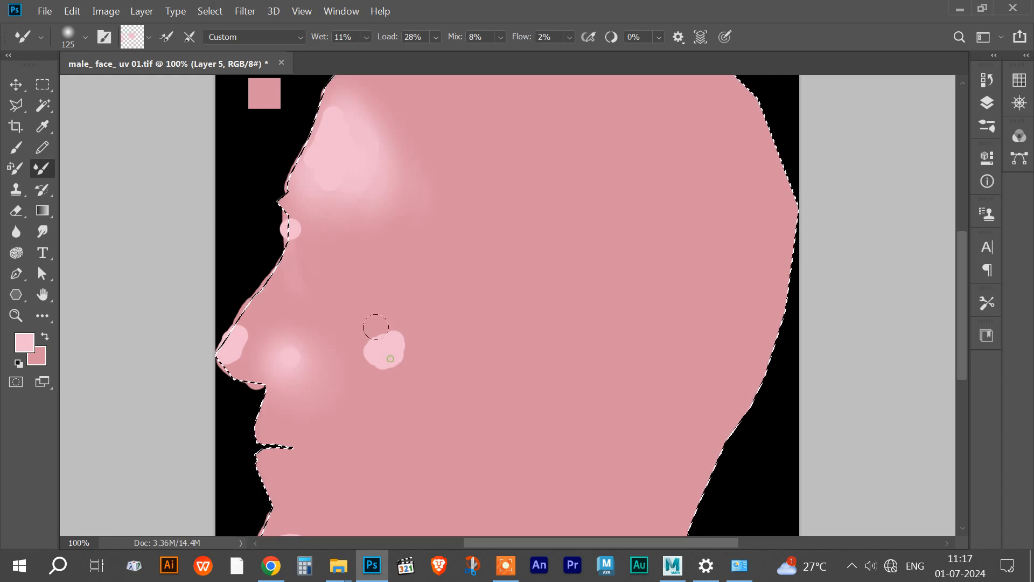
# Step: Switch the Mixer Brush to the recently used speckled tip and lightly blend around the cheek highlight
pyautogui.click(85, 39)
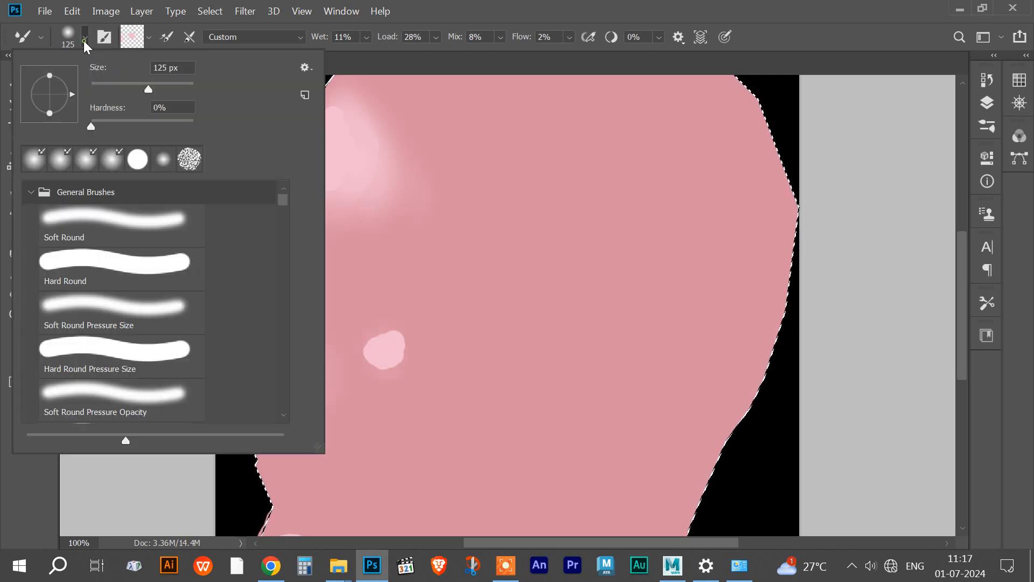
pyautogui.click(188, 160)
pyautogui.press('Return')
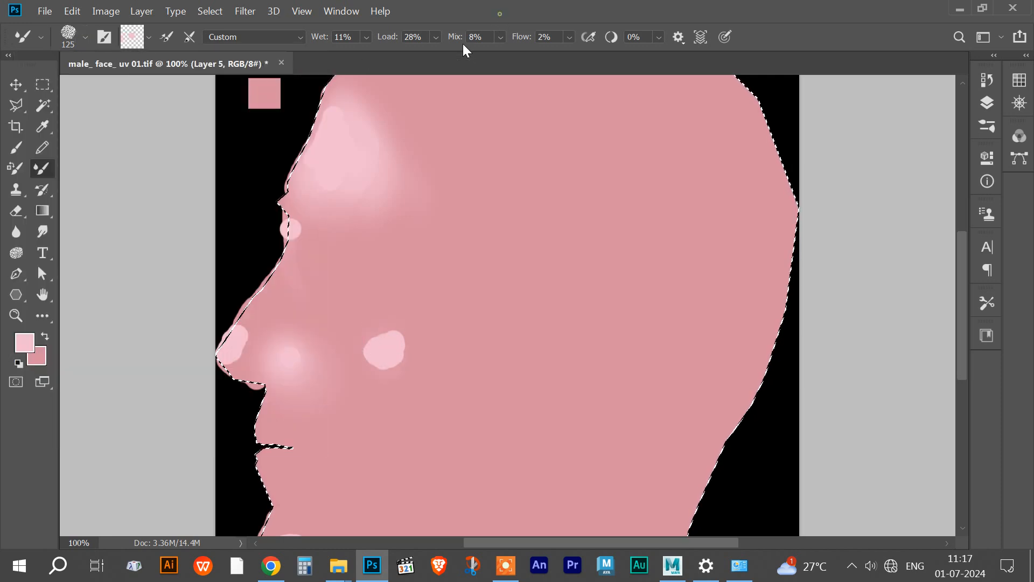
pyautogui.click(85, 37)
pyautogui.click(305, 67)
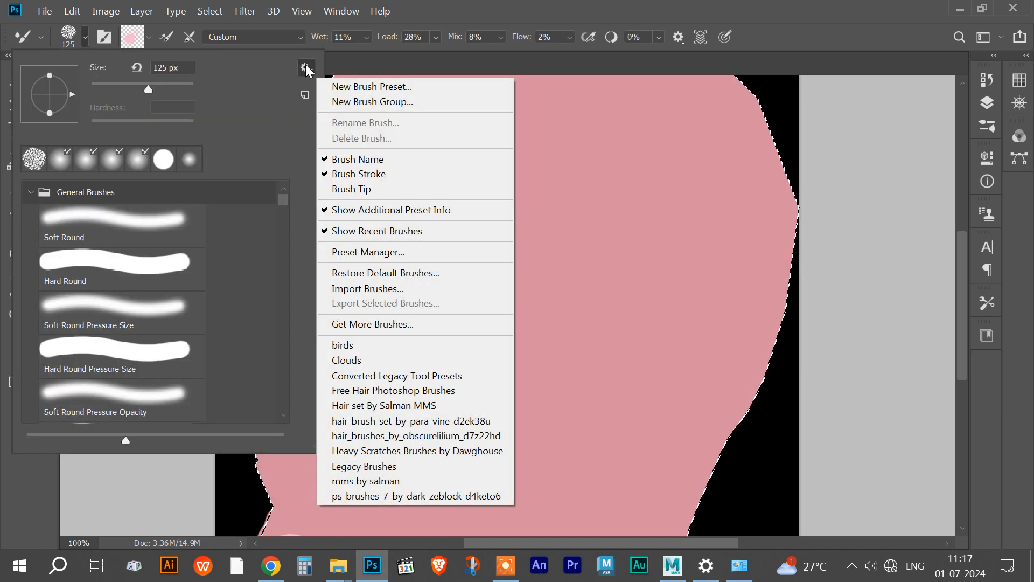
pyautogui.click(308, 68)
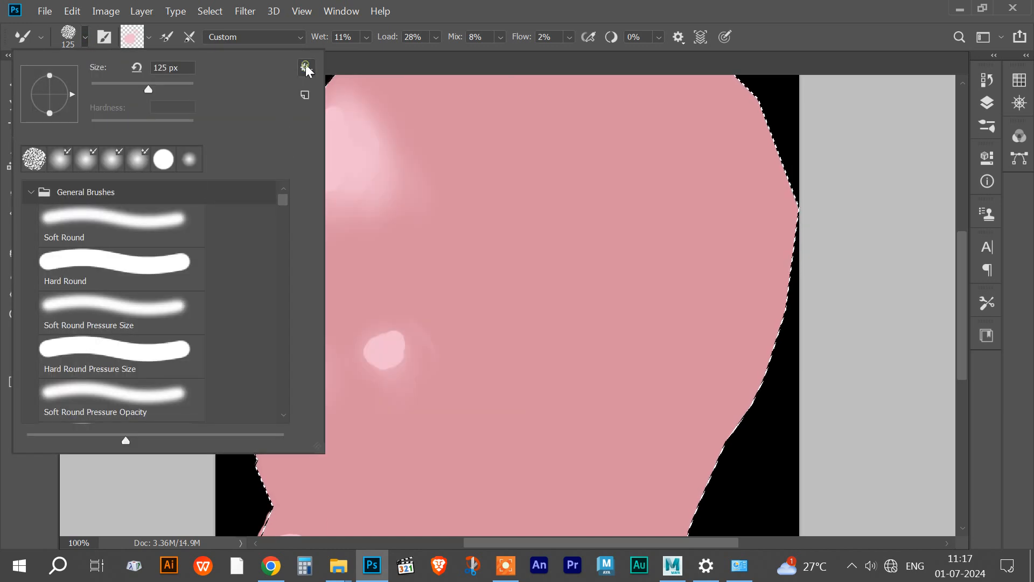
pyautogui.click(21, 37)
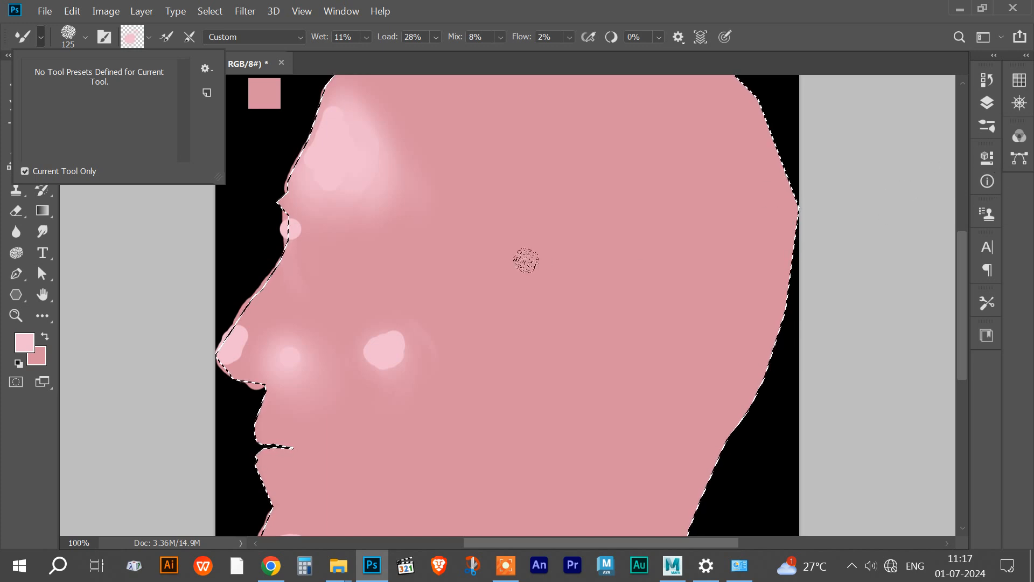
pyautogui.click(330, 244)
# Step: Reduce the Mixer Brush to 80 px and set its flow to 9% for work on the cheek highlight
pyautogui.hotkey('ctrl', '+')
pyautogui.hotkey('ctrl', '+')
pyautogui.moveTo(354, 383); pyautogui.dragTo(615, 309)
pyautogui.press('[')
pyautogui.press('[')
pyautogui.press('[')
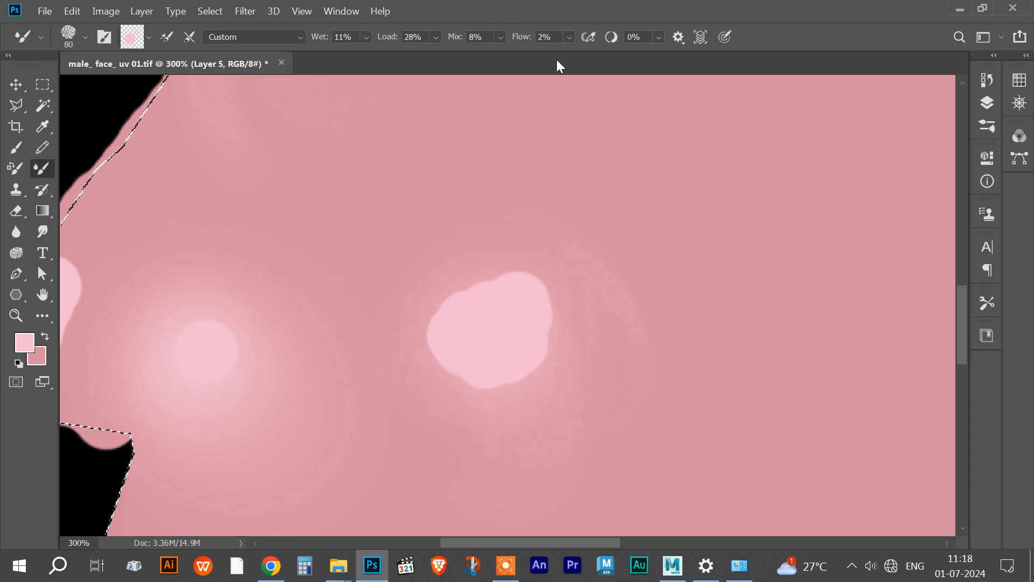
pyautogui.click(569, 36)
pyautogui.moveTo(575, 54); pyautogui.dragTo(578, 54)
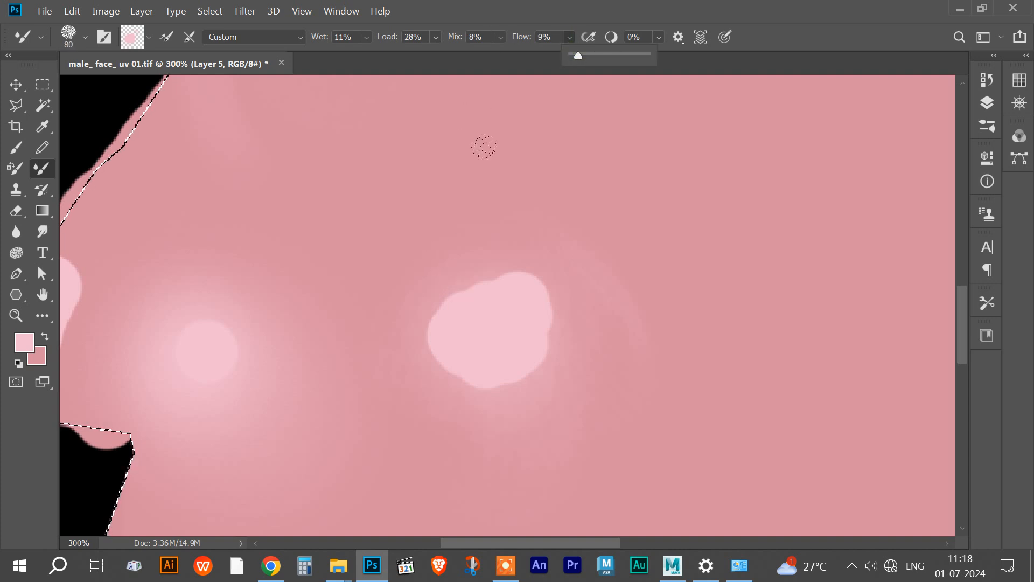
# Step: Spread and soften the cheek highlight all around with the speckled Mixer Brush, and undo the last strokes at its upper rear edge
pyautogui.click(485, 320)
pyautogui.moveTo(485, 320)
pyautogui.mouseDown()
pyautogui.moveTo(417, 277)
pyautogui.moveTo(432, 293)
pyautogui.moveTo(414, 295)
pyautogui.moveTo(424, 270)
pyautogui.moveTo(461, 299)
pyautogui.moveTo(458, 323)
pyautogui.moveTo(493, 324)
pyautogui.moveTo(462, 286)
pyautogui.moveTo(409, 357)
pyautogui.moveTo(405, 304)
pyautogui.moveTo(446, 304)
pyautogui.moveTo(429, 286)
pyautogui.moveTo(438, 331)
pyautogui.mouseUp()
pyautogui.moveTo(548, 182); pyautogui.dragTo(526, 273)
pyautogui.moveTo(566, 224)
pyautogui.mouseDown()
pyautogui.moveTo(538, 241)
pyautogui.moveTo(546, 260)
pyautogui.moveTo(608, 261)
pyautogui.mouseUp()
pyautogui.hotkey('ctrl', 'z')
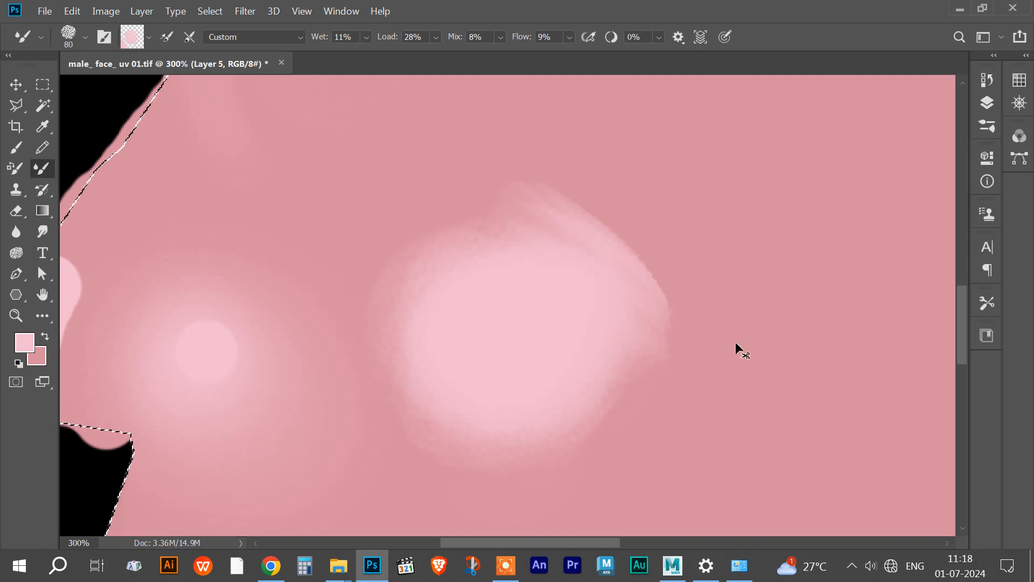
pyautogui.hotkey('ctrl', 'z')
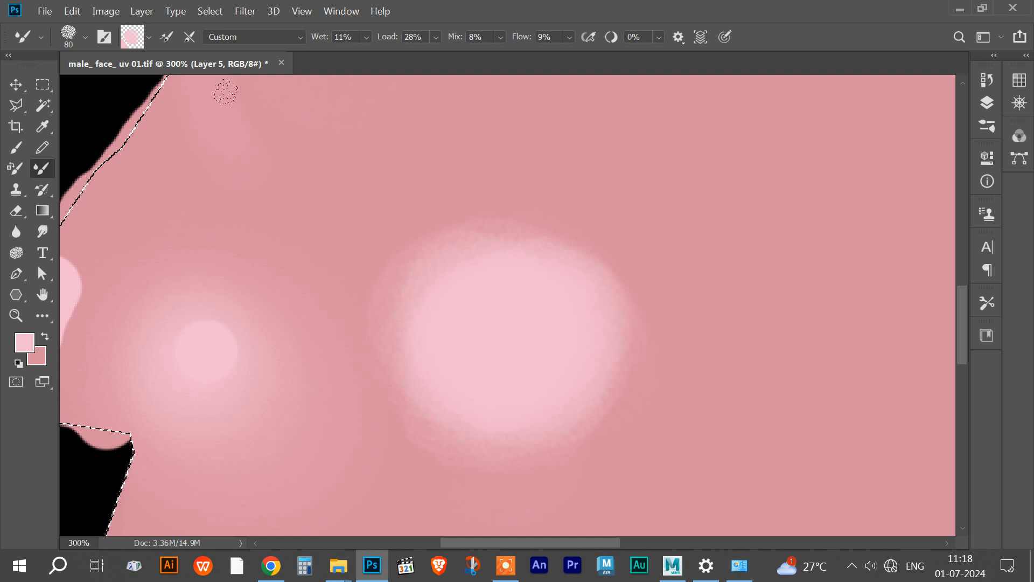
# Step: Blend the cheek highlight's upper rear edge with brush loading after each stroke turned on, and turn that loading off again
pyautogui.click(166, 39)
pyautogui.moveTo(638, 294); pyautogui.dragTo(506, 228)
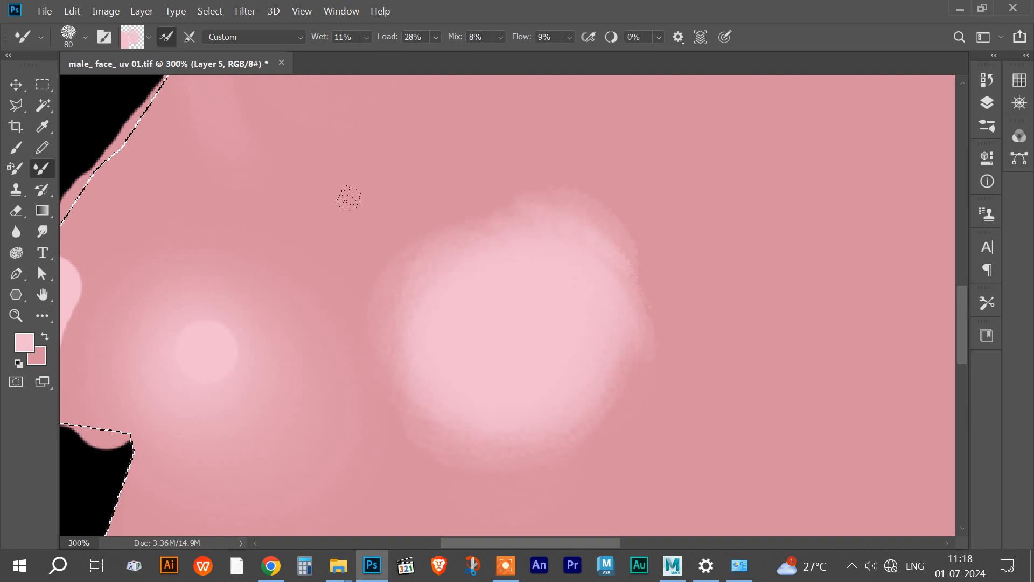
pyautogui.click(165, 42)
# Step: Try blending the cheek highlight's rear edge with a cleaned Mixer Brush
pyautogui.click(190, 42)
pyautogui.moveTo(657, 237)
pyautogui.mouseDown()
pyautogui.moveTo(577, 208)
pyautogui.moveTo(536, 229)
pyautogui.mouseUp()
pyautogui.hotkey('ctrl', 'z')
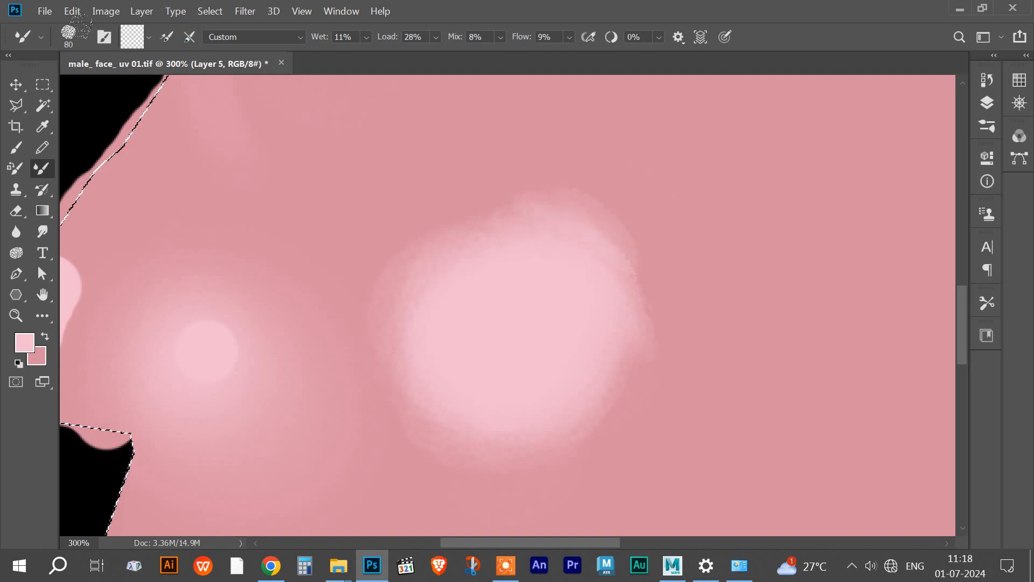
# Step: Set the Mixer Brush to 5% load and 40% mix and blend the cheek highlight's rear and lower edges outward
pyautogui.click(436, 39)
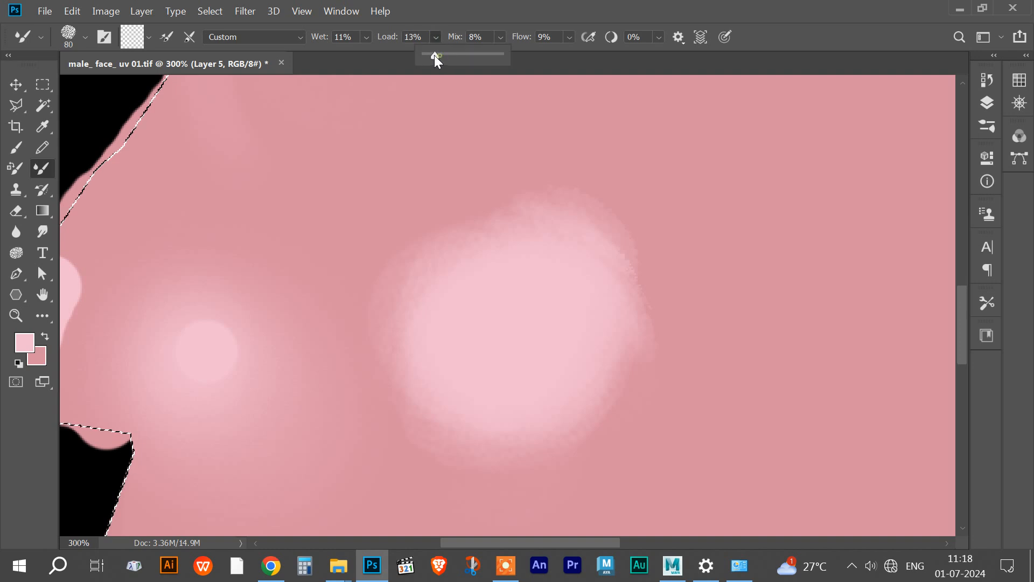
pyautogui.click(500, 38)
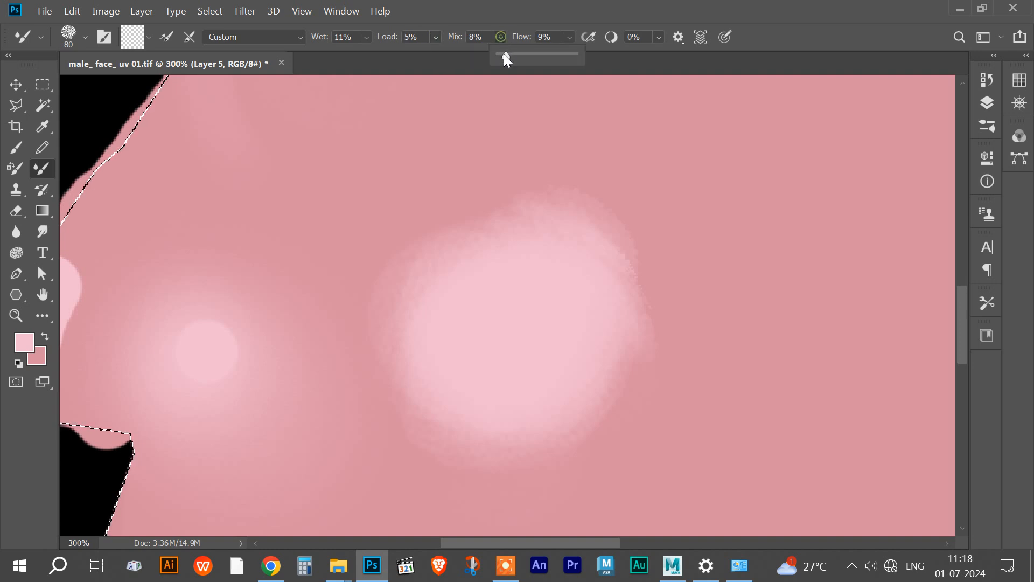
pyautogui.click(619, 208)
pyautogui.moveTo(614, 242)
pyautogui.mouseDown()
pyautogui.moveTo(608, 303)
pyautogui.moveTo(526, 356)
pyautogui.mouseUp()
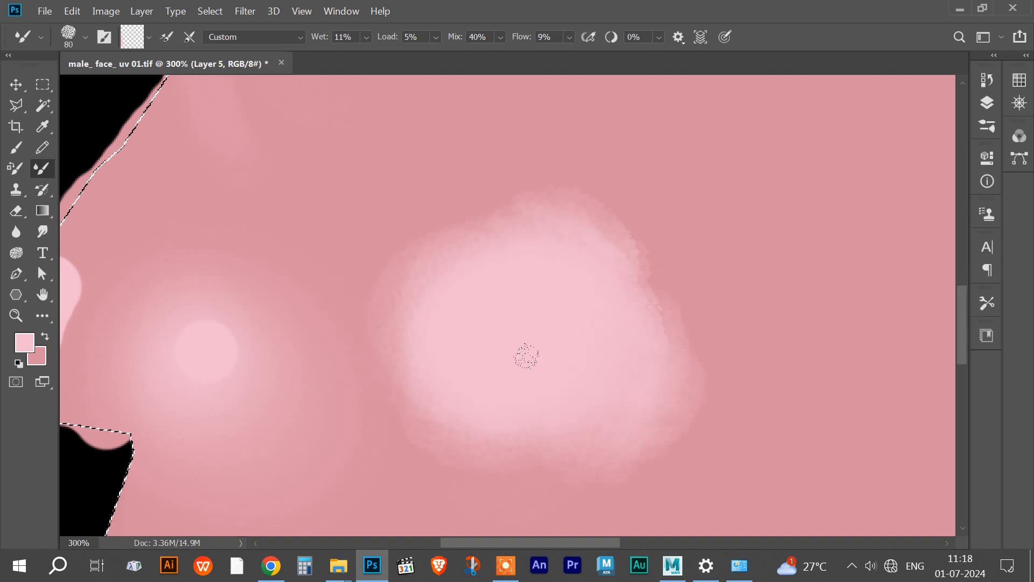
# Step: Set the Mixer Brush to 43% wet, 5% mix and 1% flow and feather the cheek highlight's upper rear edge with sampled colour
pyautogui.click(499, 39)
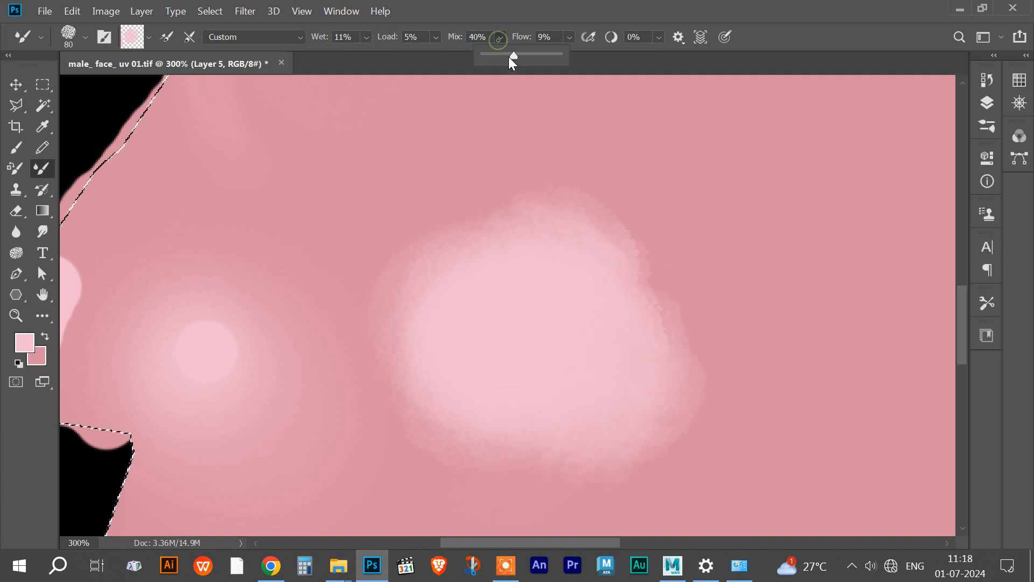
pyautogui.click(362, 36)
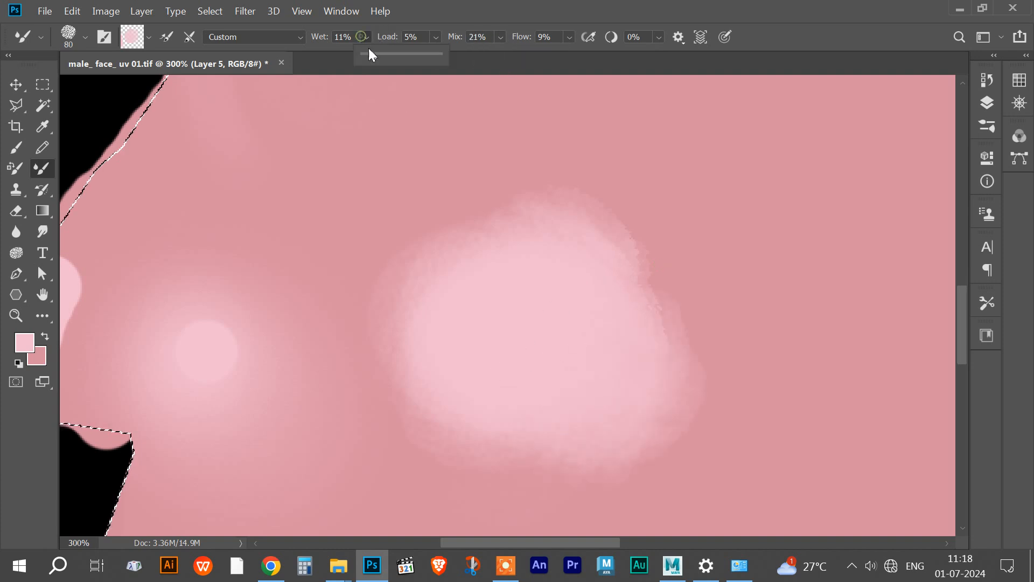
pyautogui.click(501, 37)
pyautogui.click(569, 38)
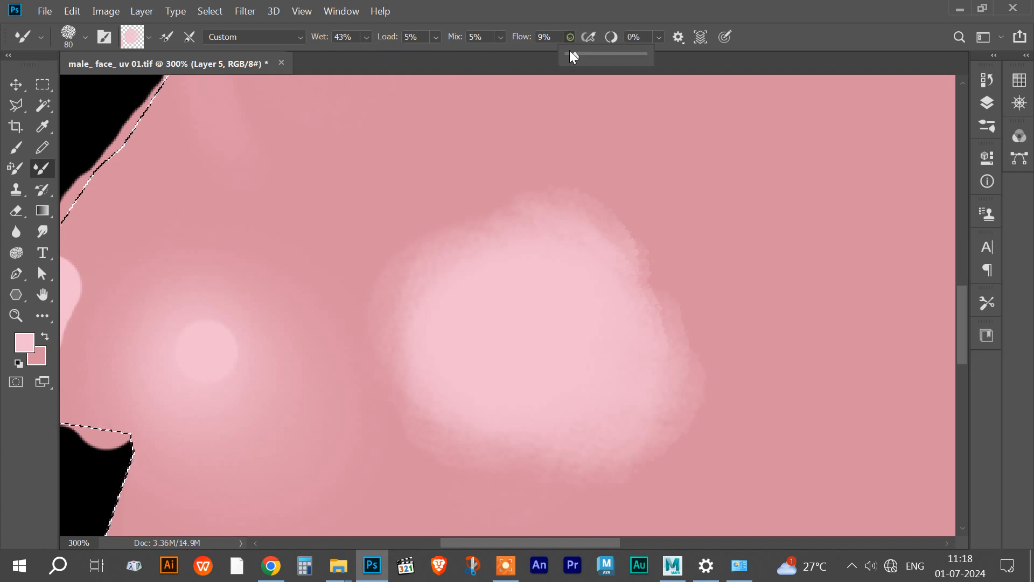
pyautogui.keyDown('alt'); pyautogui.click(610, 273); pyautogui.keyUp('alt')
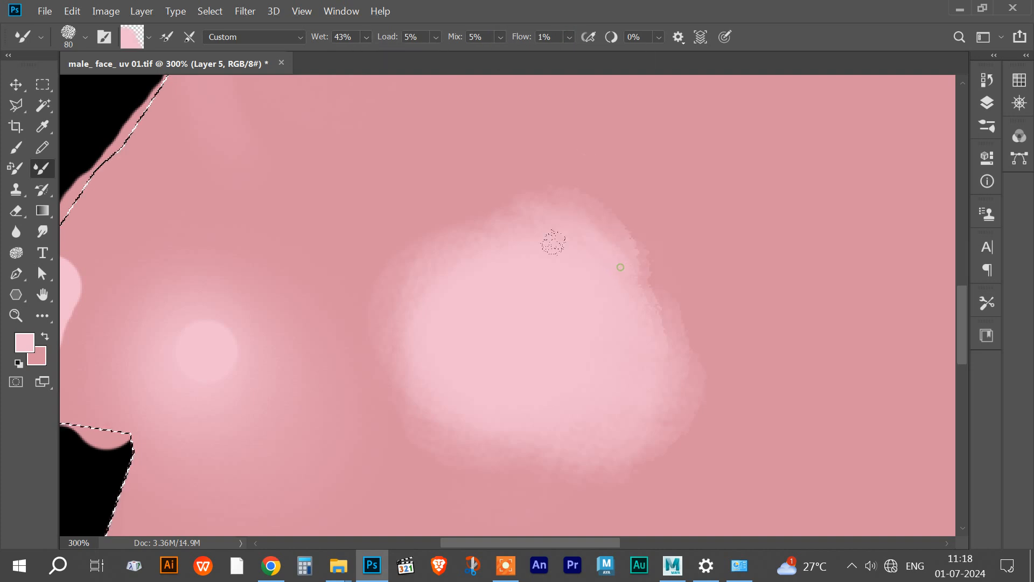
pyautogui.moveTo(551, 222)
pyautogui.mouseDown()
pyautogui.moveTo(609, 244)
pyautogui.moveTo(660, 263)
pyautogui.moveTo(625, 278)
pyautogui.mouseUp()
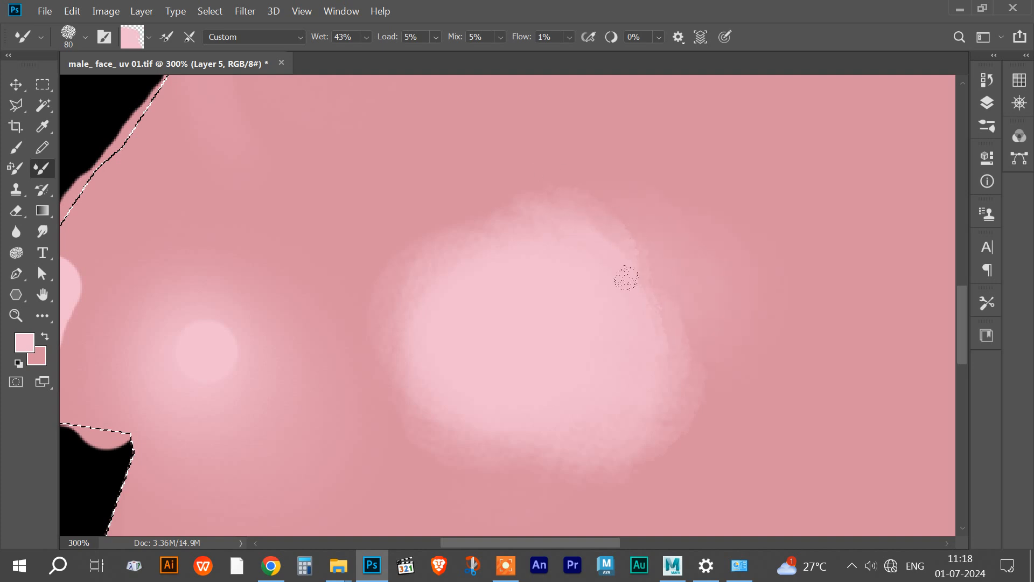
# Step: Switch the Mixer Brush back to a soft round tip at 80 px
pyautogui.click(84, 38)
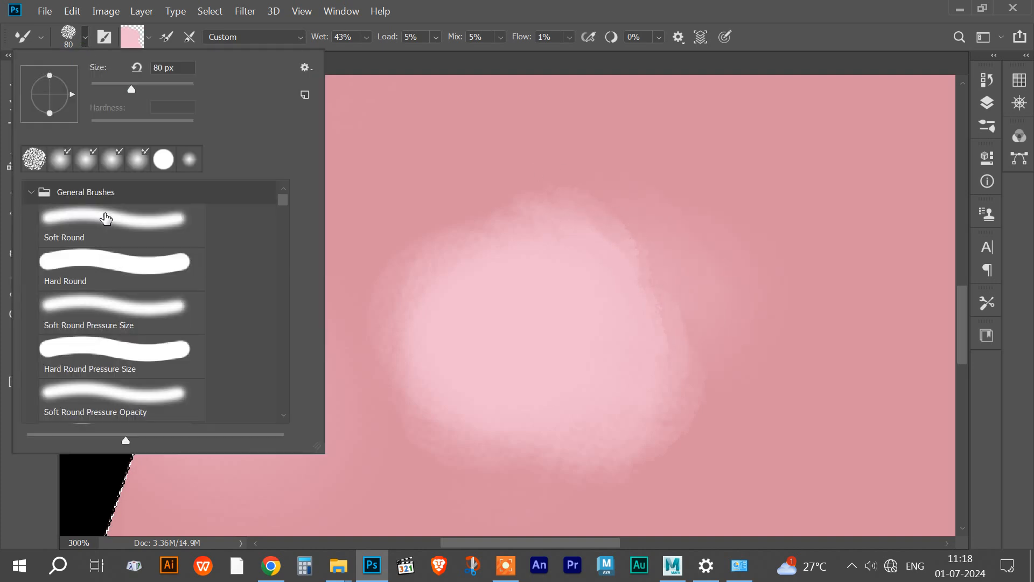
pyautogui.scroll(-3, 106, 247)
pyautogui.doubleClick(109, 262)
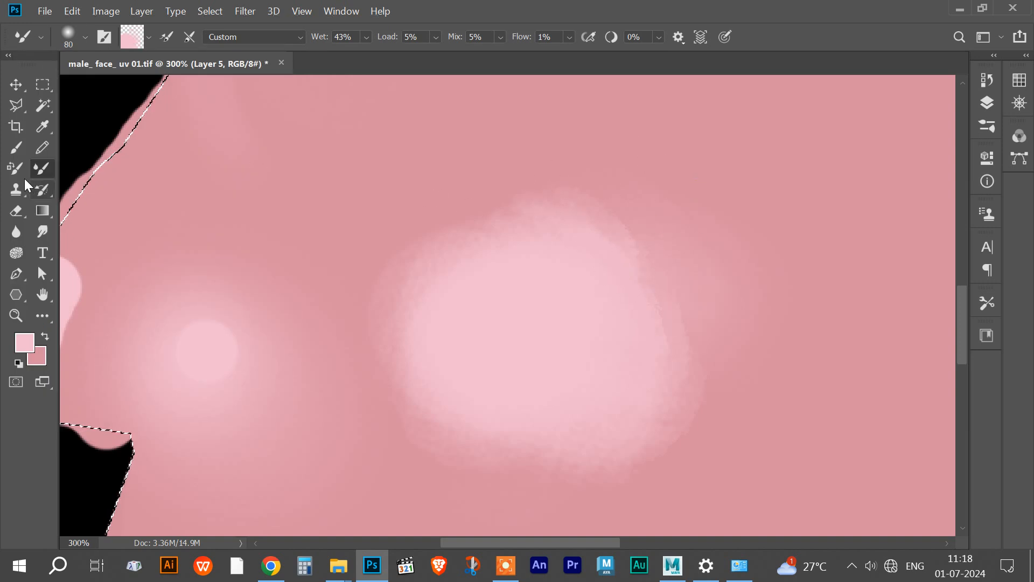
# Step: Switch to the regular Brush at 40 px and try covering the cheek highlight's rear edge with a sampled pink
pyautogui.click(15, 147)
pyautogui.keyDown('alt'); pyautogui.click(627, 270); pyautogui.keyUp('alt')
pyautogui.moveTo(649, 265)
pyautogui.mouseDown()
pyautogui.moveTo(648, 250)
pyautogui.moveTo(640, 275)
pyautogui.mouseUp()
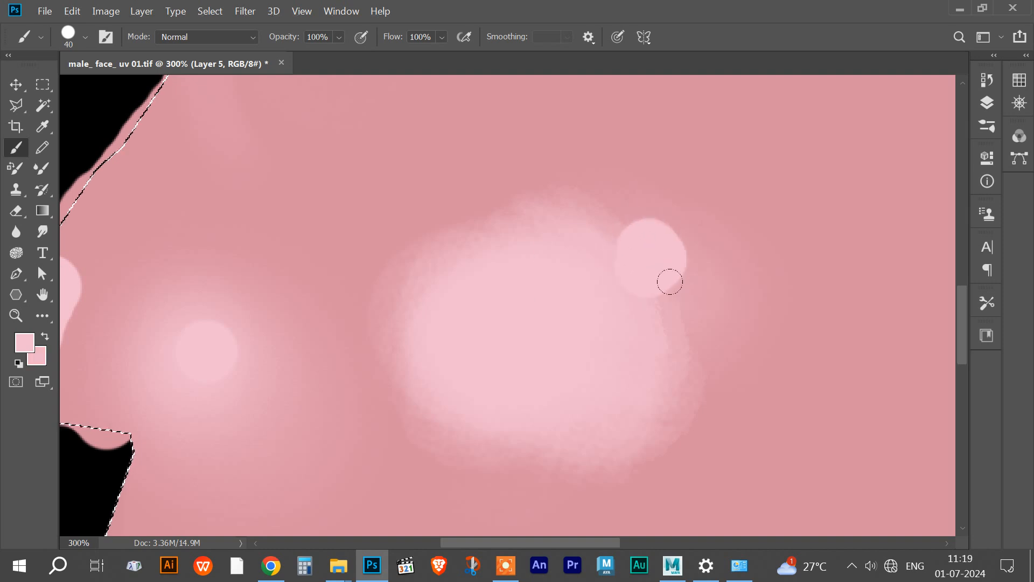
pyautogui.hotkey('ctrl', 'z')
# Step: Set the Brush to 30% opacity and 70 px and try painting a sampled pink along the cheek highlight's rear edge
pyautogui.press('3')
pyautogui.press(']')
pyautogui.press(']')
pyautogui.press(']')
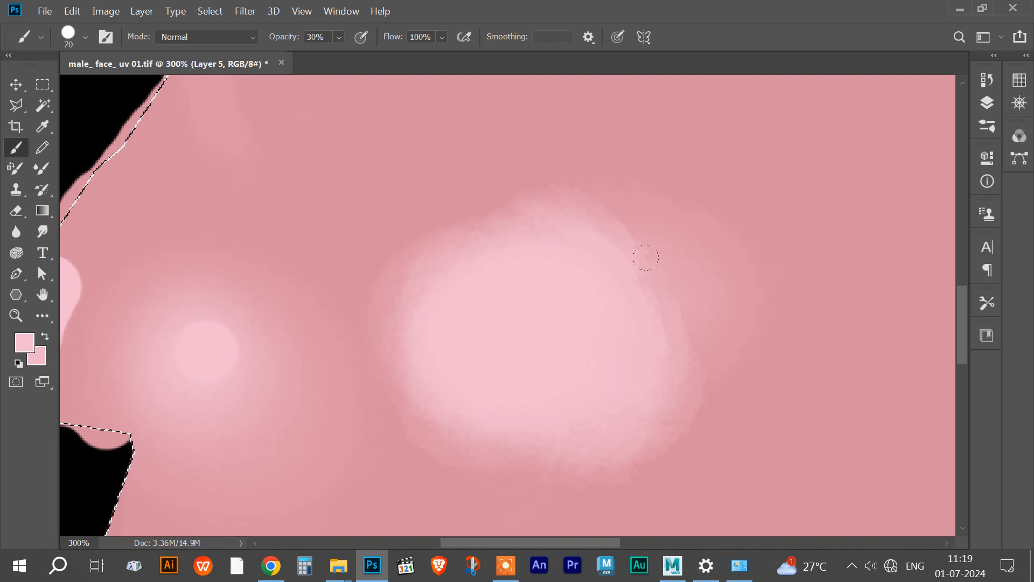
pyautogui.keyDown('alt'); pyautogui.click(637, 253); pyautogui.keyUp('alt')
pyautogui.moveTo(620, 230); pyautogui.dragTo(655, 291)
pyautogui.hotkey('ctrl', 'z')
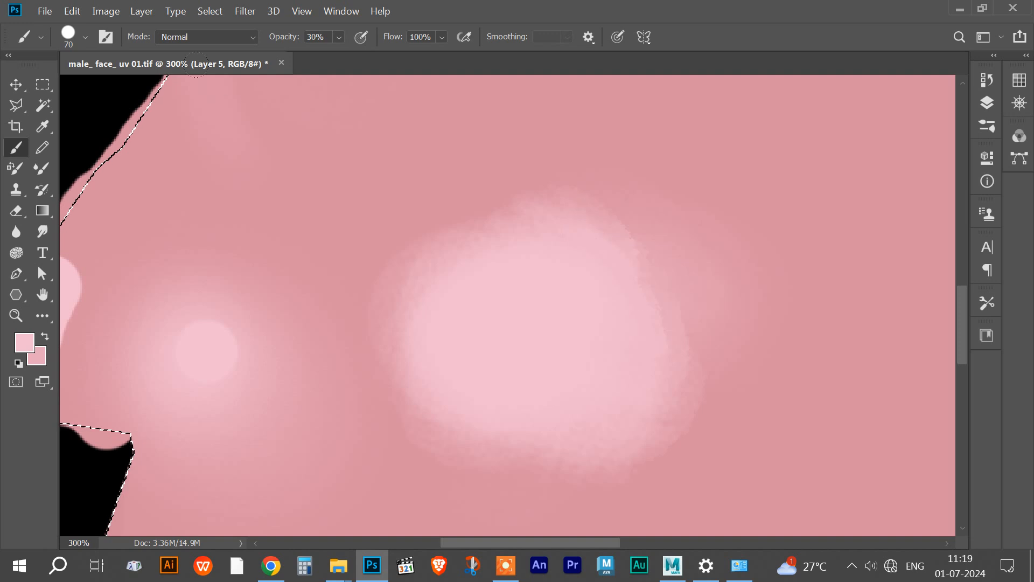
# Step: Set the Brush hardness to 0% and soften the cheek highlight's edges with light pink and the darker base pink
pyautogui.click(84, 38)
pyautogui.scroll(1, 149, 210)
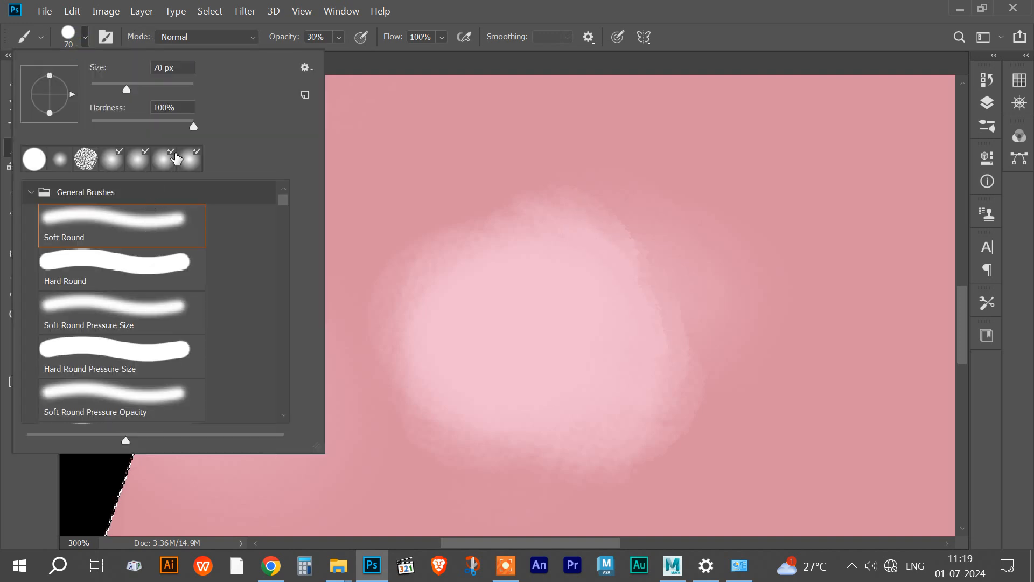
pyautogui.moveTo(192, 127); pyautogui.dragTo(62, 127)
pyautogui.click(432, 24)
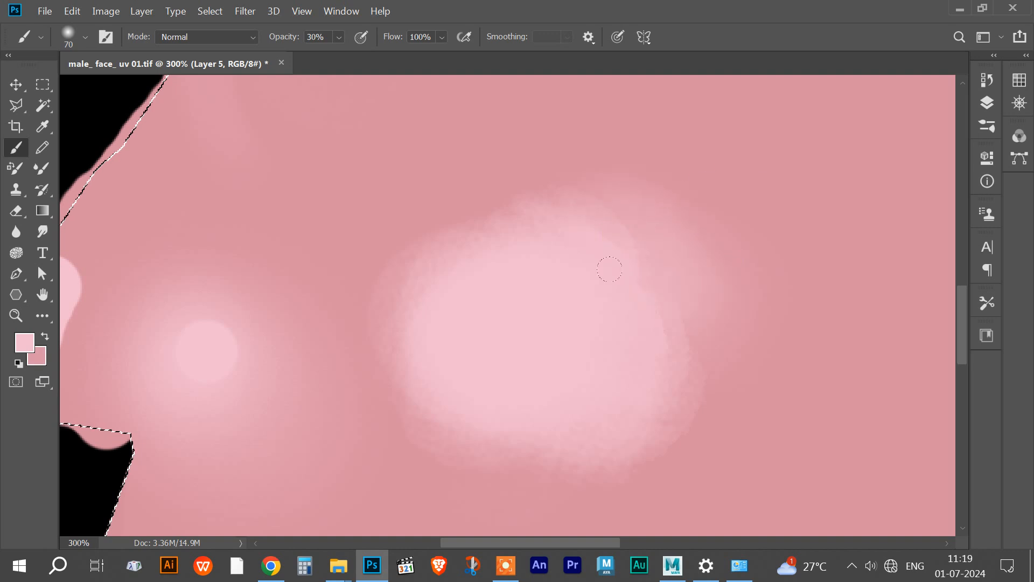
pyautogui.press('x')
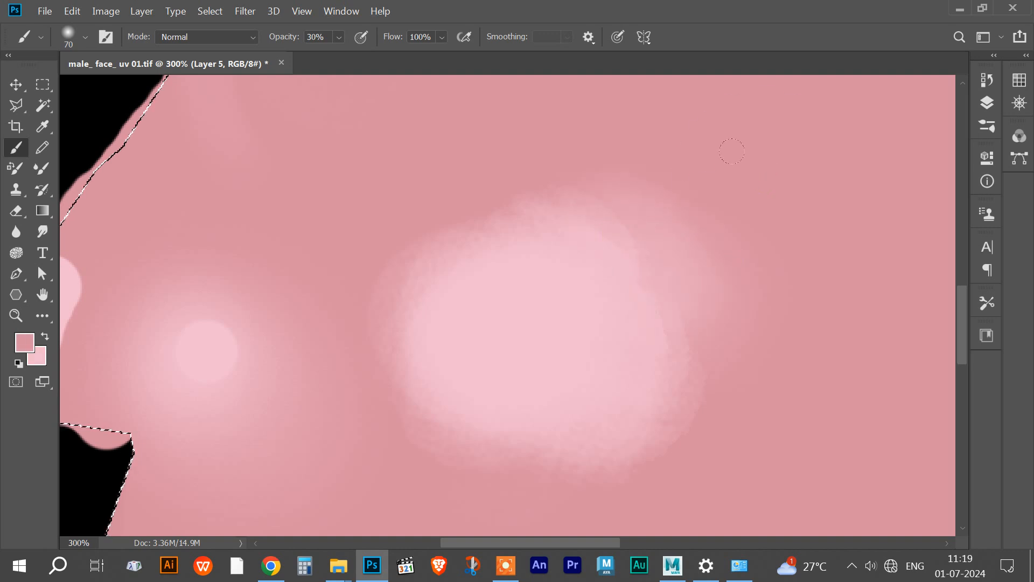
pyautogui.moveTo(622, 252)
pyautogui.mouseDown()
pyautogui.moveTo(653, 284)
pyautogui.moveTo(652, 398)
pyautogui.moveTo(641, 407)
pyautogui.mouseUp()
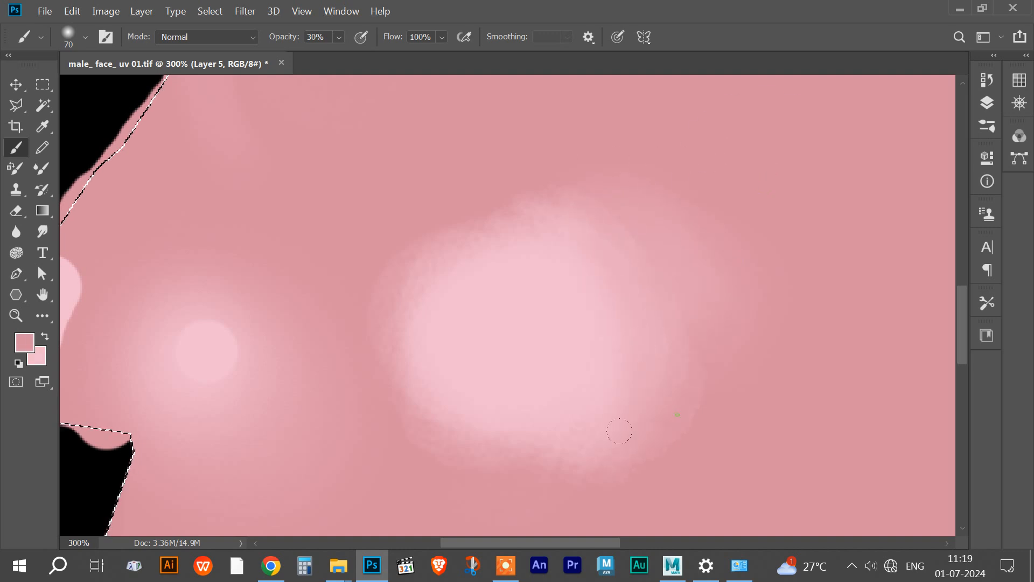
pyautogui.moveTo(422, 231)
pyautogui.mouseDown()
pyautogui.moveTo(402, 232)
pyautogui.moveTo(566, 246)
pyautogui.moveTo(560, 198)
pyautogui.moveTo(619, 344)
pyautogui.mouseUp()
# Step: Blend the hard-edged highlights on the nose and beside the nostril into the skin with a soft mid pink
pyautogui.moveTo(447, 386); pyautogui.dragTo(872, 264)
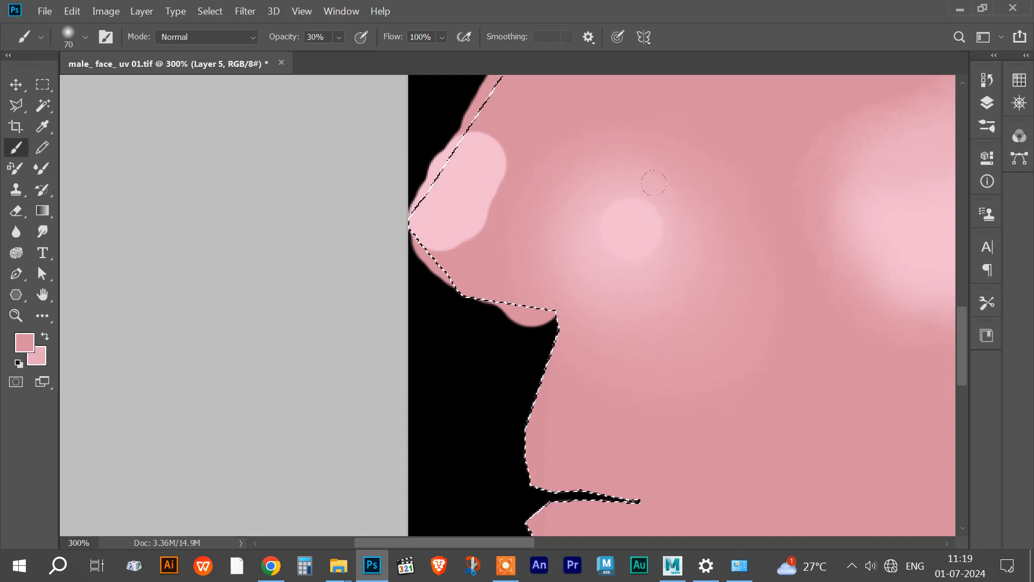
pyautogui.press('x')
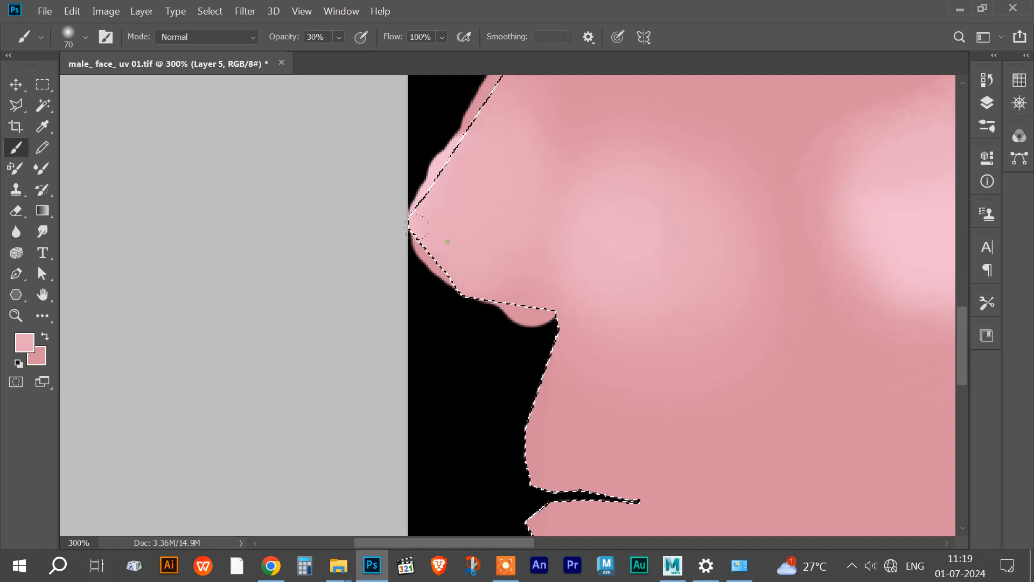
# Step: Set the foreground colour to #ffe2ec and brighten the nose tip and the highlight beside the nostril
pyautogui.click(24, 342)
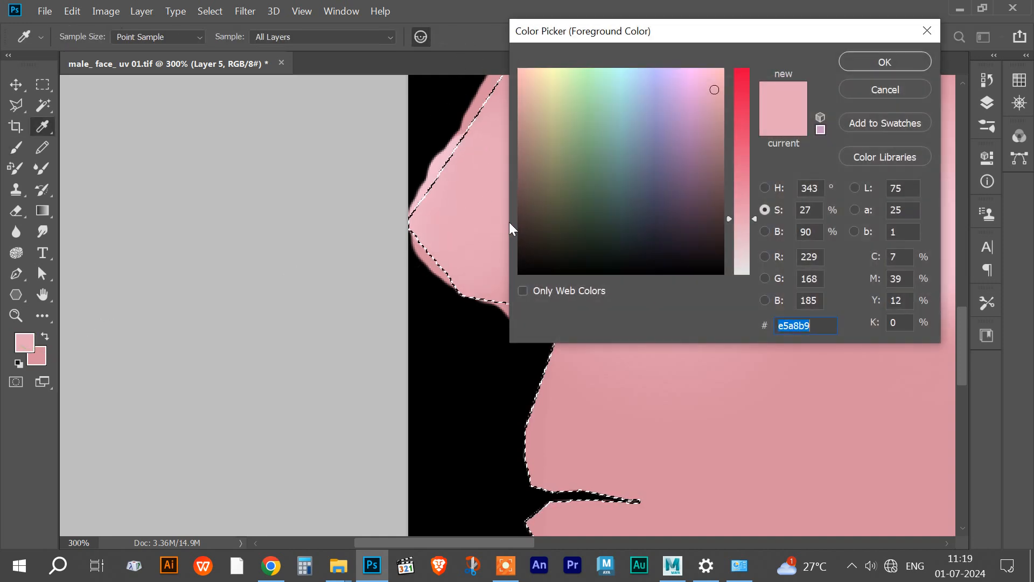
pyautogui.moveTo(706, 222); pyautogui.dragTo(724, 295)
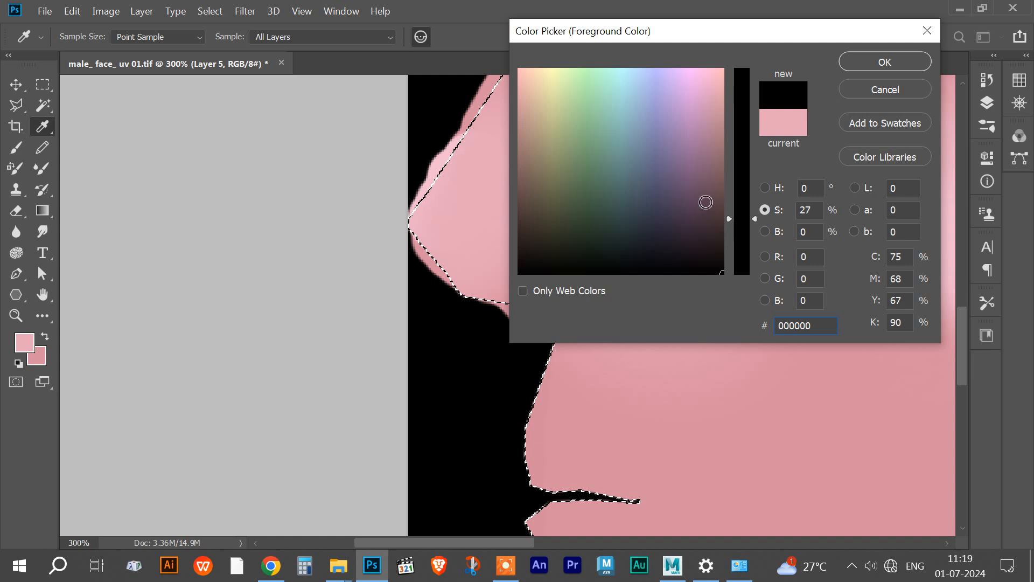
pyautogui.moveTo(706, 203); pyautogui.dragTo(713, 69)
pyautogui.moveTo(753, 219); pyautogui.dragTo(752, 251)
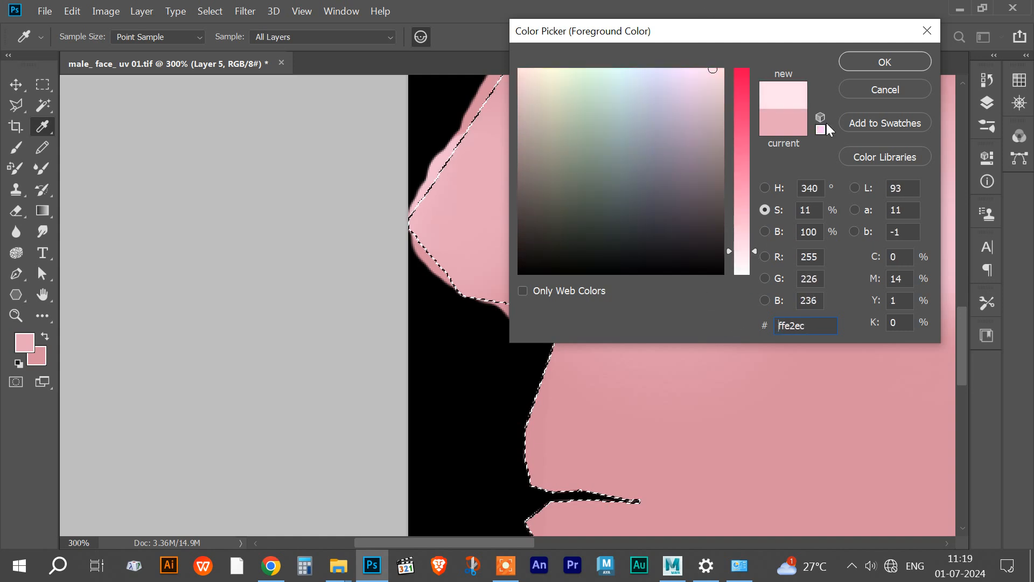
pyautogui.click(884, 63)
pyautogui.press('b')
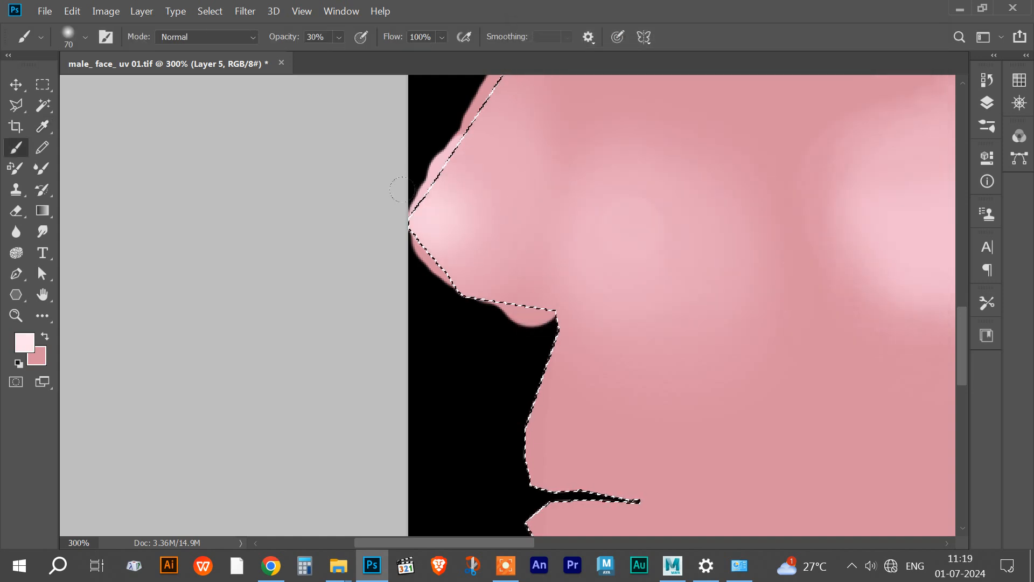
pyautogui.moveTo(664, 219); pyautogui.dragTo(613, 207)
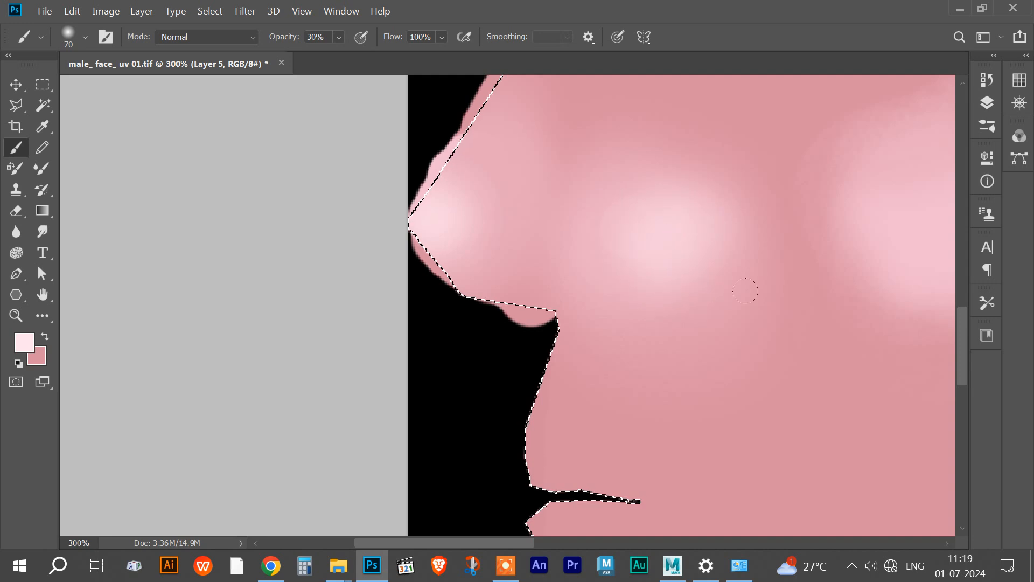
pyautogui.moveTo(811, 294)
pyautogui.mouseDown()
pyautogui.moveTo(553, 426)
pyautogui.moveTo(661, 368)
pyautogui.mouseUp()
# Step: Cover the hard-edged light spot at the nose bridge with the base pink
pyautogui.scroll(8, 665, 383)
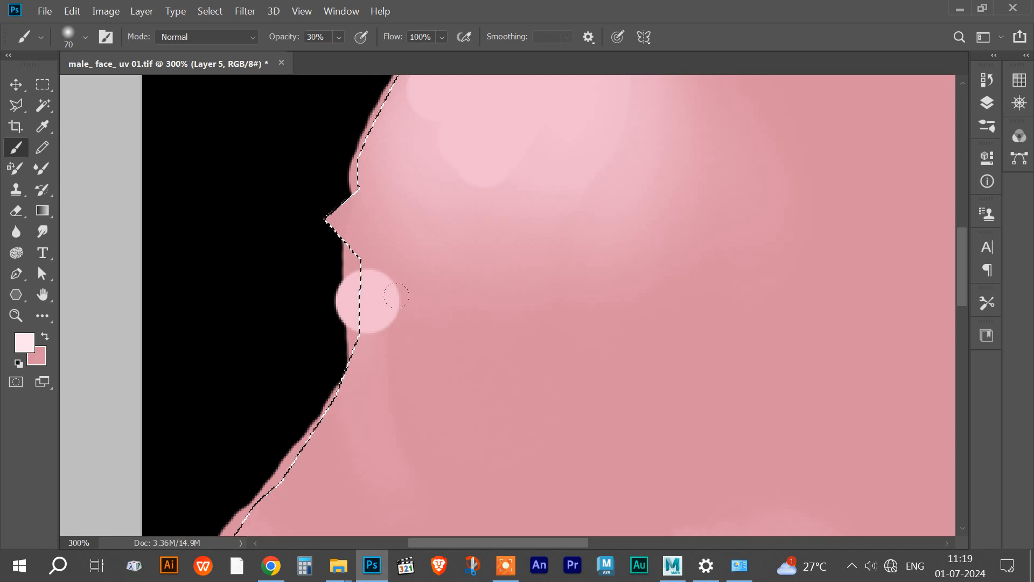
pyautogui.press('x')
pyautogui.moveTo(396, 296)
pyautogui.mouseDown()
pyautogui.moveTo(344, 262)
pyautogui.moveTo(355, 251)
pyautogui.moveTo(336, 274)
pyautogui.moveTo(345, 262)
pyautogui.moveTo(360, 273)
pyautogui.moveTo(330, 310)
pyautogui.mouseUp()
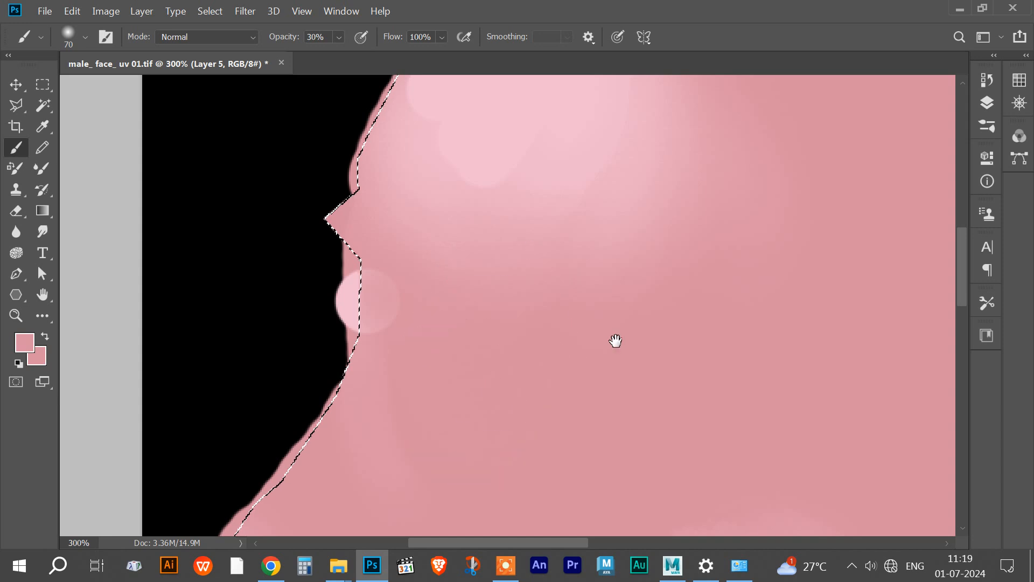
# Step: Smooth the forehead highlight's hard lower and rear edges using soft strokes of sampled pink
pyautogui.moveTo(636, 296); pyautogui.dragTo(571, 515)
pyautogui.moveTo(420, 159)
pyautogui.mouseDown()
pyautogui.moveTo(452, 199)
pyautogui.moveTo(533, 232)
pyautogui.moveTo(563, 428)
pyautogui.mouseUp()
pyautogui.moveTo(479, 428)
pyautogui.mouseDown()
pyautogui.moveTo(475, 263)
pyautogui.moveTo(513, 186)
pyautogui.mouseUp()
pyautogui.moveTo(481, 323)
pyautogui.mouseDown()
pyautogui.moveTo(504, 180)
pyautogui.moveTo(492, 148)
pyautogui.mouseUp()
pyautogui.moveTo(794, 503)
pyautogui.mouseDown()
pyautogui.moveTo(670, 266)
pyautogui.moveTo(674, 277)
pyautogui.mouseUp()
pyautogui.keyDown('alt'); pyautogui.click(529, 268); pyautogui.keyUp('alt')
pyautogui.moveTo(533, 321); pyautogui.dragTo(579, 447)
pyautogui.moveTo(474, 259); pyautogui.dragTo(507, 399)
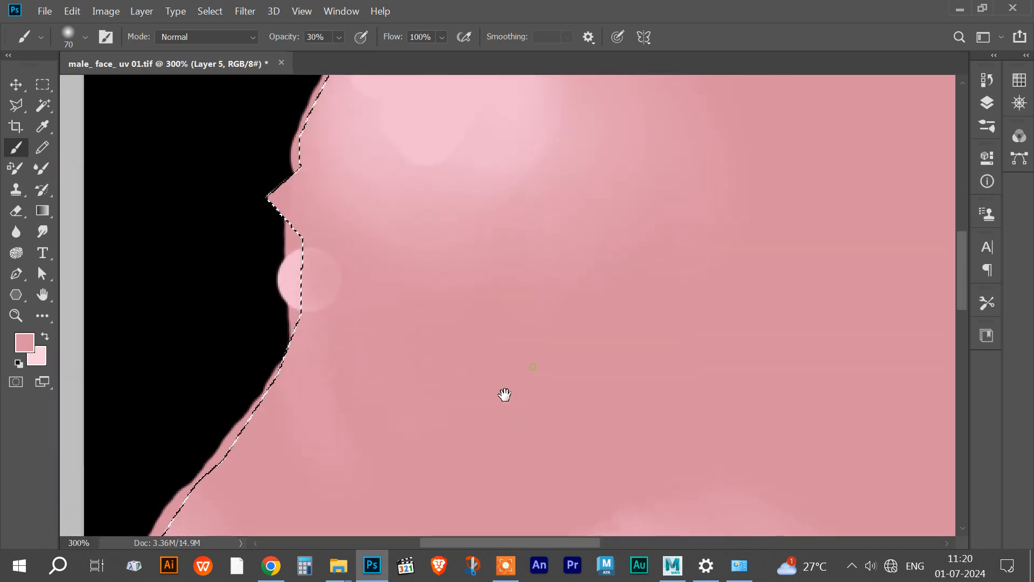
# Step: Paint a soft pale pink highlight onto the nose bridge just below the brow notch
pyautogui.press('x')
pyautogui.click(366, 337)
pyautogui.click(365, 348)
pyautogui.click(358, 377)
pyautogui.click(367, 362)
# Step: Feather the forehead highlight's rear and upper edges into the surrounding skin with sampled pinks
pyautogui.keyDown('alt'); pyautogui.click(635, 340); pyautogui.keyUp('alt')
pyautogui.moveTo(654, 231); pyautogui.dragTo(624, 424)
pyautogui.moveTo(612, 312); pyautogui.dragTo(583, 91)
pyautogui.moveTo(634, 263); pyautogui.dragTo(609, 183)
pyautogui.keyDown('alt'); pyautogui.click(576, 333); pyautogui.keyUp('alt')
pyautogui.moveTo(554, 226); pyautogui.dragTo(539, 458)
pyautogui.moveTo(518, 273); pyautogui.dragTo(557, 511)
pyautogui.moveTo(508, 316); pyautogui.dragTo(544, 357)
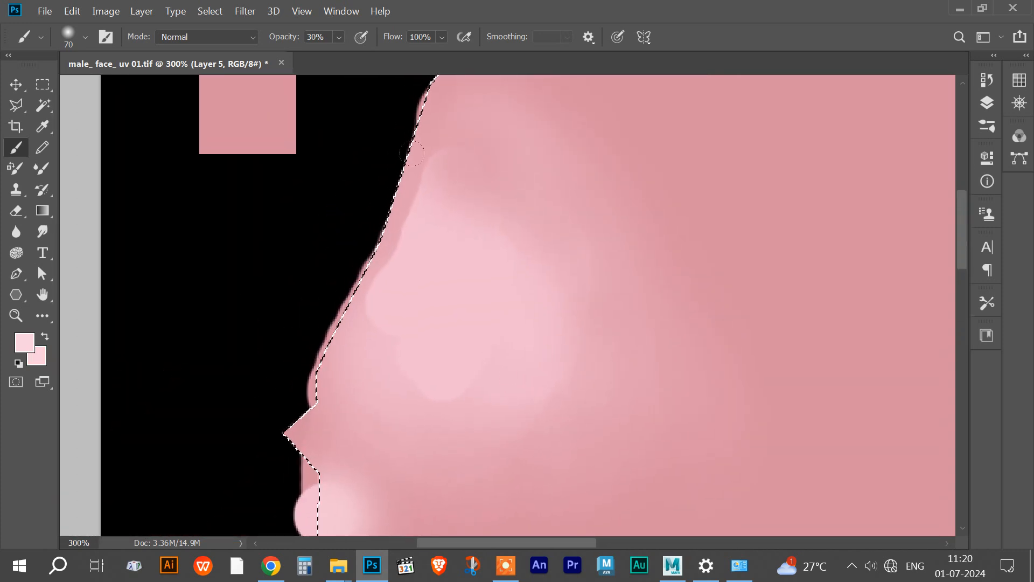
pyautogui.moveTo(431, 129)
pyautogui.mouseDown()
pyautogui.moveTo(469, 151)
pyautogui.moveTo(580, 286)
pyautogui.mouseUp()
# Step: Enlarge the Brush to 400 px at 10% opacity and build a broad pale glow from forehead to cheek
pyautogui.hotkey('ctrl', '-')
pyautogui.hotkey('ctrl', '-')
pyautogui.hotkey('ctrl', '-')
pyautogui.hotkey('ctrl', '-')
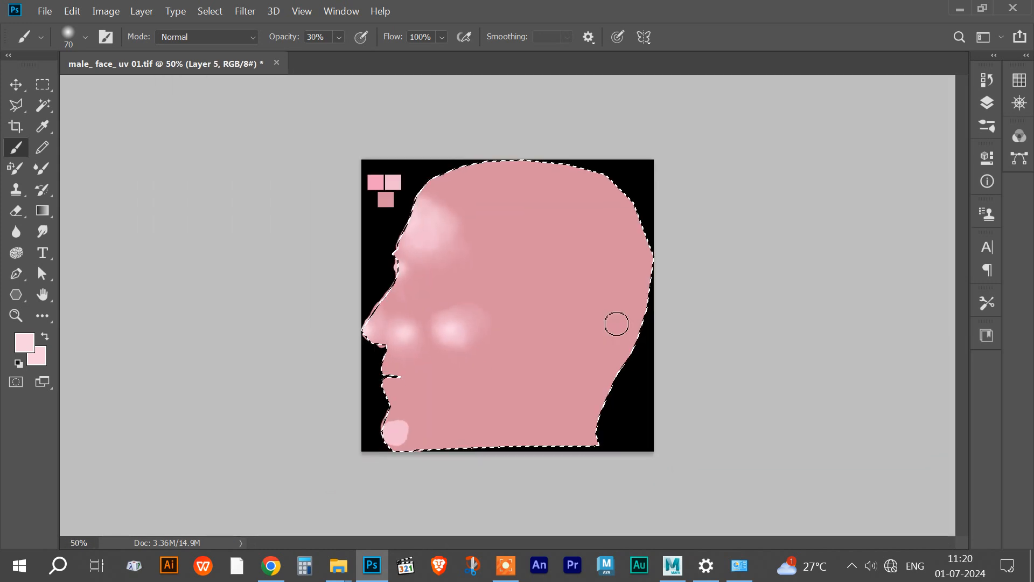
pyautogui.press(']')
pyautogui.press(']')
pyautogui.press(']')
pyautogui.press(']')
pyautogui.press(']')
pyautogui.press(']')
pyautogui.press(']')
pyautogui.press(']')
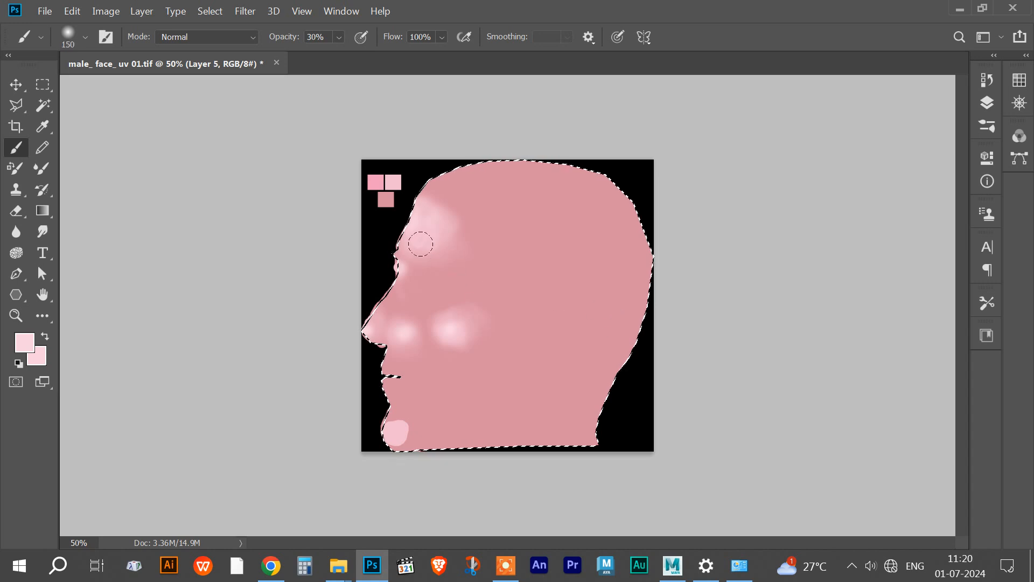
pyautogui.press(']')
pyautogui.press(']')
pyautogui.press('1')
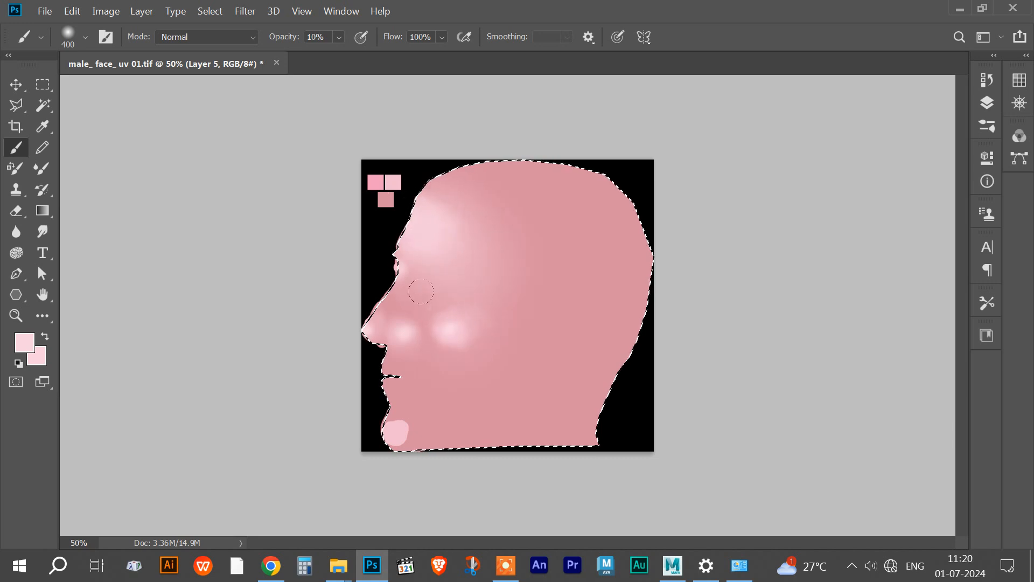
# Step: Reduce the Brush to 175 px and blend the hard-edged chin highlight with sampled pinks
pyautogui.click(395, 433)
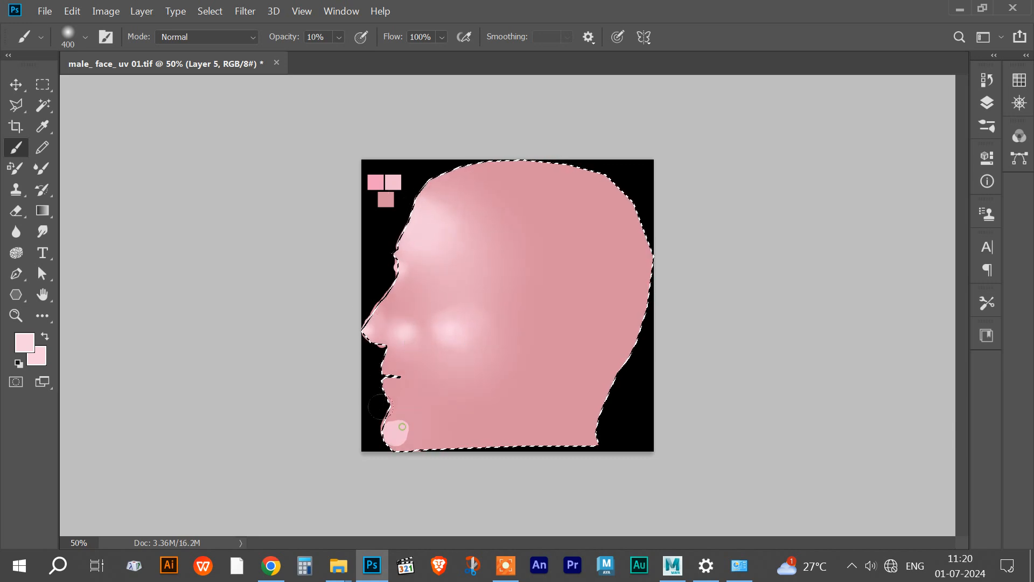
pyautogui.press('[')
pyautogui.press('[')
pyautogui.press('[')
pyautogui.press('[')
pyautogui.keyDown('alt'); pyautogui.click(397, 432); pyautogui.keyUp('alt')
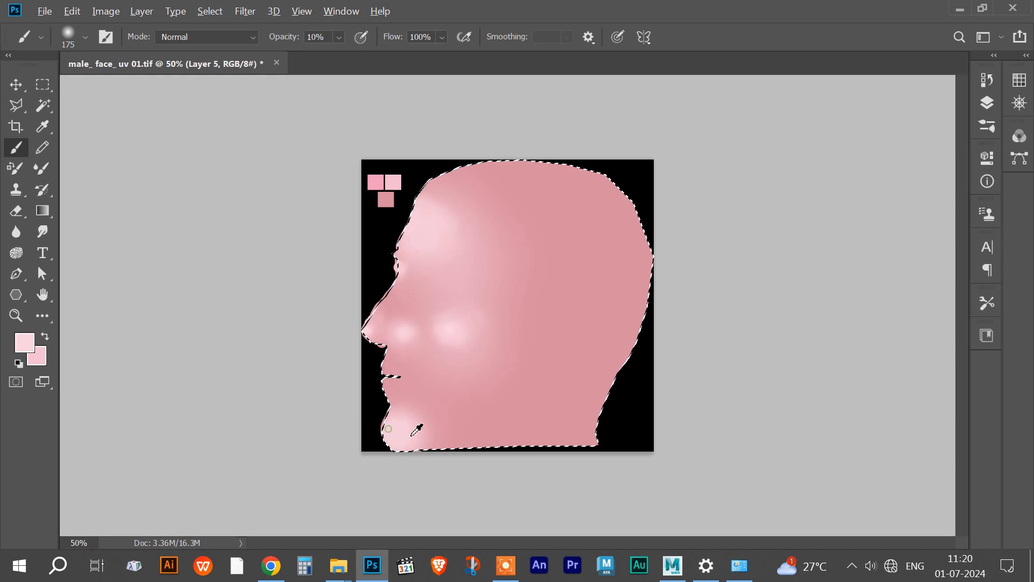
pyautogui.keyDown('alt'); pyautogui.click(438, 421); pyautogui.keyUp('alt')
pyautogui.keyDown('alt'); pyautogui.click(400, 431); pyautogui.keyUp('alt')
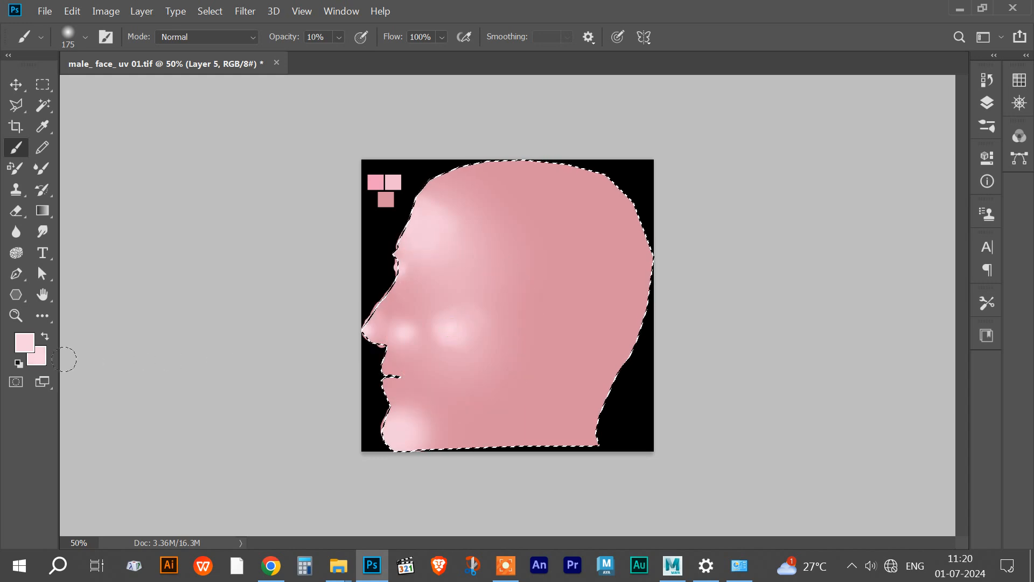
# Step: Pick a paler pink as foreground colour and brighten the chin, nose, cheek and forehead highlights
pyautogui.click(29, 350)
pyautogui.moveTo(742, 251); pyautogui.dragTo(742, 263)
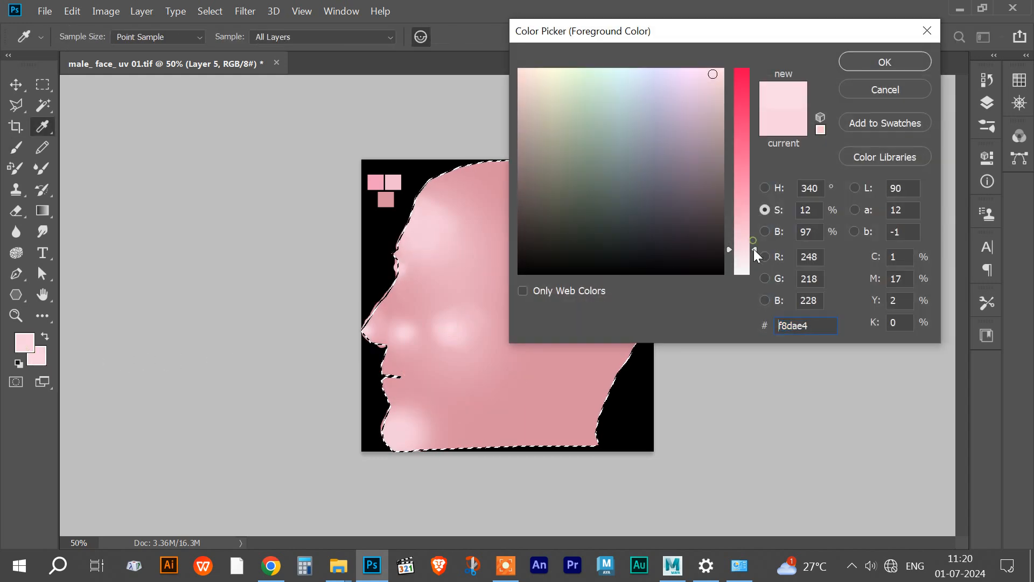
pyautogui.click(859, 65)
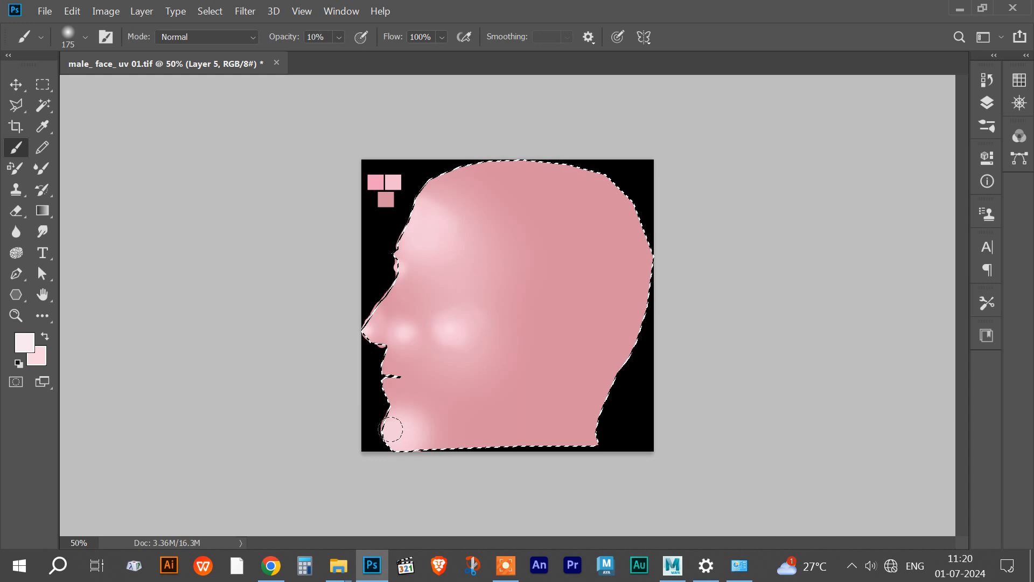
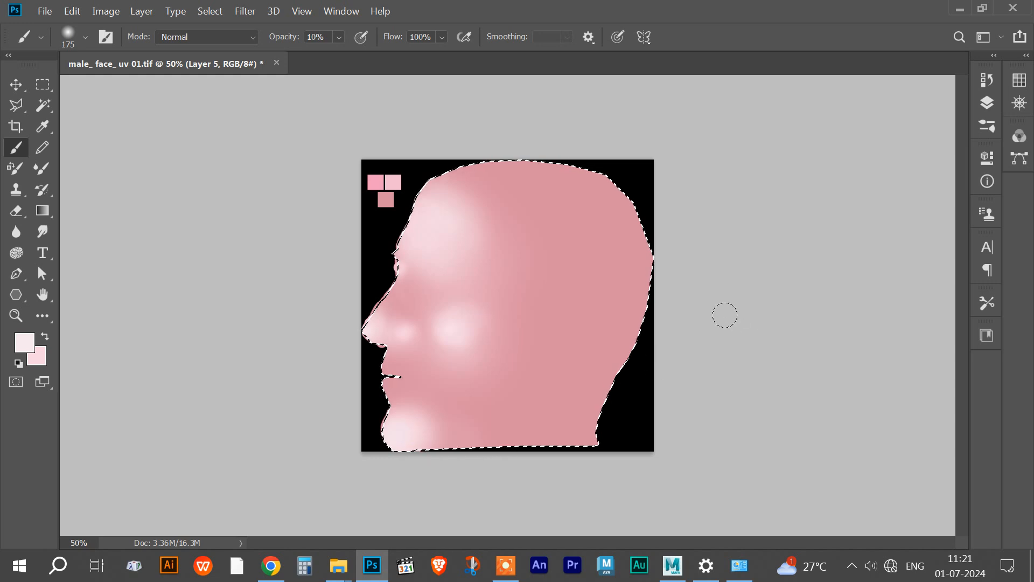
# Step: Hide the colour swatches on Layer 2 and the black background on Layer 1
pyautogui.click(991, 108)
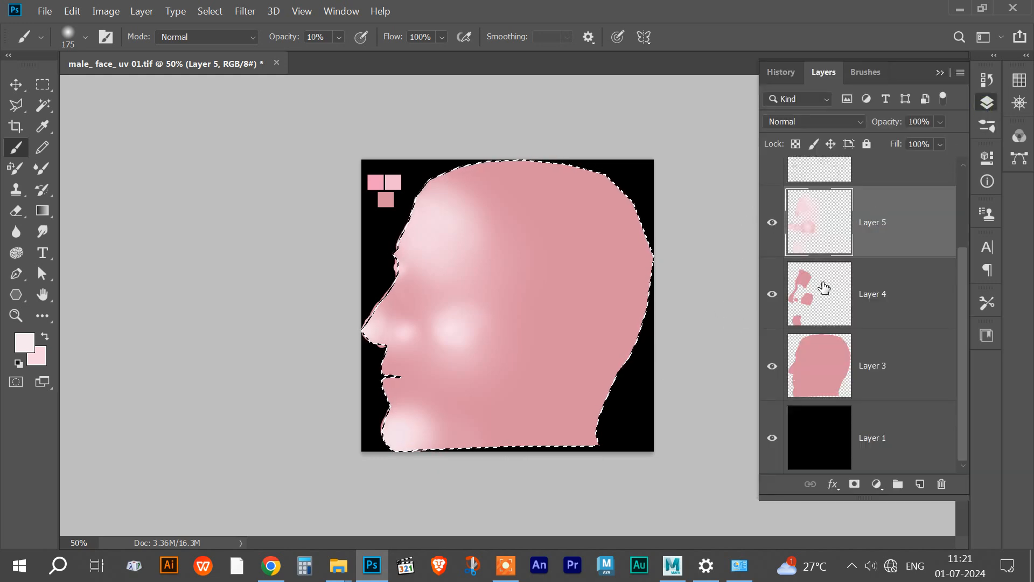
pyautogui.scroll(2, 812, 282)
pyautogui.click(772, 193)
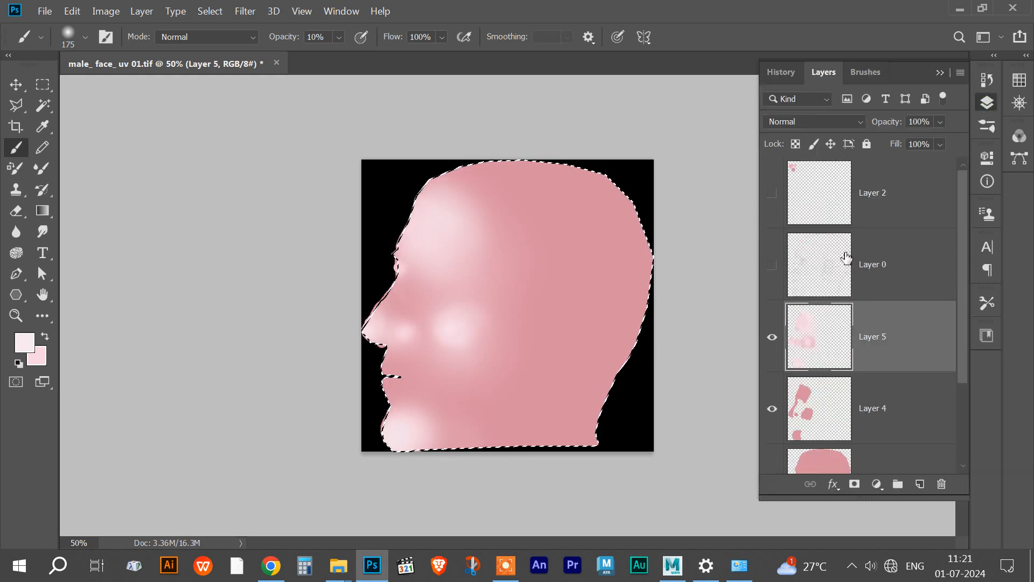
pyautogui.scroll(-2, 843, 296)
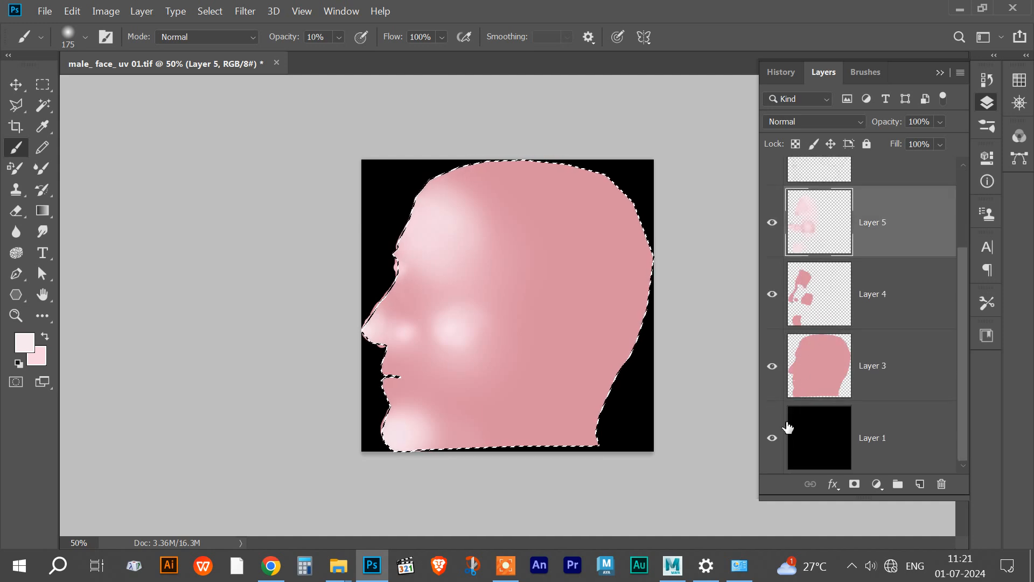
pyautogui.click(772, 437)
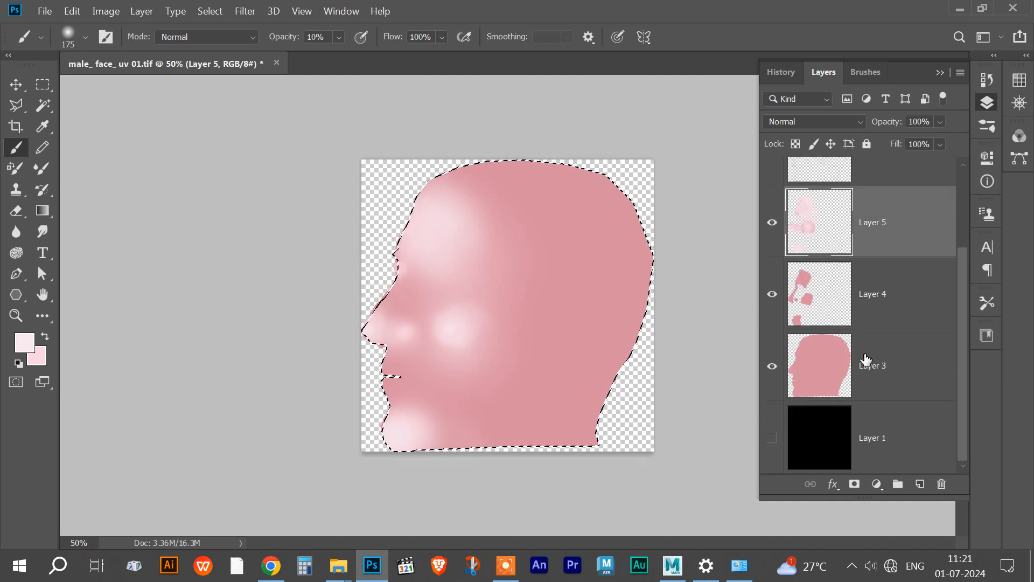
# Step: Clear the head selection and show the UV wireframe on Layer 0 over the painted face
pyautogui.scroll(2, 873, 334)
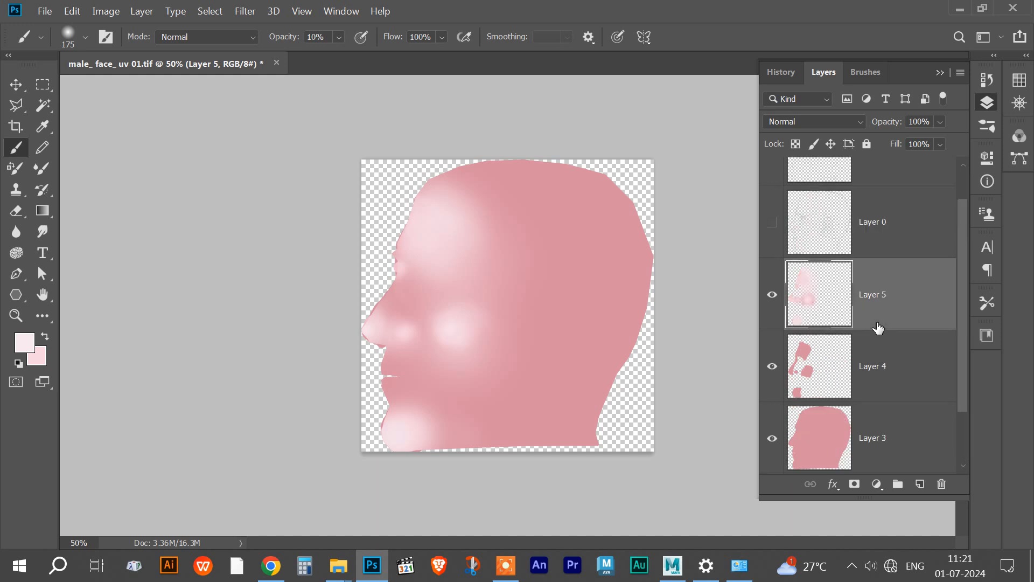
pyautogui.click(766, 267)
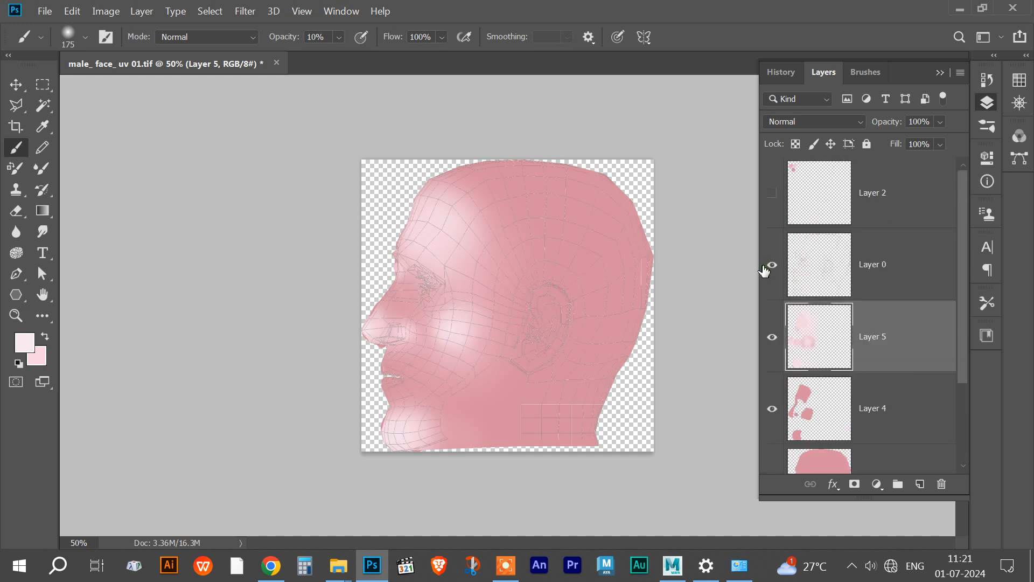
pyautogui.hotkey('ctrl', '+')
pyautogui.hotkey('ctrl', '+')
pyautogui.hotkey('ctrl', '+')
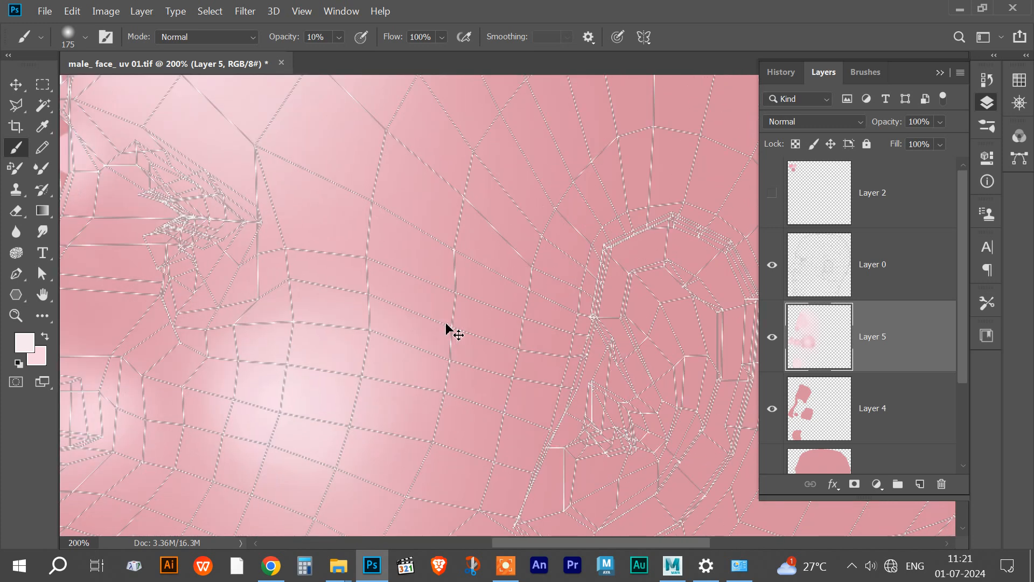
pyautogui.hotkey('ctrl', '-')
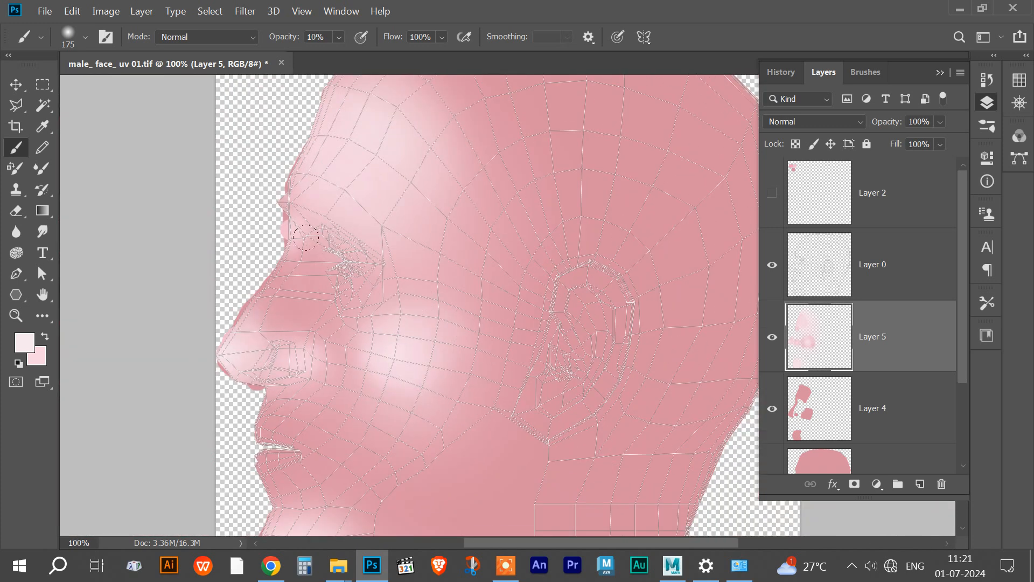
# Step: Add a new layer above Layer 5 and set the foreground colour to #b54464
pyautogui.click(919, 483)
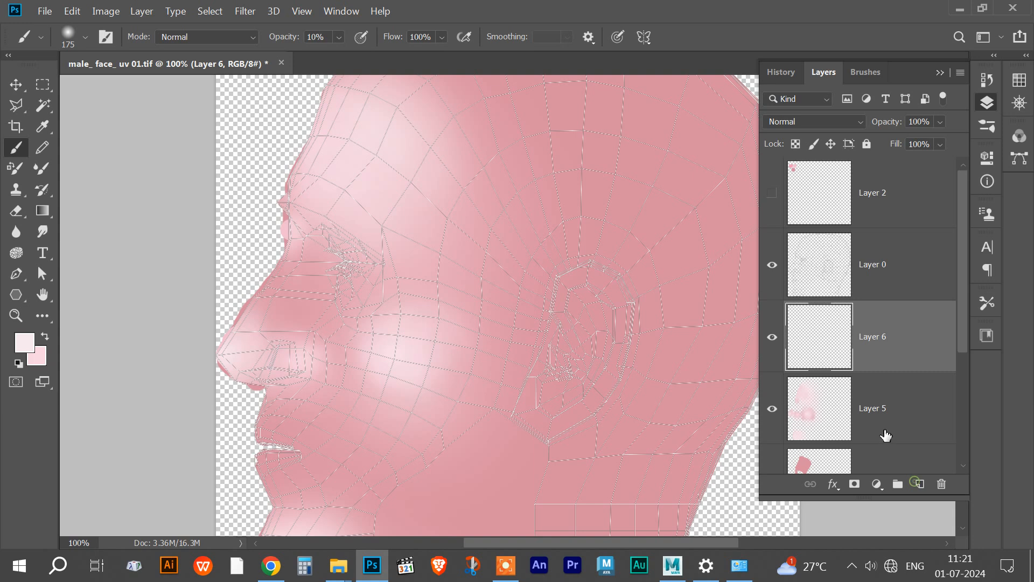
pyautogui.click(27, 344)
pyautogui.moveTo(739, 127); pyautogui.dragTo(713, 125)
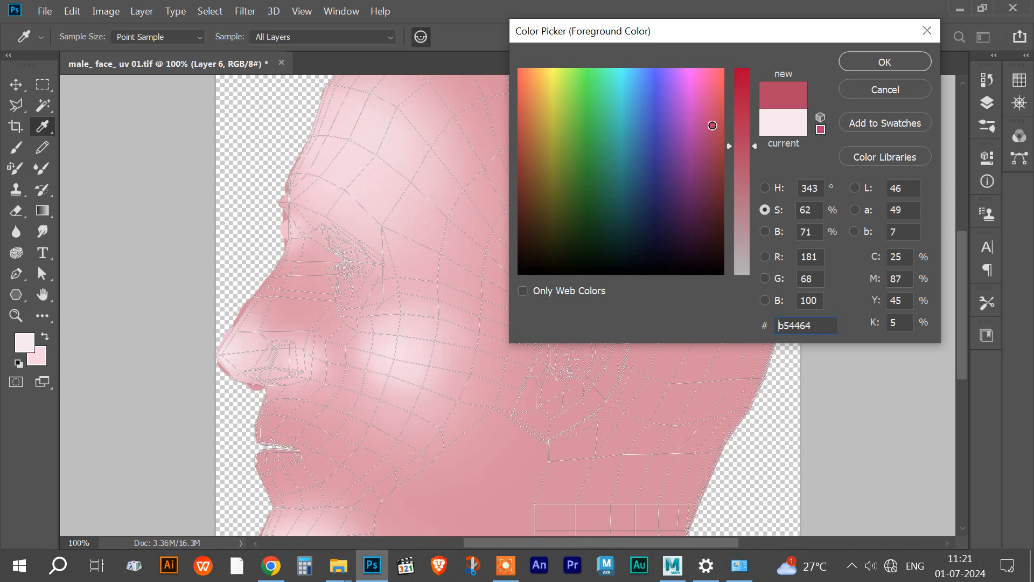
pyautogui.click(858, 63)
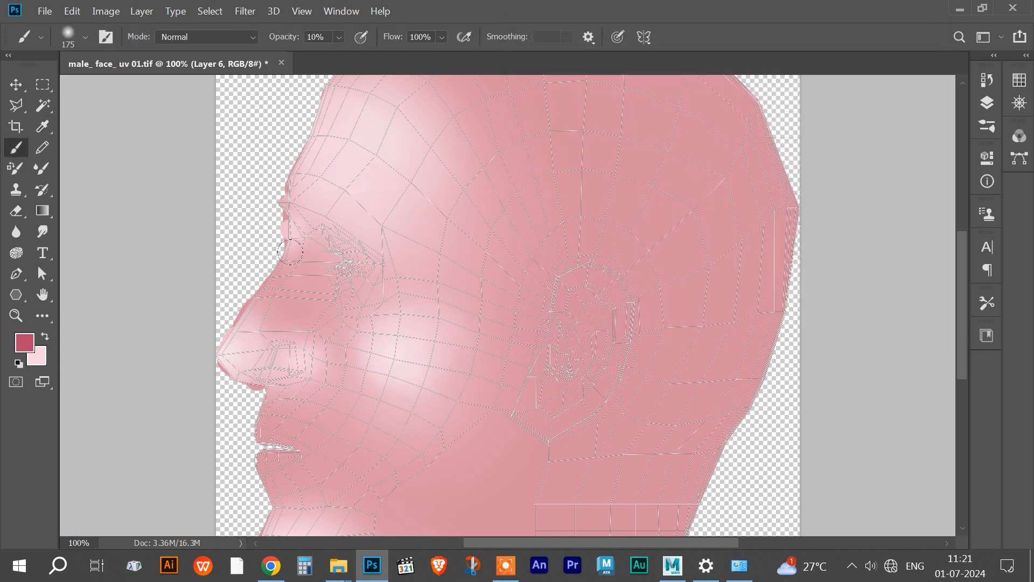
# Step: Reduce the brush size to 90 and shade the eye socket and the nostril fold in red at 10% opacity
pyautogui.press('[')
pyautogui.press('[')
pyautogui.press('[')
pyautogui.press('[')
pyautogui.moveTo(317, 261)
pyautogui.mouseDown()
pyautogui.moveTo(326, 301)
pyautogui.moveTo(381, 276)
pyautogui.mouseUp()
pyautogui.moveTo(311, 295)
pyautogui.mouseDown()
pyautogui.moveTo(350, 302)
pyautogui.moveTo(344, 295)
pyautogui.moveTo(375, 283)
pyautogui.moveTo(331, 289)
pyautogui.moveTo(349, 270)
pyautogui.moveTo(371, 279)
pyautogui.moveTo(321, 290)
pyautogui.moveTo(353, 292)
pyautogui.moveTo(329, 376)
pyautogui.moveTo(318, 351)
pyautogui.moveTo(304, 385)
pyautogui.moveTo(315, 377)
pyautogui.moveTo(263, 389)
pyautogui.moveTo(321, 364)
pyautogui.moveTo(313, 347)
pyautogui.moveTo(266, 384)
pyautogui.moveTo(303, 361)
pyautogui.moveTo(288, 386)
pyautogui.moveTo(299, 369)
pyautogui.mouseUp()
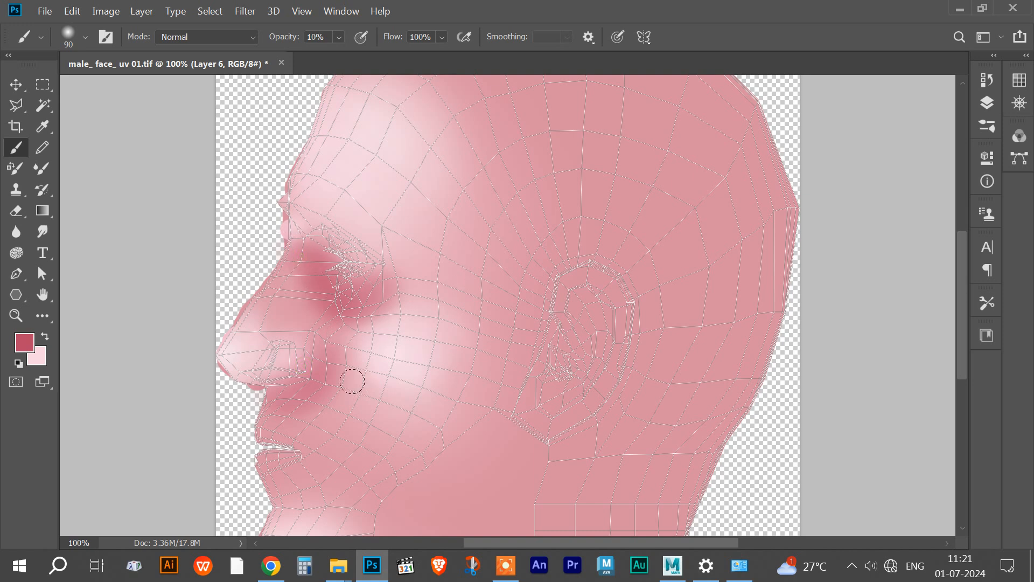
# Step: Shade the area below the lower lip, the jaw under the earlobe and the inner ear in red
pyautogui.click(455, 340)
pyautogui.moveTo(449, 345); pyautogui.dragTo(500, 236)
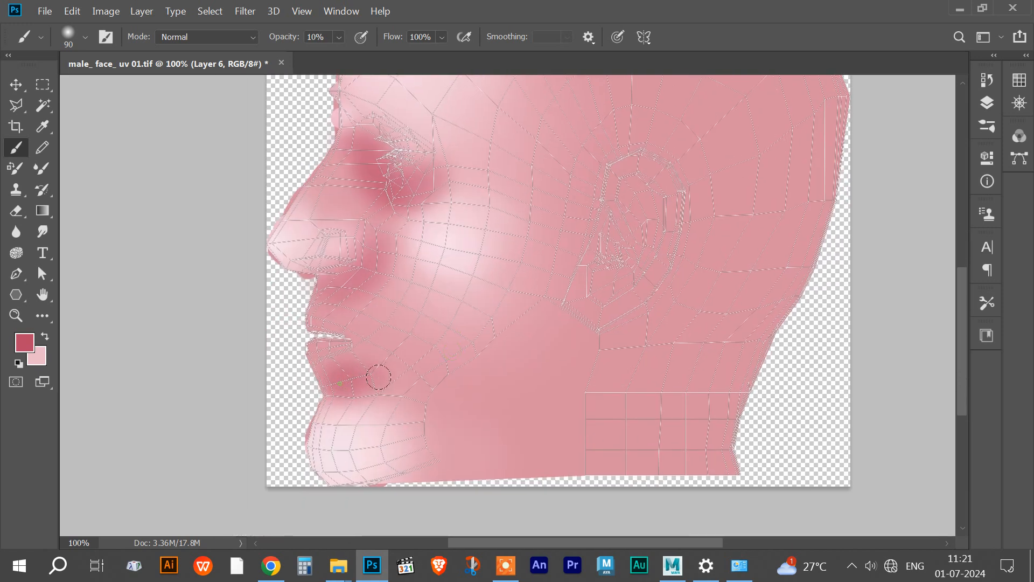
pyautogui.moveTo(550, 316)
pyautogui.mouseDown()
pyautogui.moveTo(538, 314)
pyautogui.moveTo(602, 336)
pyautogui.mouseUp()
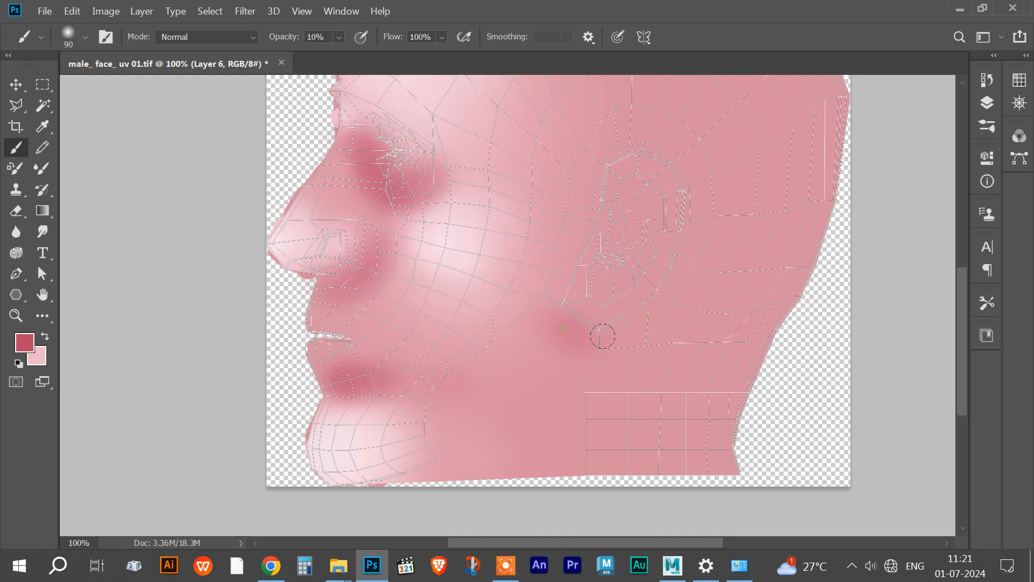
pyautogui.click(625, 333)
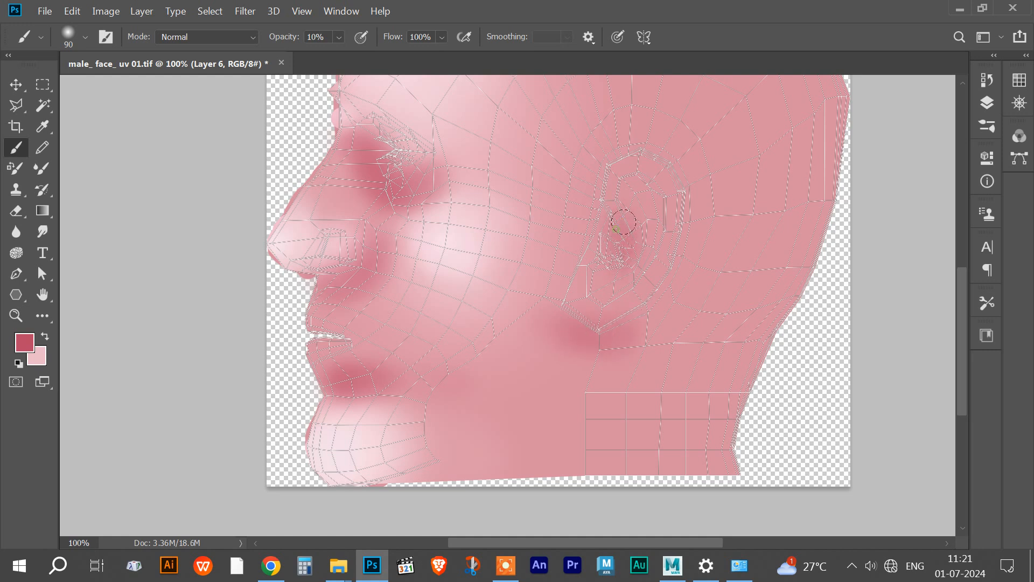
pyautogui.moveTo(622, 196); pyautogui.dragTo(637, 196)
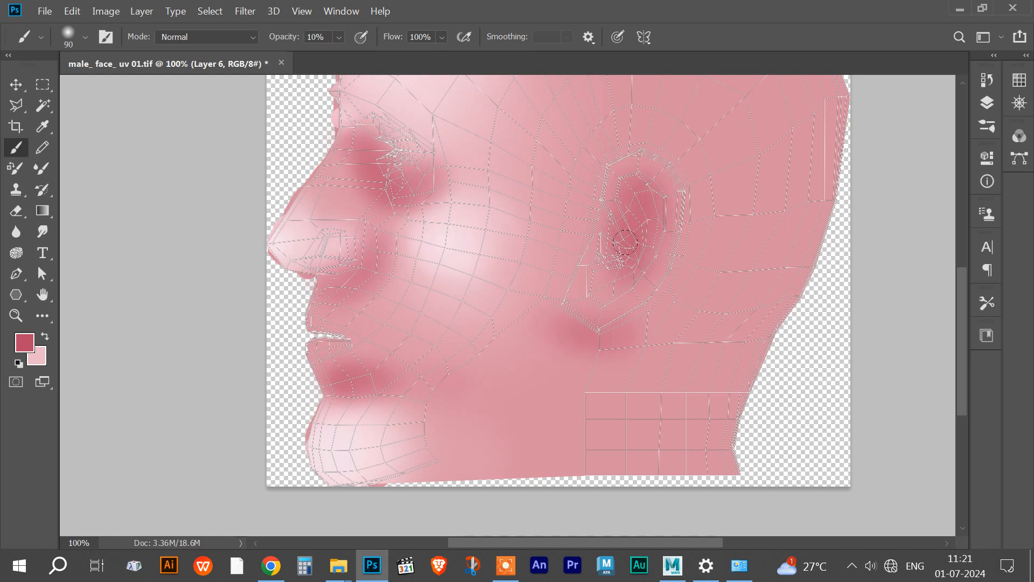
# Step: Extend the red shading to the lower ear and along the hairline from the upper forehead to the temple
pyautogui.moveTo(605, 277)
pyautogui.mouseDown()
pyautogui.moveTo(615, 233)
pyautogui.moveTo(589, 261)
pyautogui.moveTo(631, 243)
pyautogui.moveTo(604, 288)
pyautogui.moveTo(605, 312)
pyautogui.moveTo(618, 302)
pyautogui.moveTo(587, 317)
pyautogui.mouseUp()
pyautogui.moveTo(508, 206); pyautogui.dragTo(499, 233)
pyautogui.moveTo(406, 151)
pyautogui.mouseDown()
pyautogui.moveTo(501, 210)
pyautogui.moveTo(499, 240)
pyautogui.moveTo(522, 287)
pyautogui.mouseUp()
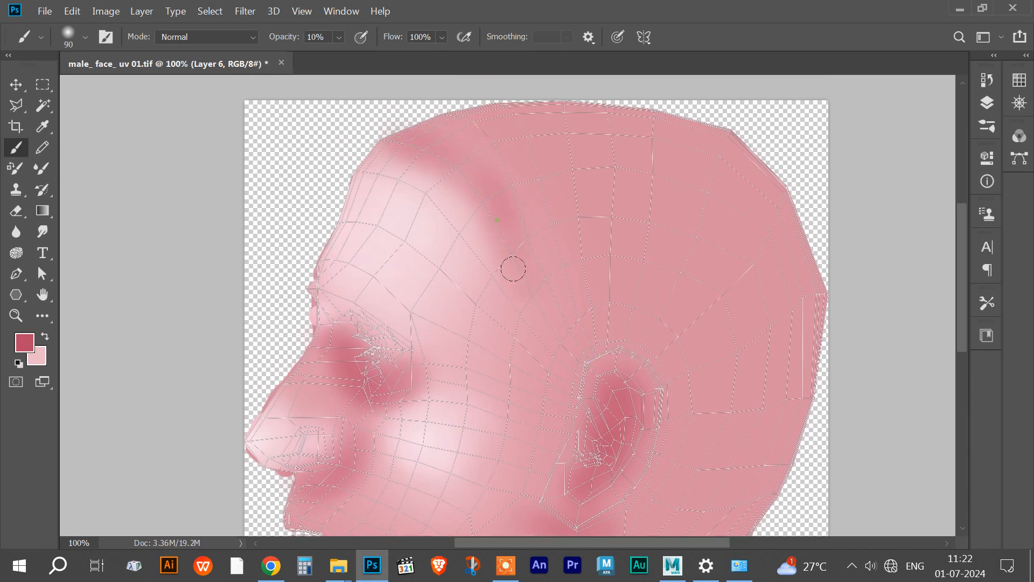
pyautogui.moveTo(419, 171)
pyautogui.mouseDown()
pyautogui.moveTo(468, 240)
pyautogui.moveTo(489, 239)
pyautogui.moveTo(502, 330)
pyautogui.moveTo(475, 228)
pyautogui.moveTo(388, 157)
pyautogui.mouseUp()
pyautogui.moveTo(385, 157)
pyautogui.mouseDown()
pyautogui.moveTo(498, 291)
pyautogui.moveTo(493, 271)
pyautogui.moveTo(496, 335)
pyautogui.mouseUp()
pyautogui.moveTo(731, 320)
pyautogui.mouseDown()
pyautogui.moveTo(727, 252)
pyautogui.moveTo(738, 263)
pyautogui.mouseUp()
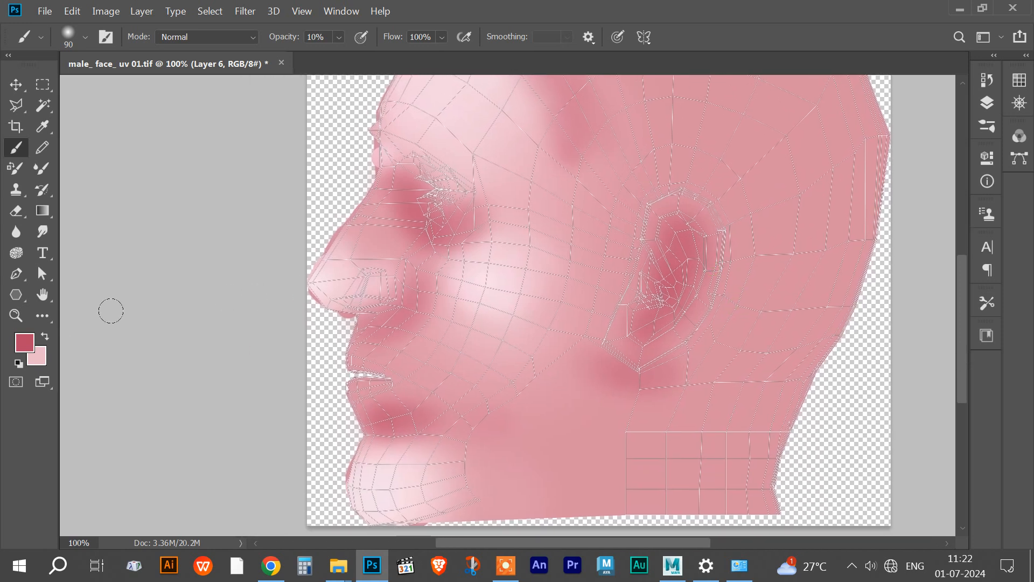
# Step: Set the foreground colour to #7f3048 and deepen the inner eye corner, the nostril fold and the chin's back edge
pyautogui.click(20, 349)
pyautogui.moveTo(713, 149); pyautogui.dragTo(714, 172)
pyautogui.click(885, 62)
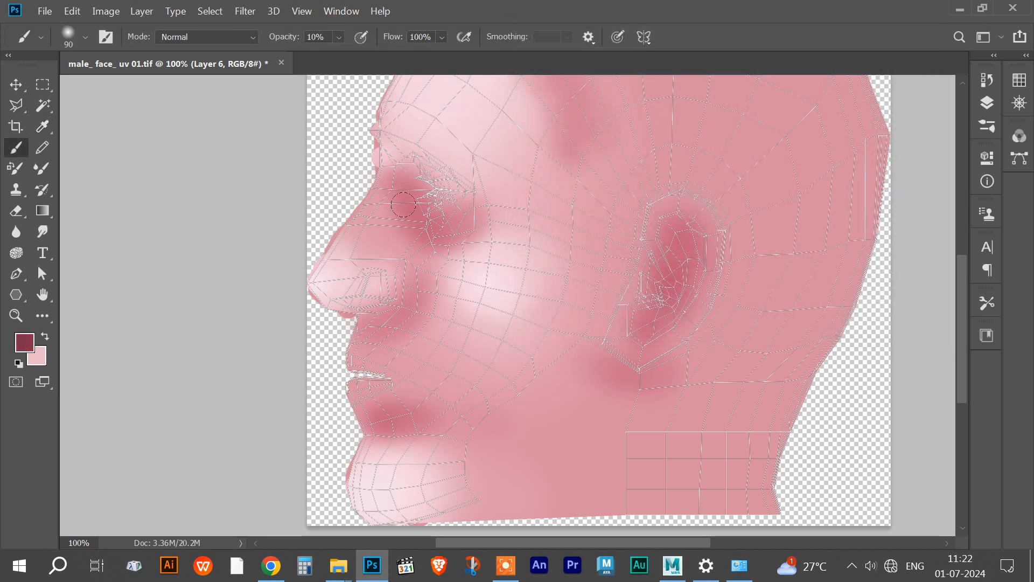
pyautogui.moveTo(388, 201)
pyautogui.mouseDown()
pyautogui.moveTo(395, 229)
pyautogui.moveTo(437, 245)
pyautogui.moveTo(401, 321)
pyautogui.moveTo(409, 395)
pyautogui.moveTo(445, 438)
pyautogui.moveTo(419, 450)
pyautogui.mouseUp()
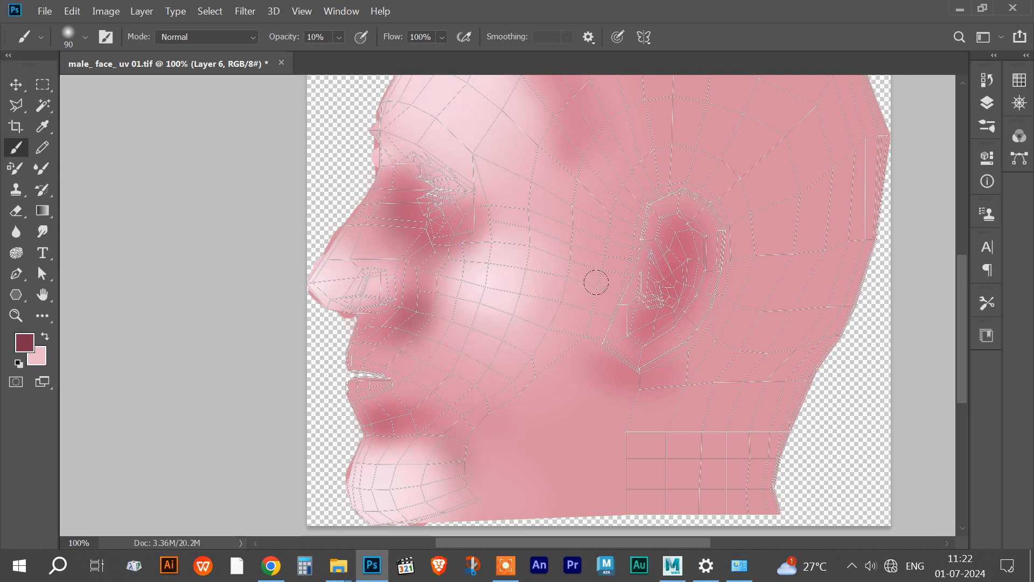
# Step: Change the foreground colour to purple #843a7e and return to the Brush tool
pyautogui.click(24, 342)
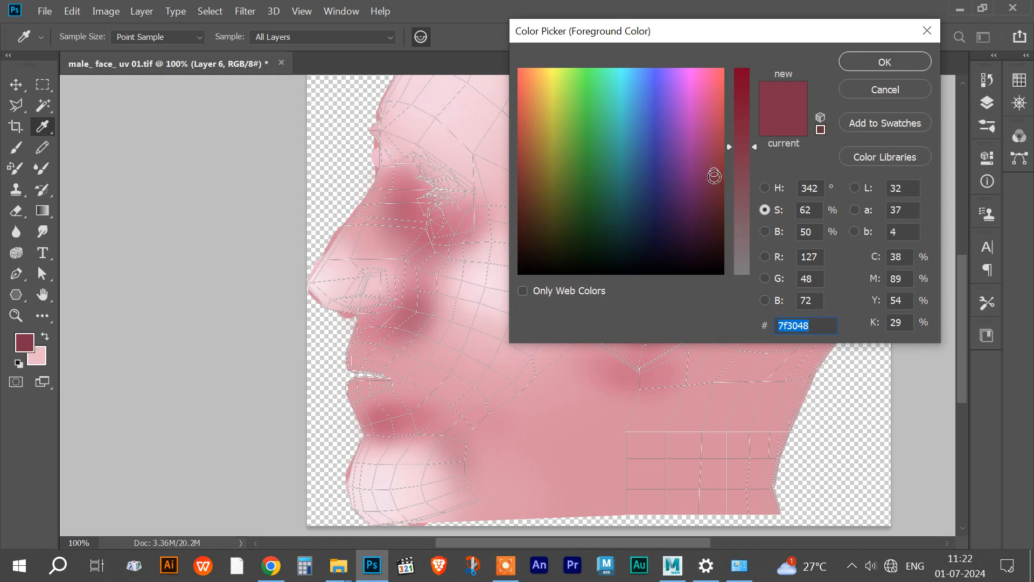
pyautogui.moveTo(716, 178)
pyautogui.mouseDown()
pyautogui.moveTo(684, 173)
pyautogui.moveTo(689, 166)
pyautogui.mouseUp()
pyautogui.moveTo(748, 151); pyautogui.dragTo(752, 158)
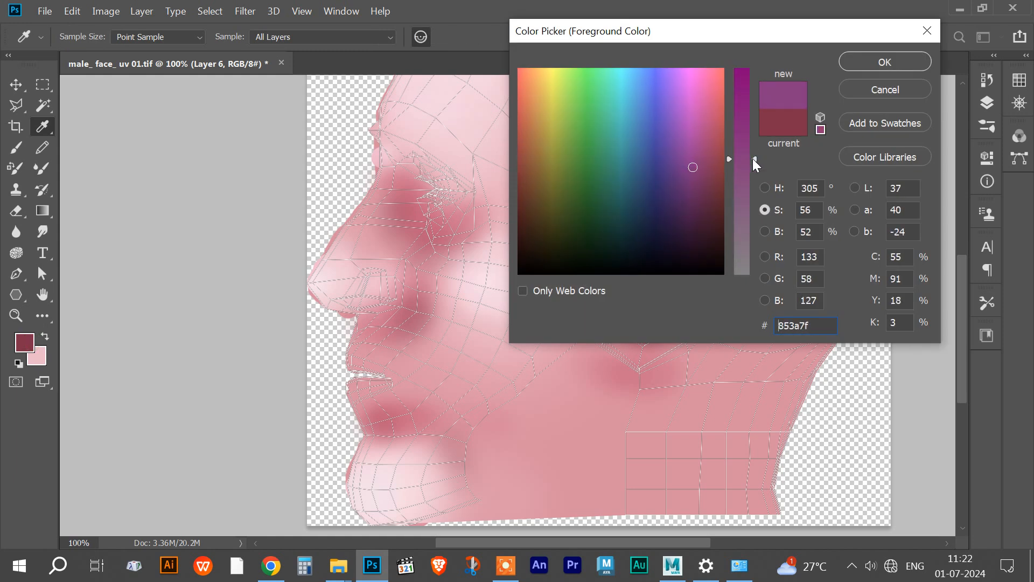
pyautogui.click(691, 165)
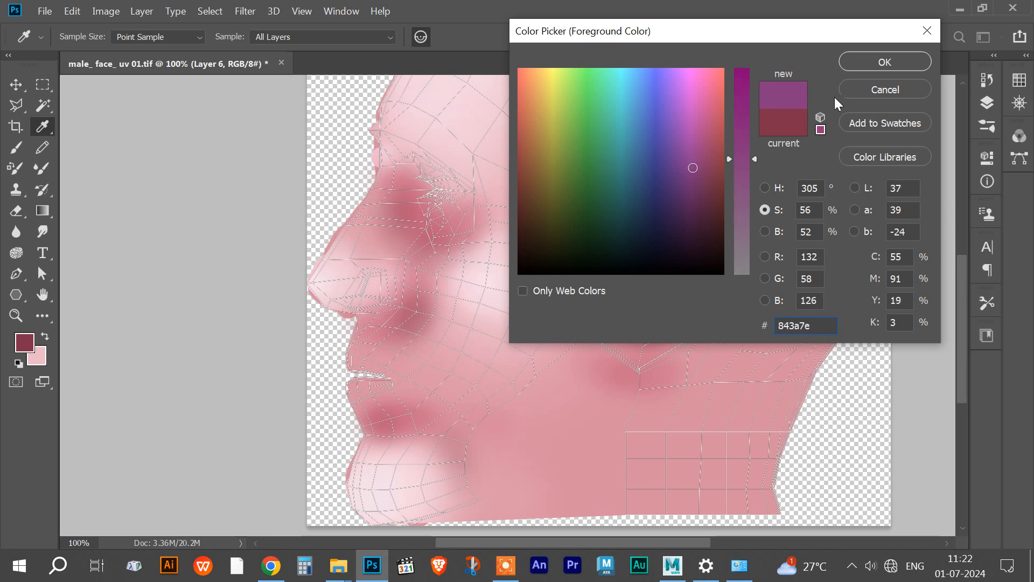
pyautogui.click(859, 67)
pyautogui.press('b')
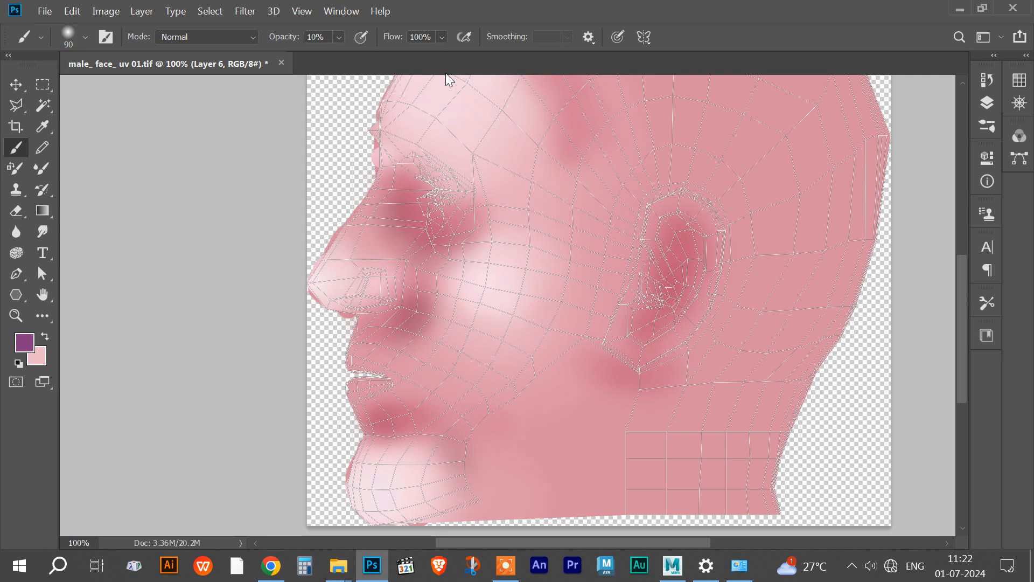
# Step: Brush faint purple shadows at 5% opacity around the eye, brow, temple, cheek, chin, front of the ear and hairline
pyautogui.press('0')
pyautogui.press('5')
pyautogui.moveTo(433, 271); pyautogui.dragTo(444, 275)
pyautogui.moveTo(373, 226); pyautogui.dragTo(373, 202)
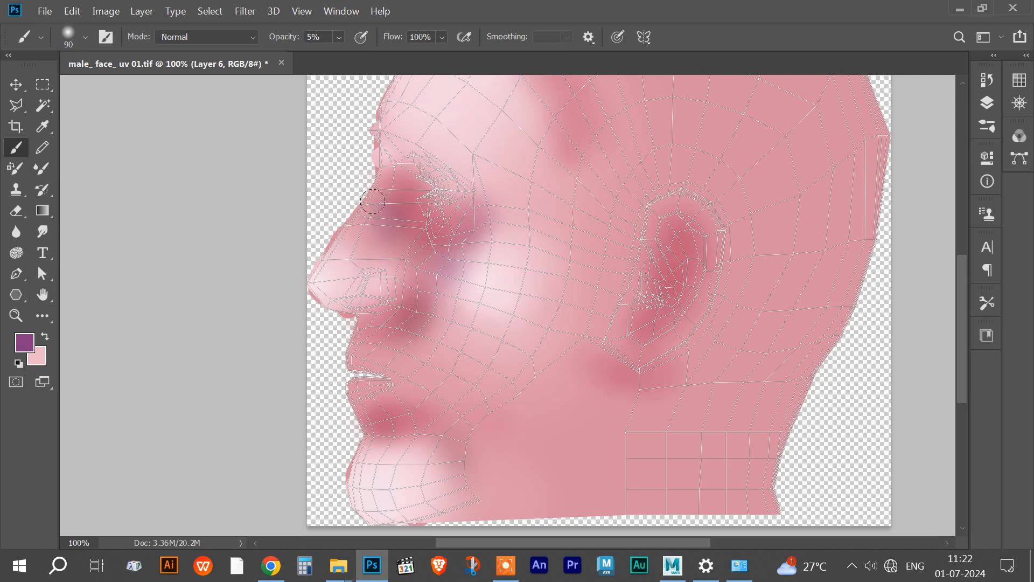
pyautogui.moveTo(394, 125)
pyautogui.mouseDown()
pyautogui.moveTo(406, 156)
pyautogui.moveTo(504, 175)
pyautogui.mouseUp()
pyautogui.moveTo(521, 117)
pyautogui.mouseDown()
pyautogui.moveTo(544, 205)
pyautogui.moveTo(542, 244)
pyautogui.moveTo(505, 261)
pyautogui.mouseUp()
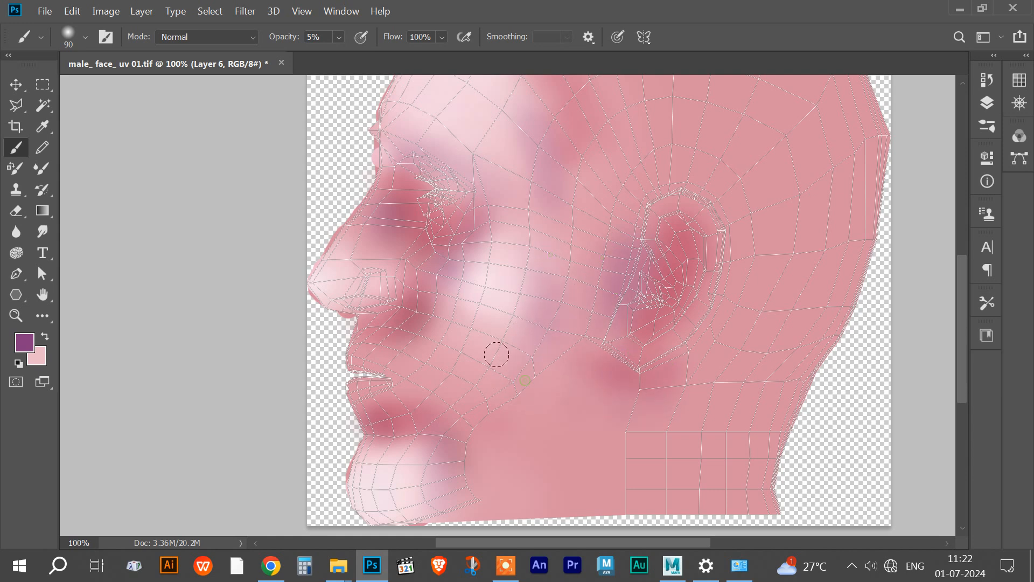
pyautogui.moveTo(426, 293); pyautogui.dragTo(467, 412)
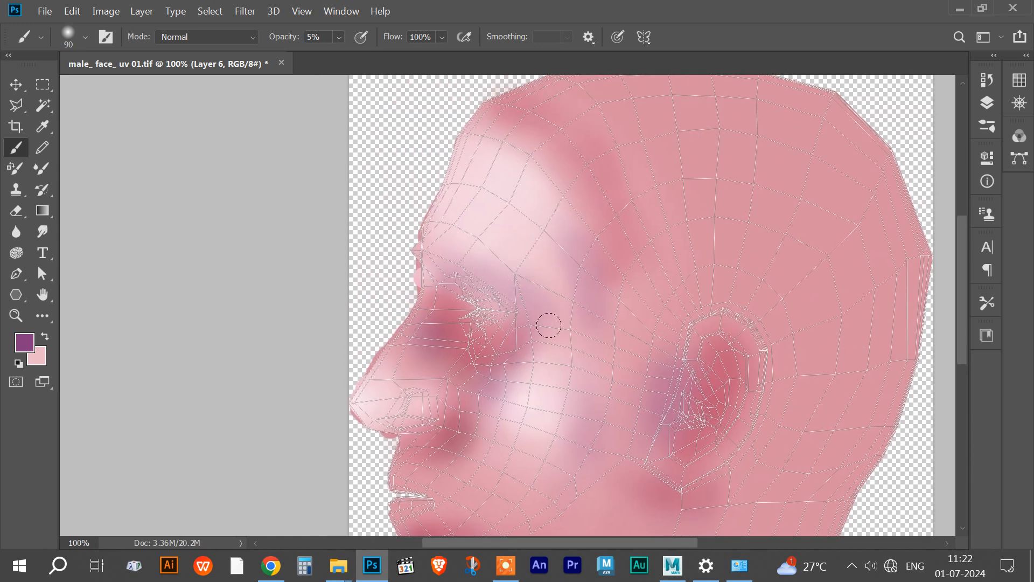
pyautogui.moveTo(534, 162)
pyautogui.mouseDown()
pyautogui.moveTo(513, 136)
pyautogui.moveTo(565, 220)
pyautogui.moveTo(559, 195)
pyautogui.moveTo(527, 167)
pyautogui.moveTo(549, 178)
pyautogui.mouseUp()
# Step: Hide the UV wireframe on Layer 0 and view the painted face without it
pyautogui.click(987, 102)
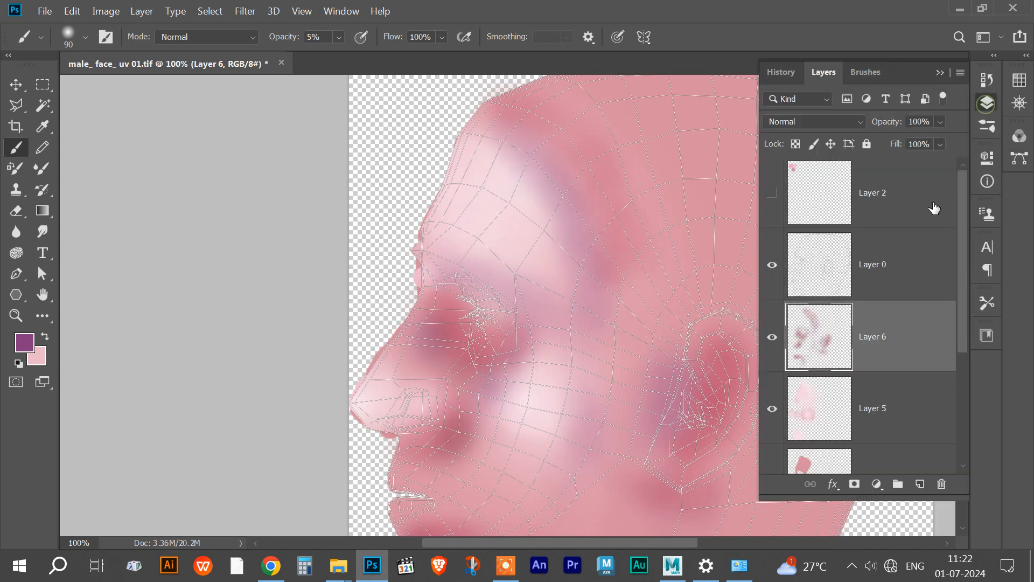
pyautogui.click(772, 265)
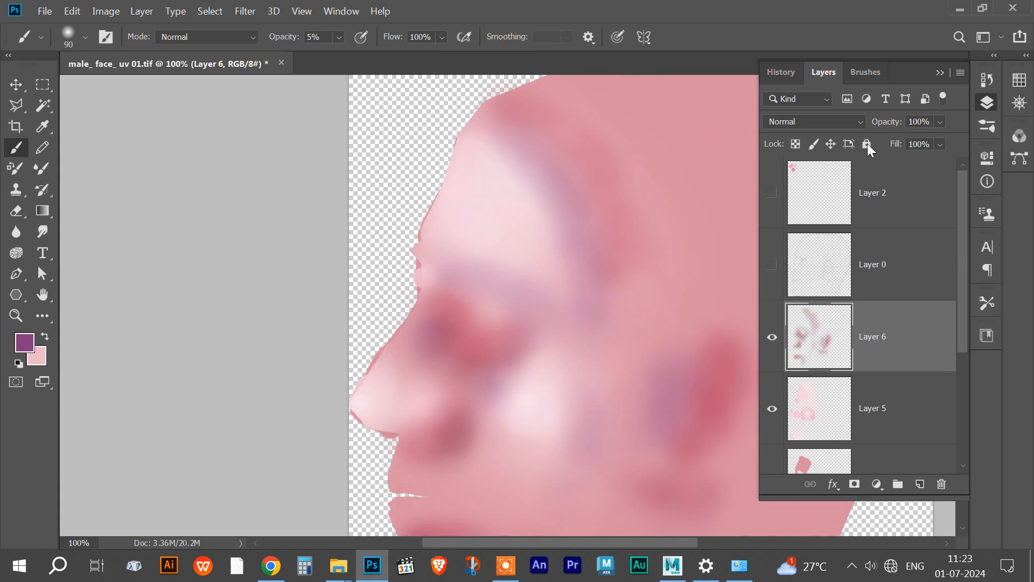
pyautogui.click(939, 73)
pyautogui.scroll(-1, 598, 265)
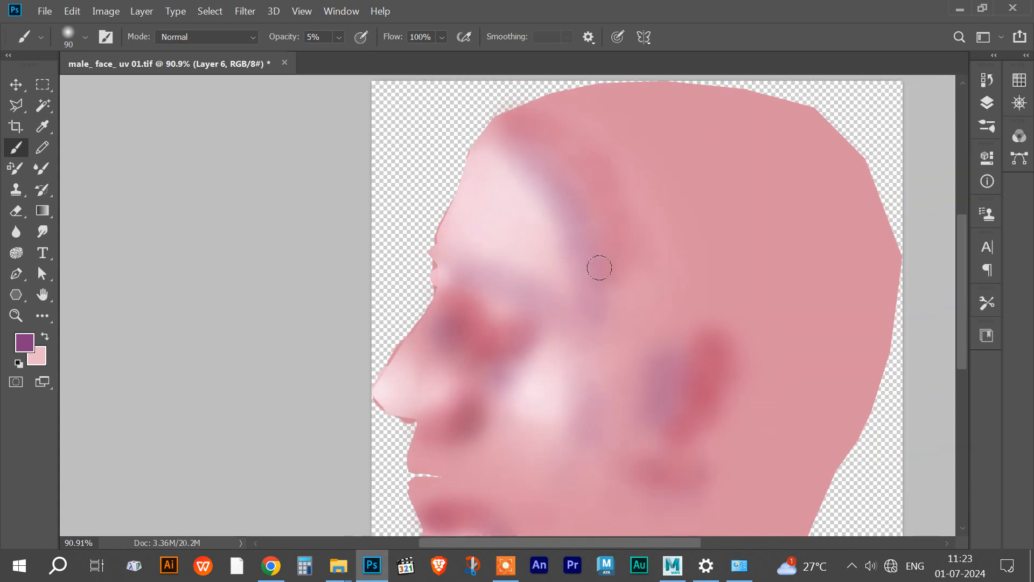
pyautogui.scroll(2, 602, 268)
pyautogui.scroll(-4, 603, 270)
# Step: Cover the dark rim along the nose bridge with pale pink, using a size 25 brush at 40% opacity
pyautogui.hotkey('ctrl', '+')
pyautogui.hotkey('ctrl', '+')
pyautogui.hotkey('ctrl', '+')
pyautogui.hotkey('ctrl', '+')
pyautogui.moveTo(353, 324); pyautogui.dragTo(595, 374)
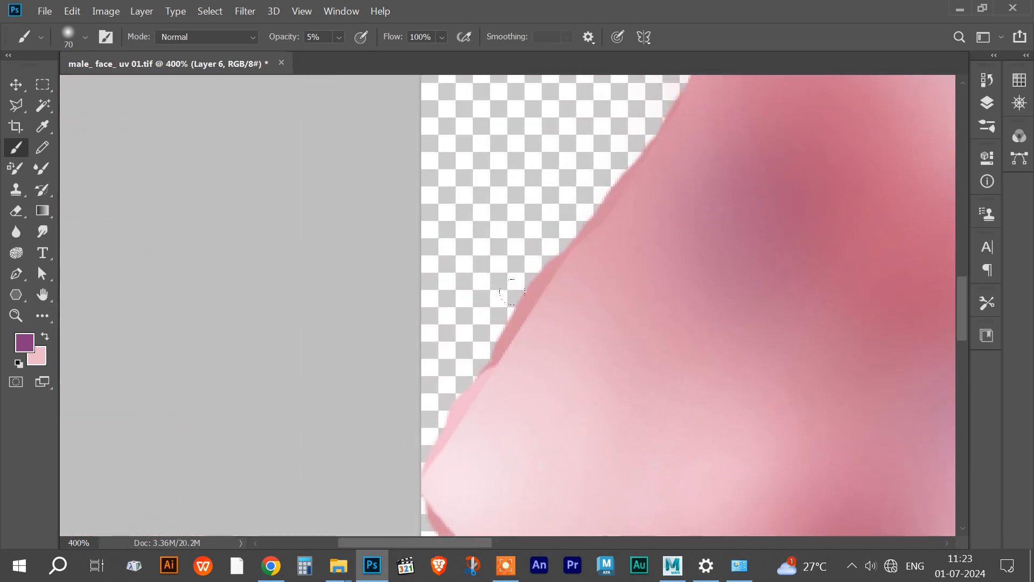
pyautogui.press('[')
pyautogui.press('[')
pyautogui.press('x')
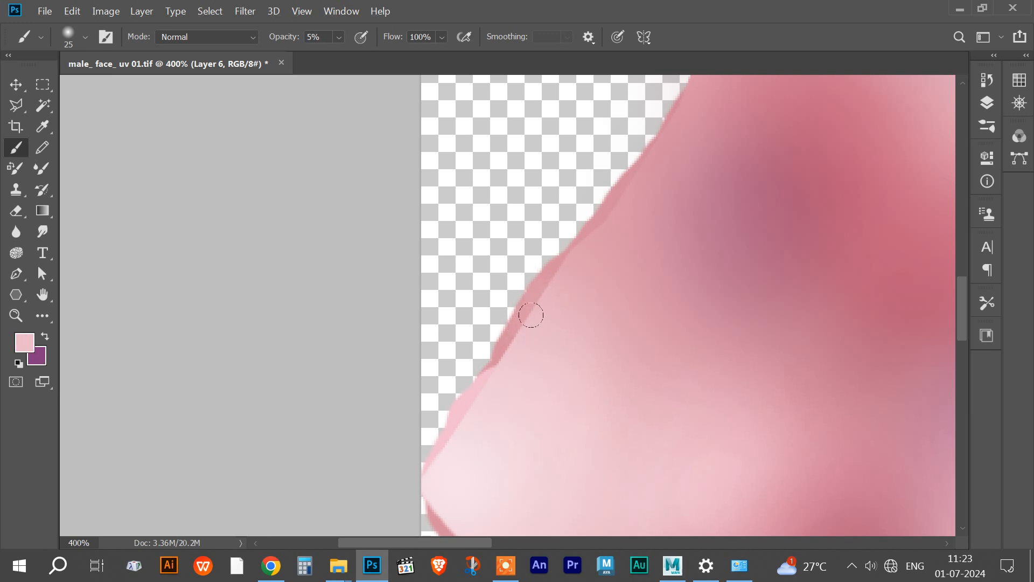
pyautogui.press('1')
pyautogui.moveTo(528, 314)
pyautogui.mouseDown()
pyautogui.moveTo(536, 292)
pyautogui.moveTo(552, 294)
pyautogui.moveTo(531, 291)
pyautogui.moveTo(503, 342)
pyautogui.moveTo(597, 205)
pyautogui.moveTo(541, 286)
pyautogui.mouseUp()
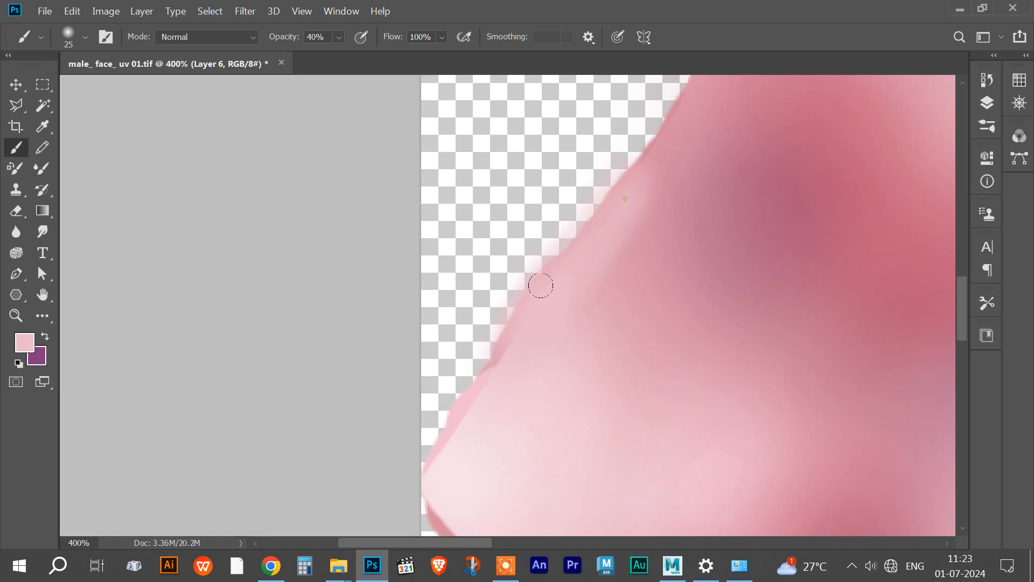
# Step: Sample nearby skin tones and blend the profile edge from the nose bridge up to the brow
pyautogui.keyDown('alt'); pyautogui.click(662, 201); pyautogui.keyUp('alt')
pyautogui.press('x')
pyautogui.moveTo(652, 194)
pyautogui.mouseDown()
pyautogui.moveTo(644, 142)
pyautogui.moveTo(575, 247)
pyautogui.moveTo(636, 191)
pyautogui.moveTo(562, 299)
pyautogui.moveTo(588, 241)
pyautogui.moveTo(511, 326)
pyautogui.moveTo(540, 284)
pyautogui.moveTo(455, 401)
pyautogui.moveTo(435, 487)
pyautogui.mouseUp()
pyautogui.moveTo(589, 350); pyautogui.dragTo(517, 457)
pyautogui.moveTo(637, 226); pyautogui.dragTo(533, 449)
pyautogui.moveTo(534, 279)
pyautogui.mouseDown()
pyautogui.moveTo(515, 237)
pyautogui.moveTo(524, 291)
pyautogui.moveTo(525, 383)
pyautogui.mouseUp()
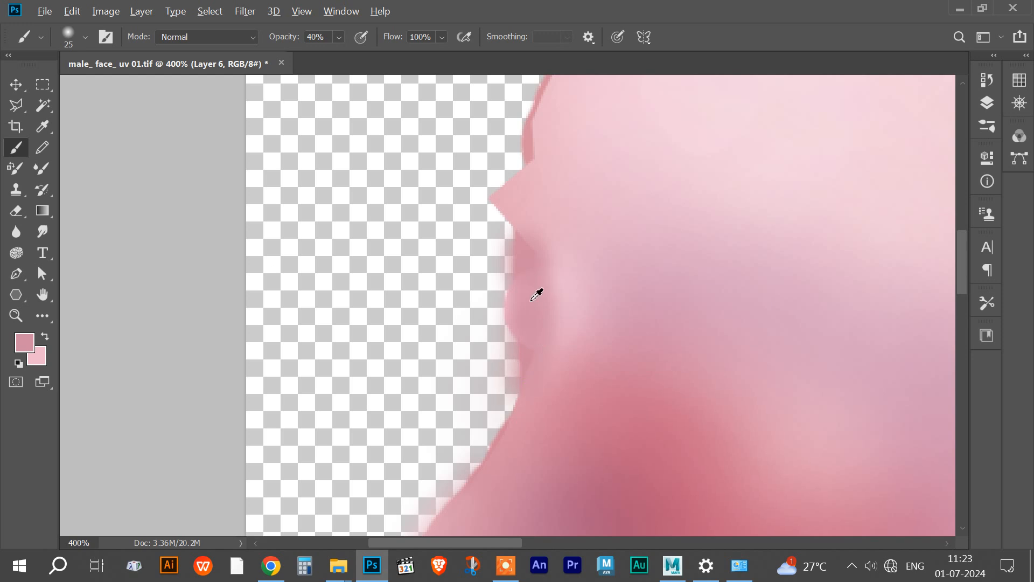
# Step: Soften the patch between nose bridge and brow with sampled pinks, lowering the brush opacity to 20%
pyautogui.keyDown('alt'); pyautogui.click(584, 296); pyautogui.keyUp('alt')
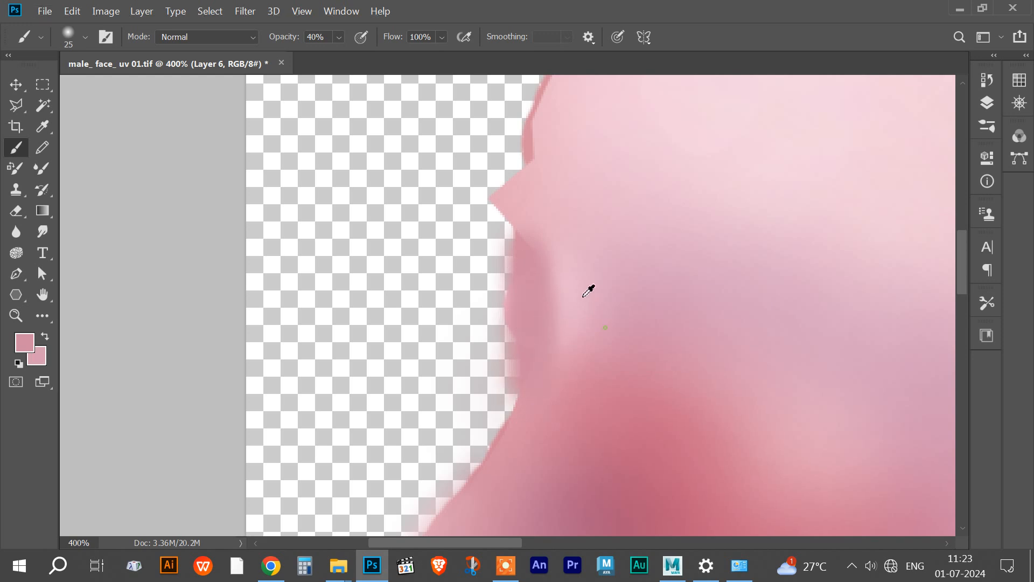
pyautogui.moveTo(589, 294); pyautogui.dragTo(550, 302)
pyautogui.keyDown('alt'); pyautogui.click(568, 261); pyautogui.keyUp('alt')
pyautogui.press('x')
pyautogui.press('2')
pyautogui.press('F1')
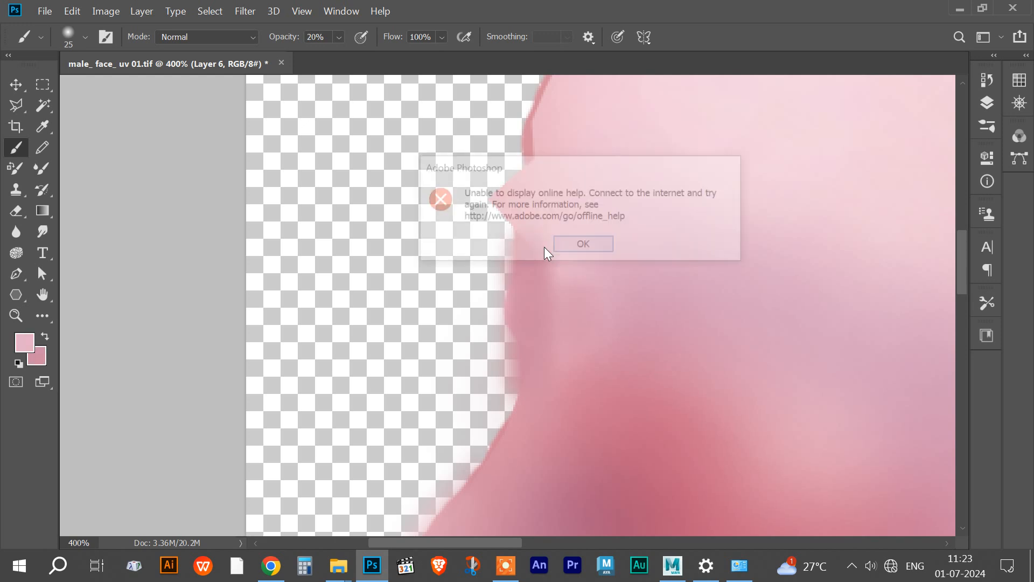
pyautogui.click(571, 243)
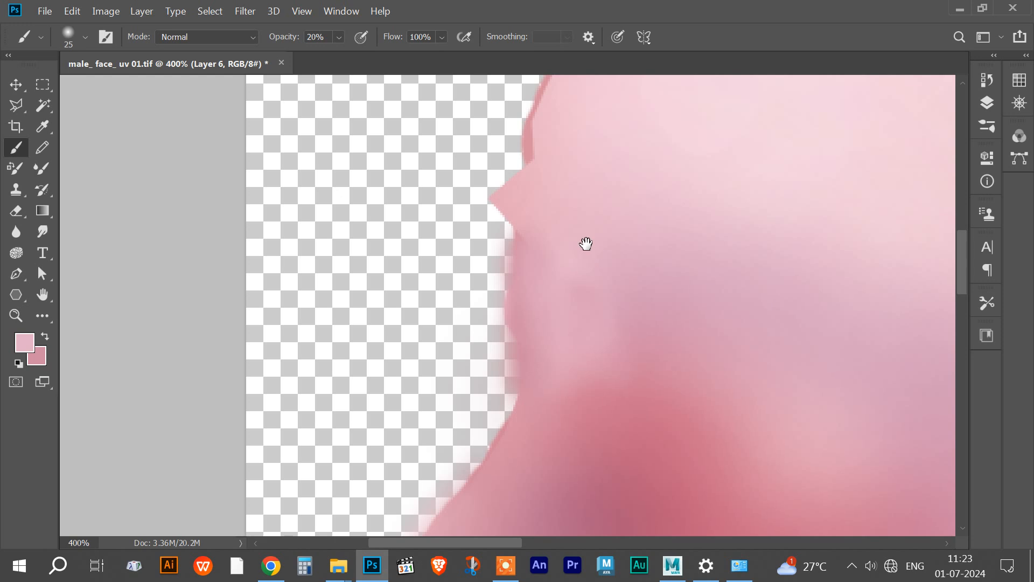
# Step: Sample the pale forehead pink and paint over the dark rim along the forehead's profile edge
pyautogui.scroll(3, 538, 286)
pyautogui.moveTo(502, 297)
pyautogui.mouseDown()
pyautogui.moveTo(513, 318)
pyautogui.moveTo(547, 198)
pyautogui.moveTo(531, 284)
pyautogui.moveTo(544, 203)
pyautogui.moveTo(527, 231)
pyautogui.moveTo(560, 226)
pyautogui.mouseUp()
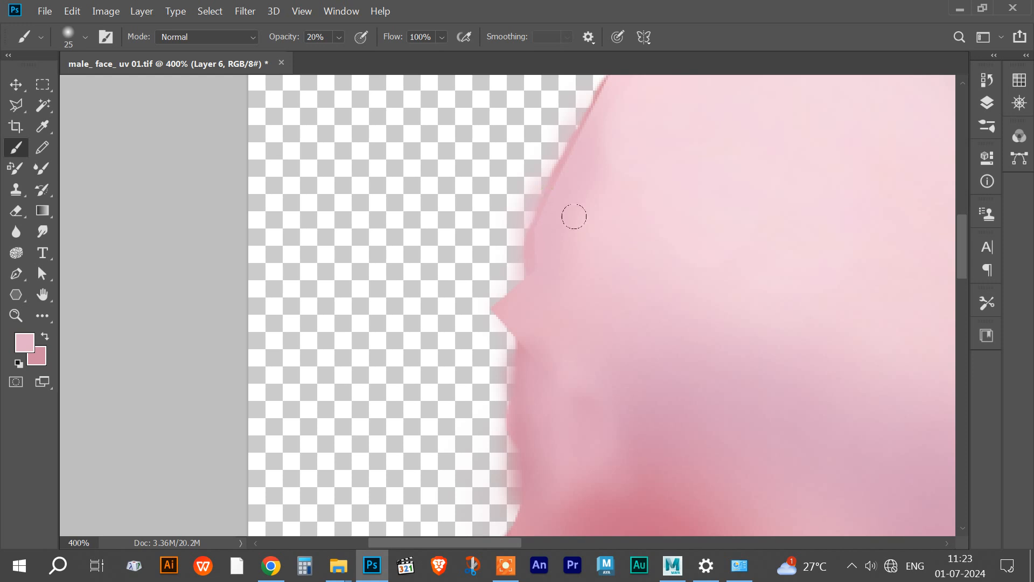
pyautogui.keyDown('alt'); pyautogui.click(646, 159); pyautogui.keyUp('alt')
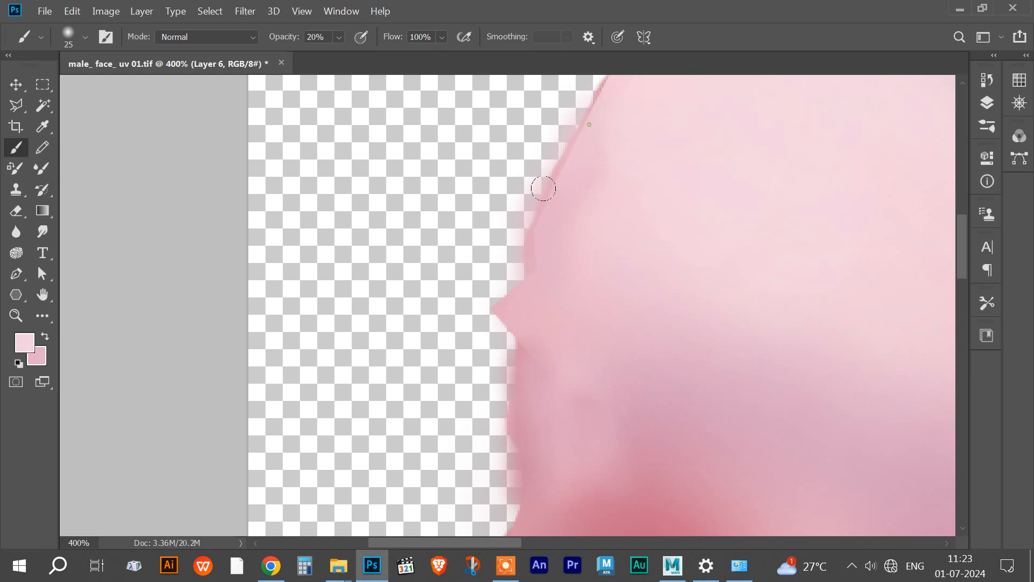
pyautogui.moveTo(579, 150)
pyautogui.mouseDown()
pyautogui.moveTo(610, 124)
pyautogui.moveTo(615, 150)
pyautogui.moveTo(573, 118)
pyautogui.moveTo(551, 141)
pyautogui.moveTo(515, 215)
pyautogui.mouseUp()
pyautogui.moveTo(659, 82); pyautogui.dragTo(582, 316)
pyautogui.moveTo(564, 259)
pyautogui.mouseDown()
pyautogui.moveTo(521, 299)
pyautogui.moveTo(535, 263)
pyautogui.moveTo(476, 450)
pyautogui.moveTo(491, 467)
pyautogui.moveTo(451, 432)
pyautogui.moveTo(444, 468)
pyautogui.moveTo(569, 274)
pyautogui.moveTo(572, 107)
pyautogui.moveTo(580, 96)
pyautogui.moveTo(577, 133)
pyautogui.moveTo(587, 91)
pyautogui.mouseUp()
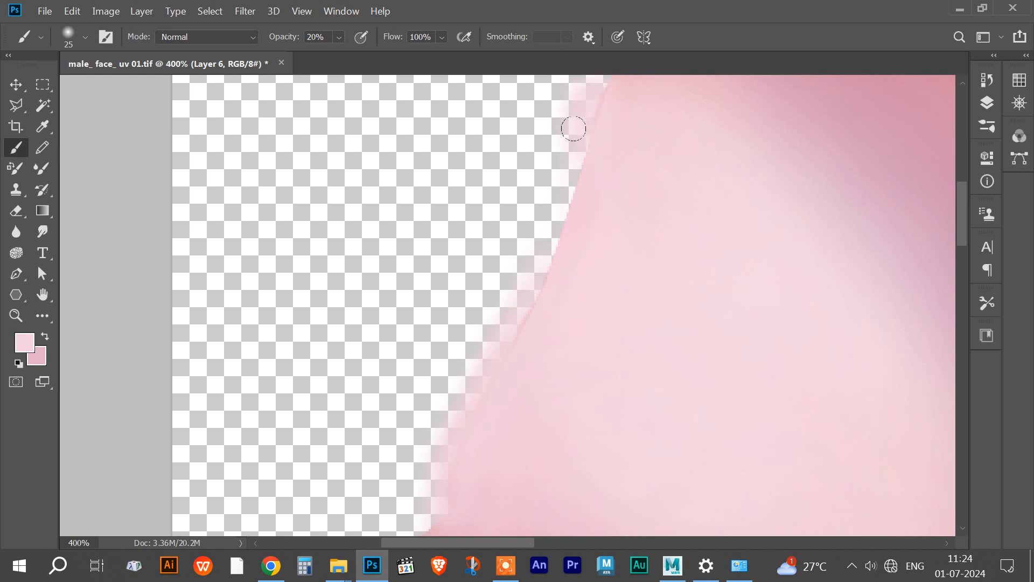
# Step: Select the area outside Layer 3's head shape, clear the paint overspill on Layers 6, 4 and 5, and deselect
pyautogui.click(987, 102)
pyautogui.scroll(-3, 884, 307)
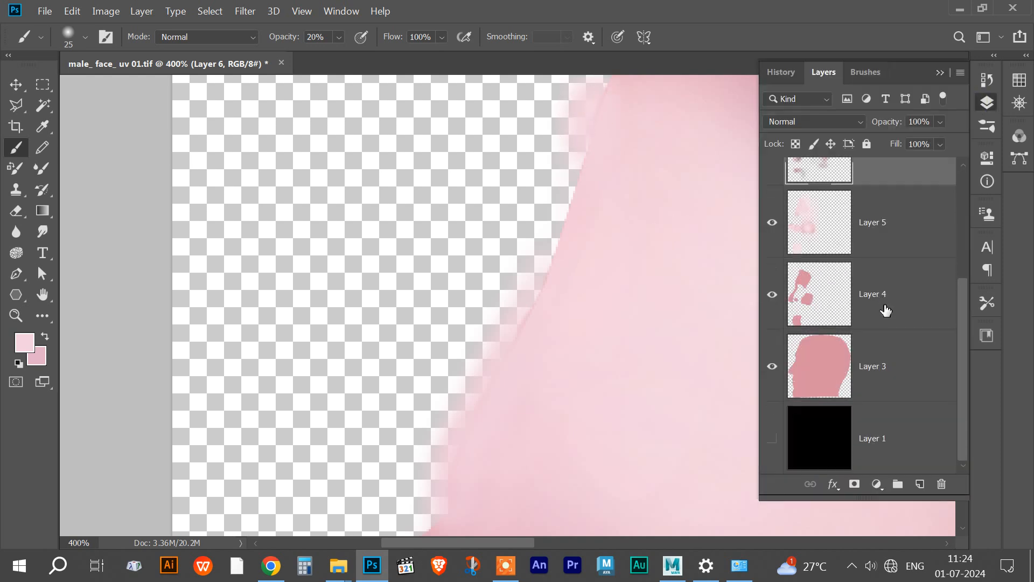
pyautogui.keyDown('ctrl'); pyautogui.click(824, 375); pyautogui.keyUp('ctrl')
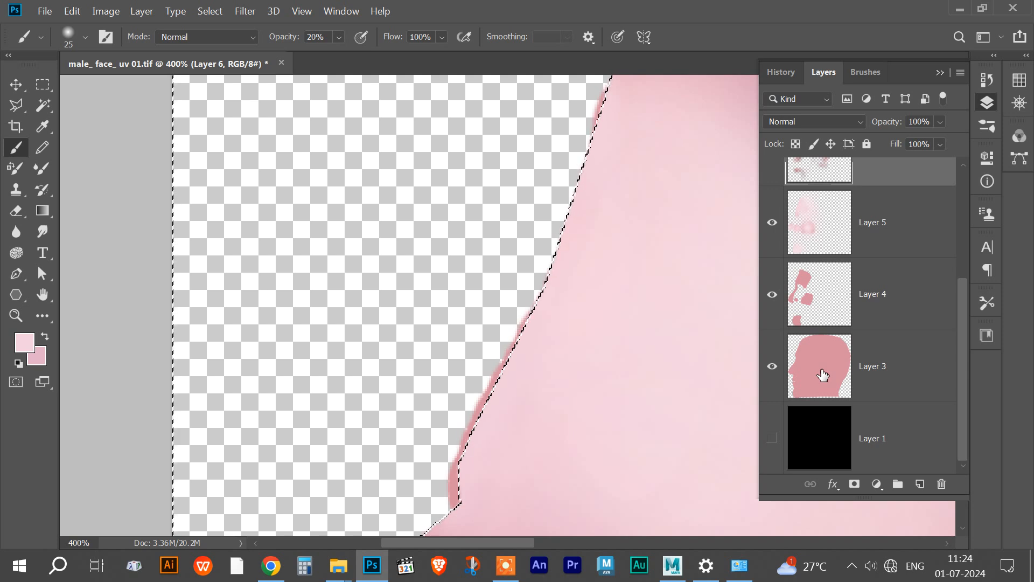
pyautogui.click(825, 305)
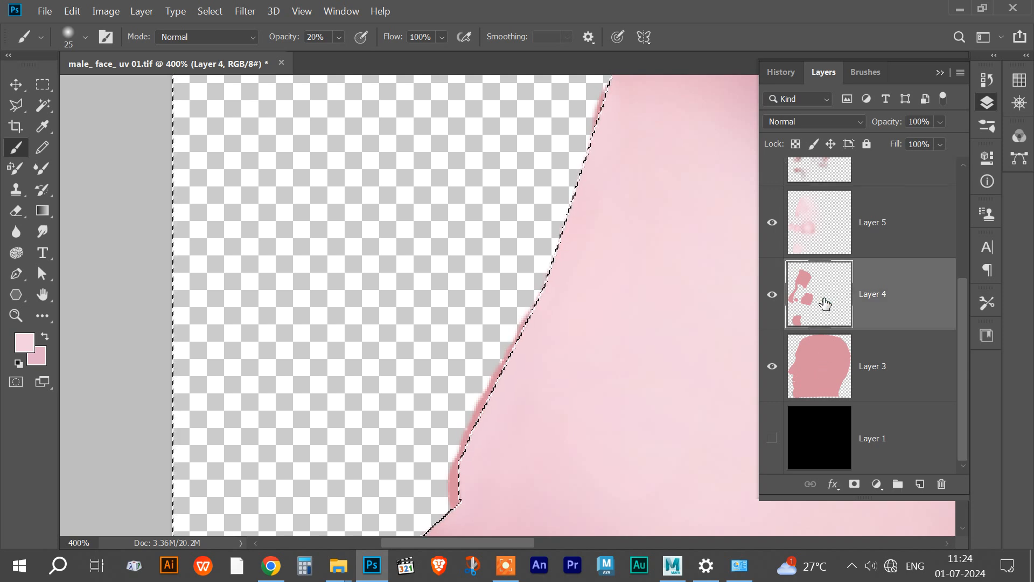
pyautogui.click(835, 243)
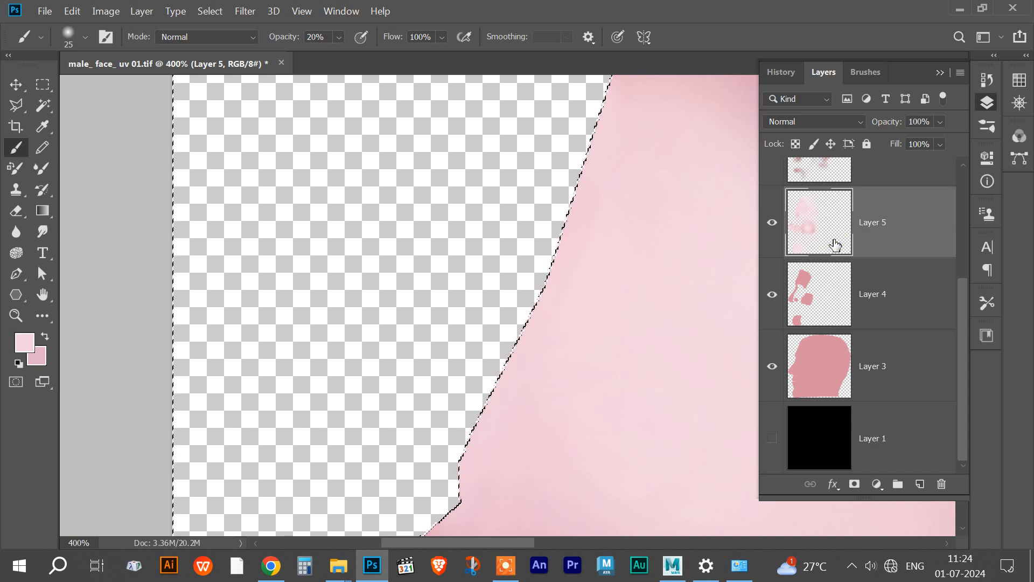
pyautogui.click(840, 175)
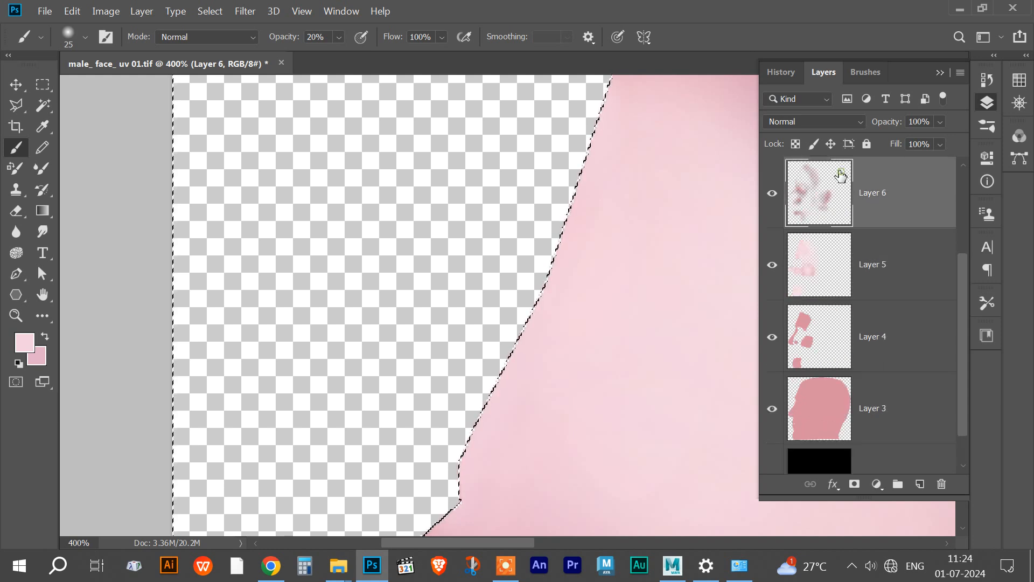
pyautogui.click(939, 72)
pyautogui.hotkey('ctrl', 'd')
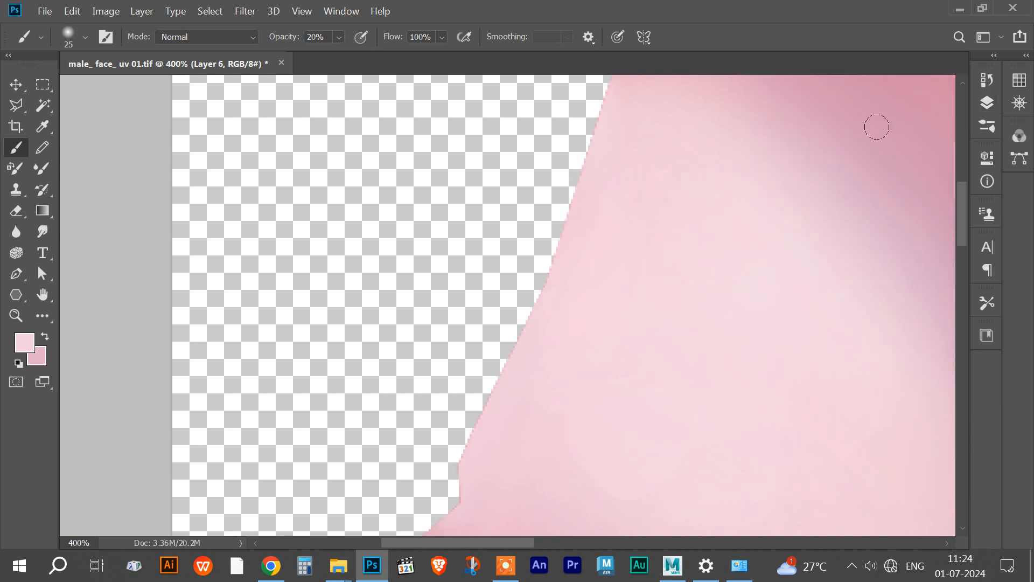
# Step: Save a layered TIFF copy named "male_ face_ Texture _uv 01.tif" in the sourceimages folder, with image compression set to None
pyautogui.hotkey('ctrl', '-')
pyautogui.hotkey('ctrl', '-')
pyautogui.hotkey('ctrl', '-')
pyautogui.hotkey('ctrl', '-')
pyautogui.hotkey('ctrl', '-')
pyautogui.hotkey('ctrl', '-')
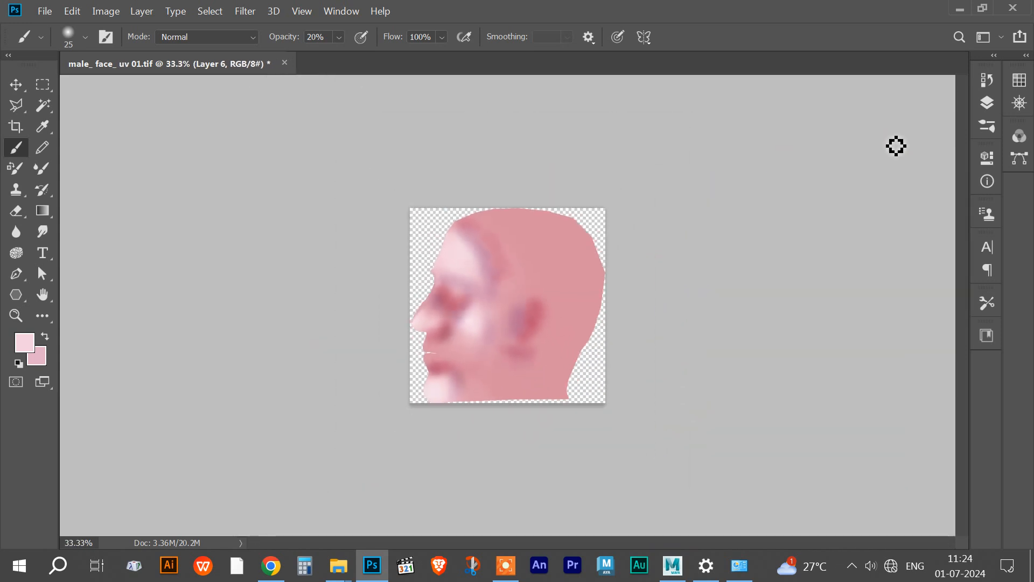
pyautogui.click(39, 12)
pyautogui.click(89, 184)
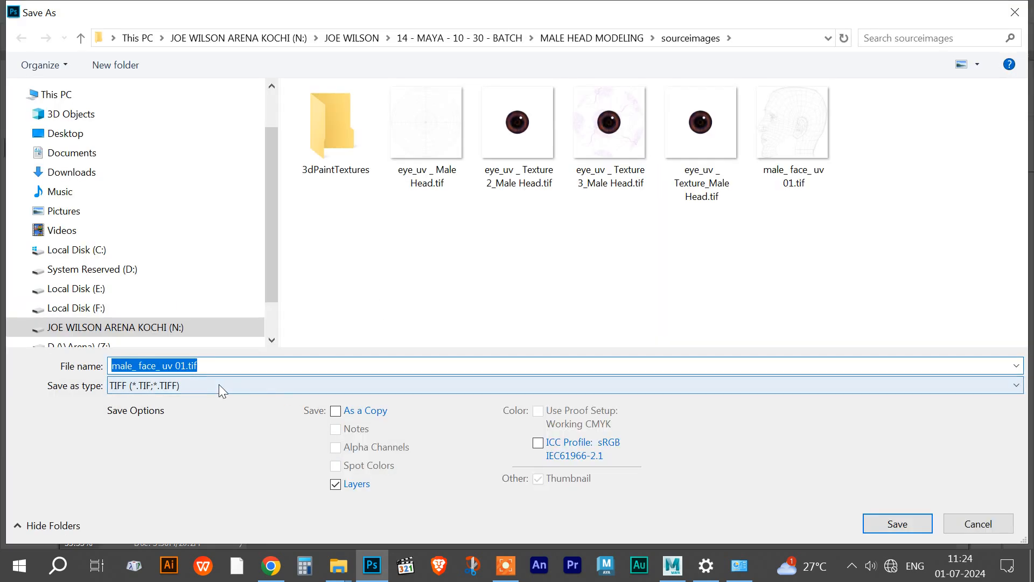
pyautogui.click(169, 368)
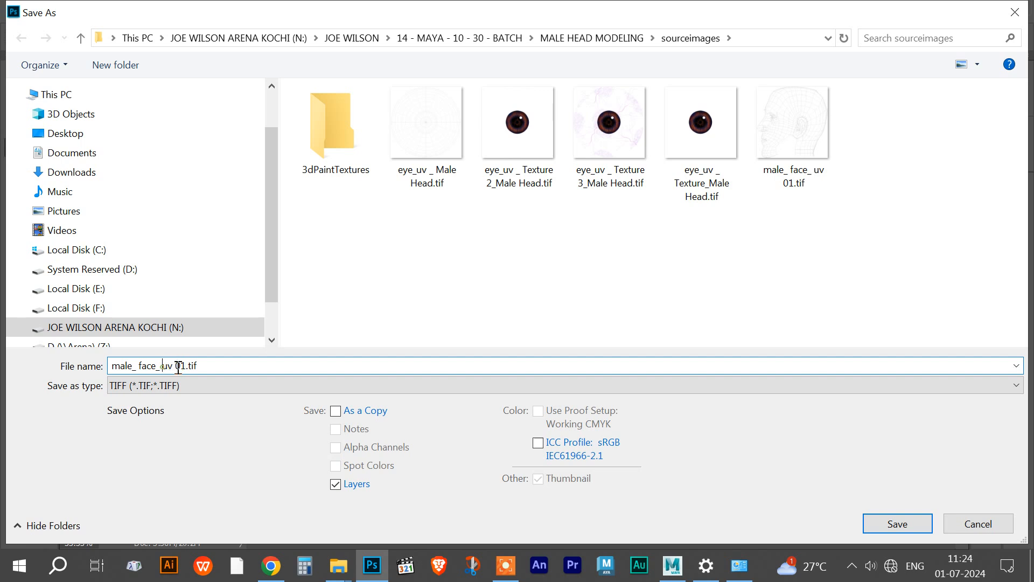
pyautogui.write('Texture _')
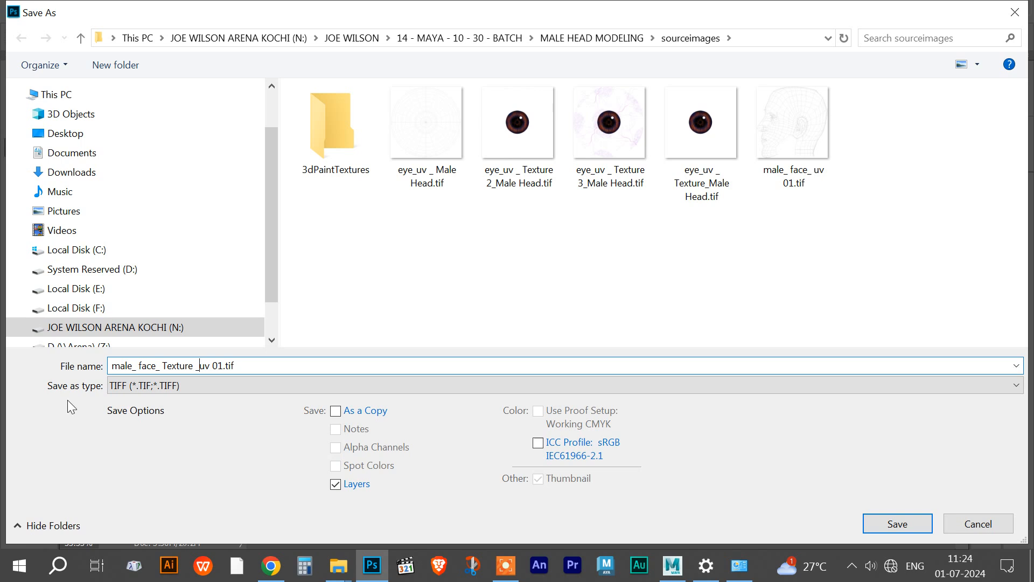
pyautogui.click(372, 411)
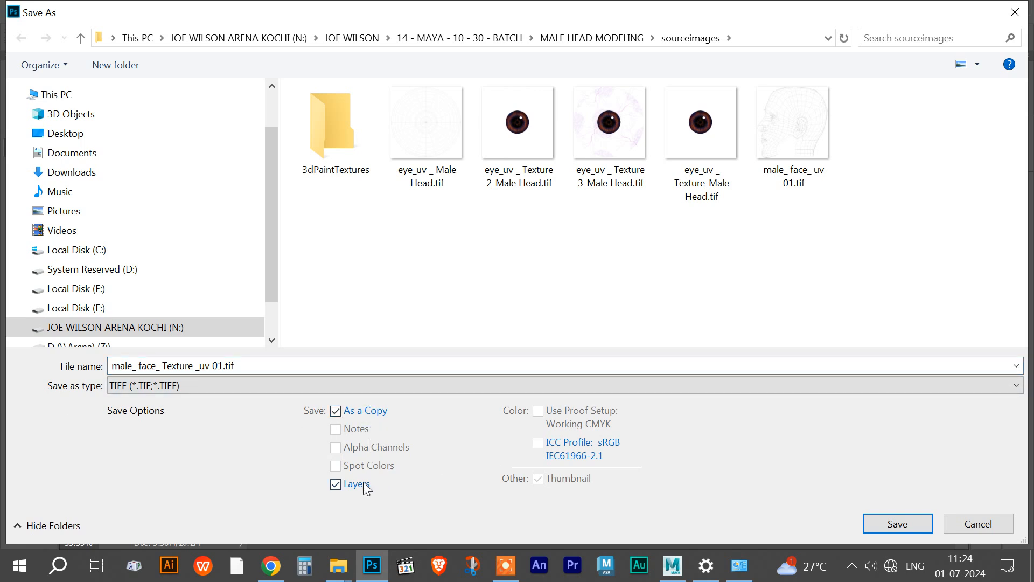
pyautogui.click(895, 522)
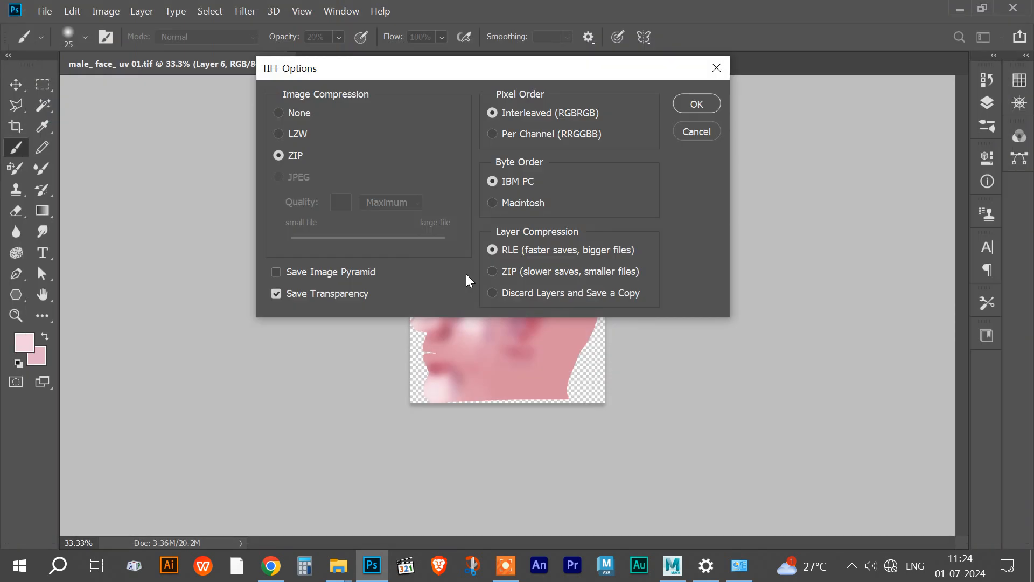
pyautogui.click(712, 105)
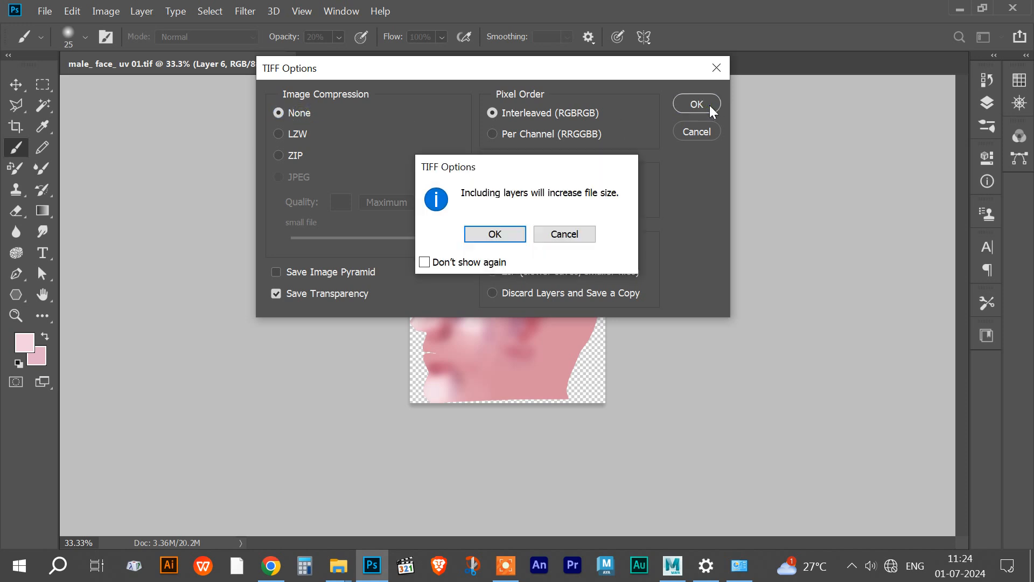
pyautogui.click(524, 240)
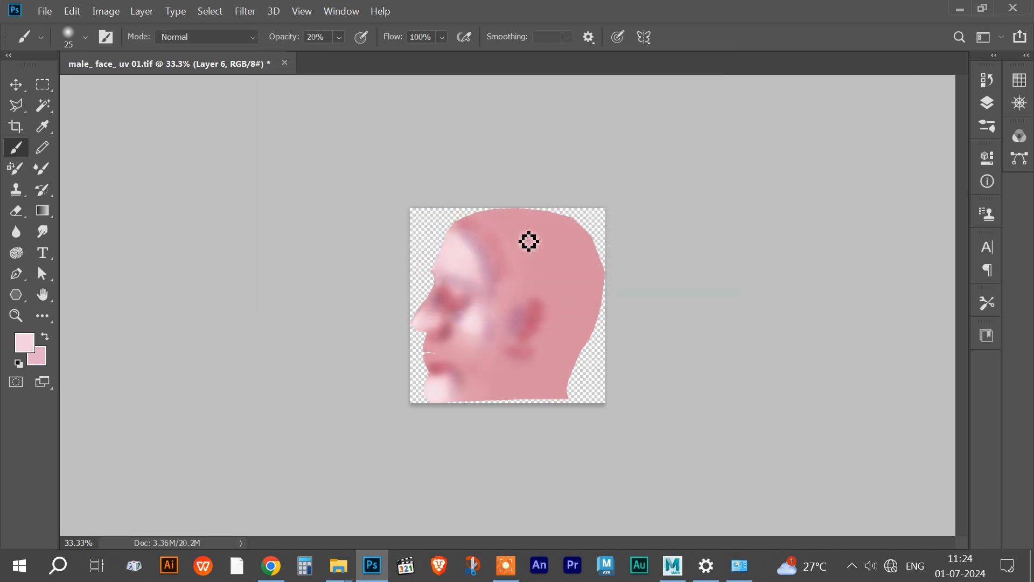
# Step: Switch to Maya, close the UV Editor, return the head to object mode and select its UV-mapped half
pyautogui.click(673, 564)
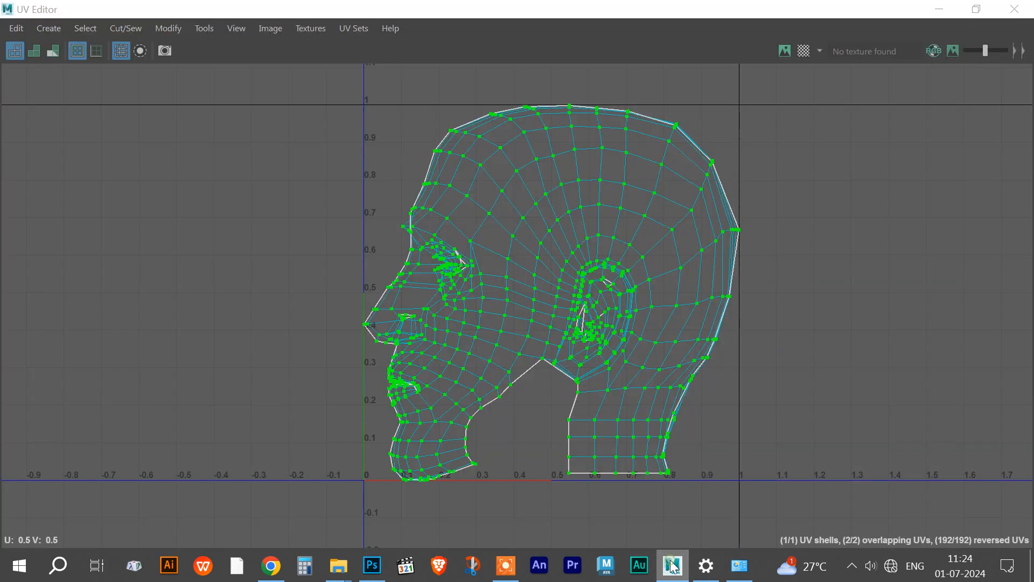
pyautogui.click(1012, 11)
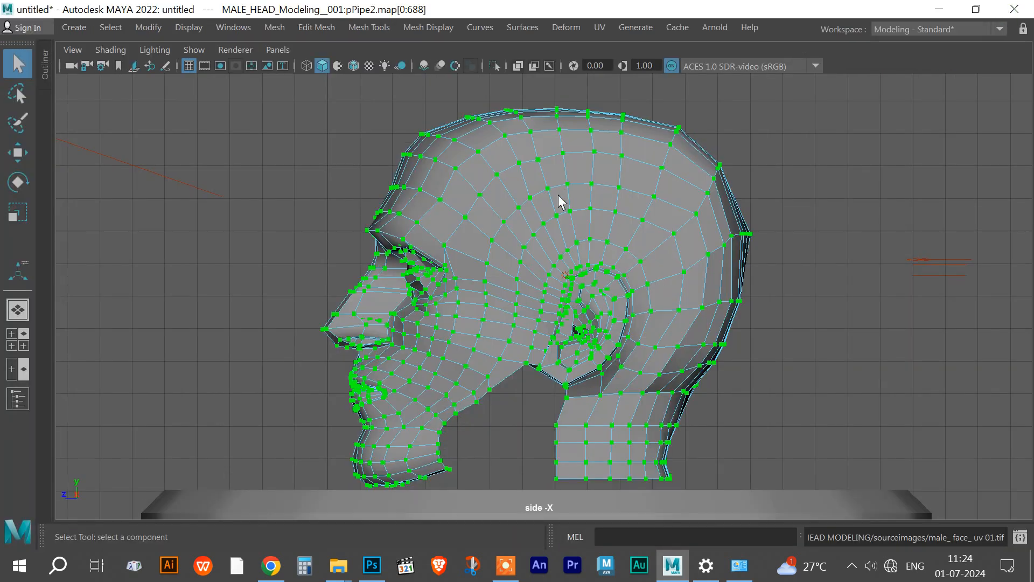
pyautogui.rightClick(510, 199)
pyautogui.click(589, 102)
pyautogui.click(779, 144)
pyautogui.click(566, 163)
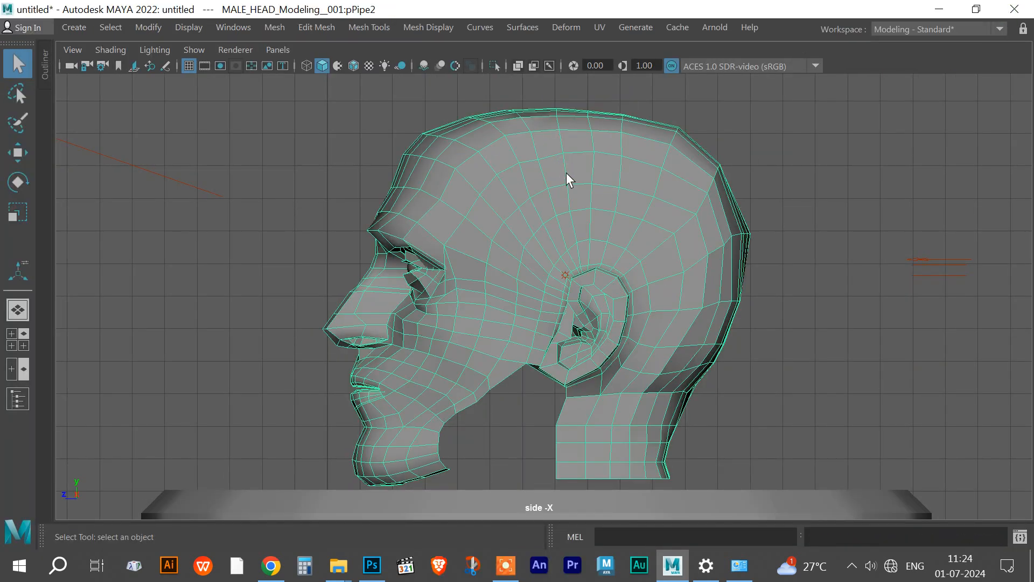
# Step: In the perspective view, assign a new aiStandardSurface material to the selected head half
pyautogui.press('space')
pyautogui.press('space')
pyautogui.keyDown('alt'); pyautogui.moveTo(589, 266); pyautogui.dragTo(545, 284); pyautogui.keyUp('alt')
pyautogui.scroll(-4, 621, 280)
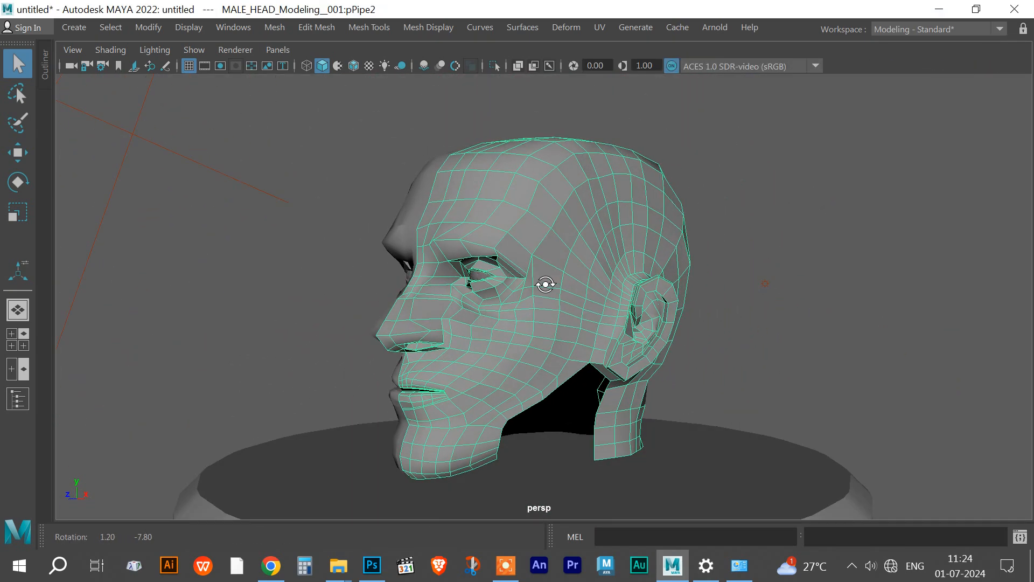
pyautogui.rightClick(539, 189)
pyautogui.click(548, 535)
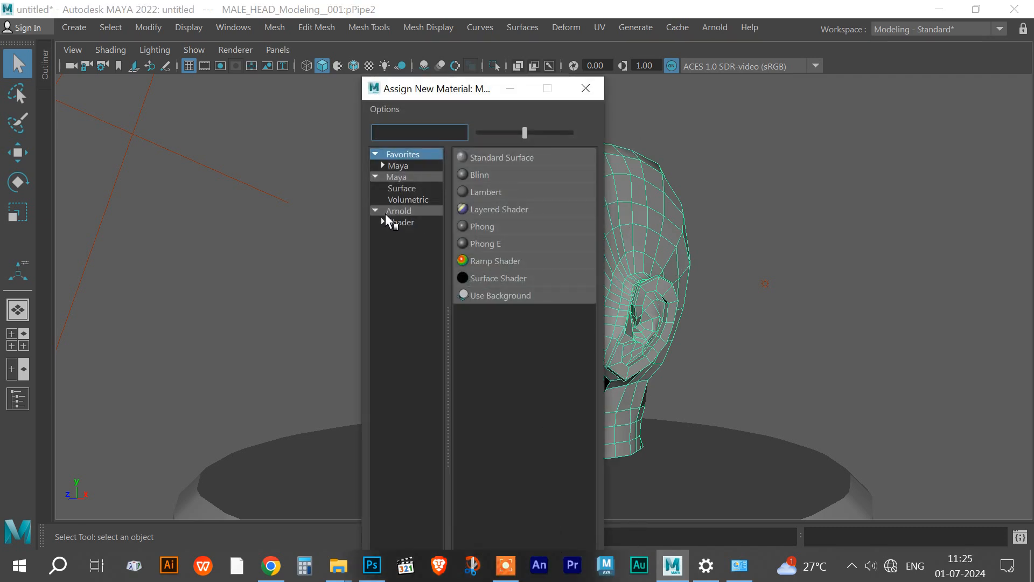
pyautogui.click(386, 213)
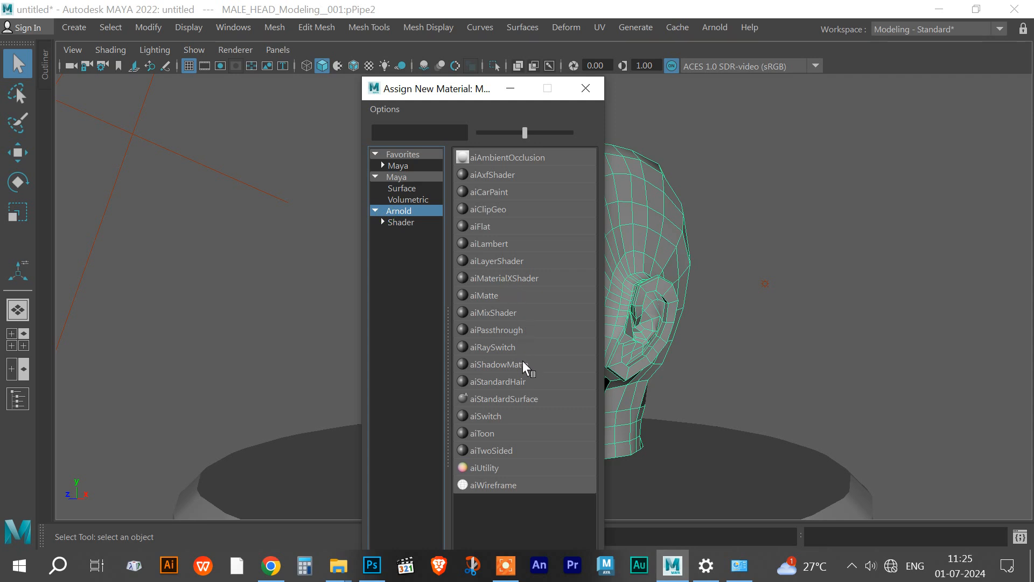
pyautogui.click(503, 399)
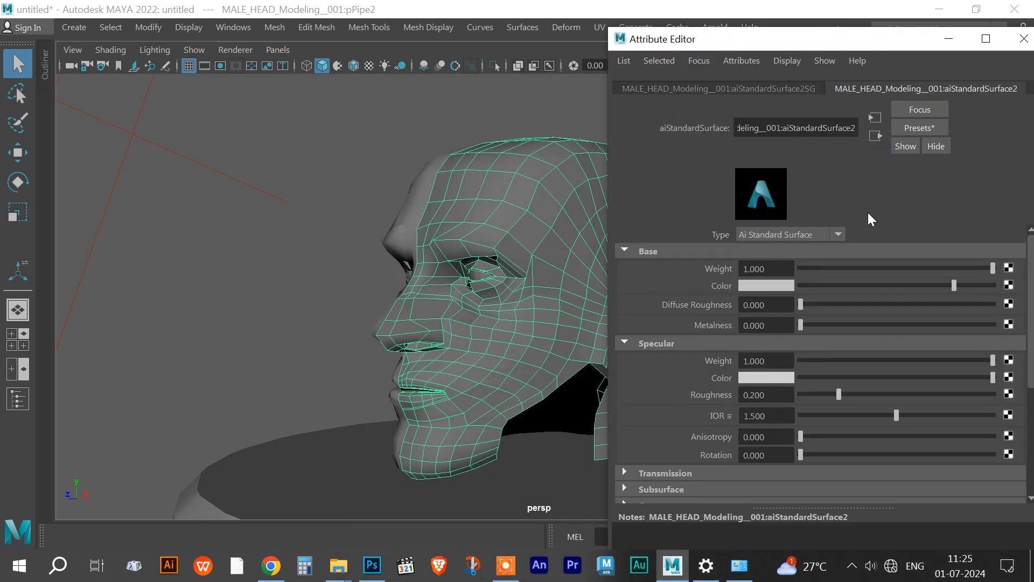
# Step: Connect a File texture to the material's base Color and open the browser for its image
pyautogui.click(1010, 285)
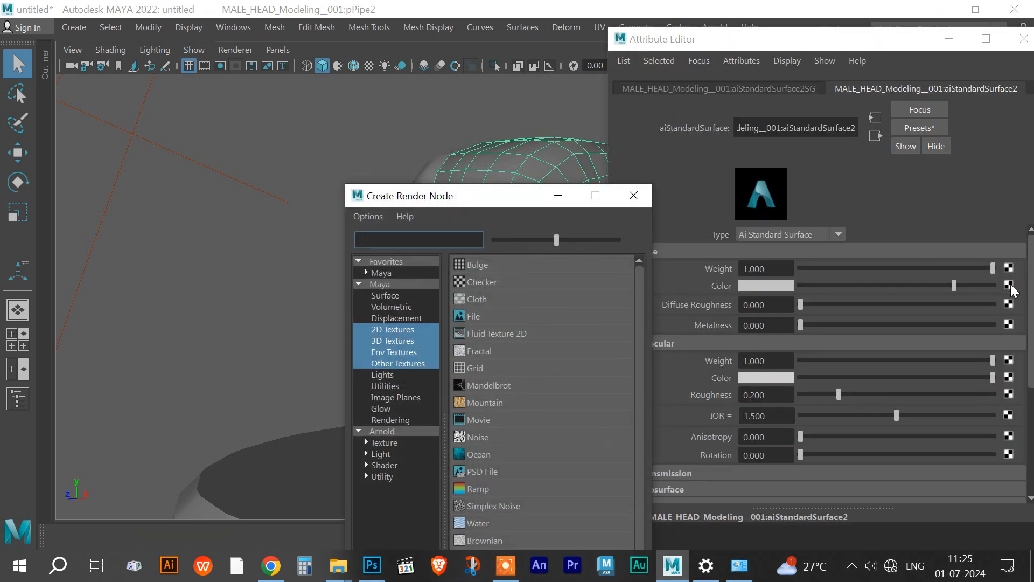
pyautogui.click(480, 317)
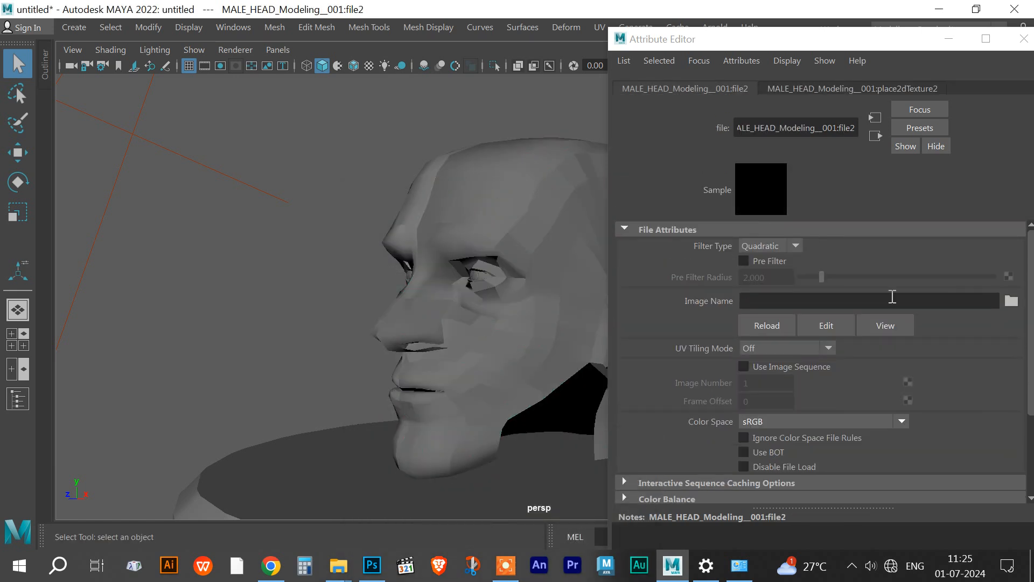
pyautogui.click(1011, 301)
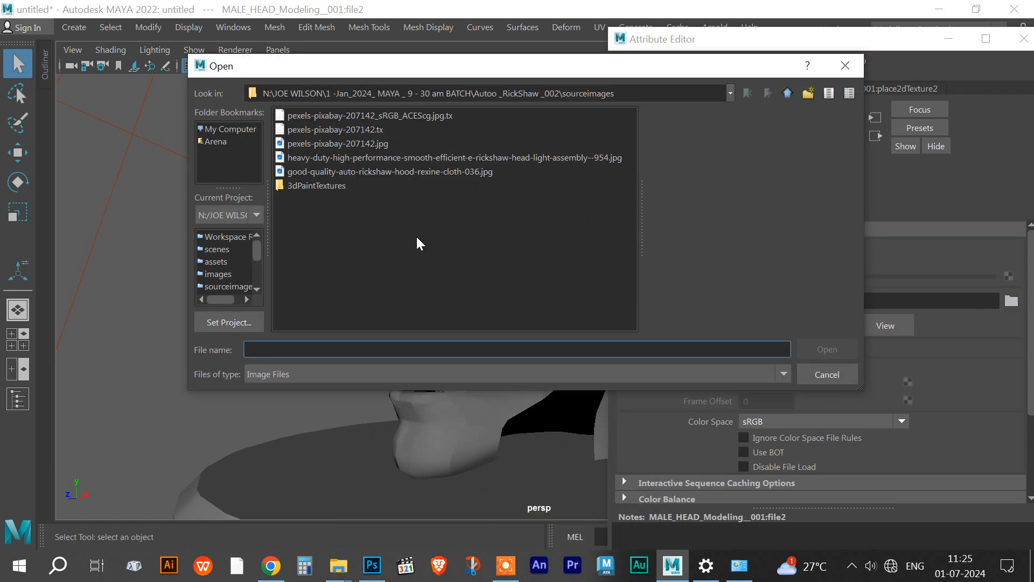
# Step: Load "male_ face_ Texture _uv 01.tif" from the "14 - MAYA - 10 - 30 - BATCH\MALE HEAD MODELING\sourceimages" folder as the texture image
pyautogui.click(221, 130)
pyautogui.click(219, 141)
pyautogui.click(221, 129)
pyautogui.click(324, 130)
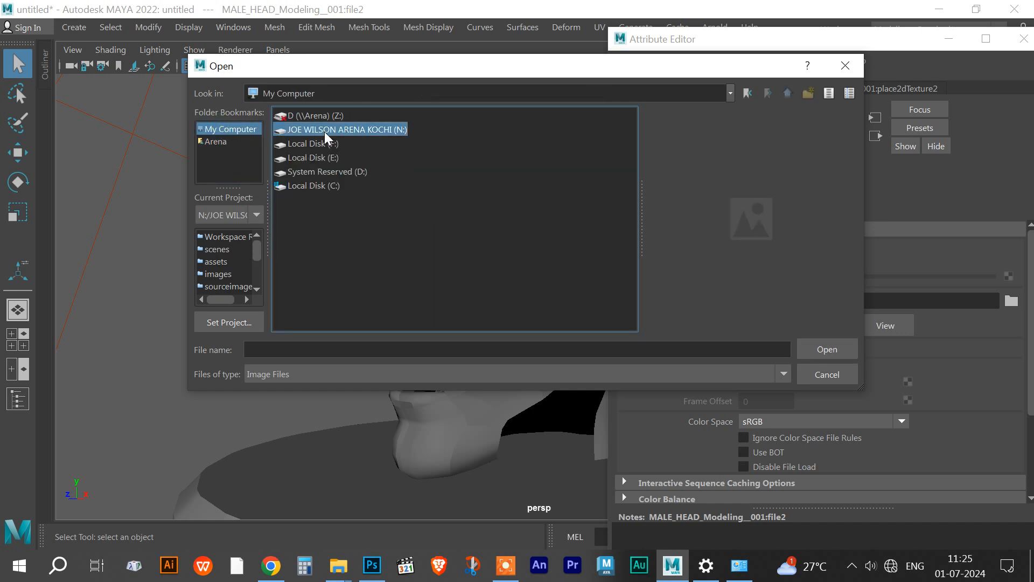
pyautogui.doubleClick(324, 131)
pyautogui.moveTo(320, 324); pyautogui.dragTo(541, 323)
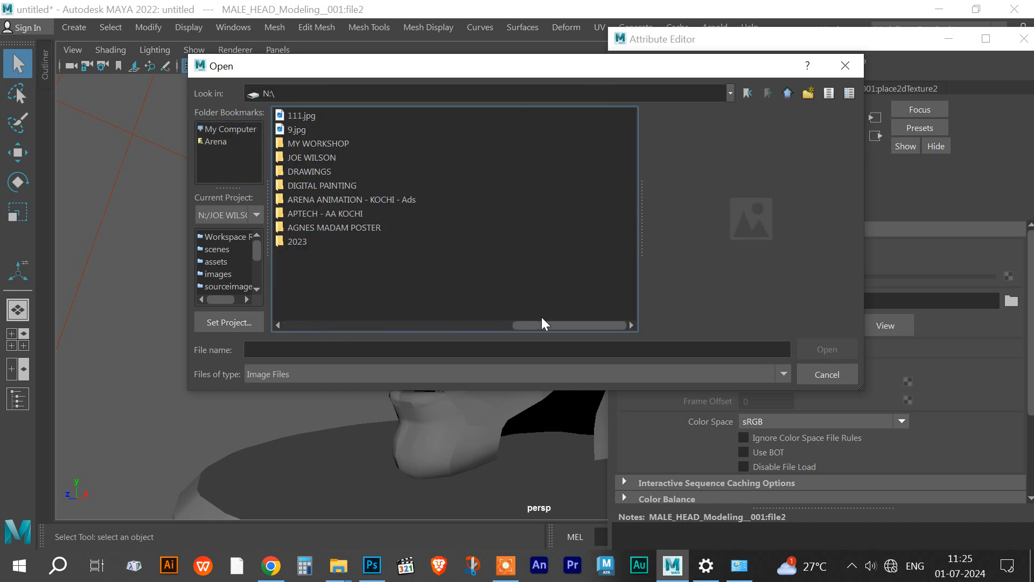
pyautogui.doubleClick(312, 158)
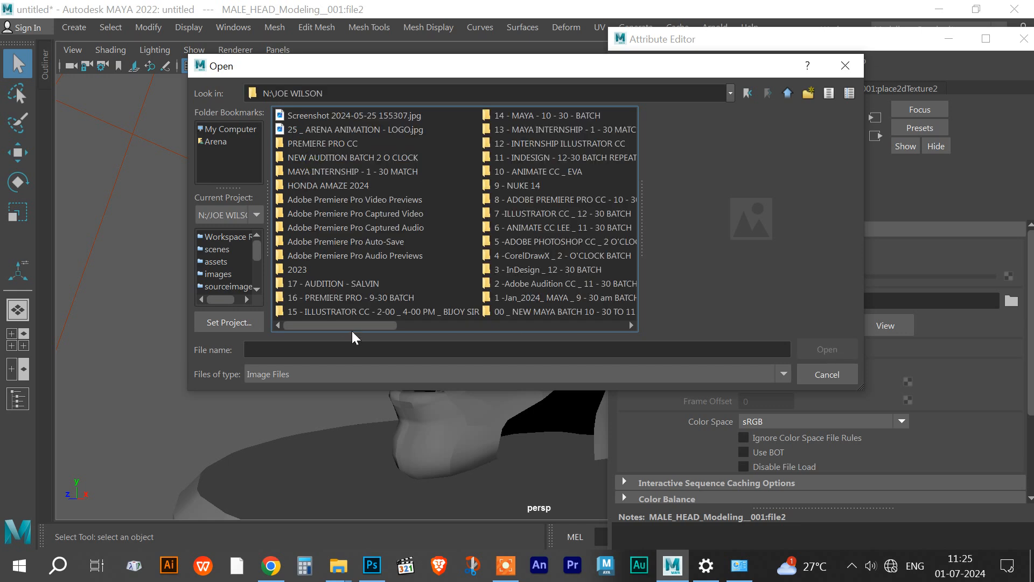
pyautogui.doubleClick(512, 117)
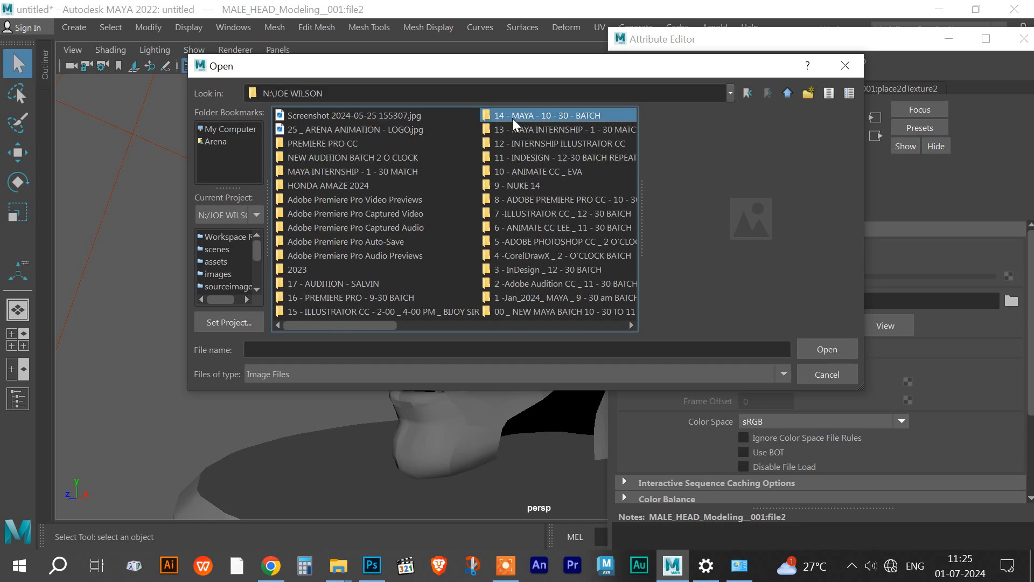
pyautogui.moveTo(351, 321); pyautogui.dragTo(488, 323)
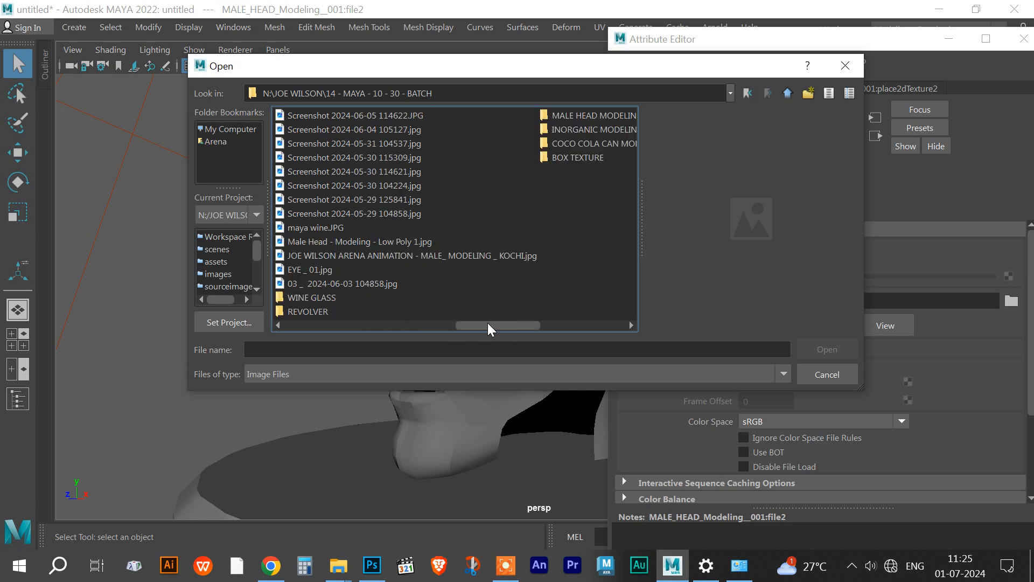
pyautogui.doubleClick(567, 114)
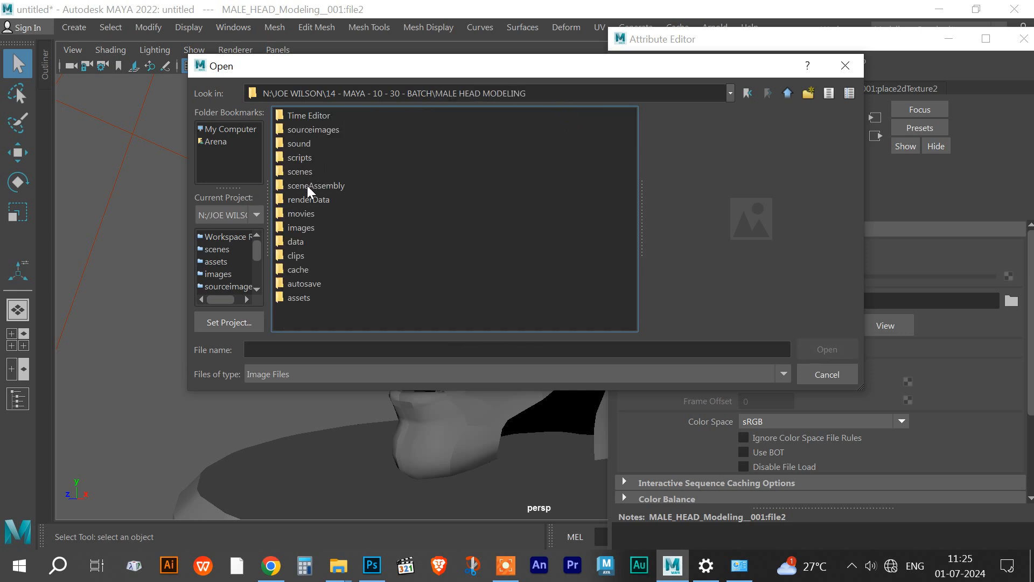
pyautogui.doubleClick(303, 130)
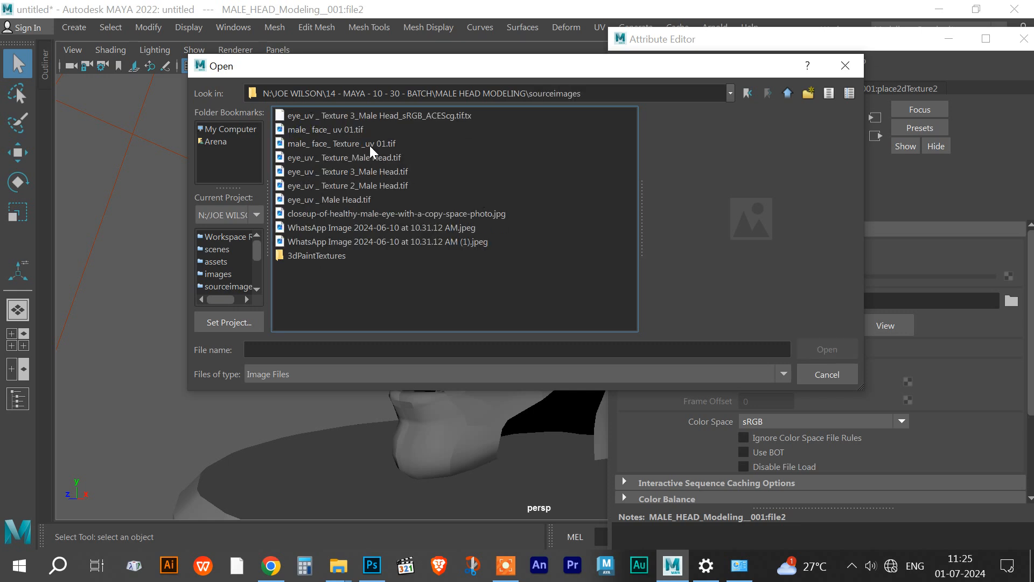
pyautogui.click(370, 145)
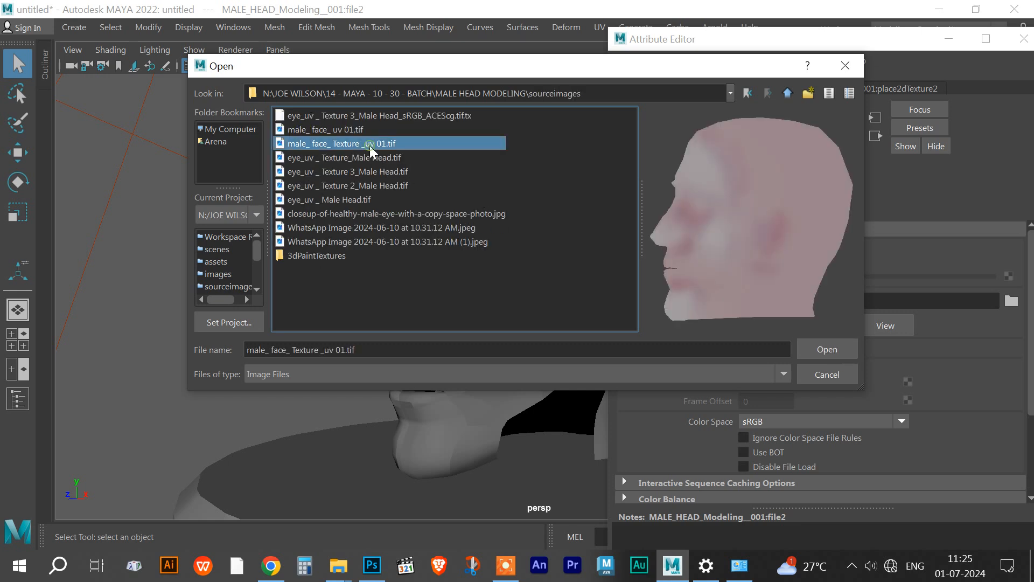
pyautogui.click(826, 351)
# Step: Minimize the Attribute Editor and display textures in the perspective view to check the painted face from the front
pyautogui.moveTo(906, 40); pyautogui.dragTo(688, 60)
pyautogui.click(732, 59)
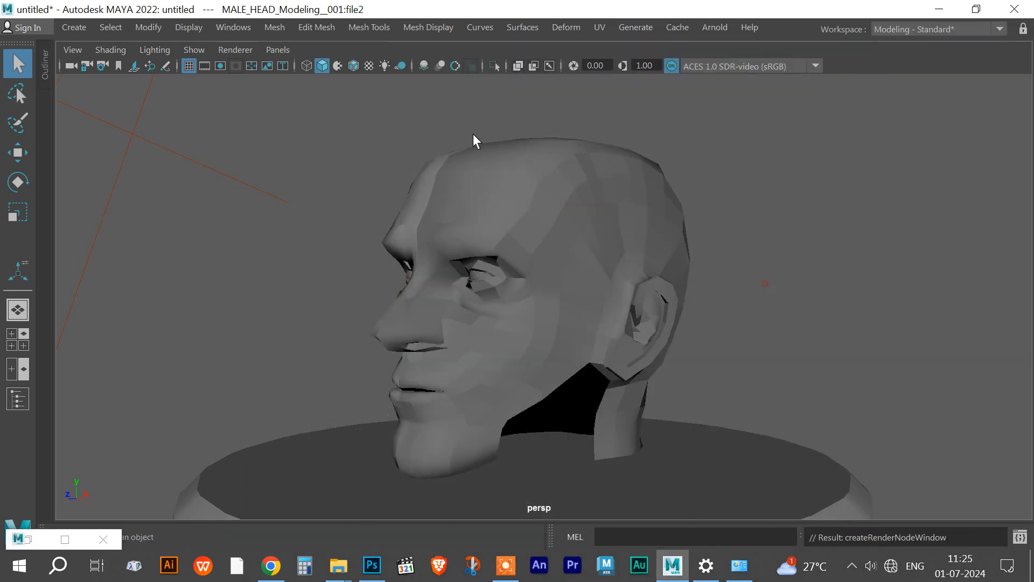
pyautogui.click(369, 65)
pyautogui.moveTo(562, 235); pyautogui.dragTo(528, 243)
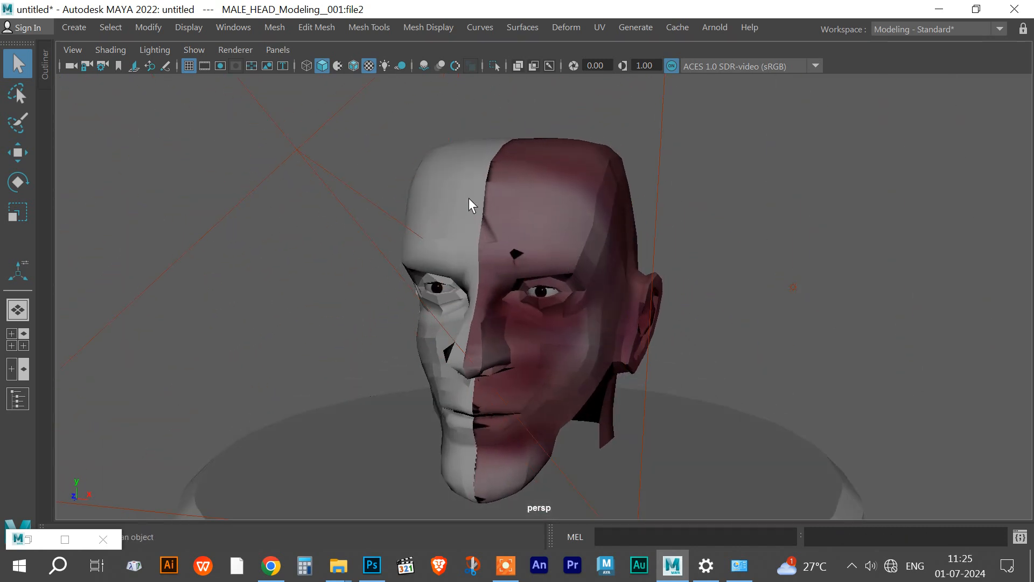
# Step: Delete the untextured half of the head and select the textured half
pyautogui.click(468, 194)
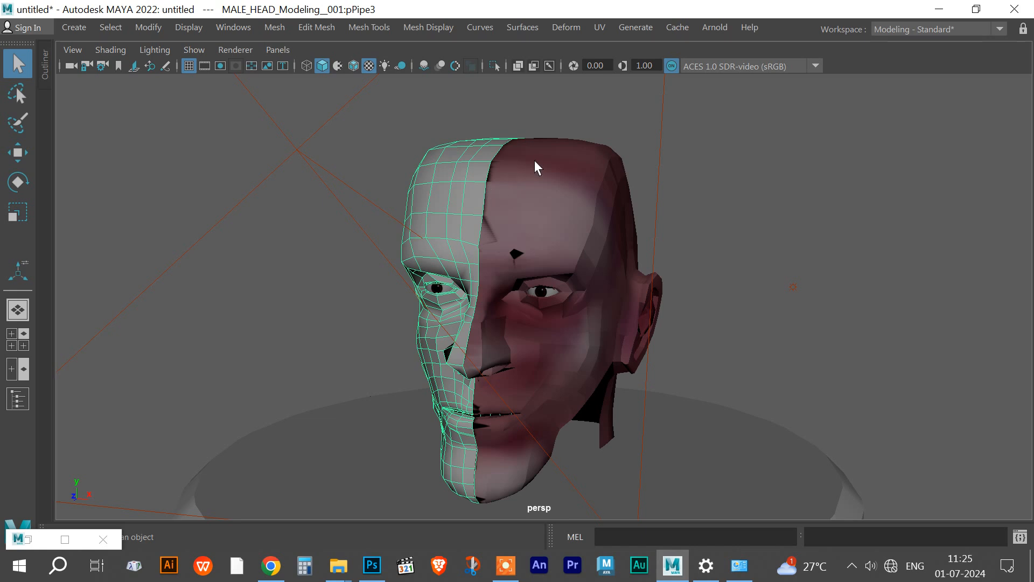
pyautogui.press('Delete')
pyautogui.click(536, 176)
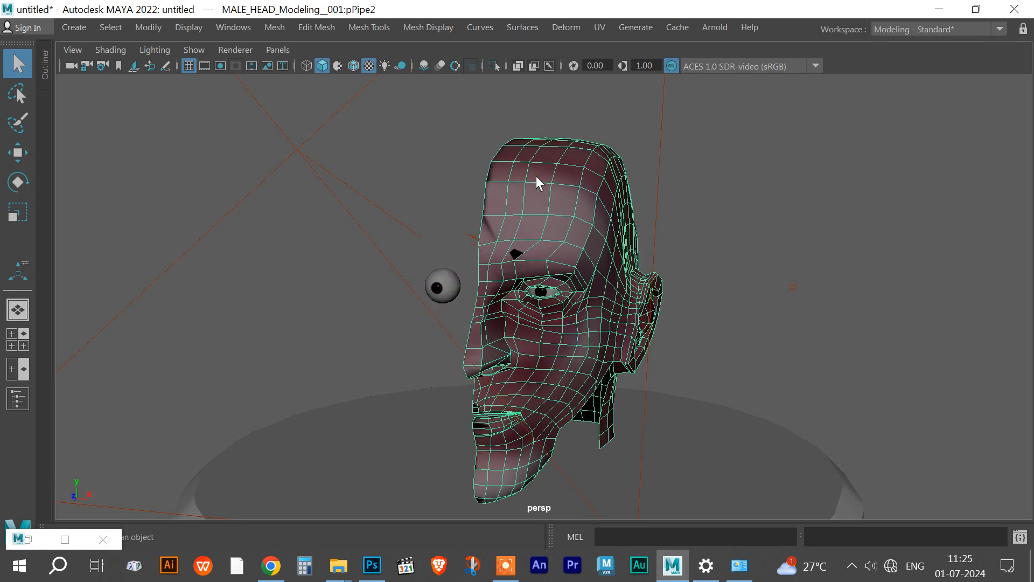
# Step: Frame the selected head half in the front view and display its texture there
pyautogui.press('space')
pyautogui.press('space')
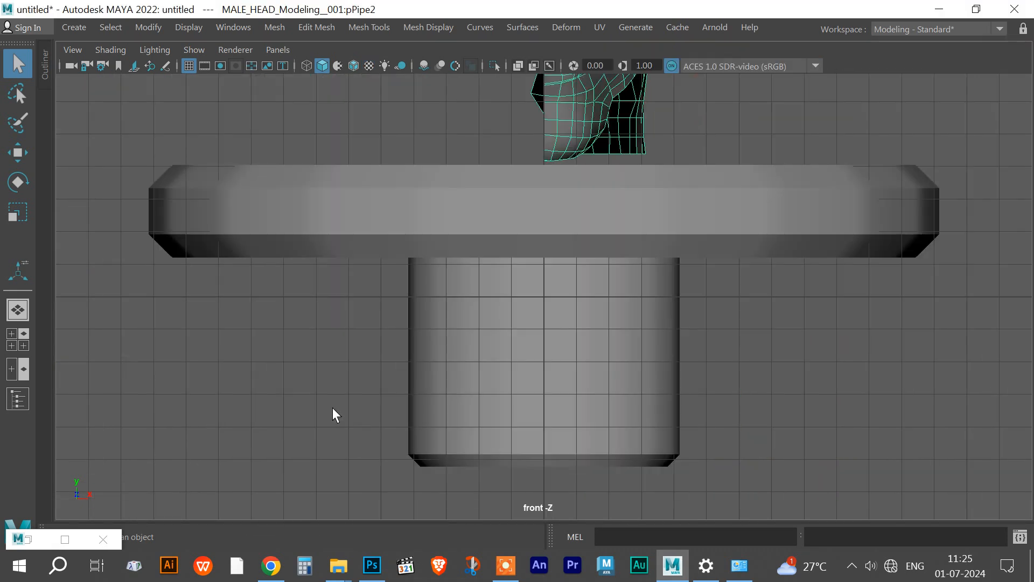
pyautogui.press('f')
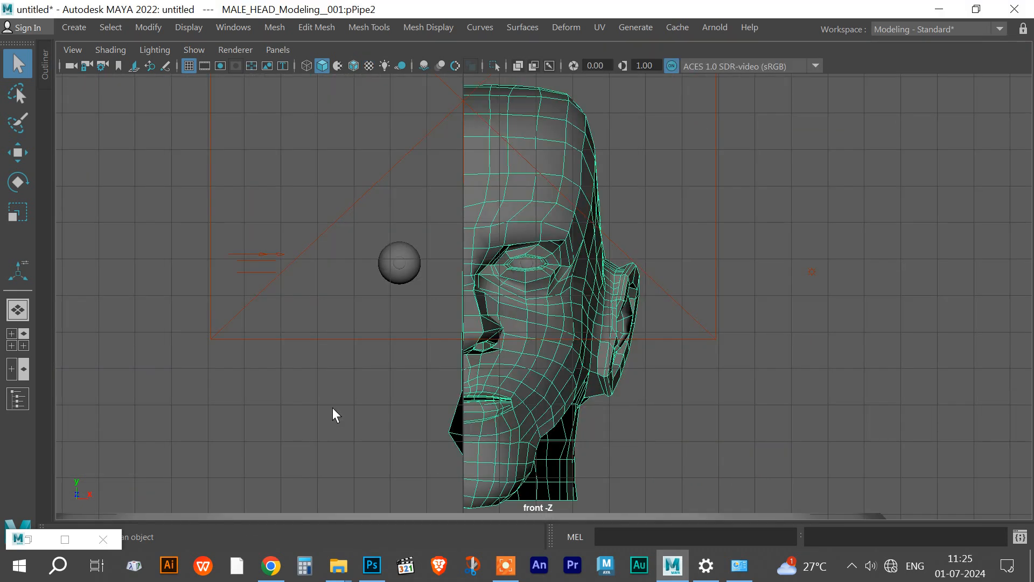
pyautogui.click(369, 65)
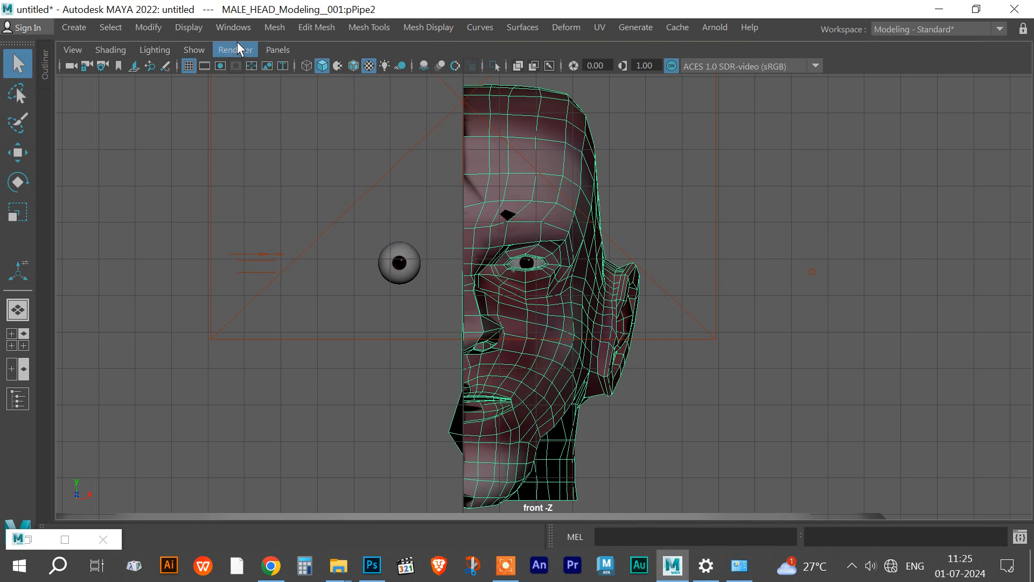
# Step: Mirror the textured head half across the world X axis with the geometry type Instance
pyautogui.click(270, 31)
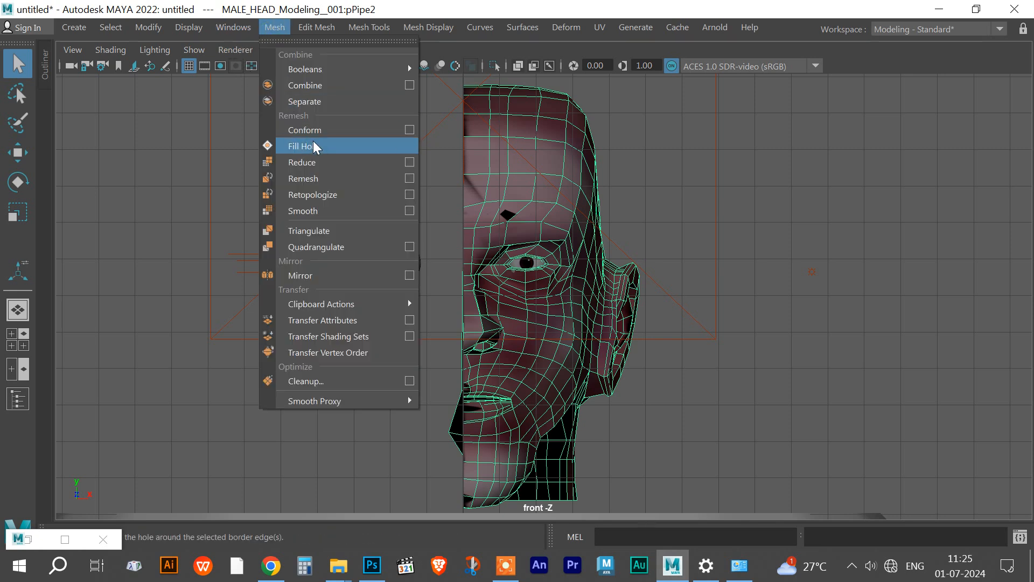
pyautogui.click(409, 275)
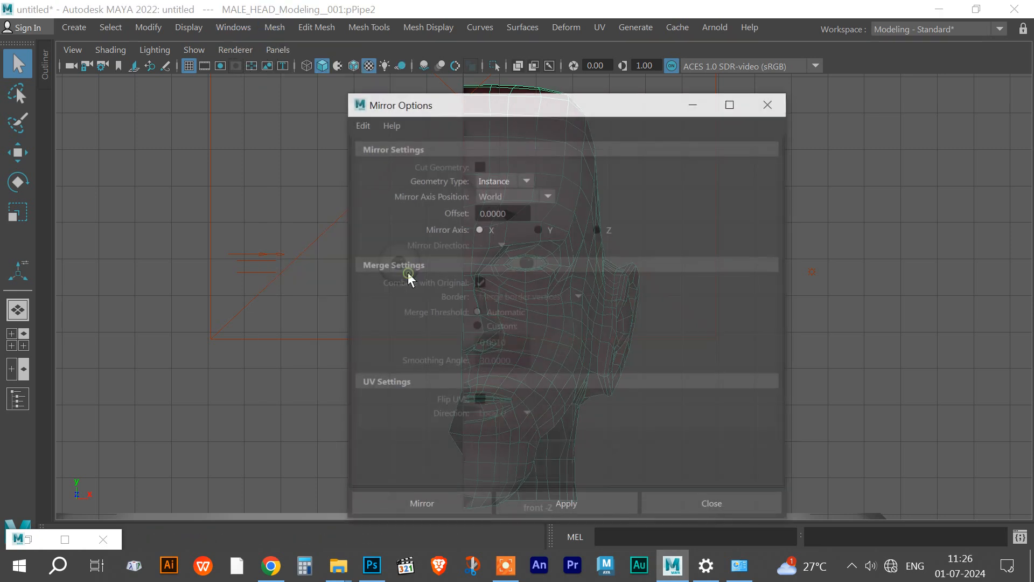
pyautogui.moveTo(528, 103); pyautogui.dragTo(795, 43)
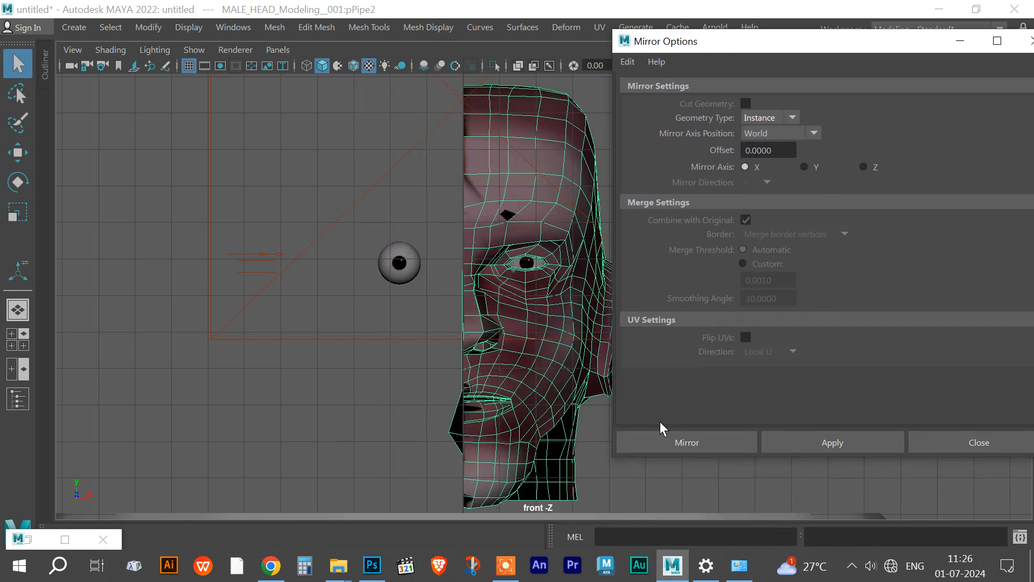
pyautogui.click(698, 441)
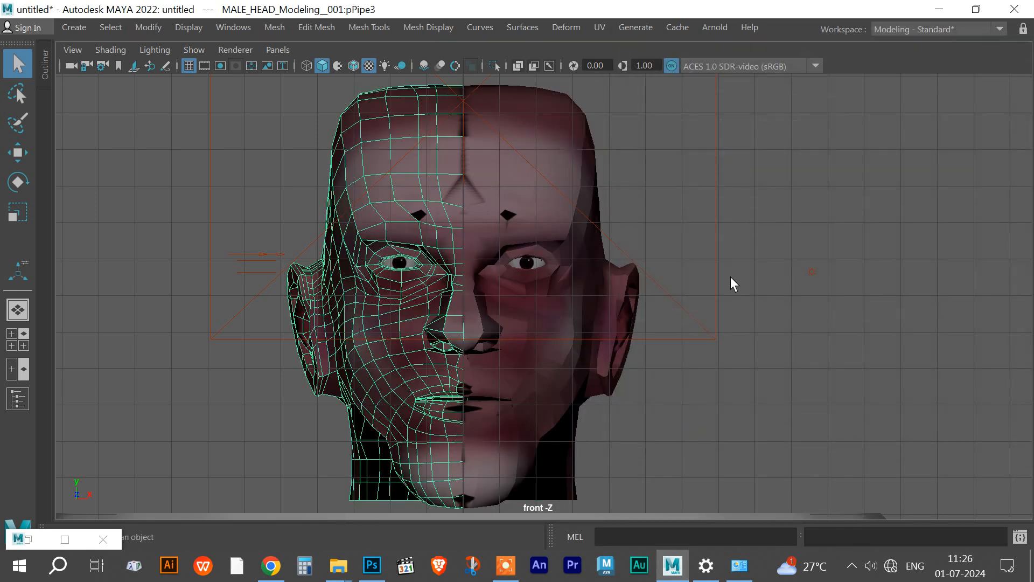
# Step: Show both head halves as a smooth mesh preview in the perspective view and clear the selection
pyautogui.press('space')
pyautogui.press('space')
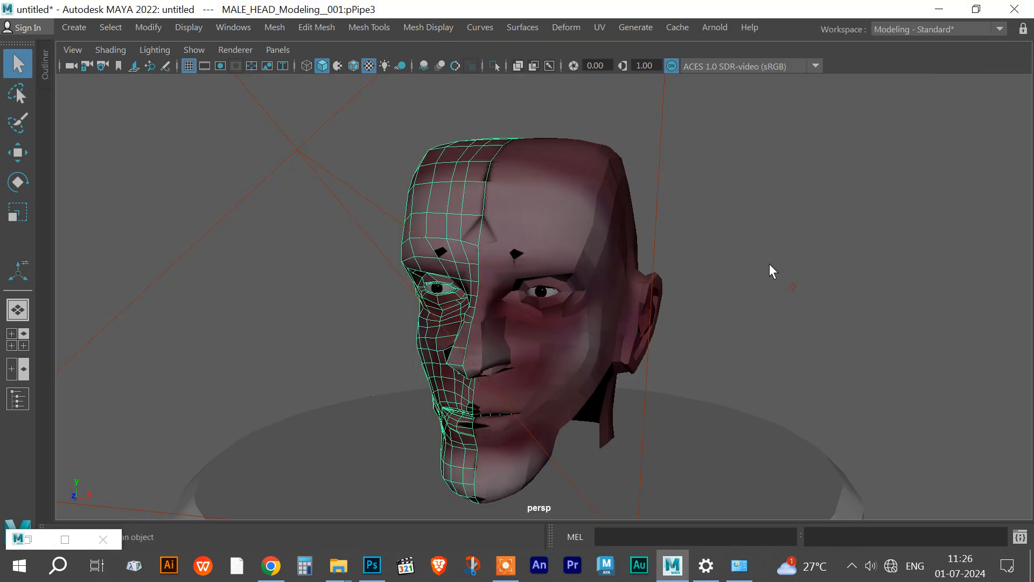
pyautogui.keyDown('shift'); pyautogui.click(529, 202); pyautogui.keyUp('shift')
pyautogui.press('3')
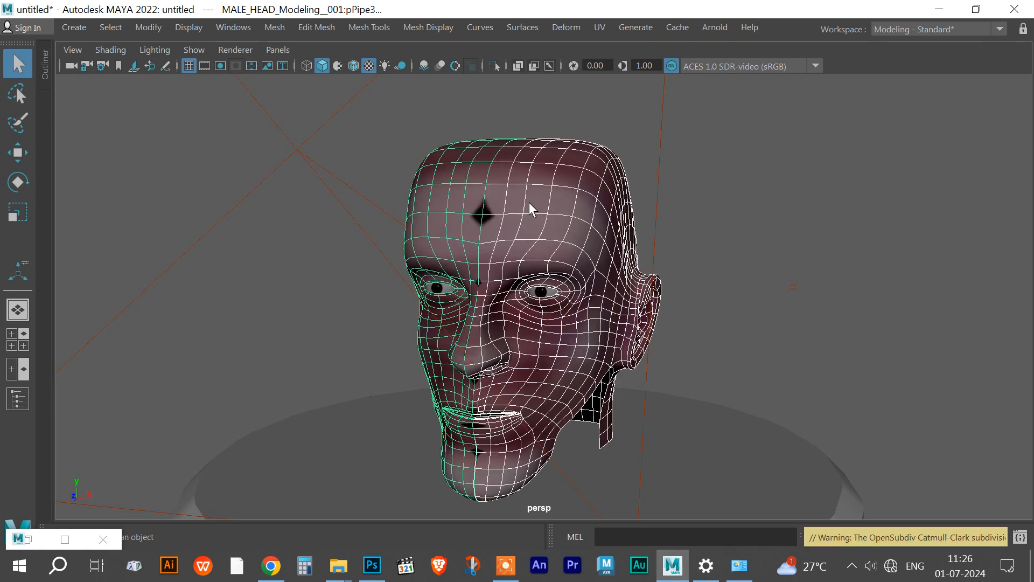
pyautogui.click(757, 204)
# Step: Render the head's side profile with Arnold, check the result up close and close the render window
pyautogui.moveTo(759, 247); pyautogui.dragTo(697, 242)
pyautogui.scroll(4, 614, 284)
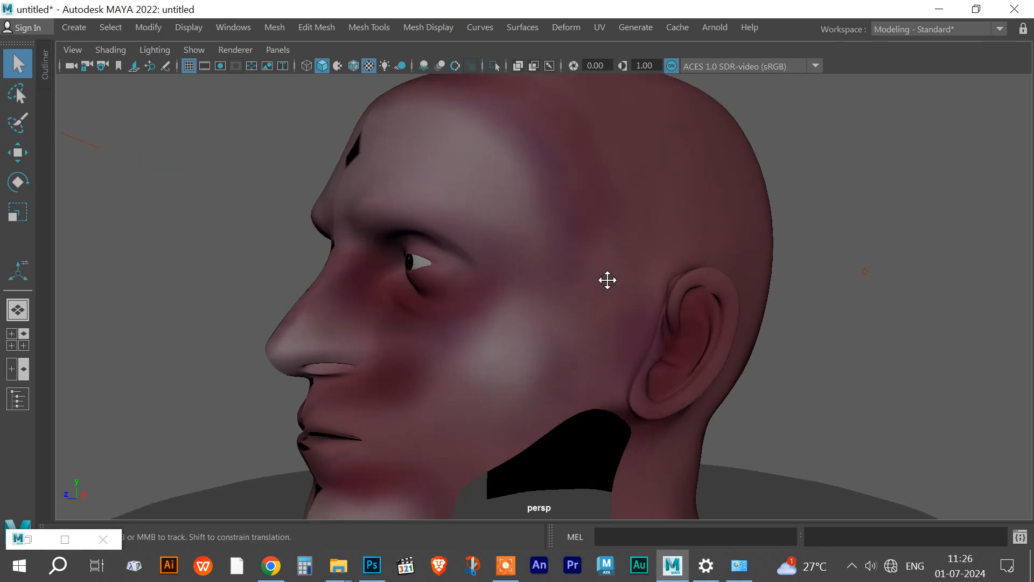
pyautogui.click(715, 28)
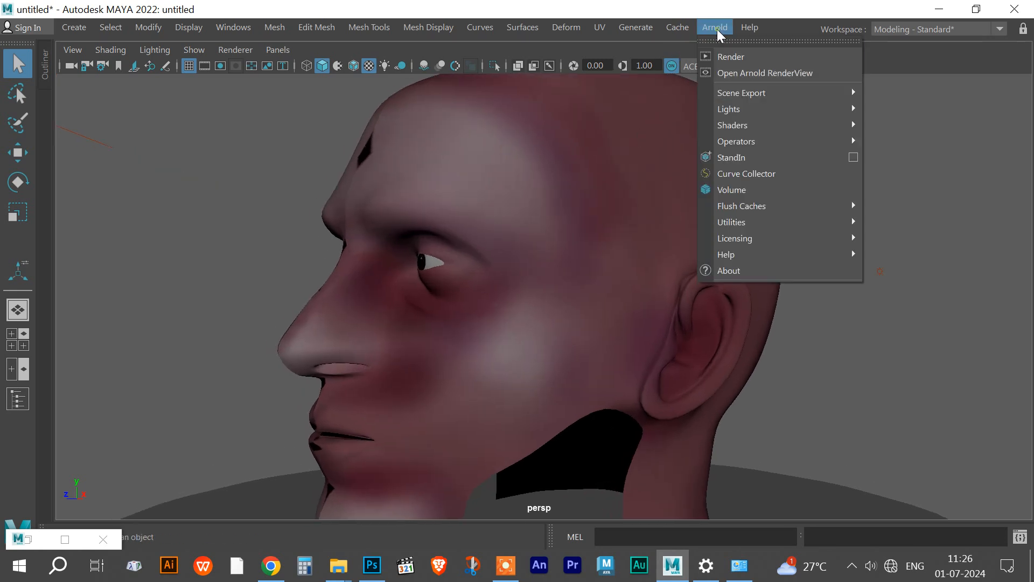
pyautogui.click(727, 56)
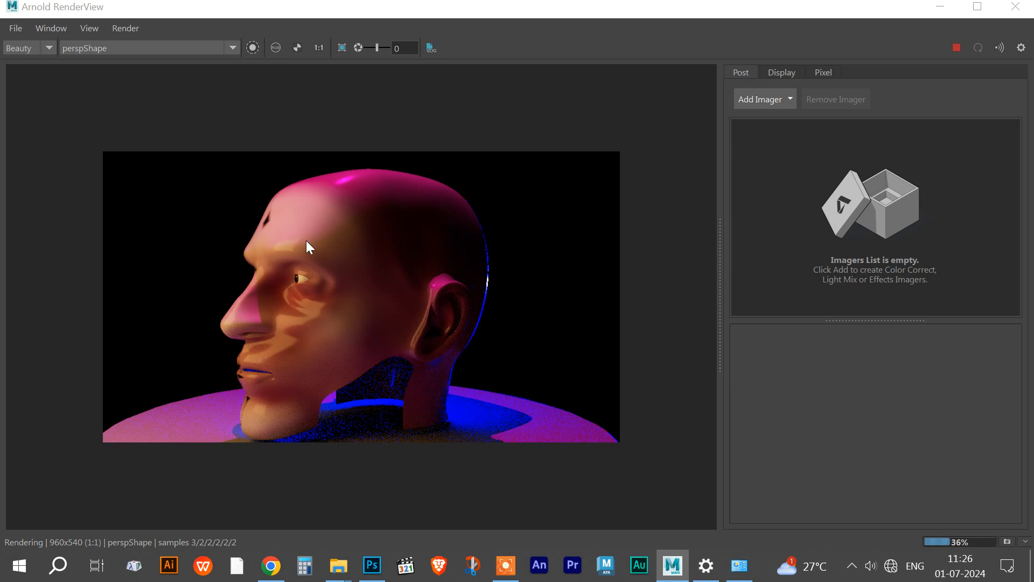
pyautogui.scroll(2, 334, 314)
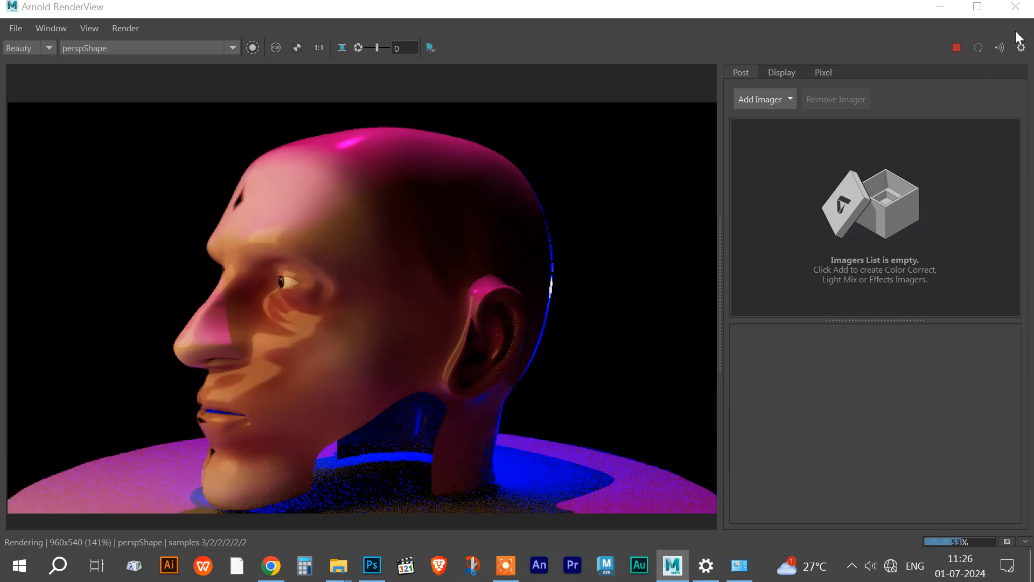
pyautogui.click(1018, 9)
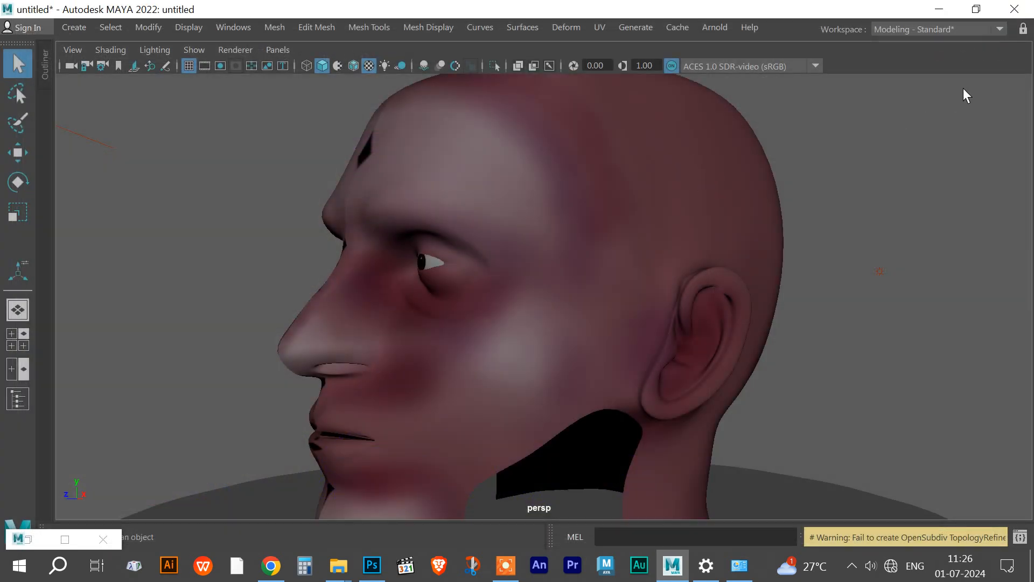
# Step: Inspect the dark patches along the forehead and nose bridge, and switch to the face texture in Photoshop
pyautogui.scroll(-2, 243, 304)
pyautogui.moveTo(480, 375); pyautogui.dragTo(533, 420)
pyautogui.scroll(3, 493, 382)
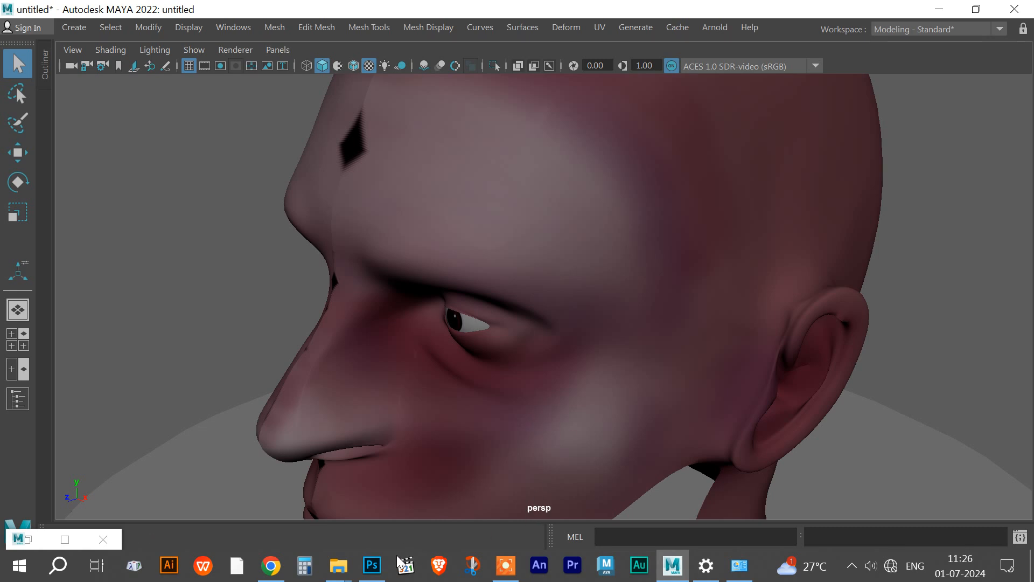
pyautogui.click(372, 565)
pyautogui.scroll(5, 561, 317)
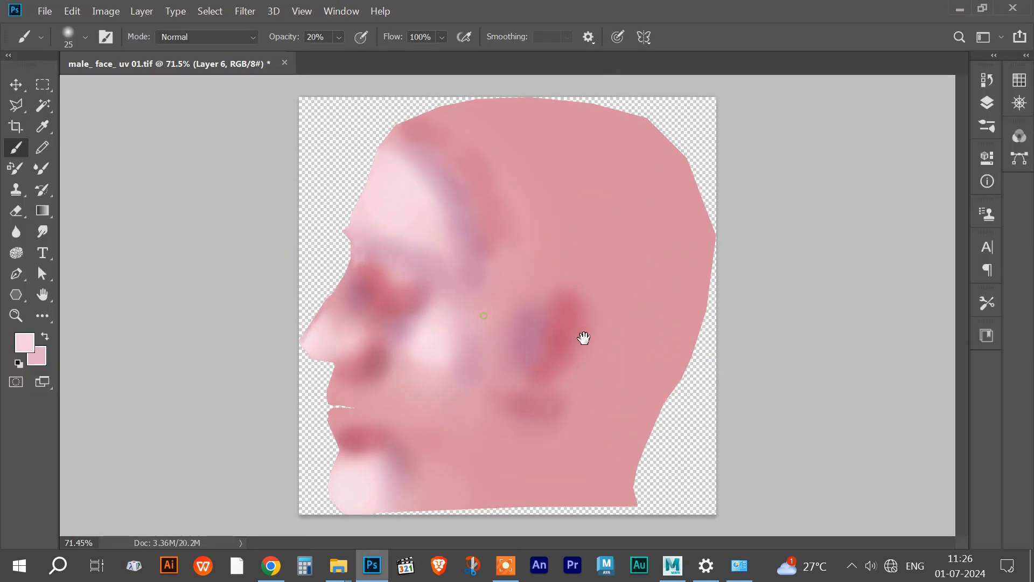
pyautogui.scroll(5, 397, 312)
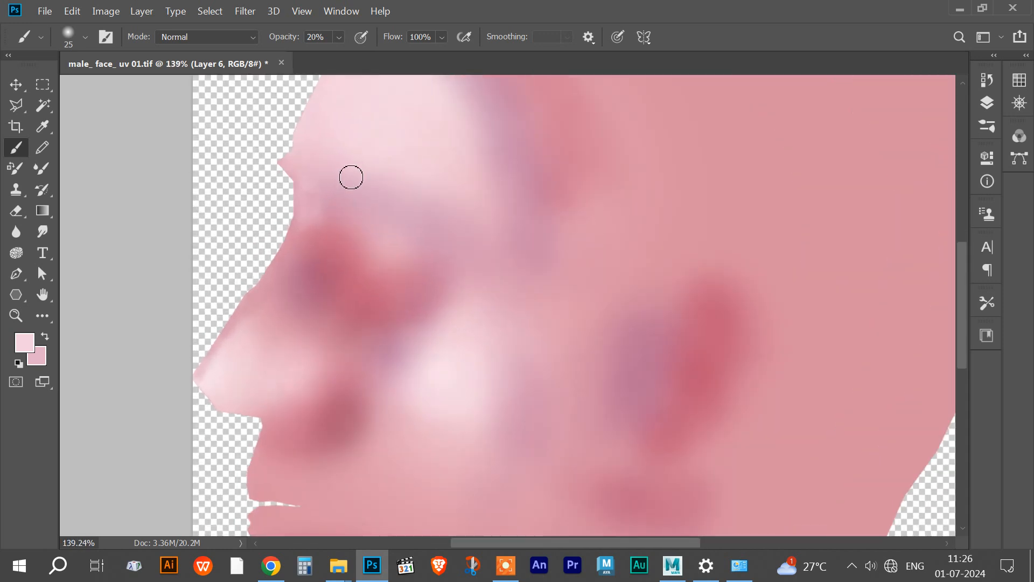
# Step: Outline the small spur sticking out of the profile above the nose with the Pen tool and make it a selection
pyautogui.press('p')
pyautogui.click(293, 134)
pyautogui.moveTo(293, 217); pyautogui.dragTo(290, 225)
pyautogui.click(270, 213)
pyautogui.click(256, 165)
pyautogui.moveTo(264, 145); pyautogui.dragTo(268, 145)
pyautogui.click(293, 135)
pyautogui.hotkey('ctrl', 'Return')
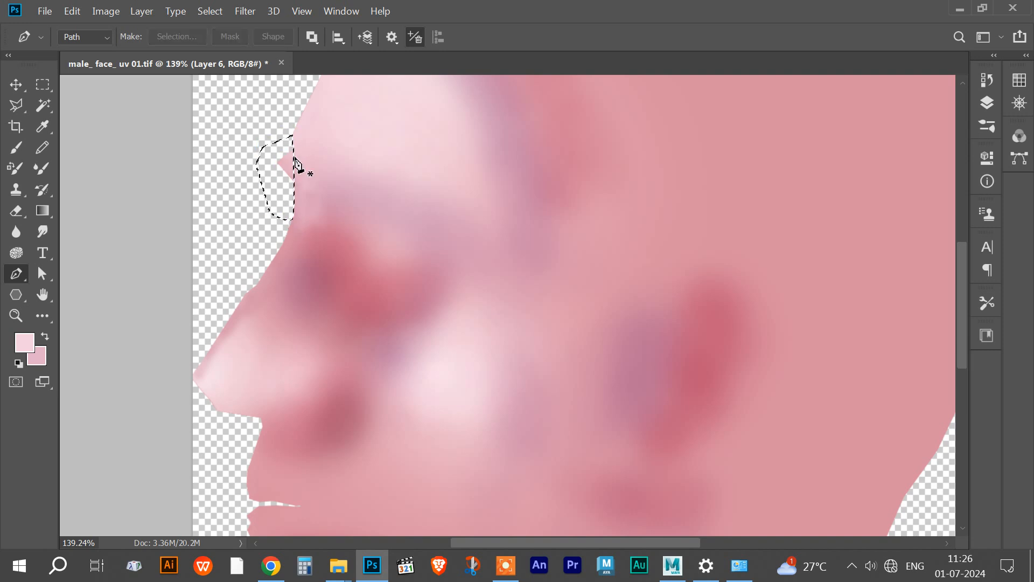
# Step: Delete the selected spur from Layer 5, Layer 4 and Layer 3, and deselect
pyautogui.click(988, 107)
pyautogui.click(888, 257)
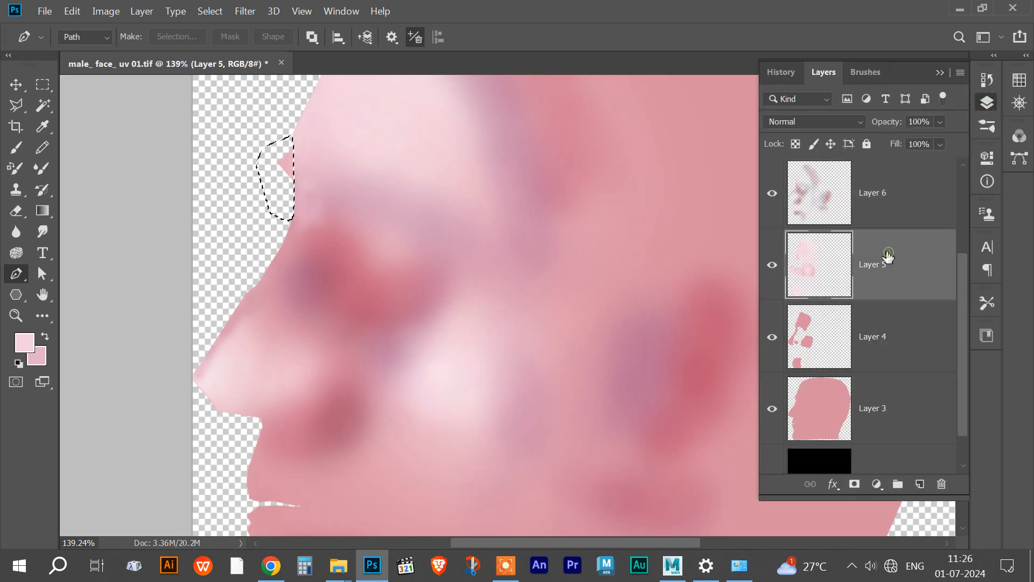
pyautogui.click(871, 345)
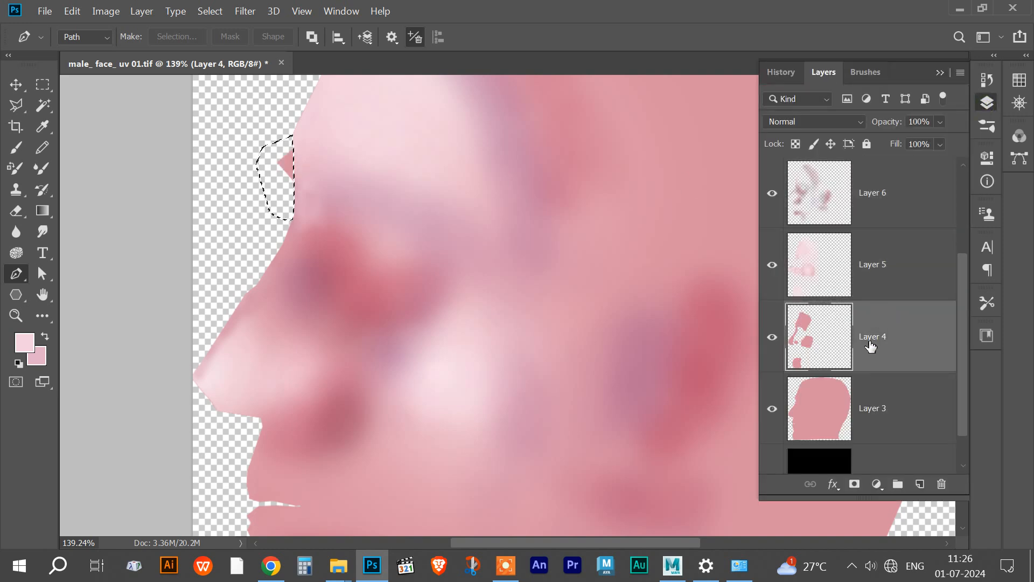
pyautogui.click(880, 396)
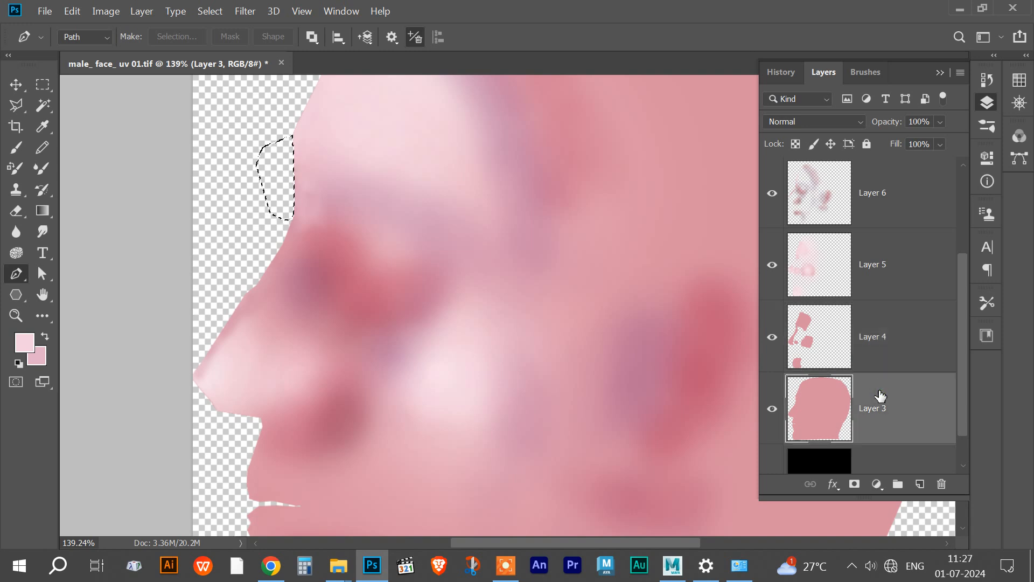
pyautogui.hotkey('ctrl', 'd')
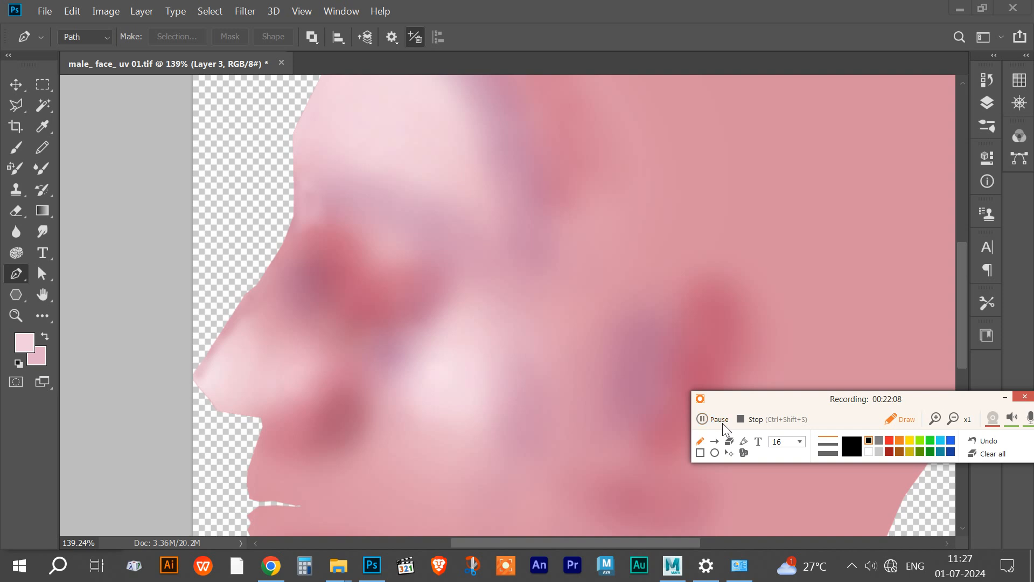
pyautogui.click(1005, 398)
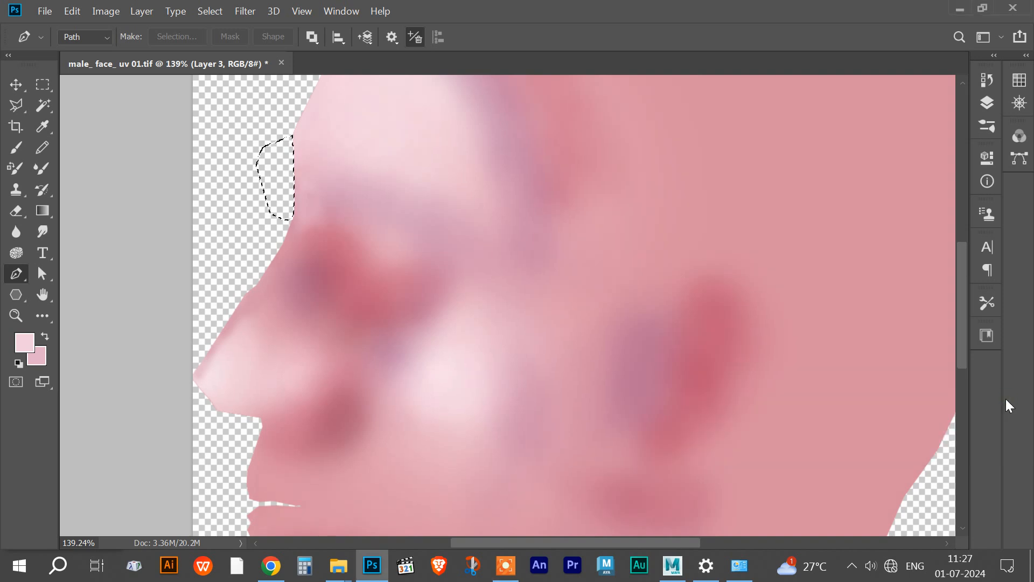
pyautogui.hotkey('ctrl', 'd')
# Step: Save the document over "male_ face_ Texture _uv 01.tif" in sourceimages with layers and image compression None
pyautogui.click(45, 10)
pyautogui.click(67, 183)
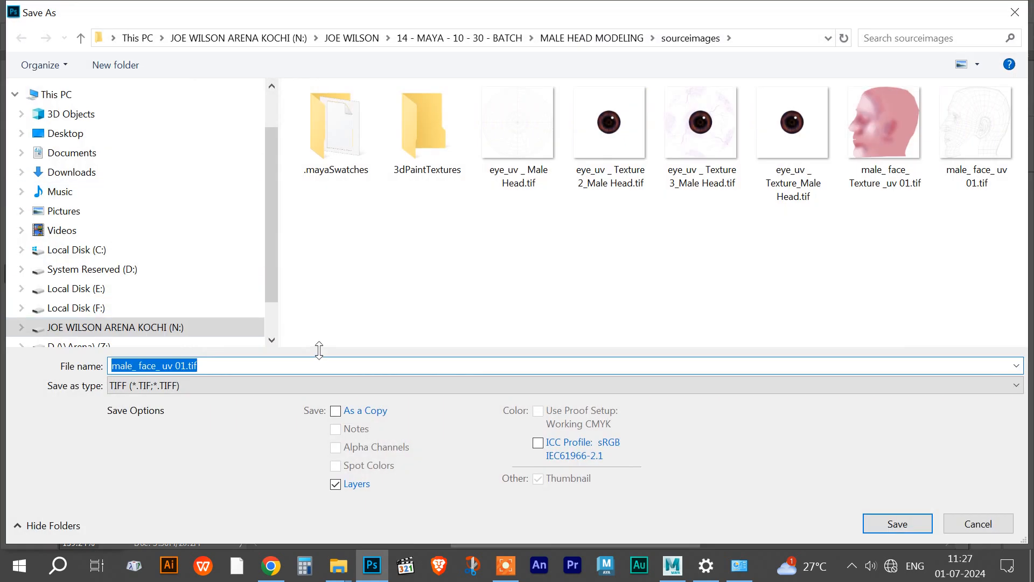
pyautogui.click(883, 129)
pyautogui.click(897, 523)
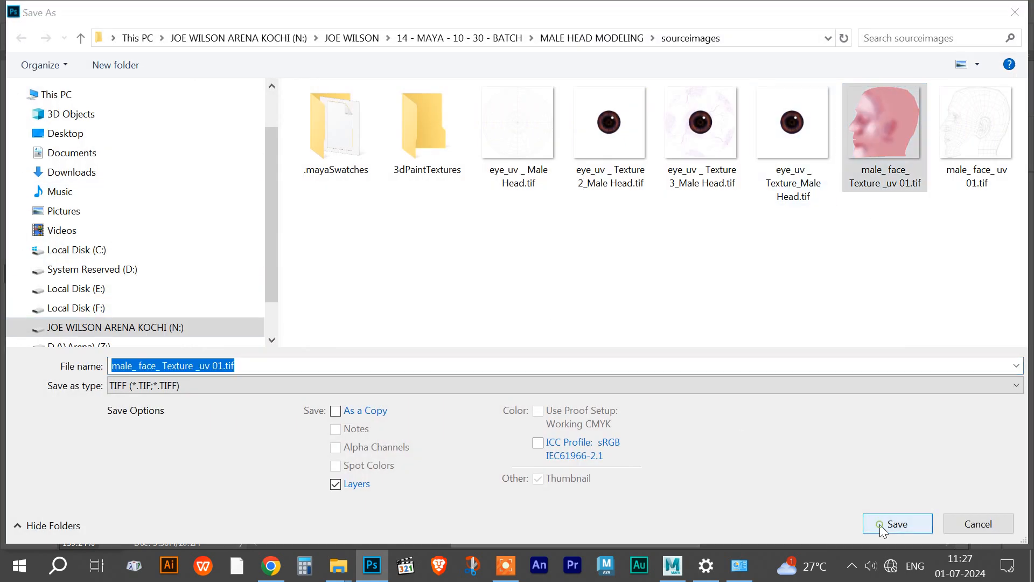
pyautogui.click(555, 286)
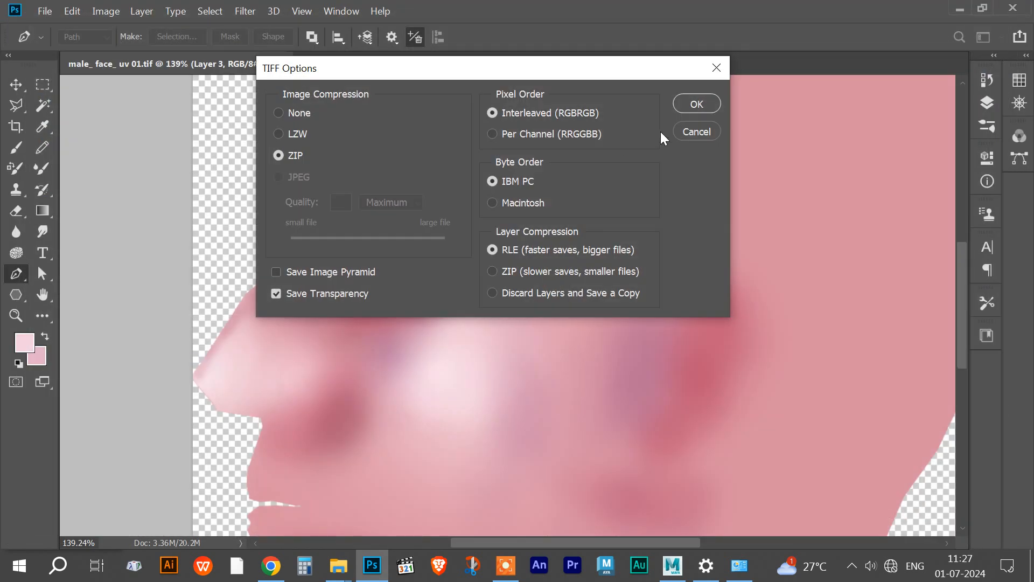
pyautogui.click(279, 113)
pyautogui.click(692, 104)
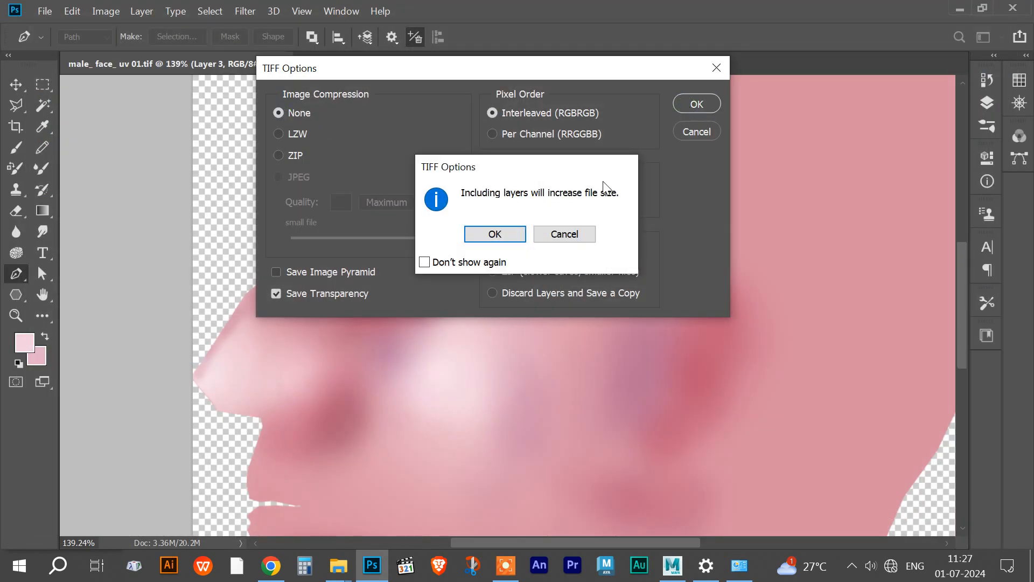
pyautogui.click(502, 240)
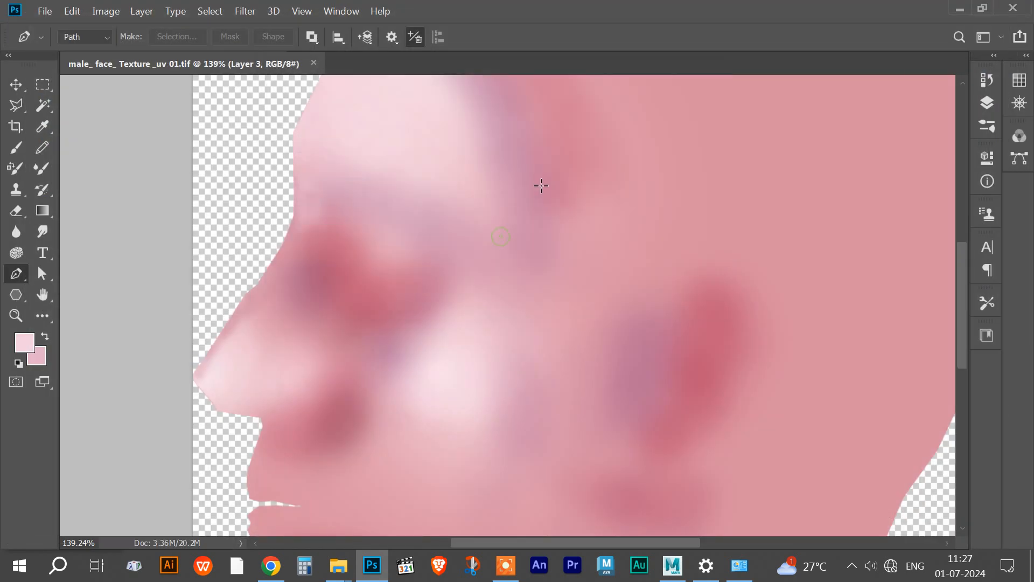
# Step: Switch back to Maya, select the original textured head half and restore the Attribute Editor beside it
pyautogui.click(956, 11)
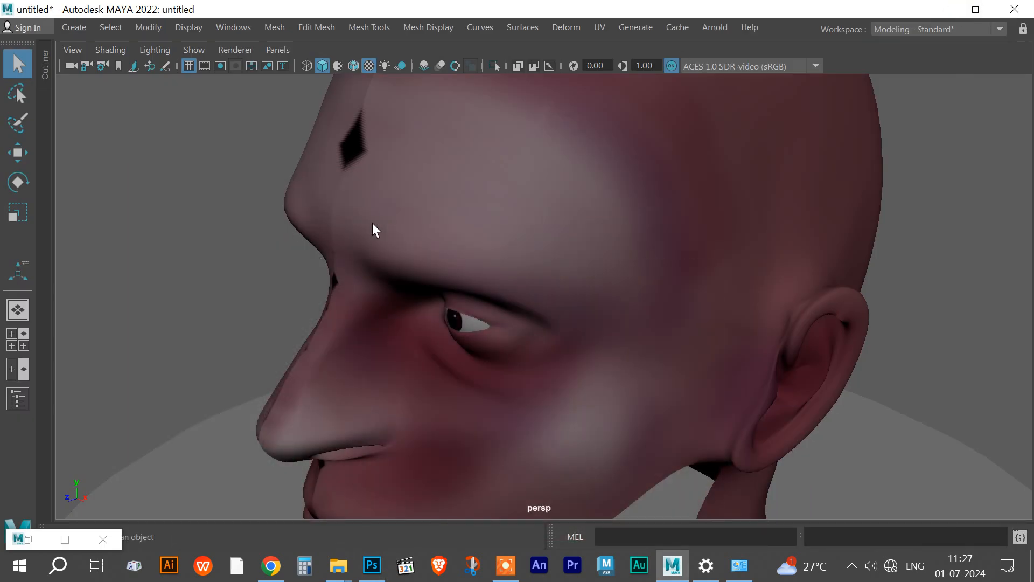
pyautogui.click(490, 224)
pyautogui.press('f')
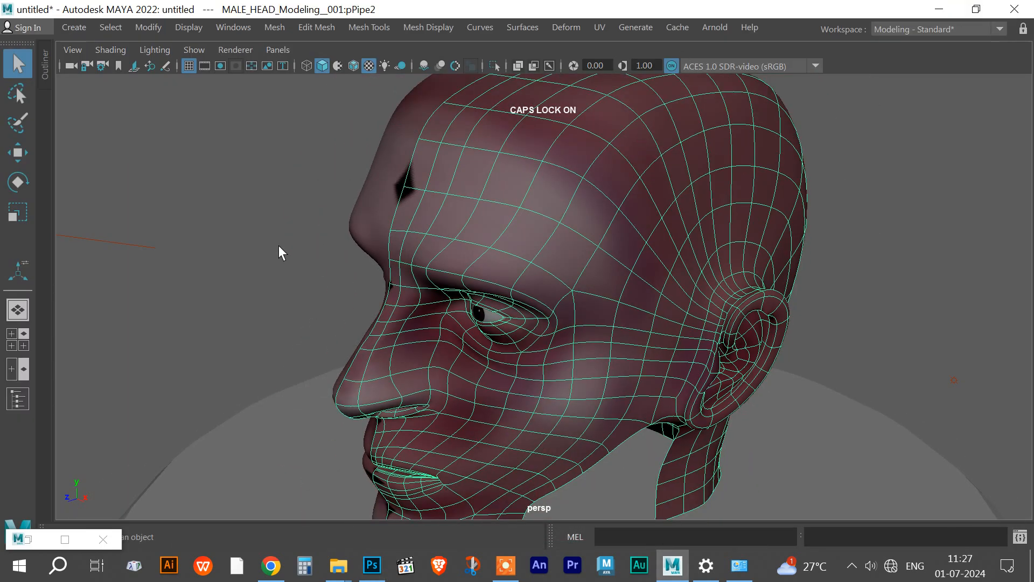
pyautogui.moveTo(589, 312); pyautogui.dragTo(550, 277)
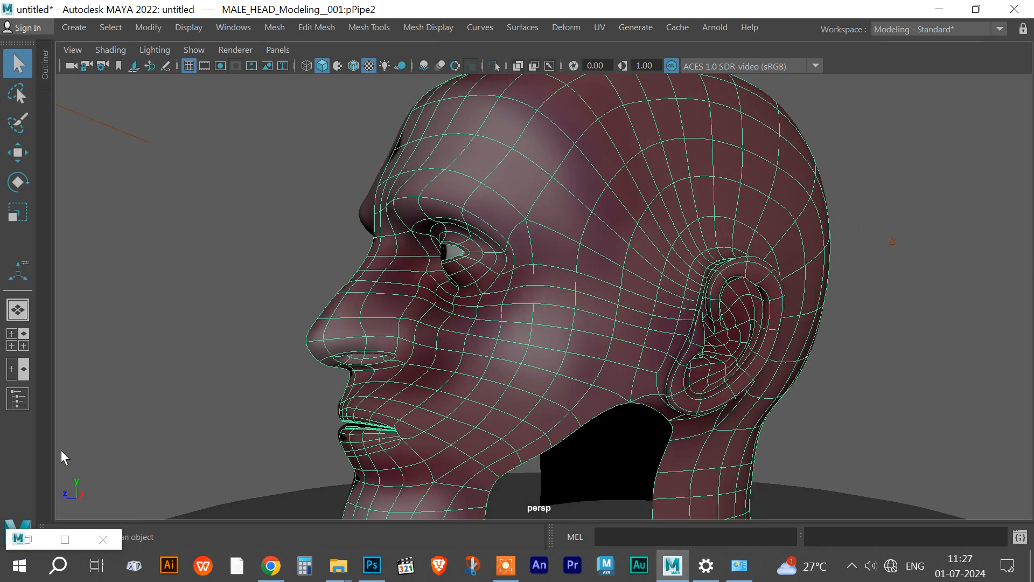
pyautogui.click(24, 540)
pyautogui.click(36, 538)
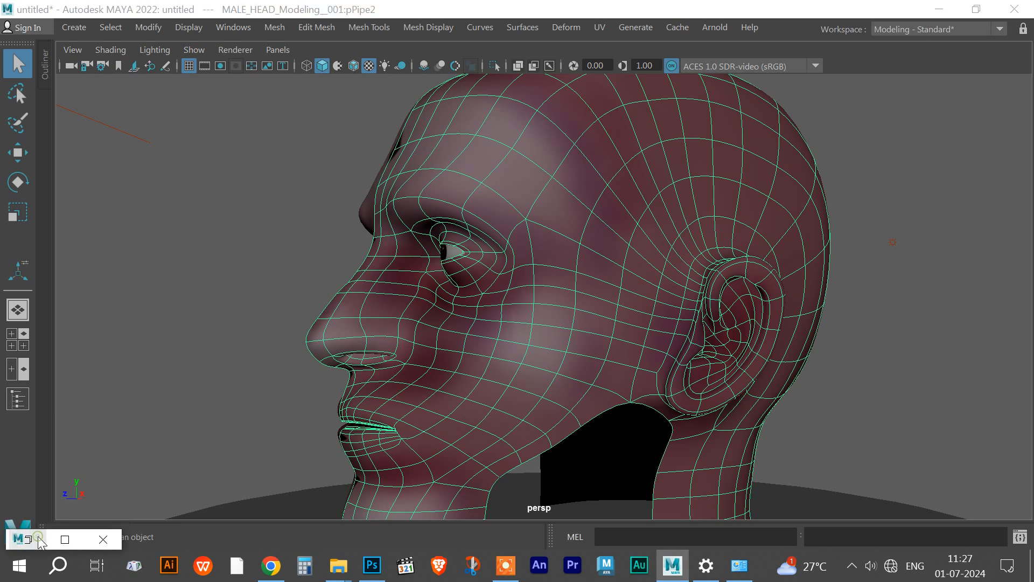
pyautogui.moveTo(473, 61); pyautogui.dragTo(661, 18)
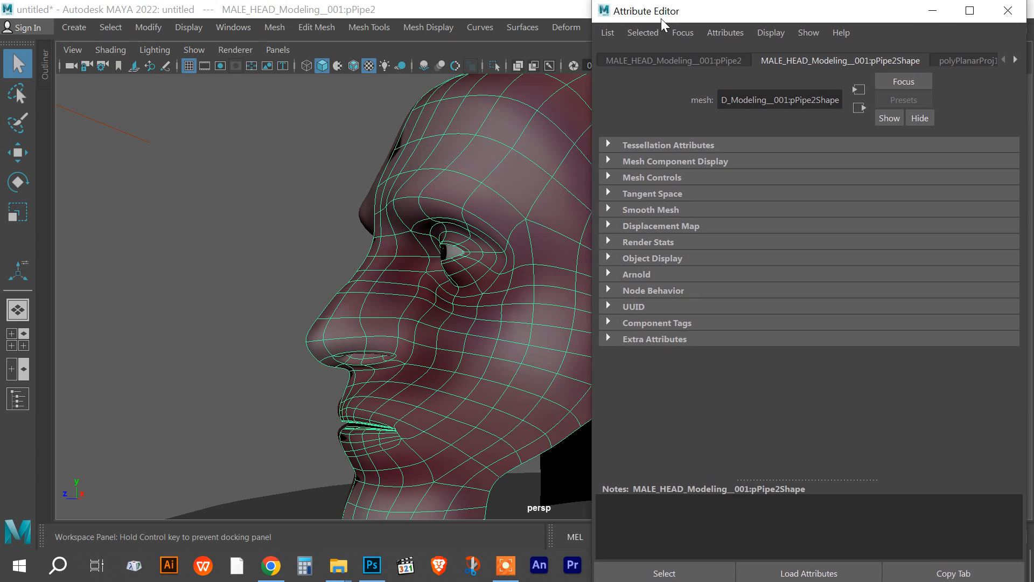
# Step: Open the attributes of the head's aiStandardSurface2 material from its long list of connected nodes
pyautogui.click(1016, 61)
pyautogui.click(1015, 61)
pyautogui.click(1015, 61)
pyautogui.click(1016, 61)
pyautogui.click(1015, 61)
pyautogui.click(1015, 62)
pyautogui.click(1016, 61)
pyautogui.click(1016, 61)
pyautogui.click(1015, 62)
pyautogui.click(1015, 61)
pyautogui.click(1016, 61)
pyautogui.click(1015, 61)
pyautogui.click(1016, 62)
pyautogui.click(1015, 61)
pyautogui.click(1016, 62)
pyautogui.click(1015, 61)
pyautogui.click(1015, 61)
pyautogui.click(1016, 62)
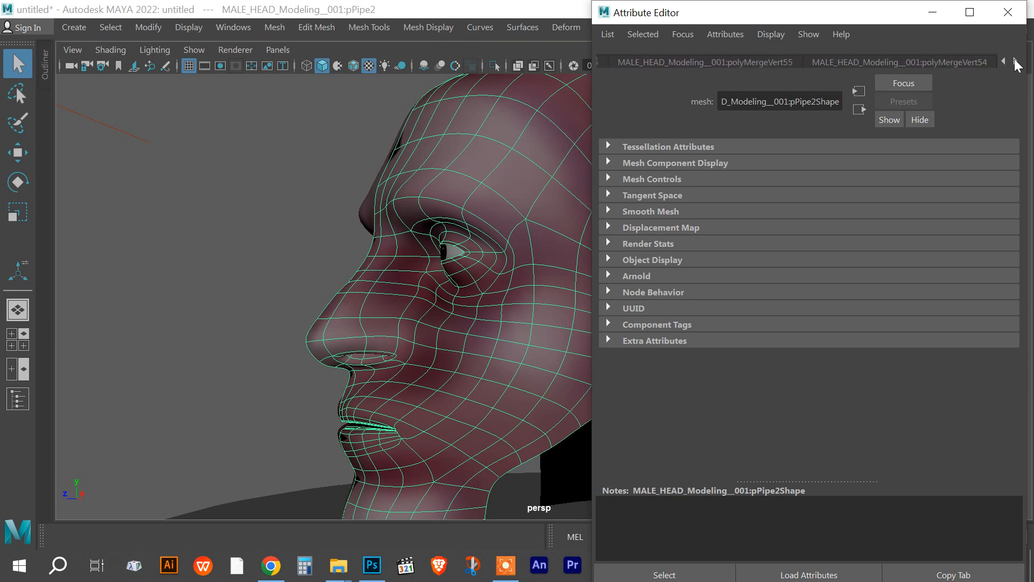
pyautogui.click(1015, 61)
pyautogui.click(1015, 62)
pyautogui.click(1015, 61)
pyautogui.click(1016, 61)
pyautogui.click(1016, 62)
pyautogui.click(1015, 61)
pyautogui.click(1015, 61)
pyautogui.click(1015, 61)
pyautogui.click(1015, 62)
pyautogui.click(1015, 61)
pyautogui.click(1015, 61)
pyautogui.click(1015, 61)
pyautogui.click(1015, 62)
pyautogui.click(1015, 61)
pyautogui.click(1016, 61)
pyautogui.click(1015, 62)
pyautogui.click(1016, 61)
pyautogui.click(1016, 62)
pyautogui.click(1015, 61)
pyautogui.click(1016, 61)
pyautogui.click(1015, 62)
pyautogui.click(1015, 62)
pyautogui.click(1016, 62)
pyautogui.click(1015, 62)
pyautogui.click(1015, 61)
pyautogui.click(1016, 62)
pyautogui.click(1015, 62)
pyautogui.click(1015, 62)
pyautogui.click(1015, 61)
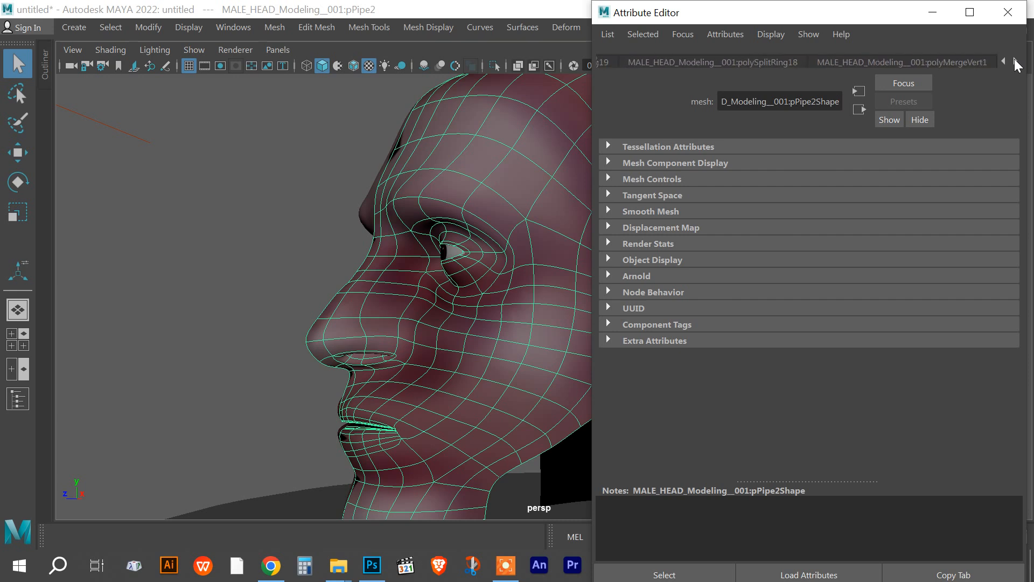
pyautogui.click(1016, 63)
pyautogui.click(1016, 64)
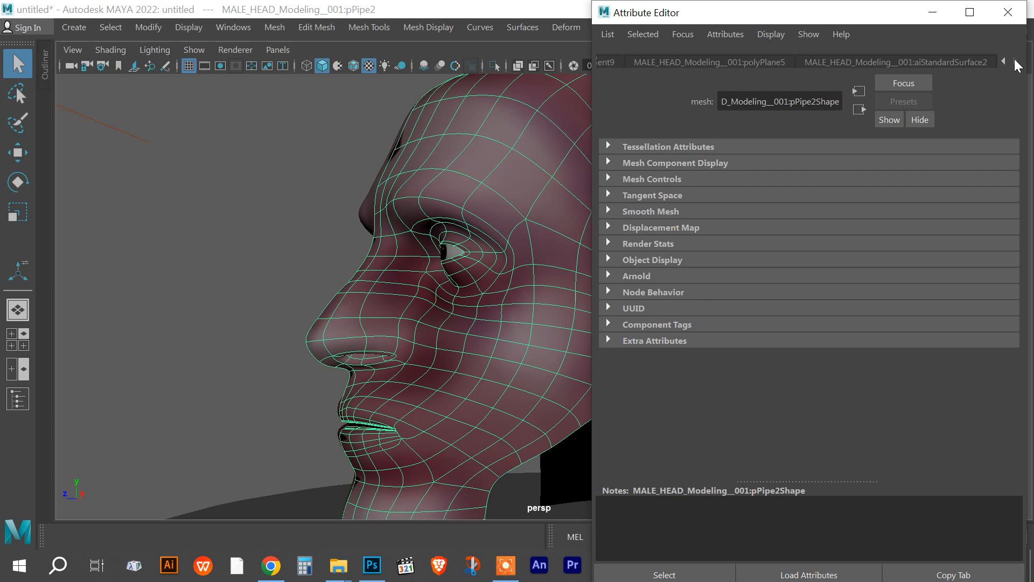
pyautogui.click(971, 61)
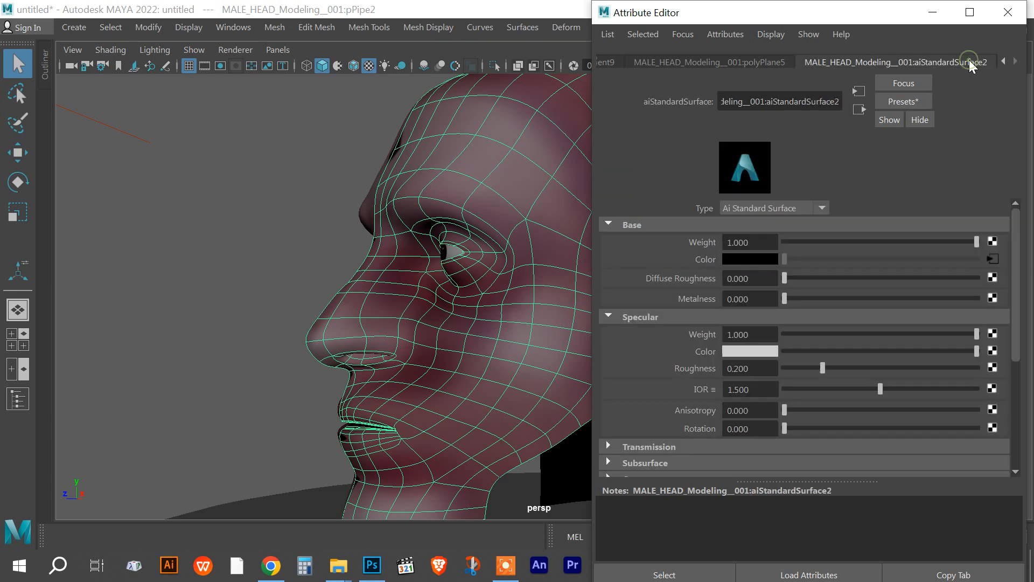
# Step: Reload "male_ face_ Texture _uv 01.tif" as the material's base color image and close the Attribute Editor
pyautogui.click(995, 256)
pyautogui.click(996, 275)
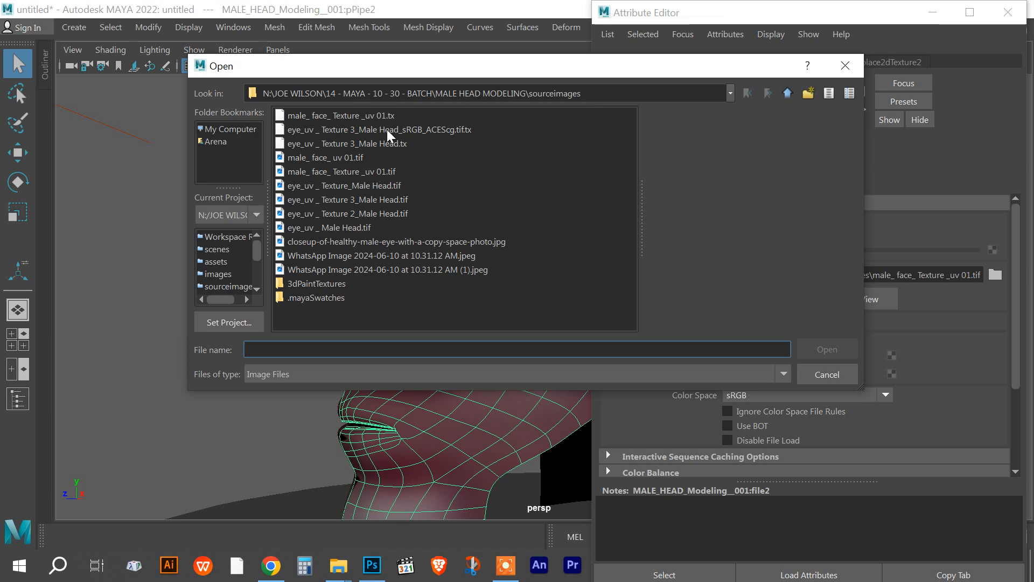
pyautogui.click(382, 175)
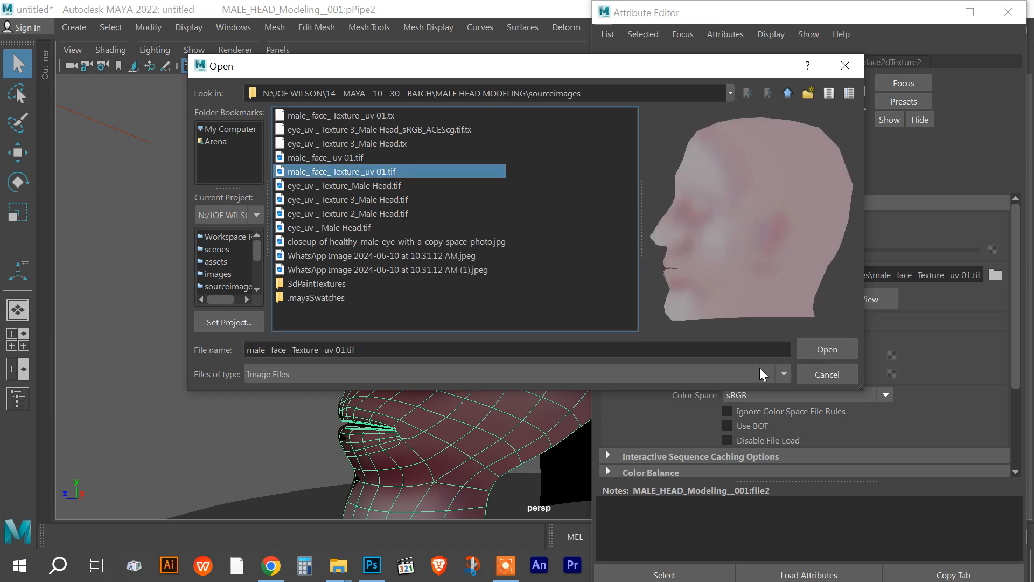
pyautogui.click(822, 352)
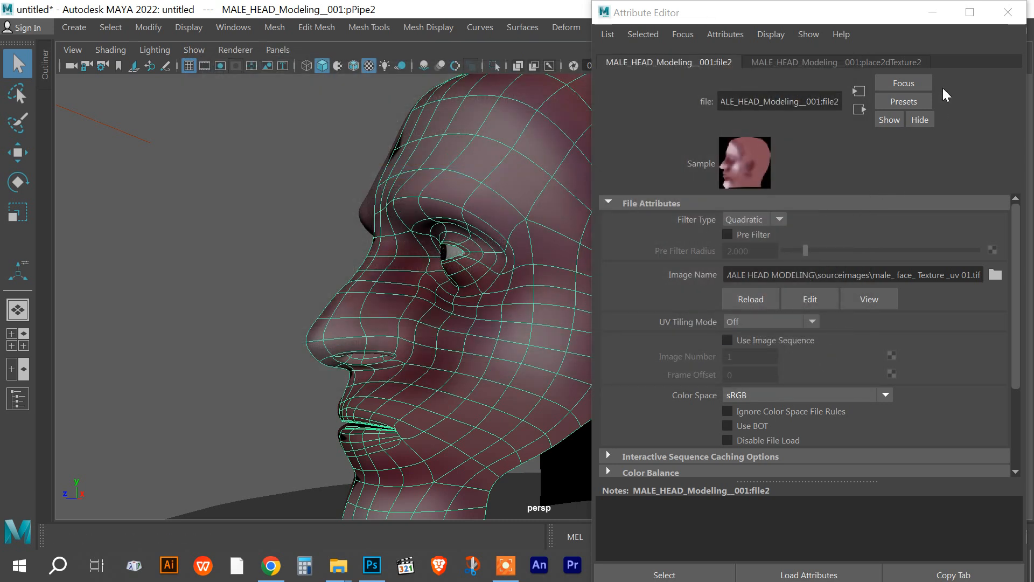
pyautogui.click(1007, 13)
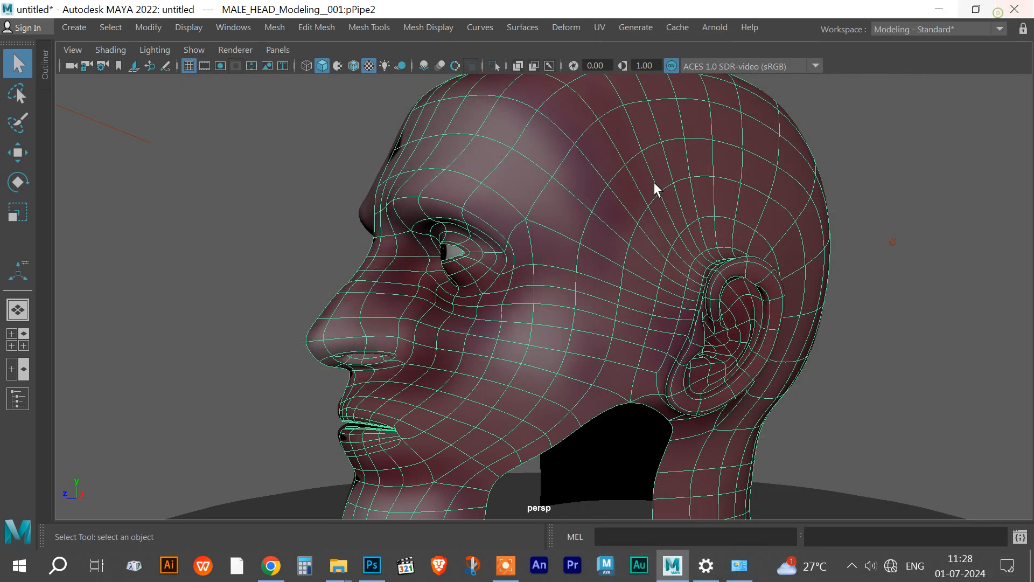
# Step: Examine the updated texture on the head's side profile, comparing the half in unsmoothed and smoothed display
pyautogui.click(863, 215)
pyautogui.moveTo(589, 302); pyautogui.dragTo(566, 298)
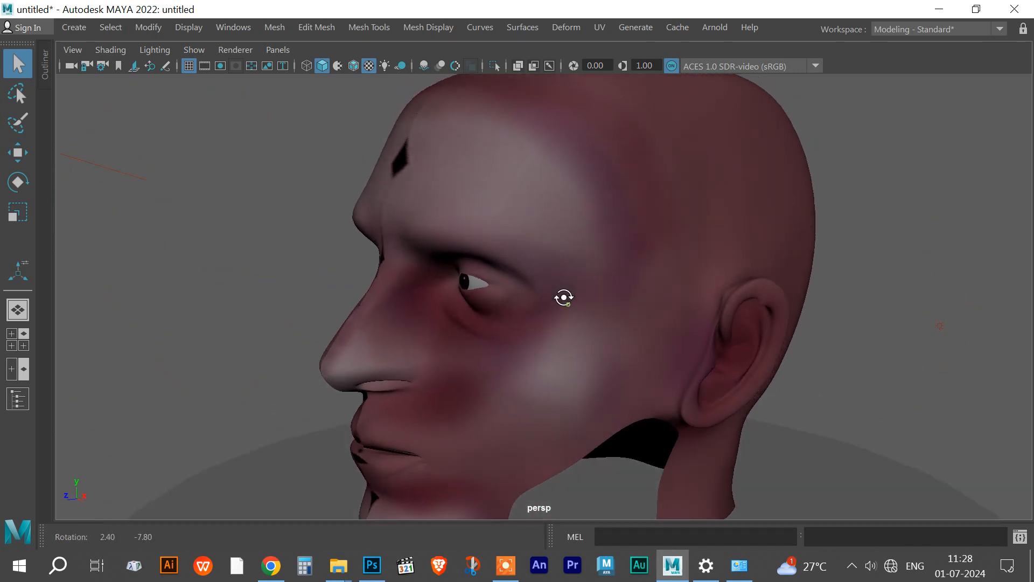
pyautogui.click(468, 184)
pyautogui.moveTo(473, 196); pyautogui.dragTo(489, 240)
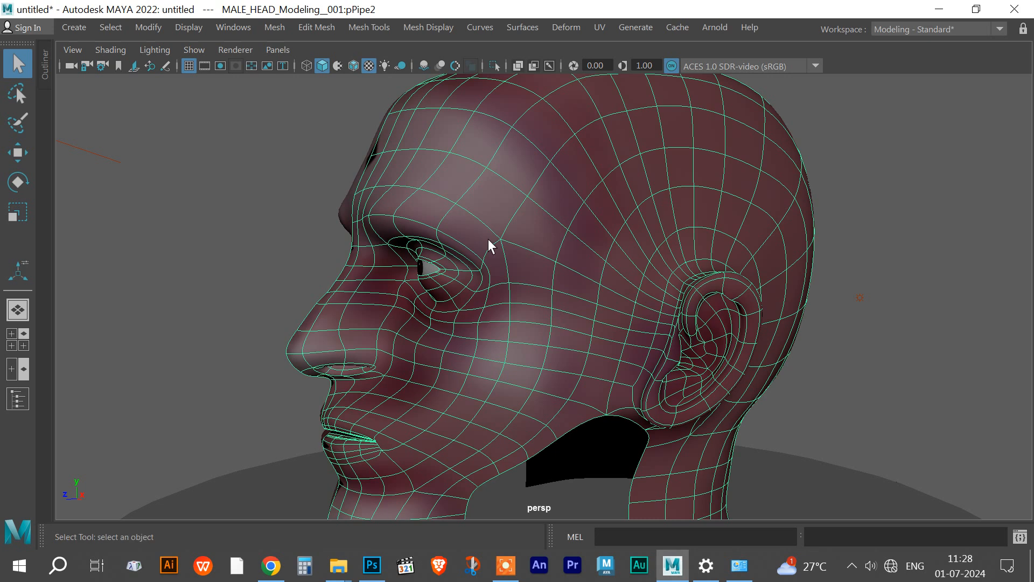
pyautogui.press('1')
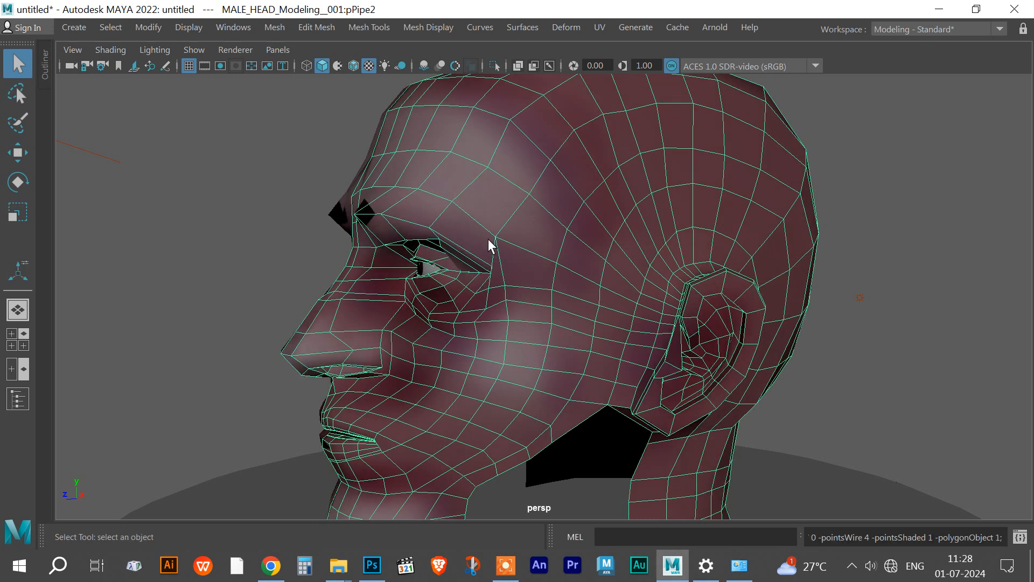
pyautogui.moveTo(430, 235); pyautogui.dragTo(404, 228)
pyautogui.press('3')
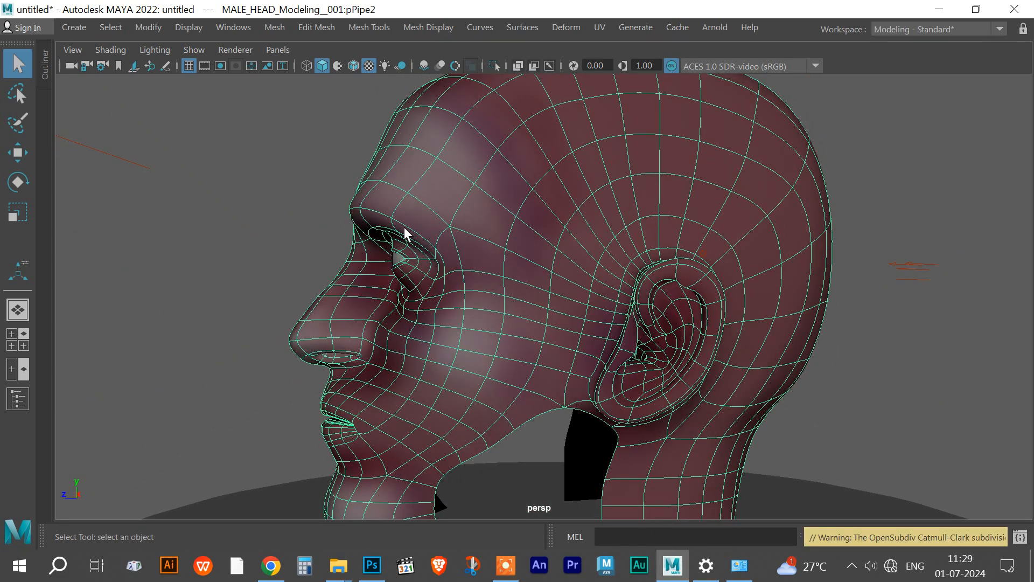
pyautogui.click(919, 249)
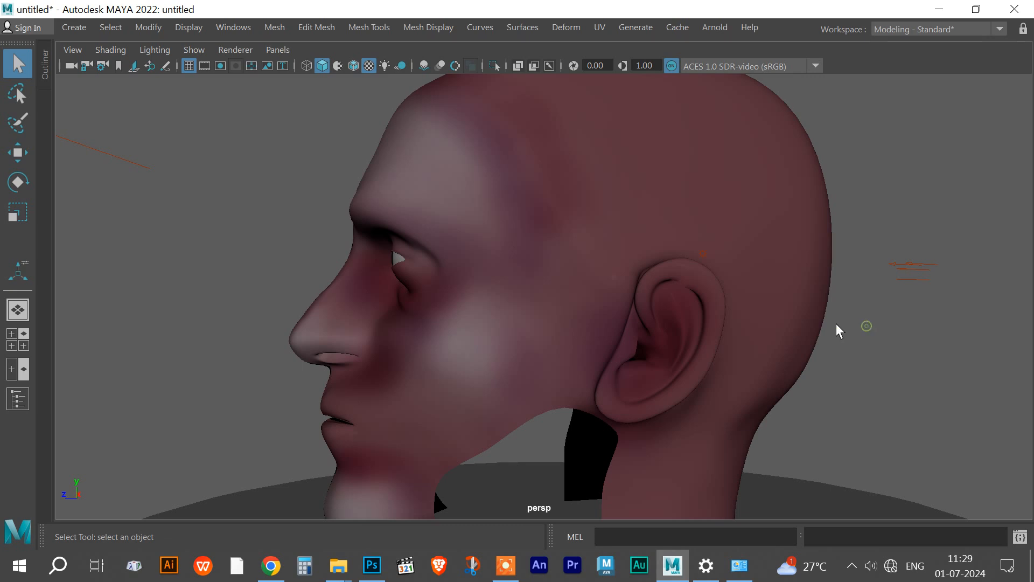
pyautogui.moveTo(587, 307)
pyautogui.mouseDown()
pyautogui.moveTo(623, 302)
pyautogui.moveTo(605, 309)
pyautogui.mouseUp()
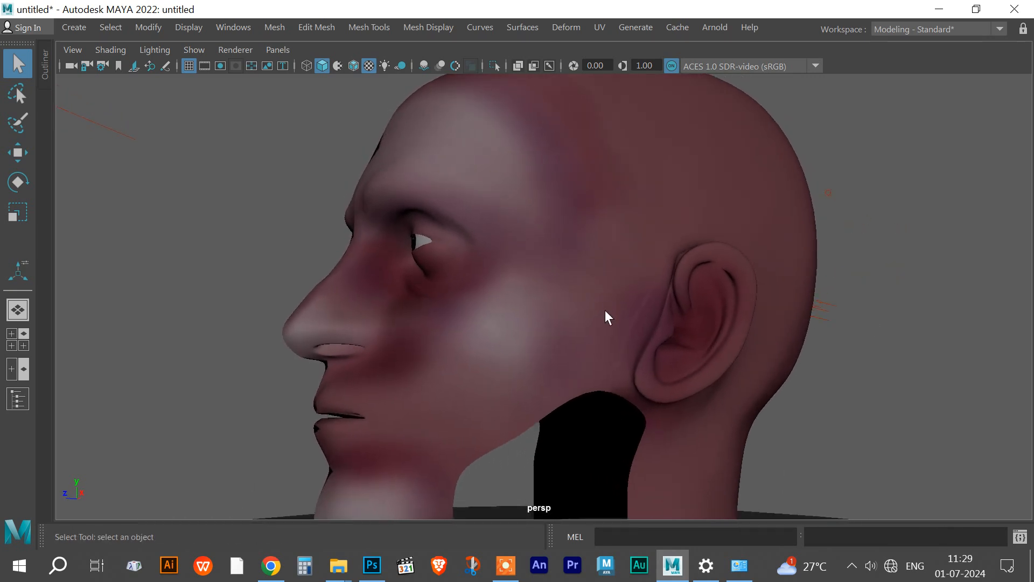
pyautogui.scroll(3, 602, 311)
pyautogui.moveTo(574, 364); pyautogui.dragTo(602, 327)
# Step: Switch to Photoshop and group Layer 3, Layer 4, Layer 5 and Layer 6
pyautogui.click(373, 565)
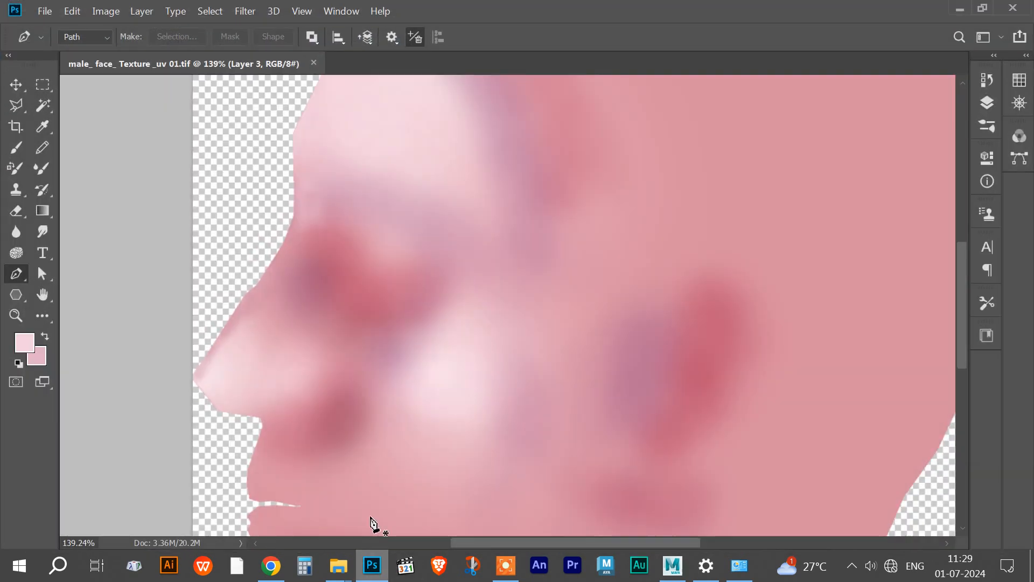
pyautogui.scroll(-3, 623, 359)
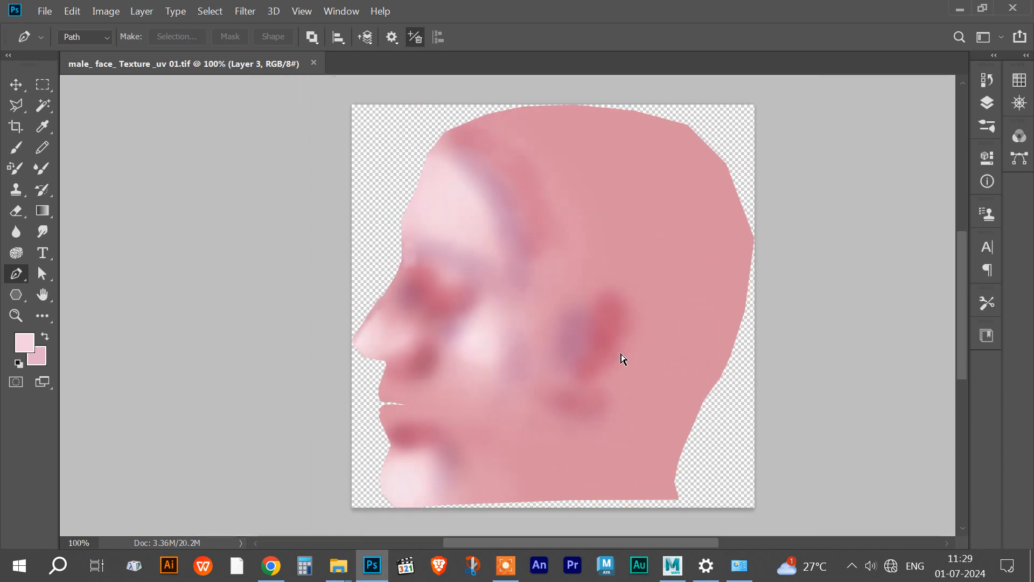
pyautogui.click(987, 102)
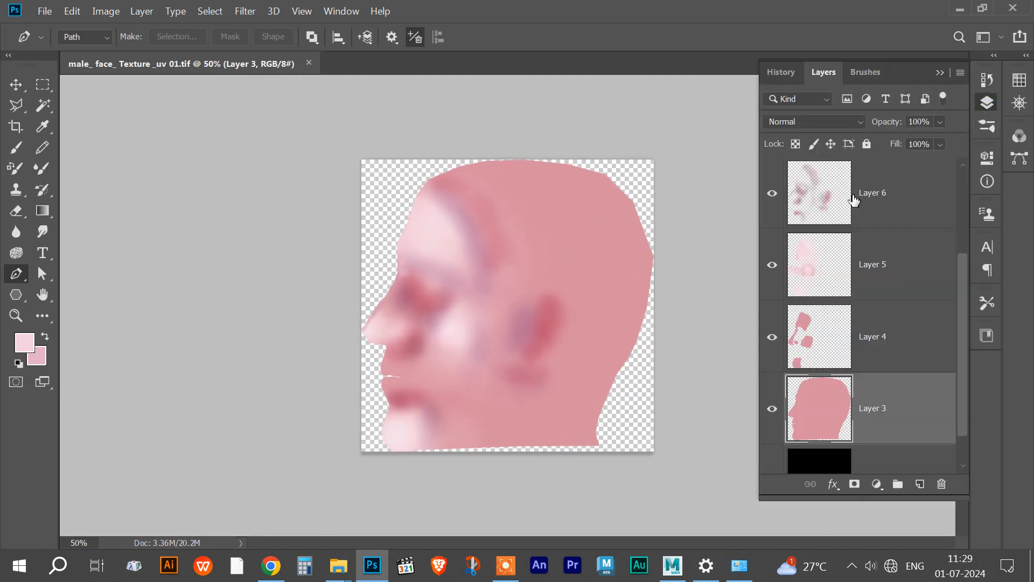
pyautogui.scroll(3, 911, 210)
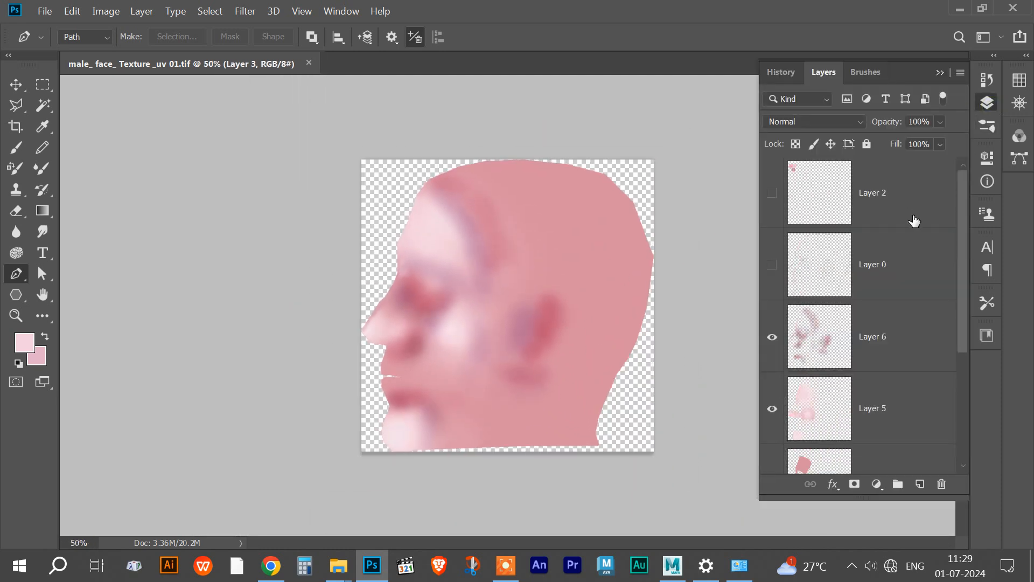
pyautogui.scroll(-1, 914, 220)
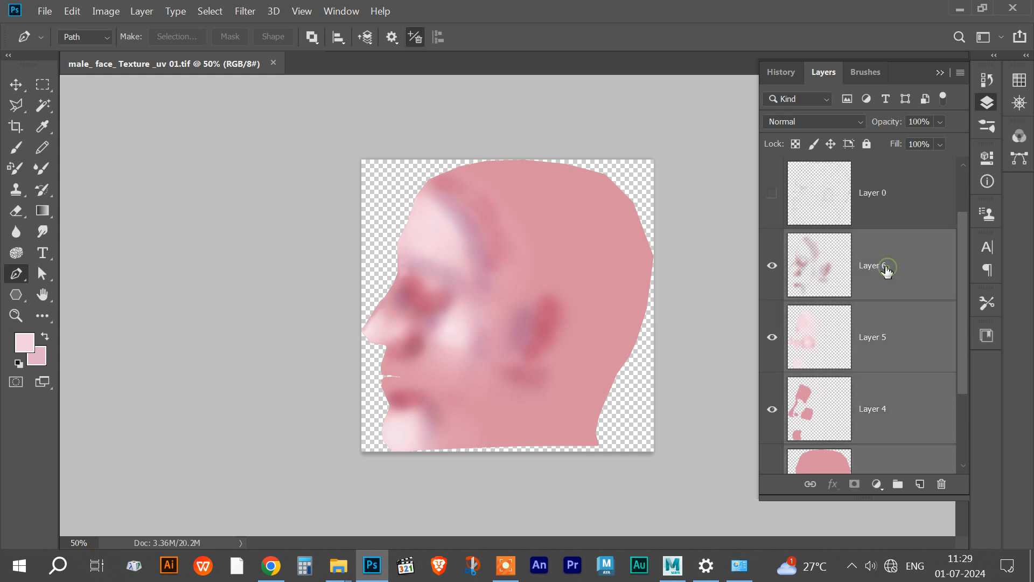
pyautogui.scroll(-1, 887, 271)
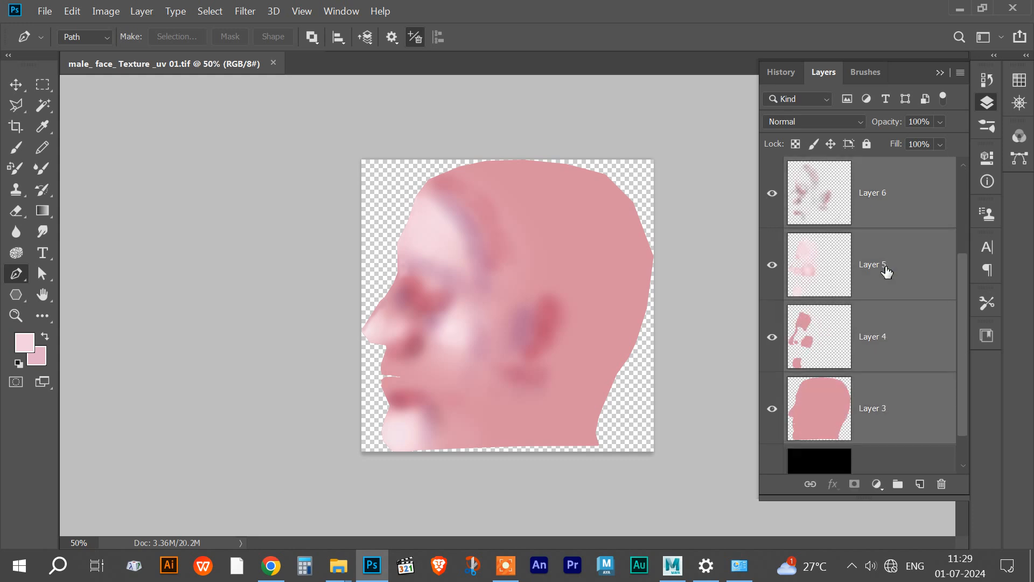
pyautogui.hotkey('ctrl', 'g')
# Step: Duplicate Group 1, hide the original group and merge the copy into a single layer
pyautogui.moveTo(914, 306); pyautogui.dragTo(919, 483)
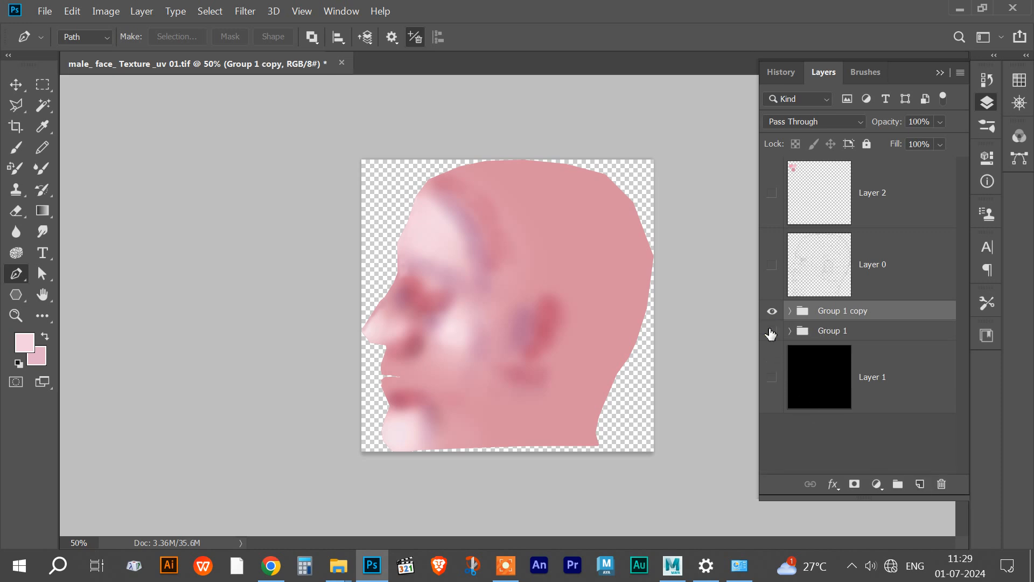
pyautogui.click(772, 331)
pyautogui.hotkey('ctrl', 'e')
# Step: Apply a Color Balance of -27, -12, -34 to the midtones of the merged face layer, preserving luminosity
pyautogui.click(142, 13)
pyautogui.click(120, 14)
pyautogui.moveTo(150, 50)
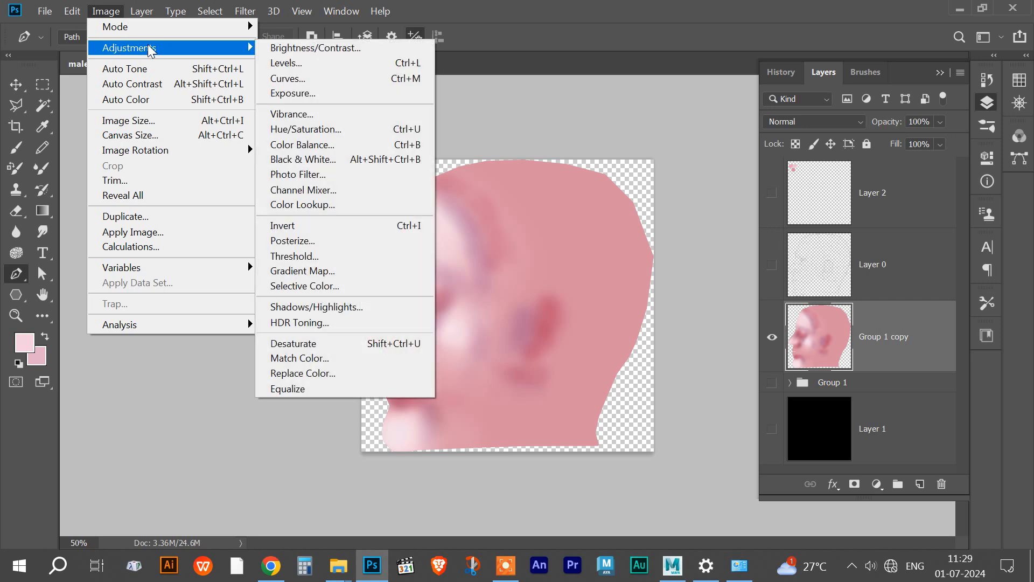
pyautogui.click(342, 145)
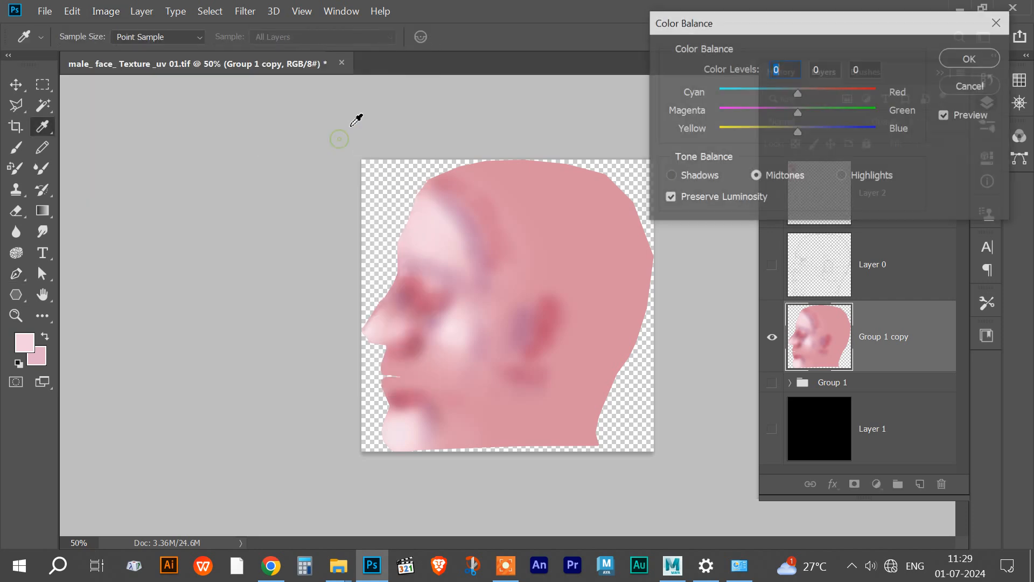
pyautogui.moveTo(800, 137); pyautogui.dragTo(777, 96)
pyautogui.press('p')
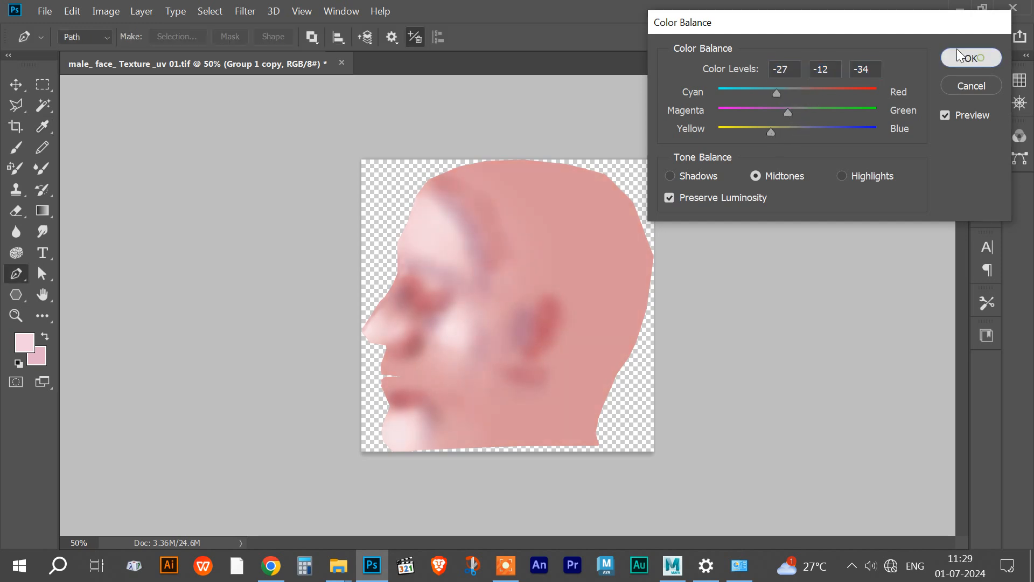
pyautogui.click(971, 58)
# Step: Save the document as "male_ face_ Texture _uv 02.tif" in sourceimages with layers and image compression None
pyautogui.click(45, 12)
pyautogui.click(92, 186)
pyautogui.moveTo(217, 366); pyautogui.dragTo(223, 365)
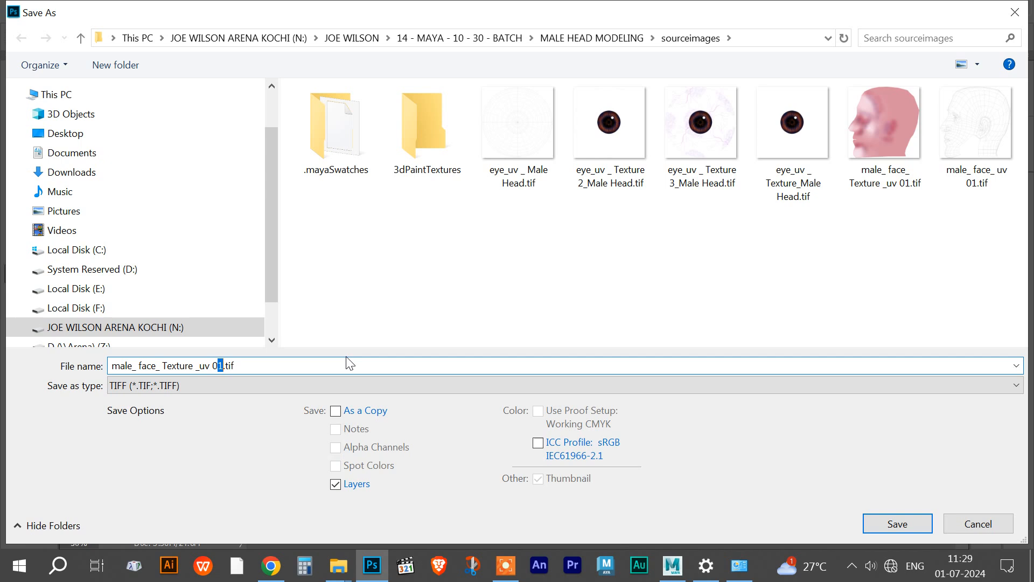
pyautogui.write('2')
pyautogui.click(887, 521)
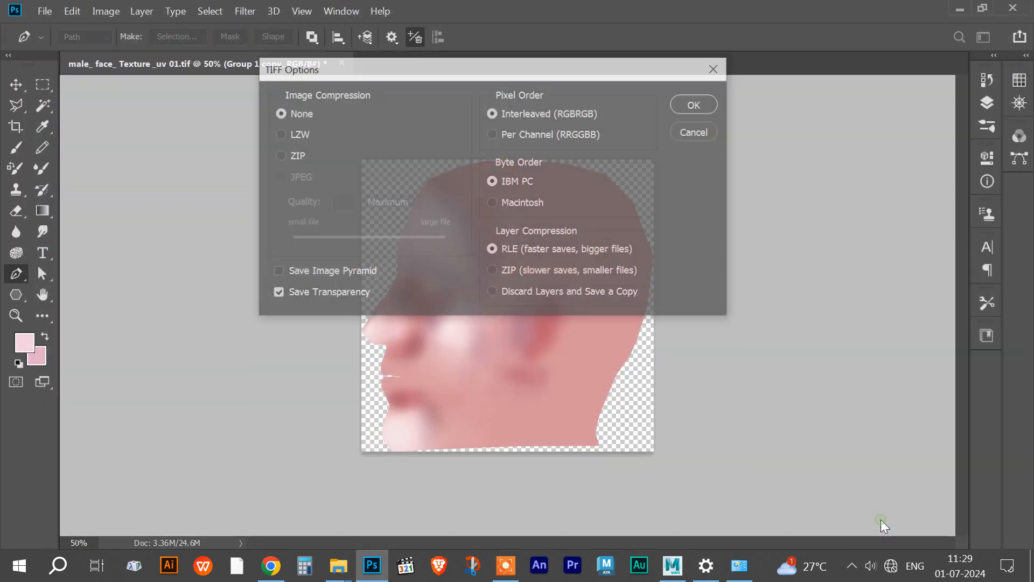
pyautogui.click(696, 105)
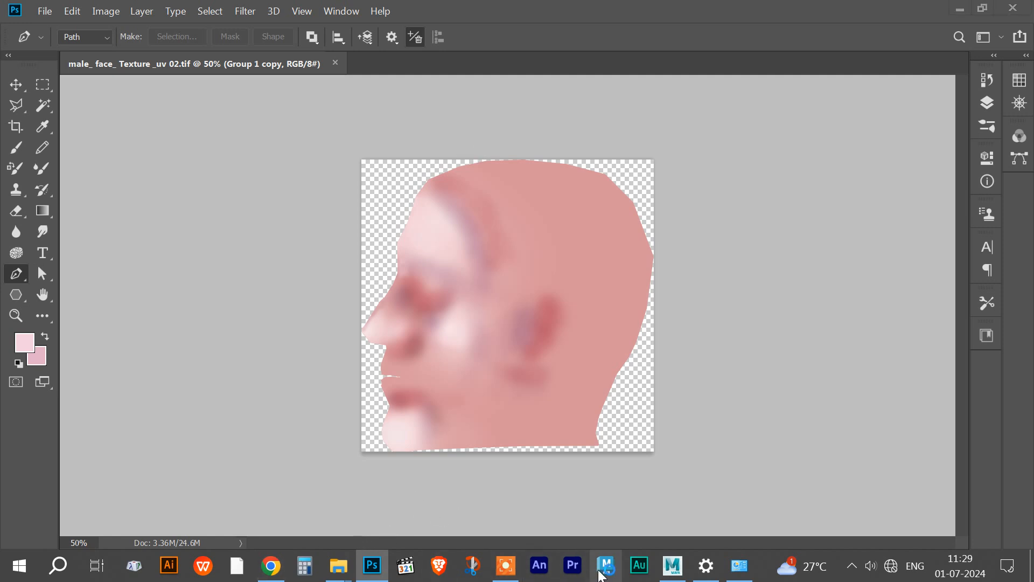
# Step: Switch back to Maya, select the textured head half, change the workspace to Maya Classic and show the Attribute Editor
pyautogui.click(673, 565)
pyautogui.scroll(-5, 707, 298)
pyautogui.click(744, 208)
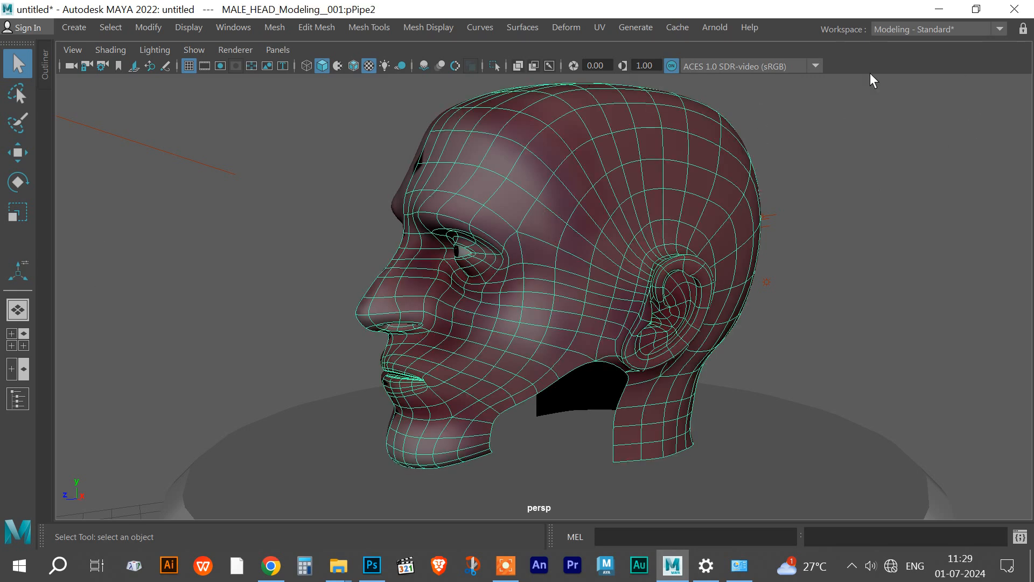
pyautogui.click(910, 33)
pyautogui.click(914, 46)
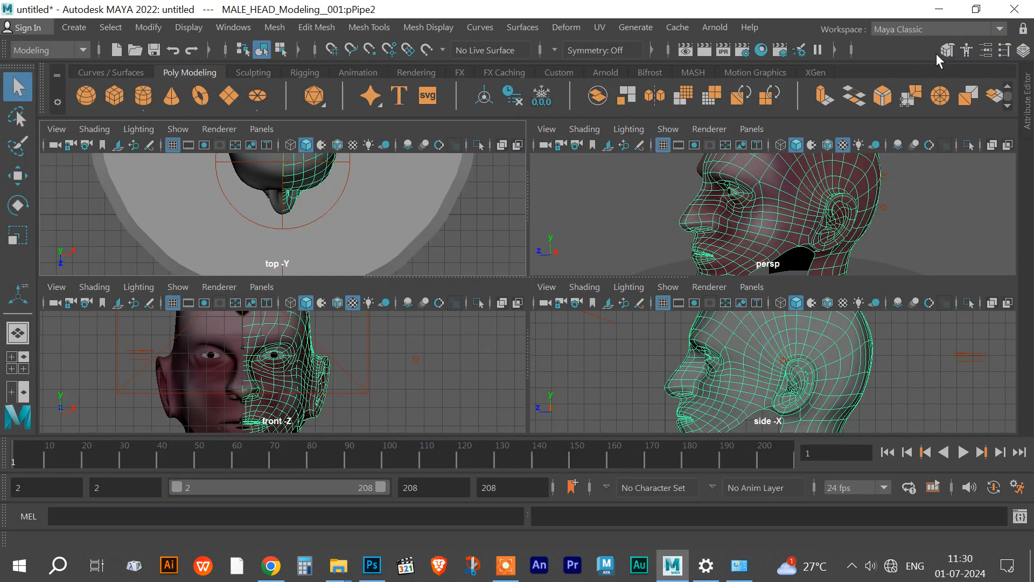
pyautogui.click(985, 50)
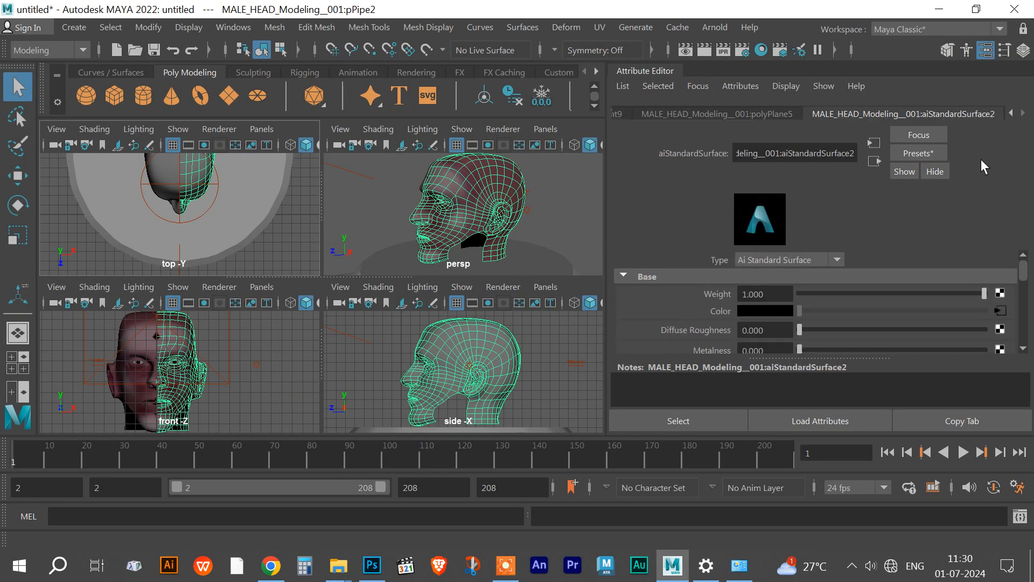
# Step: Replace the base color image with "male_ face_ Texture _uv 02.tif" and hide the Attribute Editor
pyautogui.click(1001, 310)
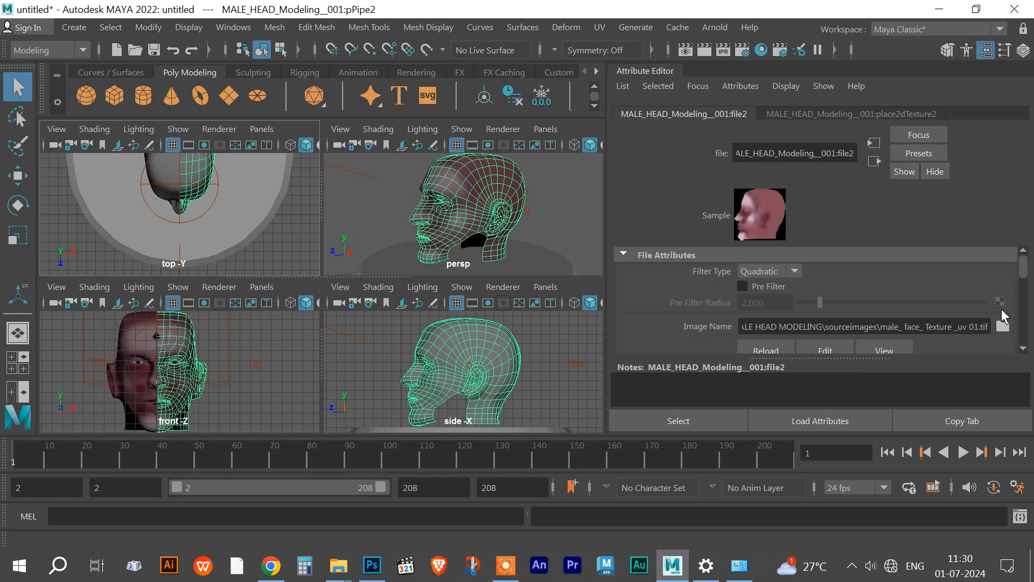
pyautogui.click(1001, 325)
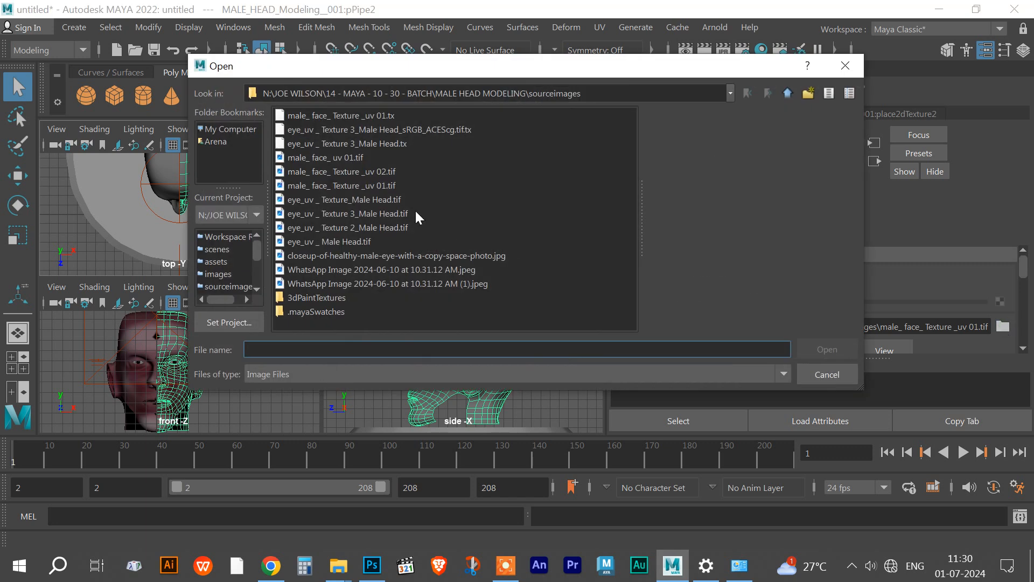
pyautogui.click(373, 175)
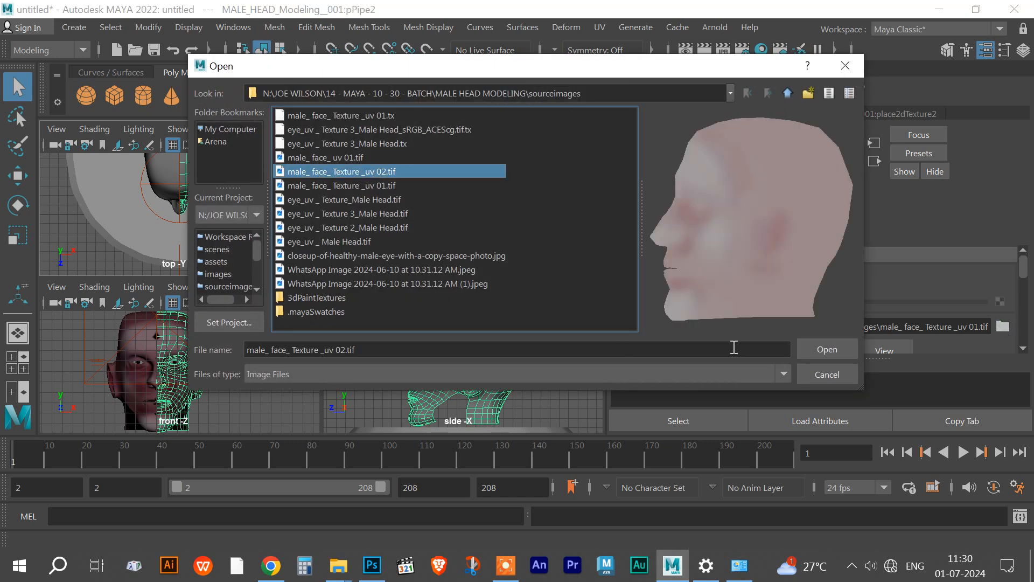
pyautogui.click(809, 351)
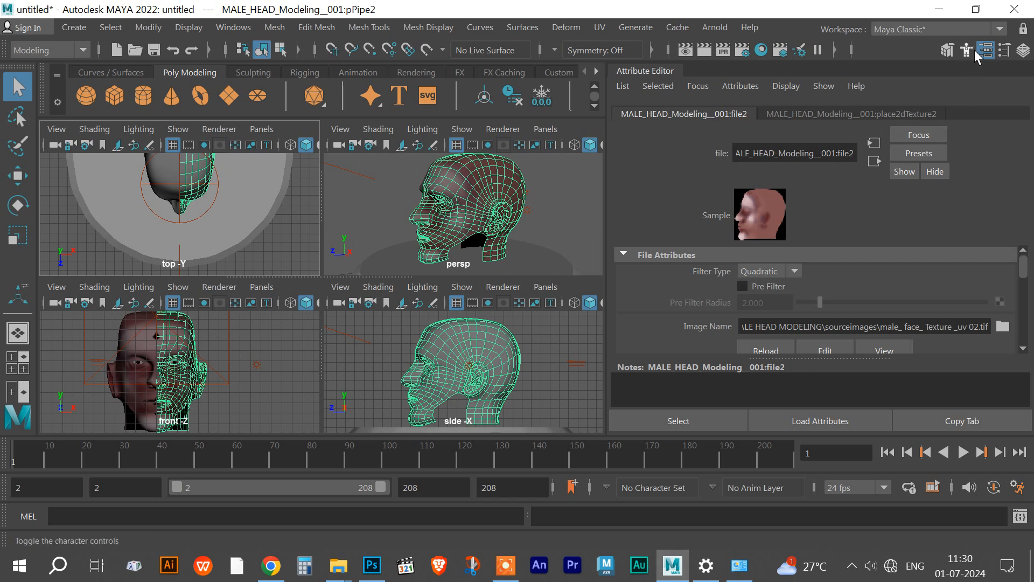
pyautogui.click(625, 72)
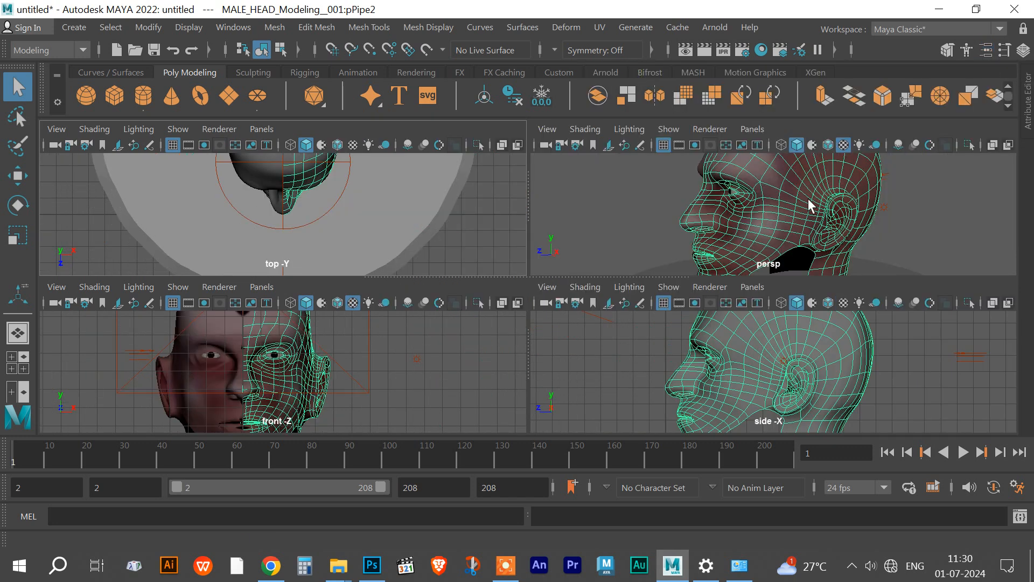
# Step: Maximize the perspective view, clear the selection to inspect the new texture, and reselect the near half of the head
pyautogui.press('space')
pyautogui.click(804, 246)
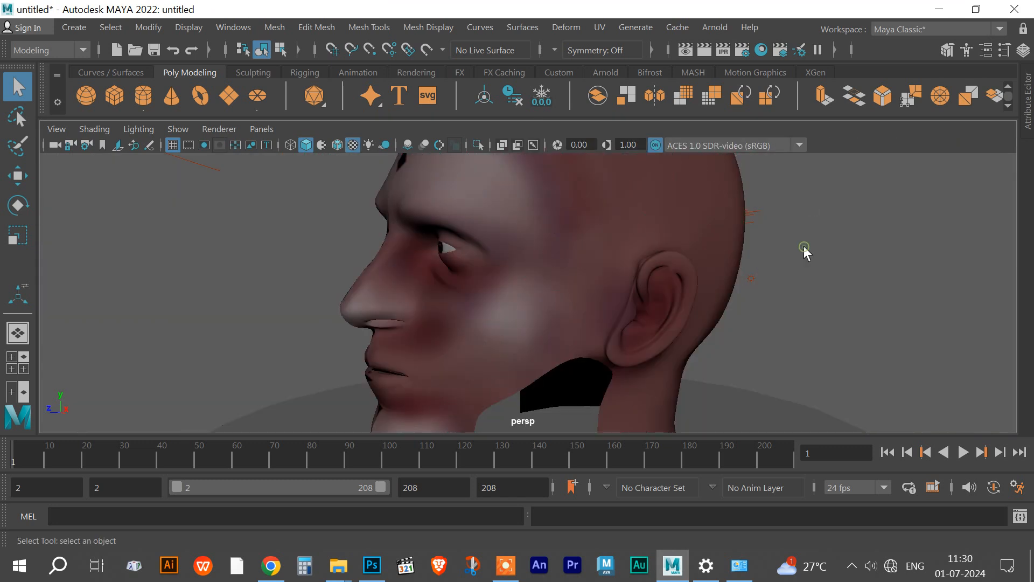
pyautogui.click(578, 280)
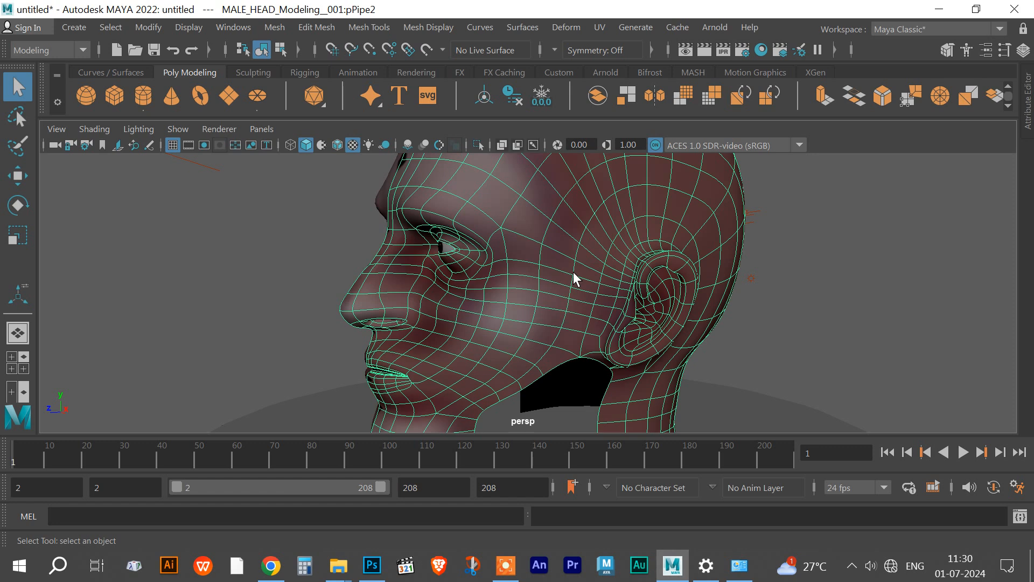
pyautogui.moveTo(572, 273); pyautogui.dragTo(647, 342)
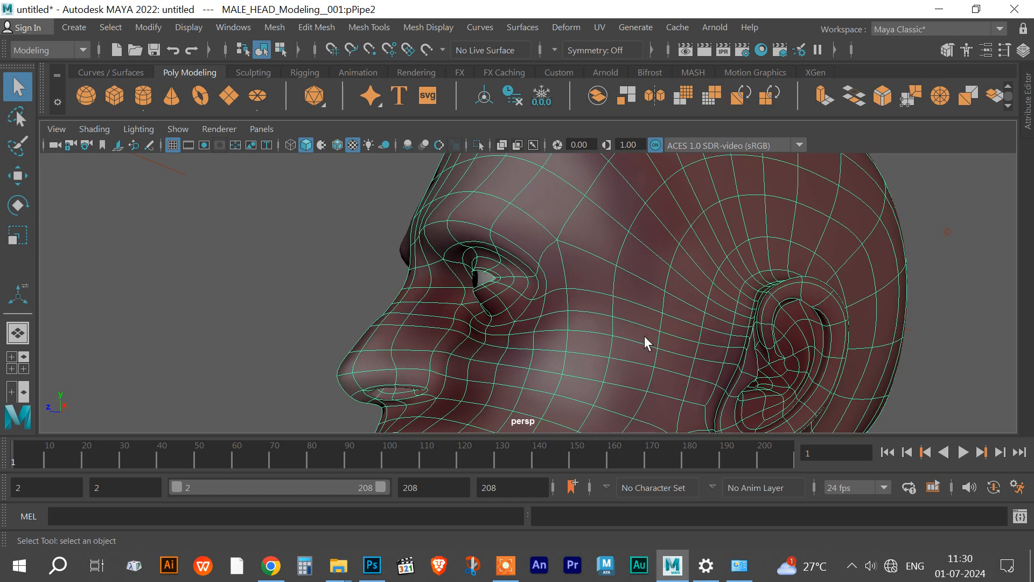
# Step: Change the workspace to Modeling - Standard and deselect the head half to examine its texture in profile without the wireframe
pyautogui.click(901, 27)
pyautogui.click(910, 65)
pyautogui.moveTo(574, 319)
pyautogui.mouseDown()
pyautogui.moveTo(517, 346)
pyautogui.moveTo(561, 314)
pyautogui.moveTo(555, 320)
pyautogui.mouseUp()
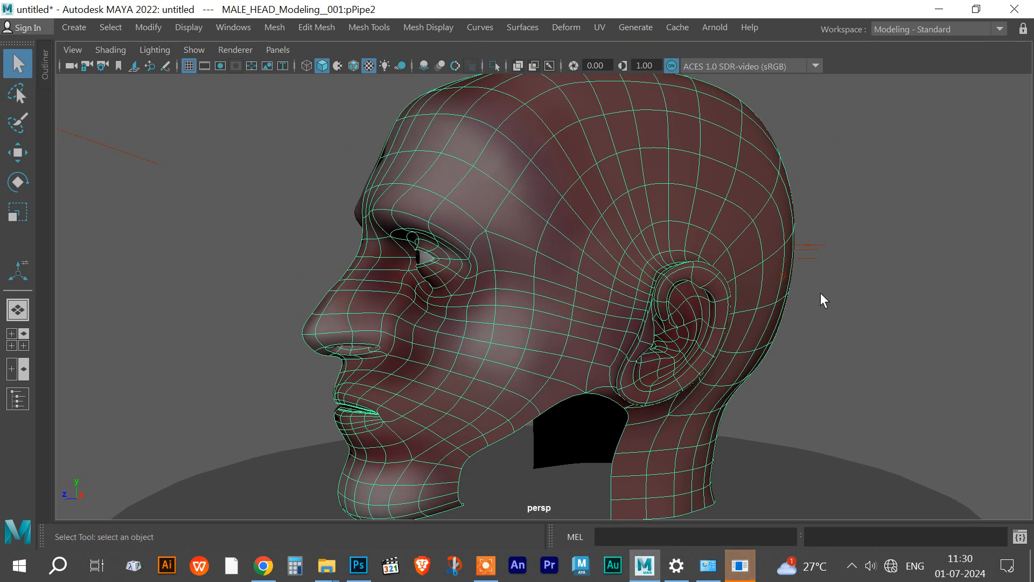
pyautogui.click(856, 321)
pyautogui.moveTo(658, 324); pyautogui.dragTo(645, 325)
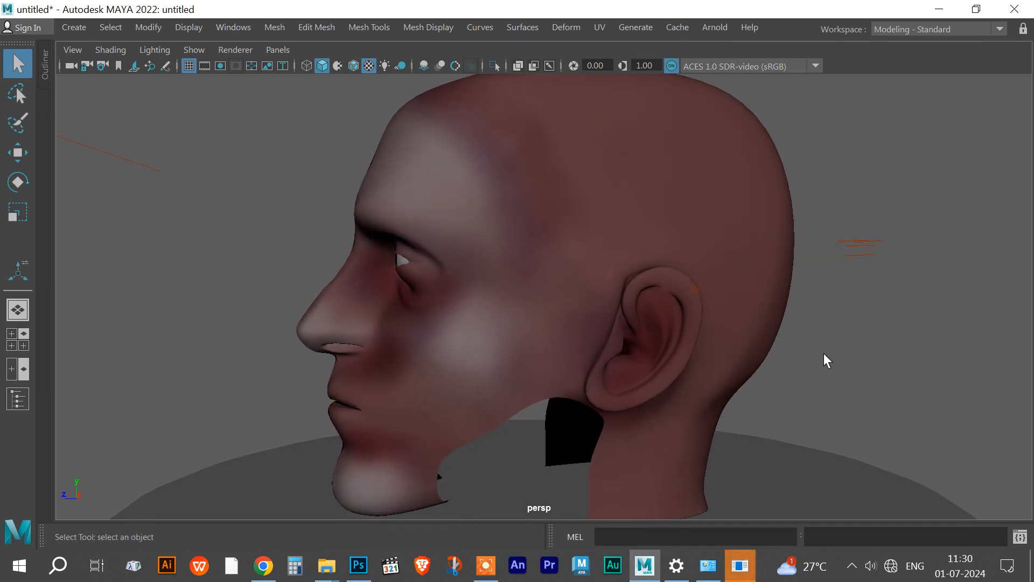
pyautogui.click(687, 566)
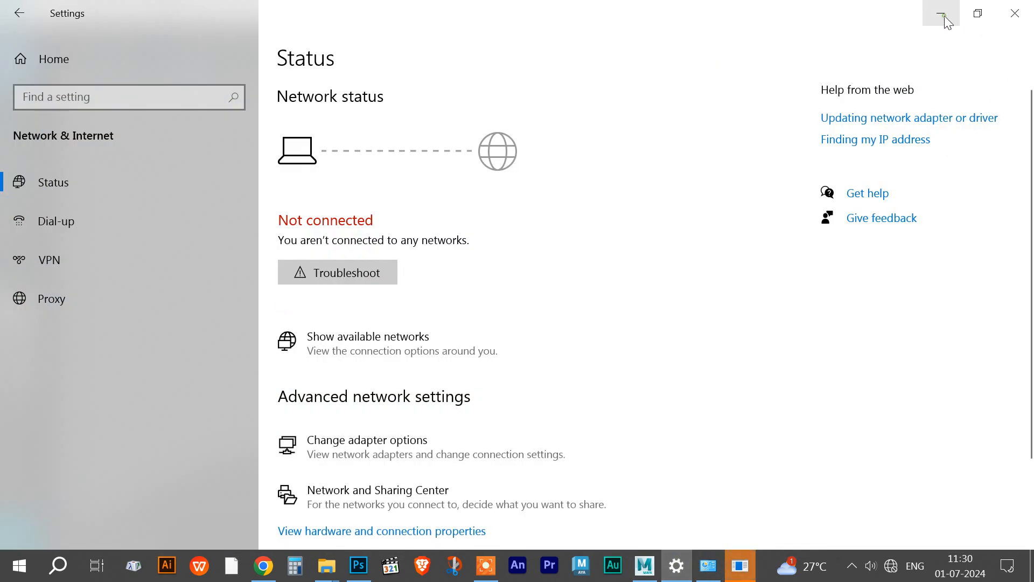